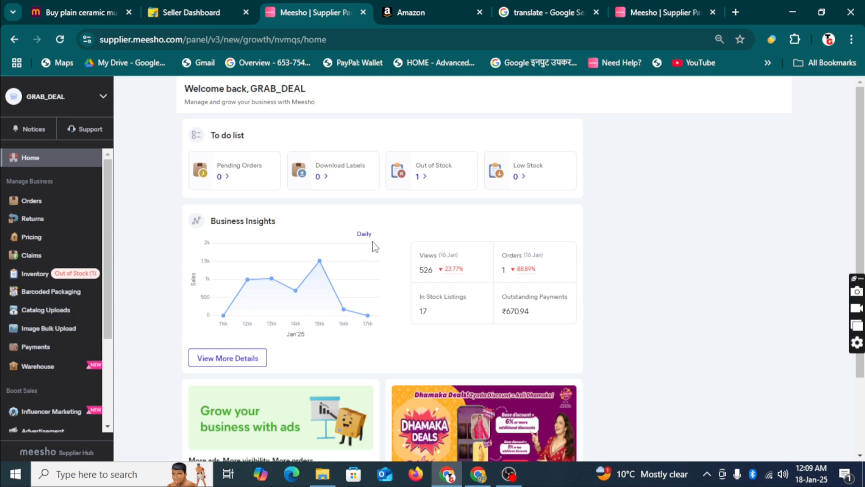
# Step: Start a new single catalog upload in the Cups, Mugs & Saucers category under Home & Kitchen
pyautogui.click(57, 311)
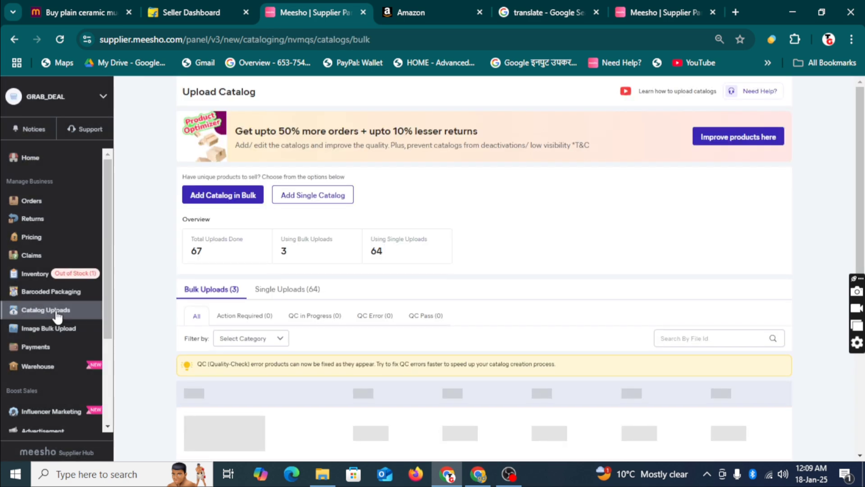
pyautogui.click(321, 201)
pyautogui.click(287, 175)
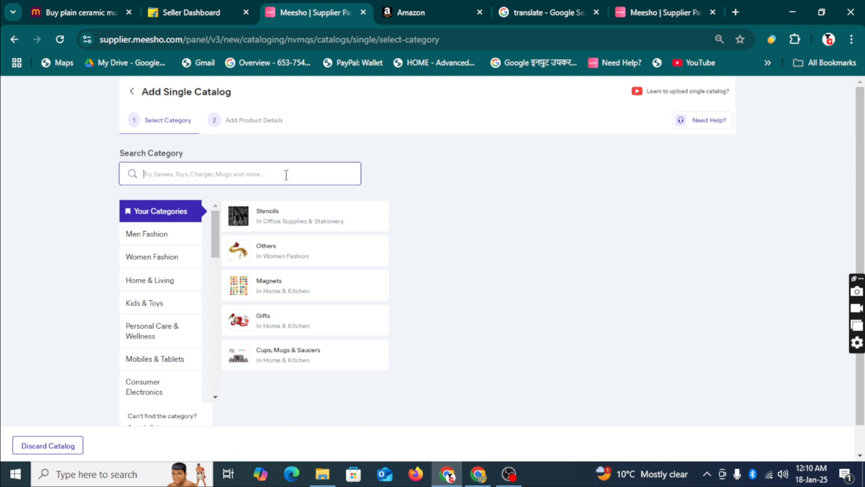
pyautogui.write('cups m')
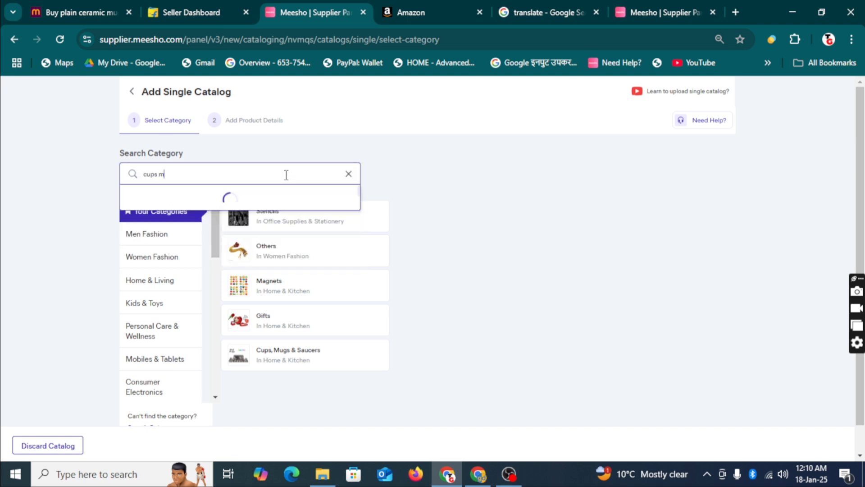
pyautogui.write('ugs')
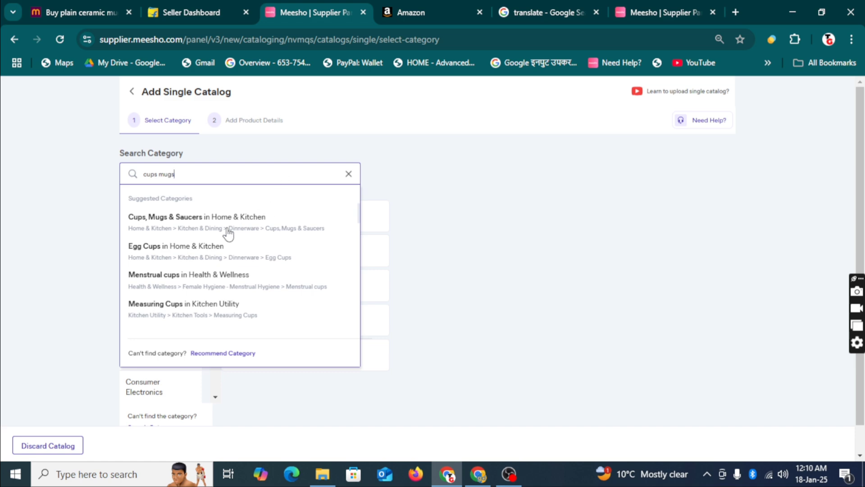
pyautogui.click(296, 234)
# Step: Add the single white mug picture "images (1)1" as the front image of the catalog's first product
pyautogui.scroll(-1, 631, 295)
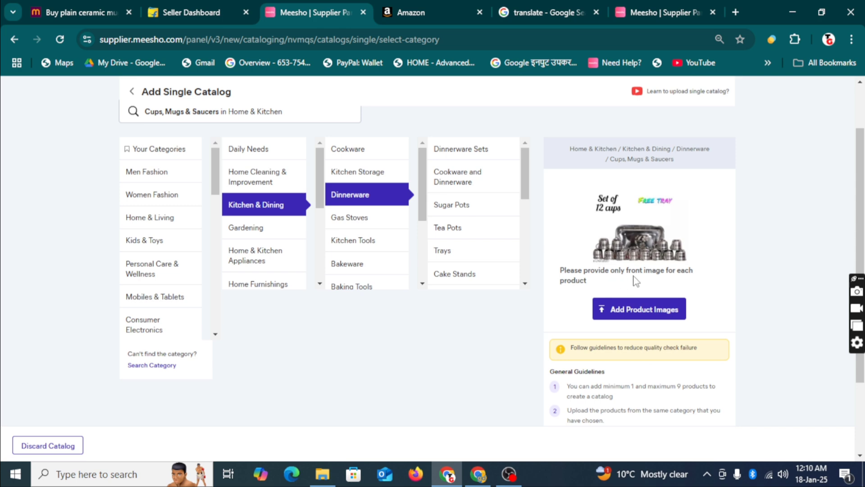
pyautogui.click(631, 316)
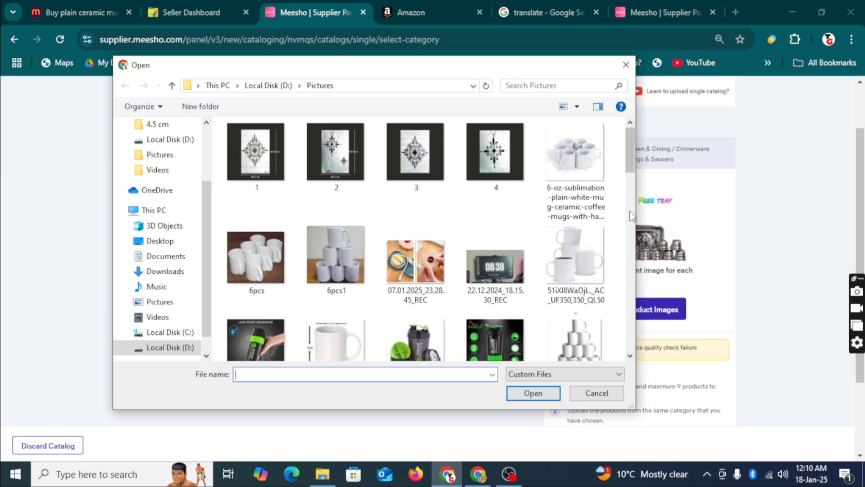
pyautogui.moveTo(629, 160); pyautogui.dragTo(630, 220)
pyautogui.click(510, 242)
pyautogui.click(518, 396)
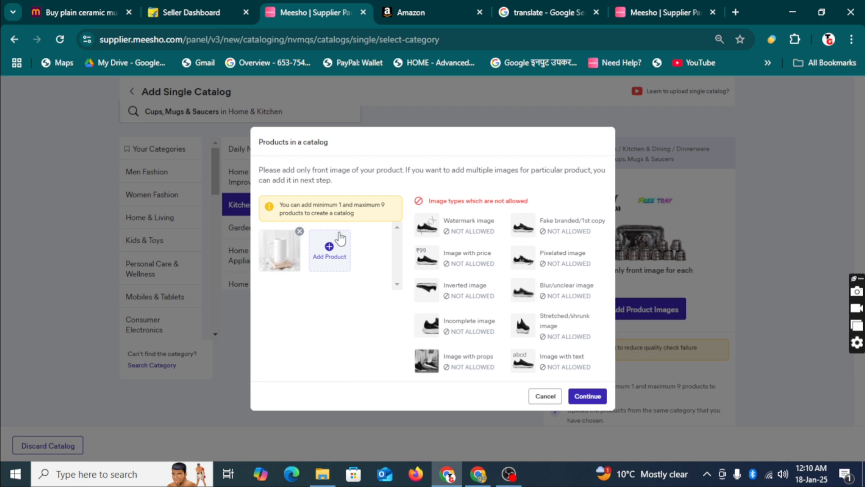
# Step: Add a second product to the catalog using the picture "images (1)2" from the Pictures folder
pyautogui.click(333, 257)
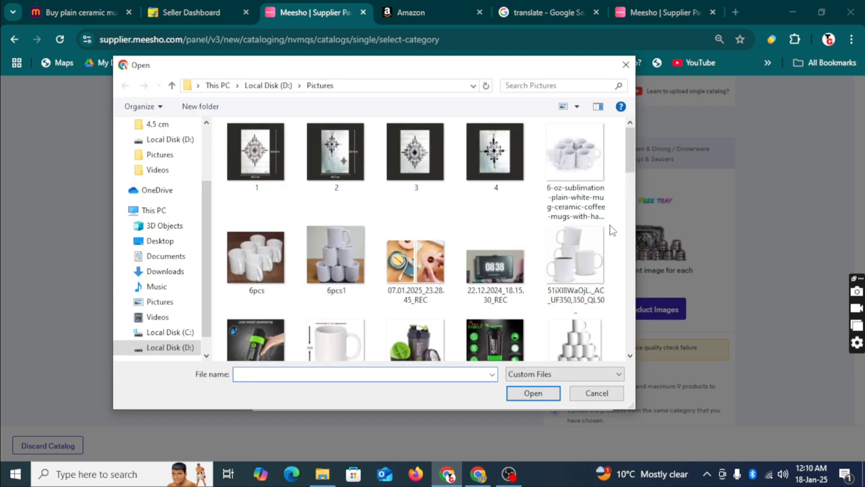
pyautogui.moveTo(630, 174); pyautogui.dragTo(614, 239)
pyautogui.click(585, 230)
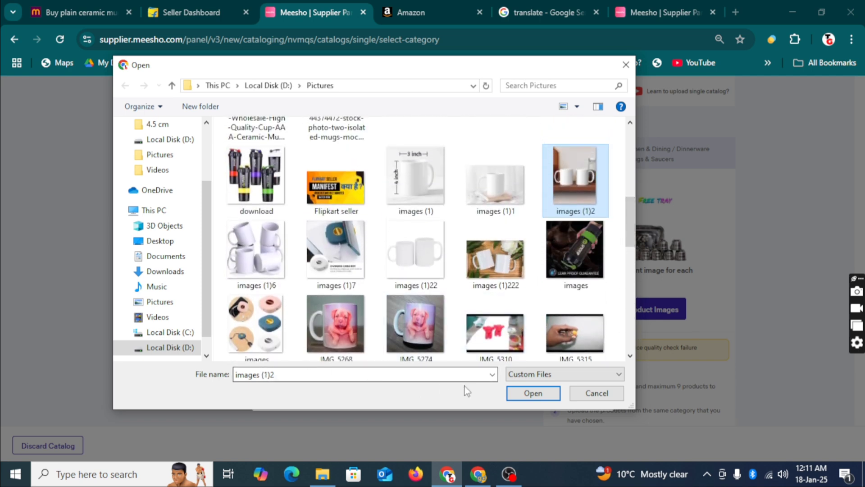
pyautogui.click(519, 392)
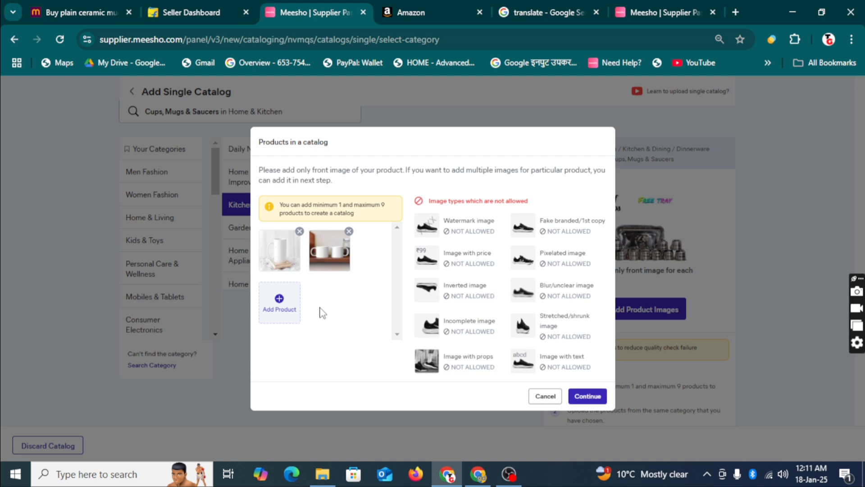
# Step: Add a third product to the catalog using the picture "Pepp142_1"
pyautogui.click(281, 304)
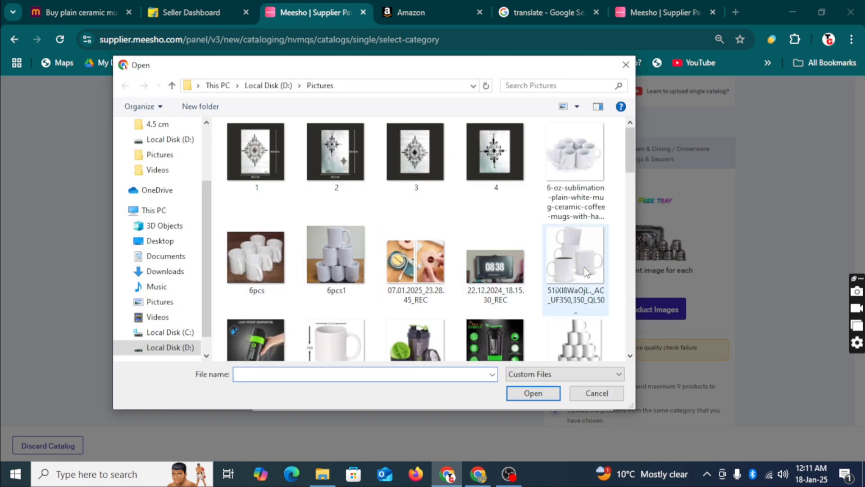
pyautogui.moveTo(626, 166); pyautogui.dragTo(621, 321)
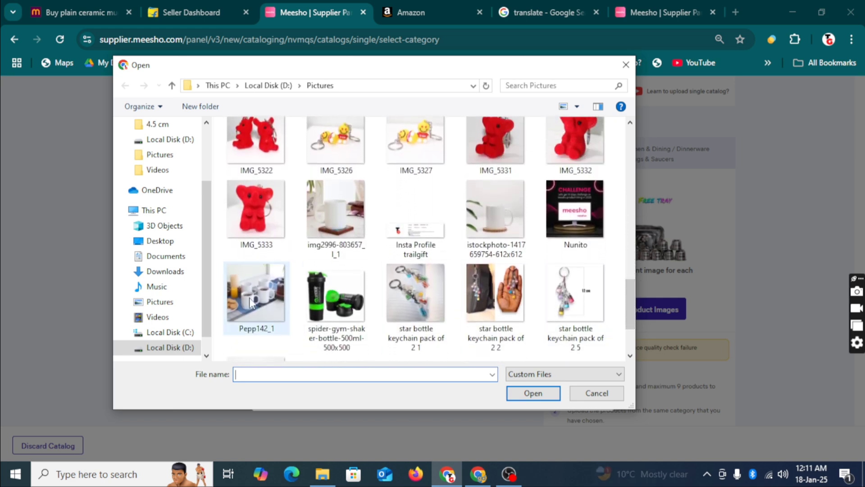
pyautogui.click(251, 303)
pyautogui.click(536, 393)
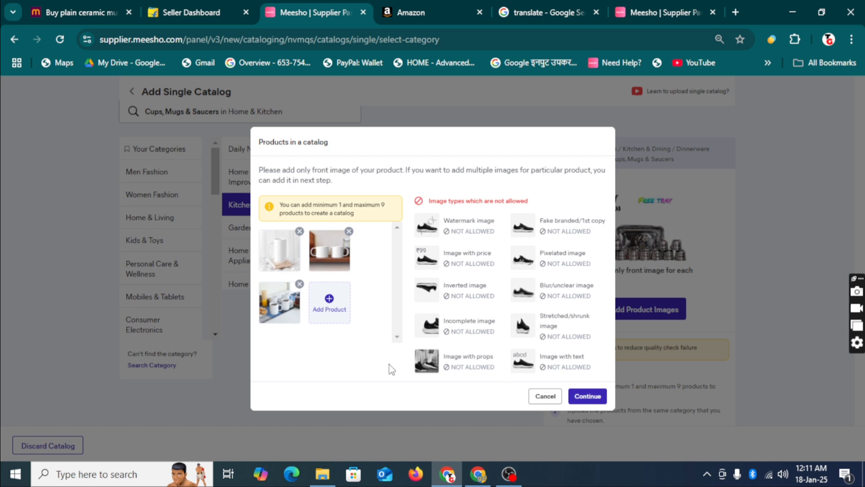
# Step: Add a fourth product using the picture "images (1)6" and continue to the product details
pyautogui.click(329, 304)
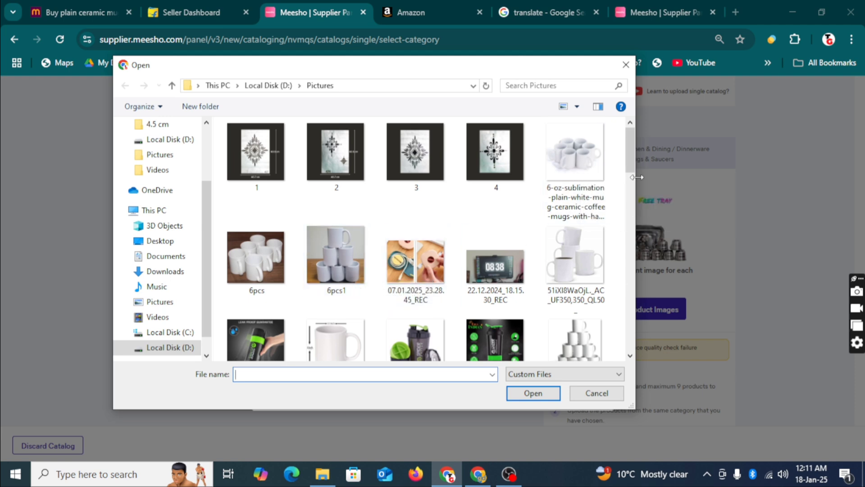
pyautogui.moveTo(630, 163); pyautogui.dragTo(630, 235)
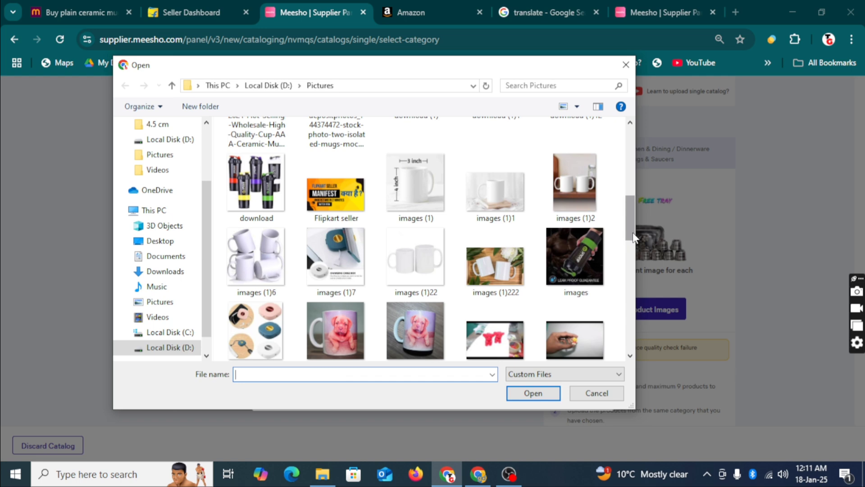
pyautogui.moveTo(628, 227); pyautogui.dragTo(631, 272)
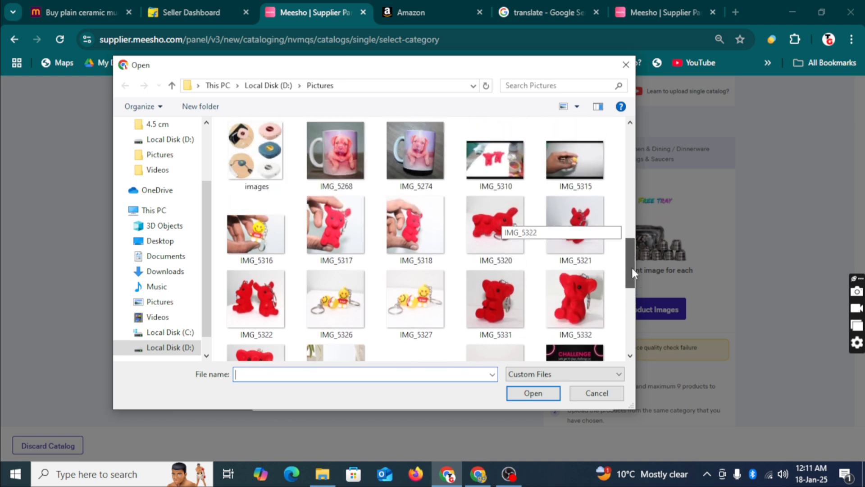
pyautogui.moveTo(632, 266); pyautogui.dragTo(629, 231)
pyautogui.click(256, 240)
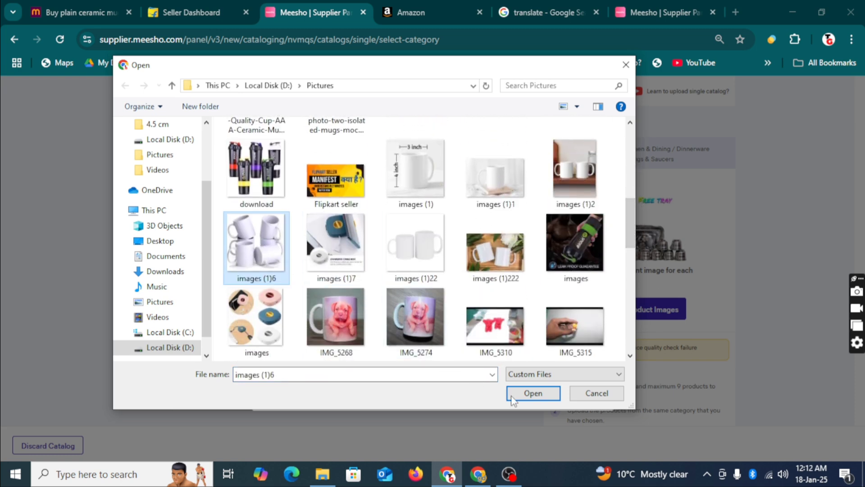
pyautogui.click(543, 395)
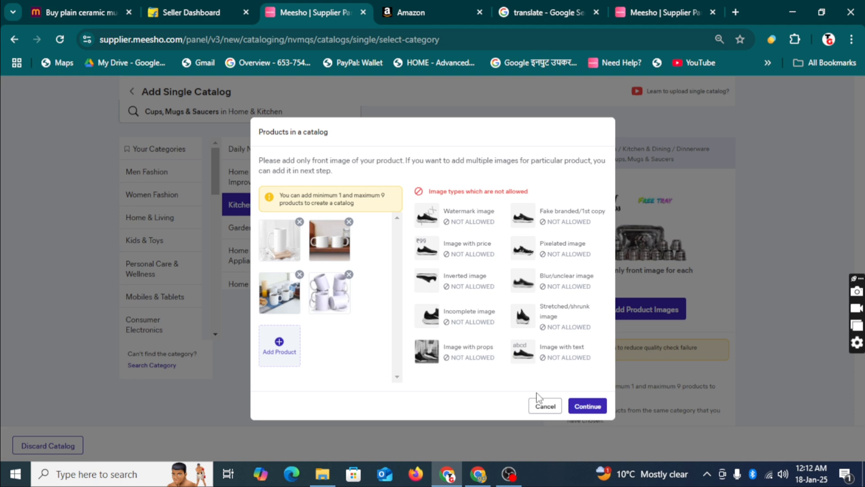
pyautogui.click(588, 407)
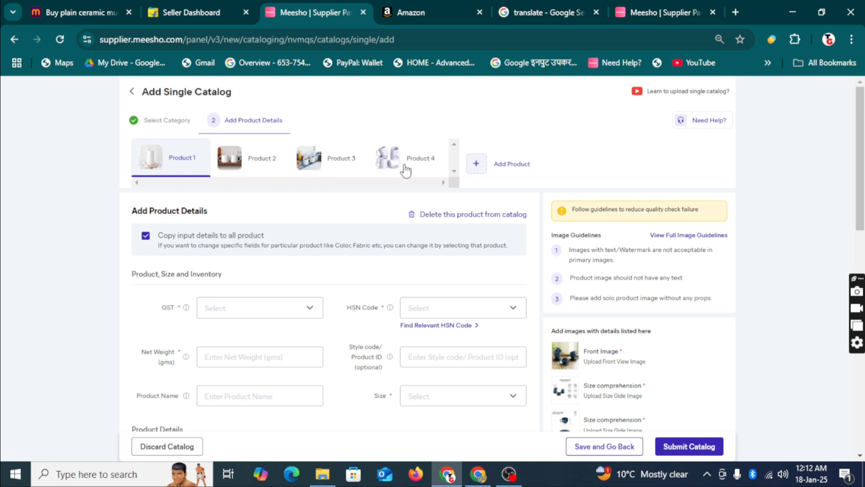
# Step: Set Product 1's GST to 12 and copy the HSN code 69111019 from the "meesho 10 days challenge" Google Docs document
pyautogui.click(218, 314)
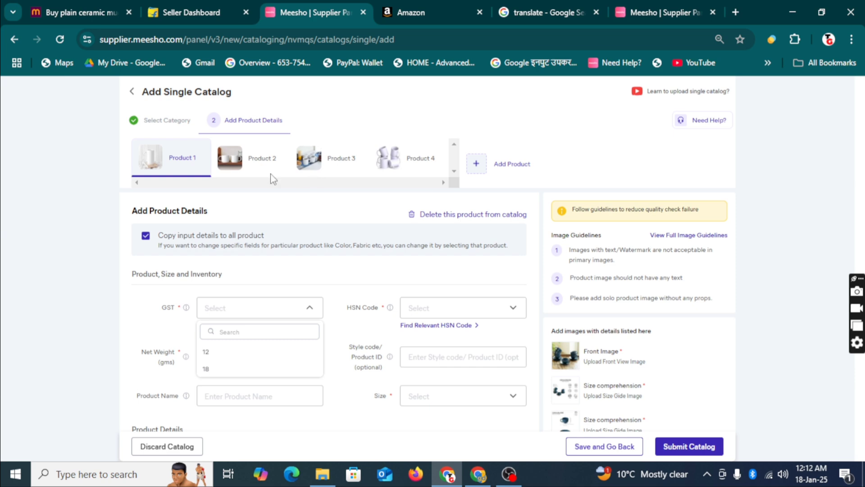
pyautogui.click(207, 354)
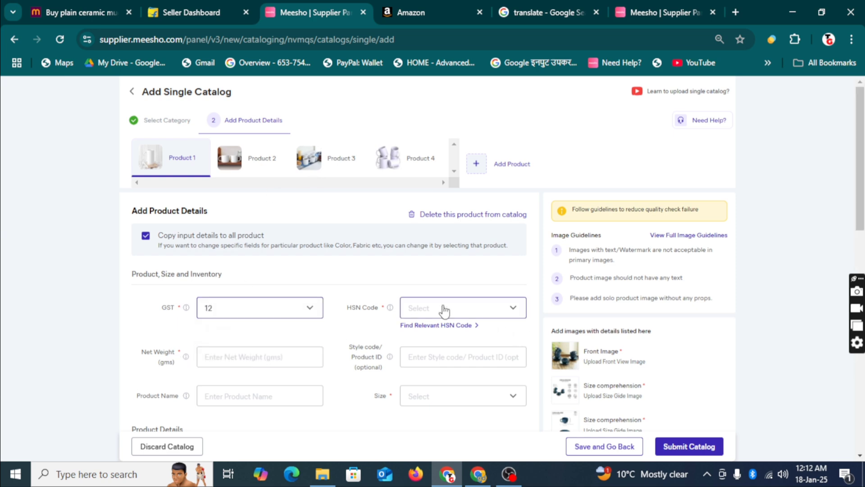
pyautogui.click(474, 481)
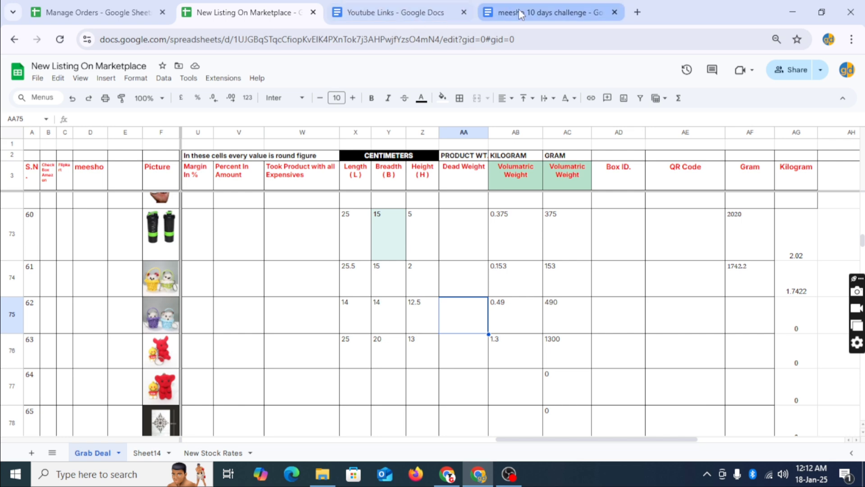
pyautogui.click(493, 13)
pyautogui.scroll(-10, 244, 327)
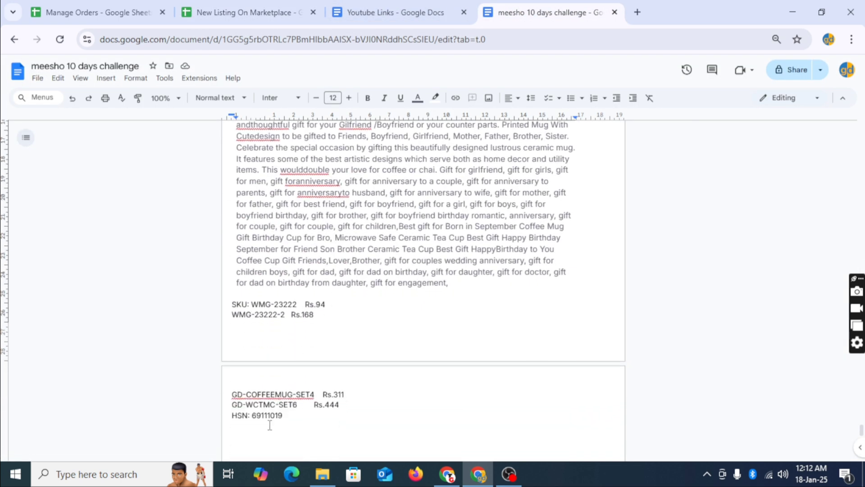
pyautogui.doubleClick(270, 423)
pyautogui.hotkey('ctrl', 'c')
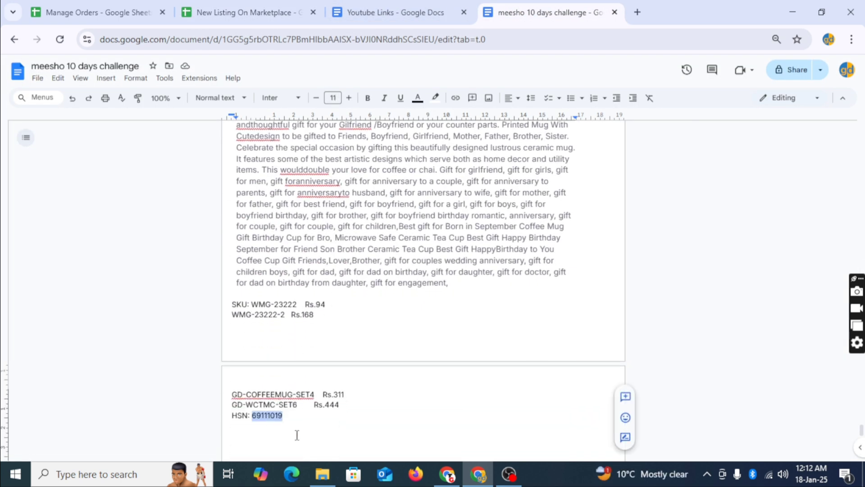
# Step: Switch back to the Meesho catalog form and set the HSN code to 691110, shortening the copied code
pyautogui.click(448, 474)
pyautogui.click(431, 309)
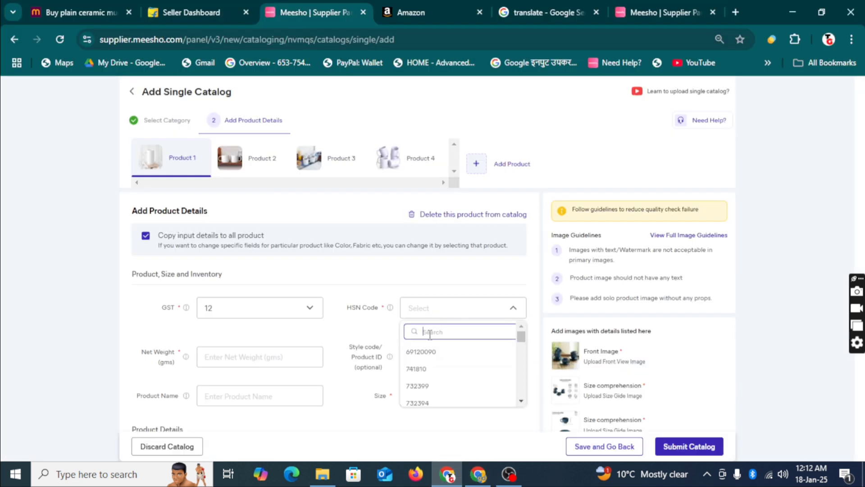
pyautogui.hotkey('ctrl', 'v')
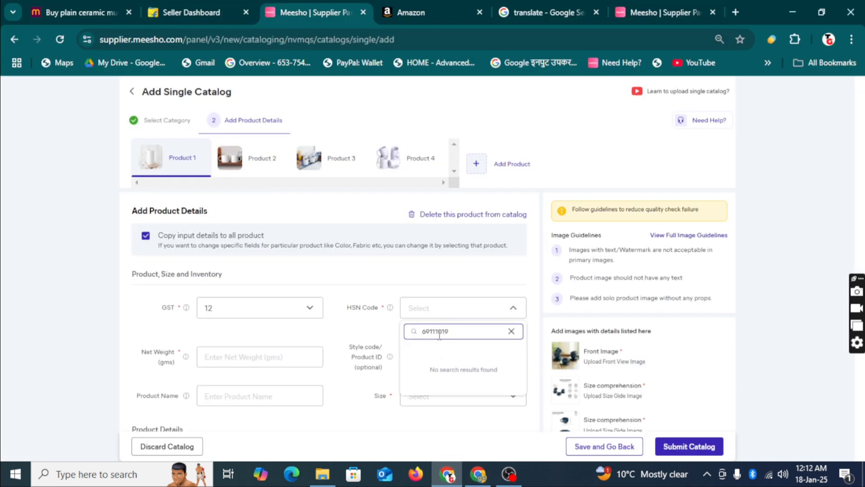
pyautogui.press('BackSpace')
pyautogui.press('BackSpace')
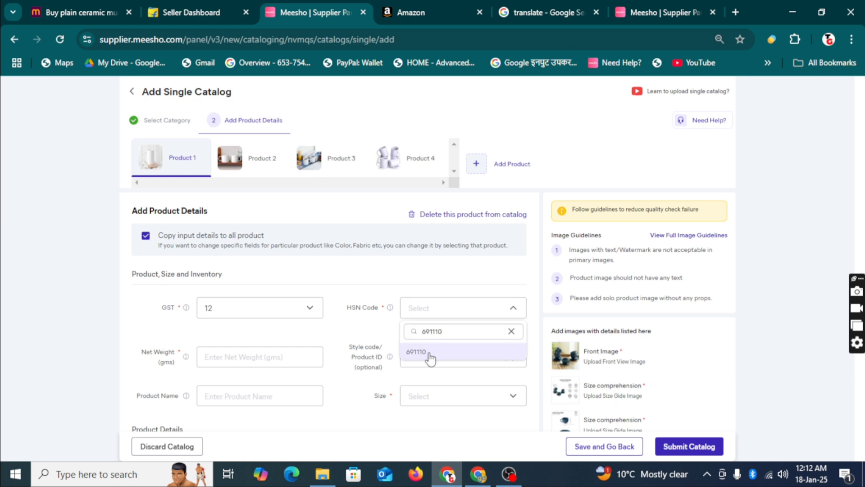
pyautogui.click(428, 354)
# Step: Set Product 1's net weight to 150 grams
pyautogui.click(230, 358)
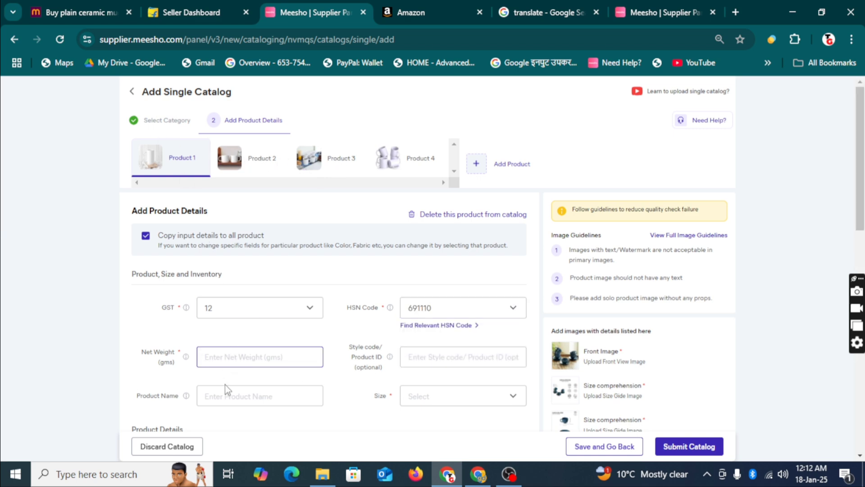
pyautogui.write('2')
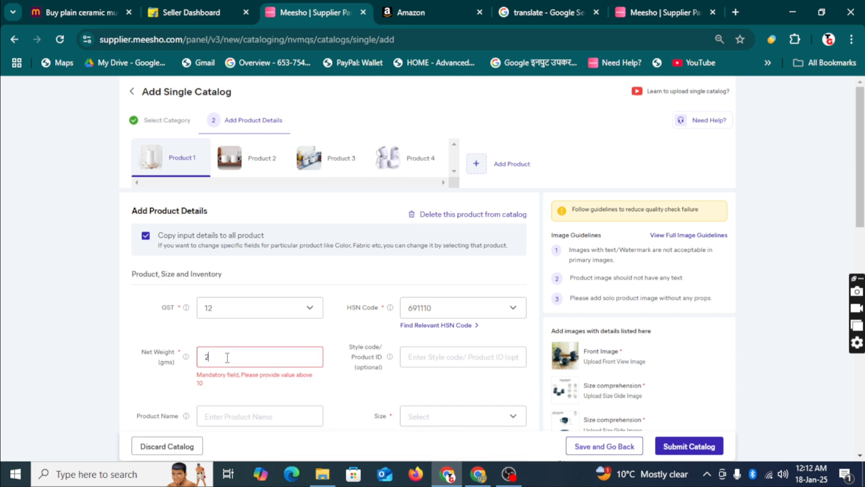
pyautogui.press('BackSpace')
pyautogui.write('150')
pyautogui.click(353, 403)
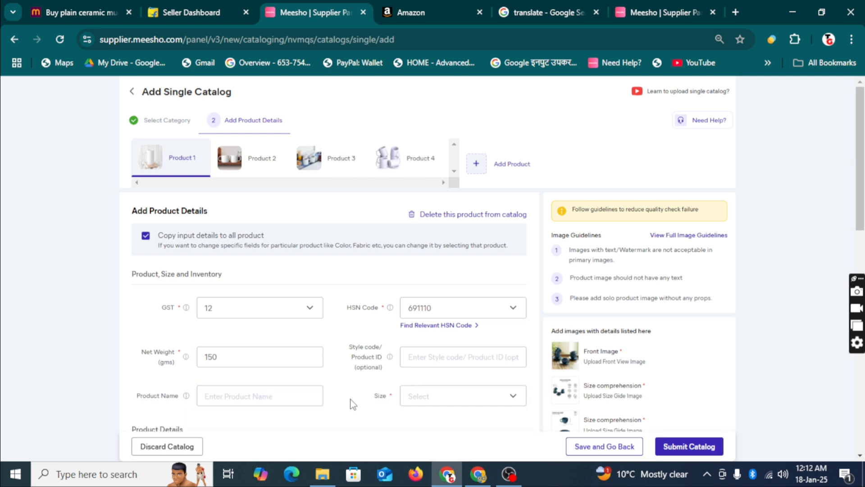
# Step: Choose Free Size as Product 1's size and apply it
pyautogui.scroll(-1, 376, 394)
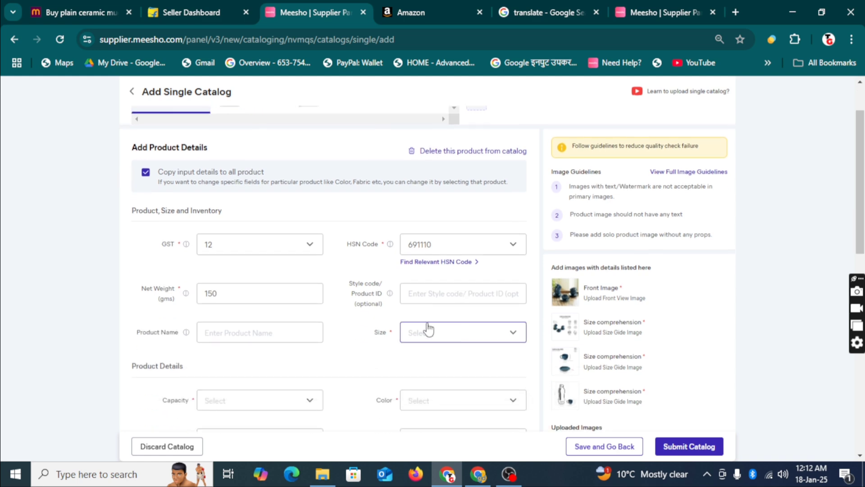
pyautogui.click(439, 339)
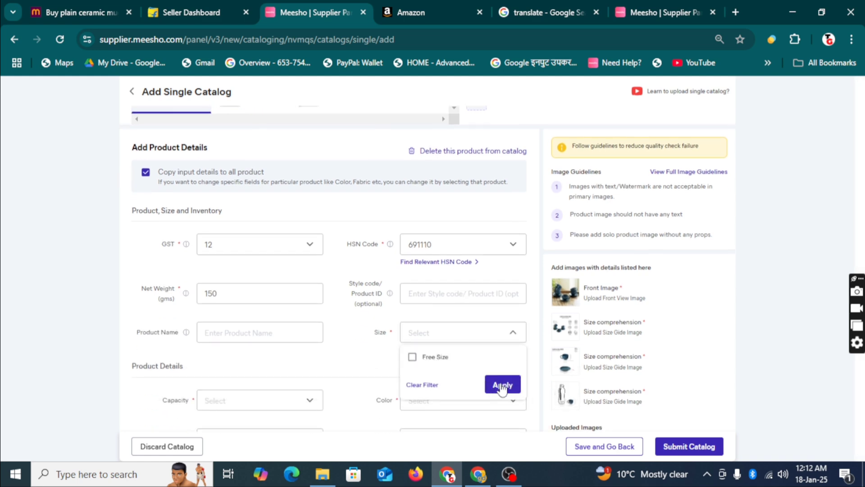
pyautogui.click(411, 357)
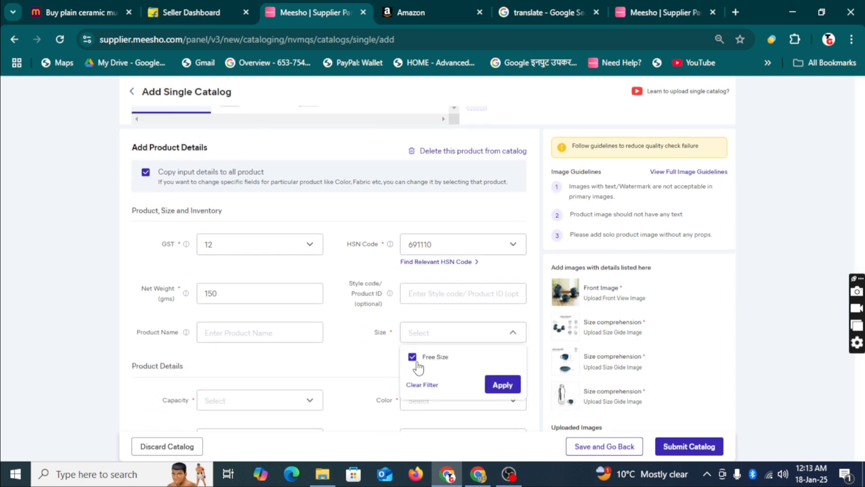
pyautogui.click(493, 385)
# Step: Open Product 2 and try to apply Free Size as its size
pyautogui.click(305, 332)
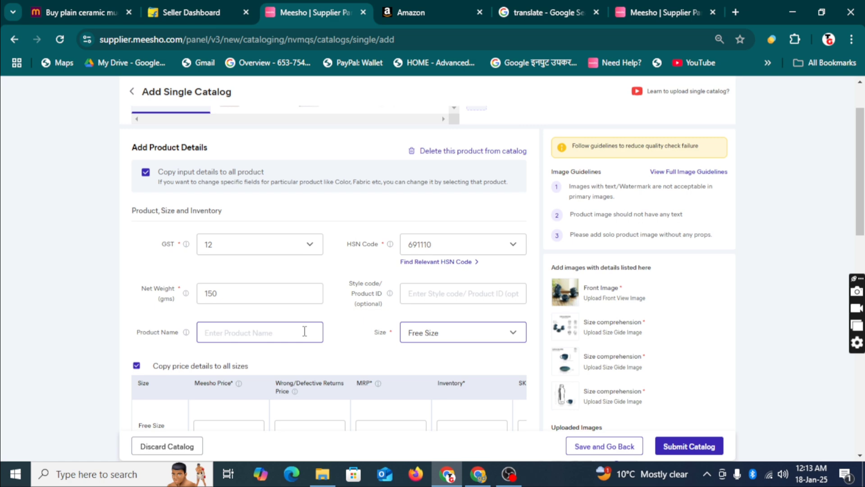
pyautogui.scroll(-2, 288, 316)
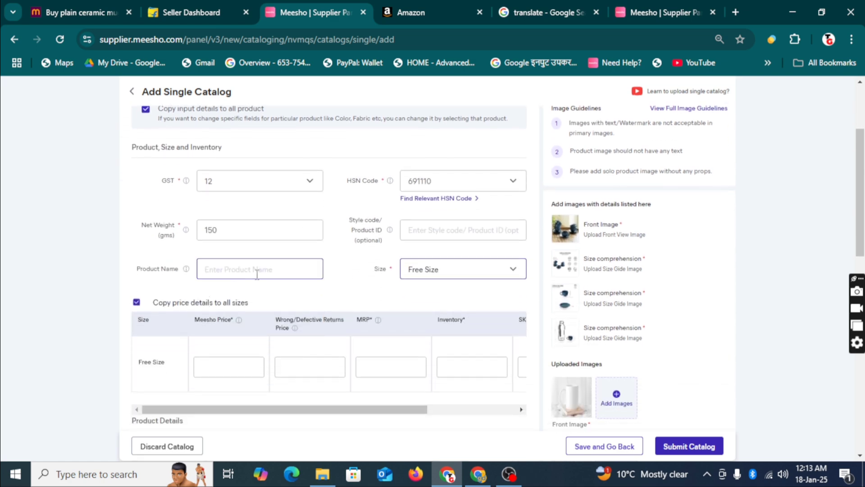
pyautogui.scroll(2, 257, 273)
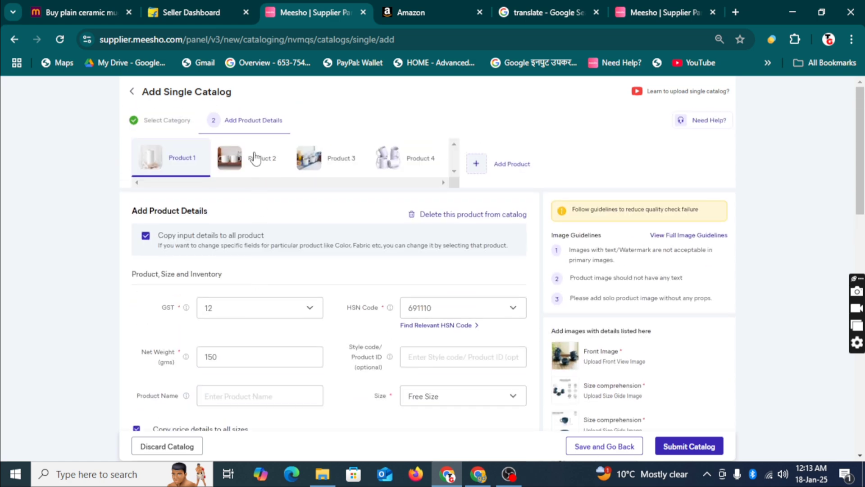
pyautogui.click(255, 157)
pyautogui.click(426, 368)
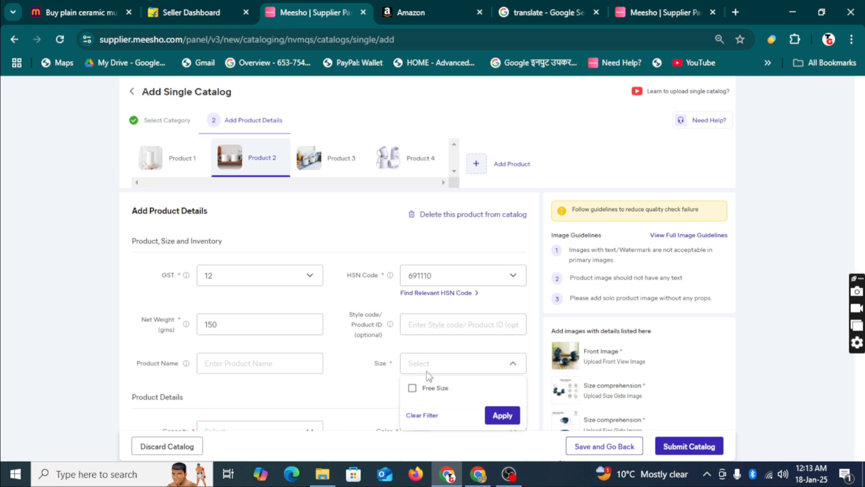
pyautogui.click(412, 388)
pyautogui.click(499, 417)
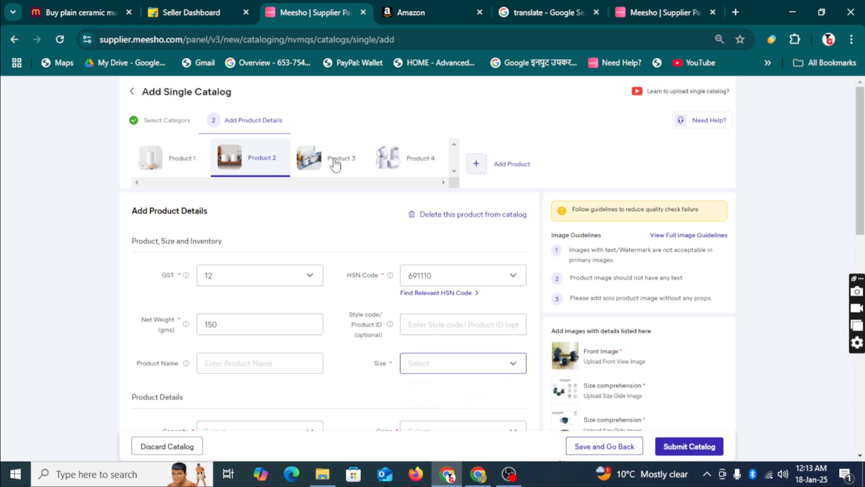
# Step: Check the details copied to Products 3, 4 and 2, and return to Product 1
pyautogui.click(311, 161)
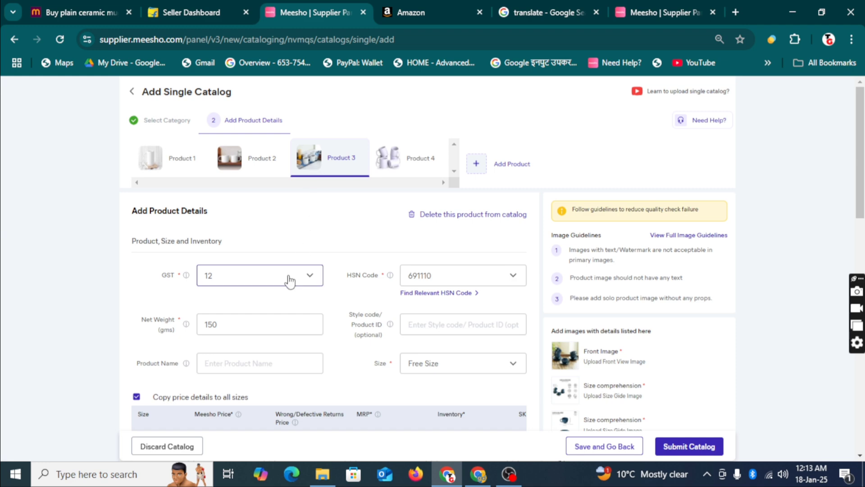
pyautogui.scroll(-1, 363, 353)
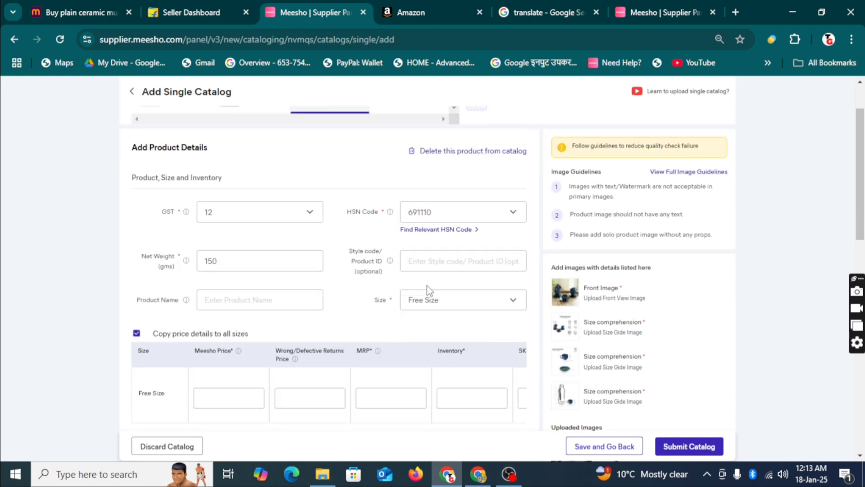
pyautogui.scroll(1, 426, 290)
pyautogui.click(403, 158)
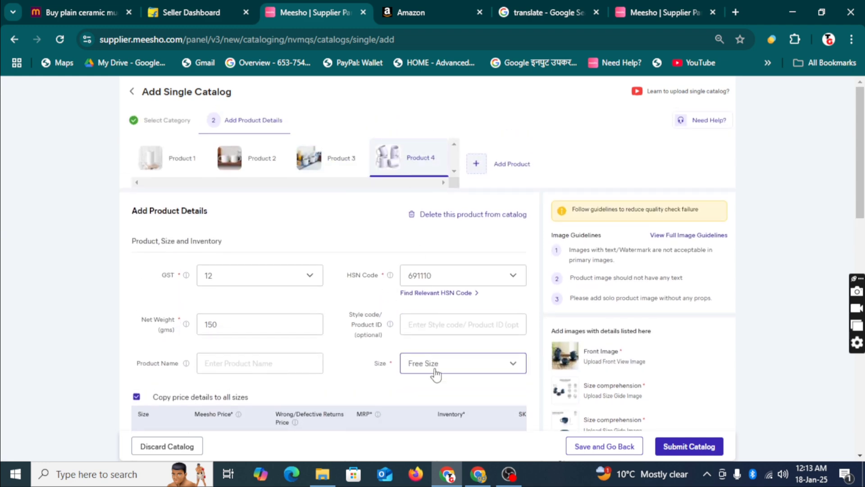
pyautogui.scroll(-1, 435, 373)
pyautogui.scroll(1, 434, 367)
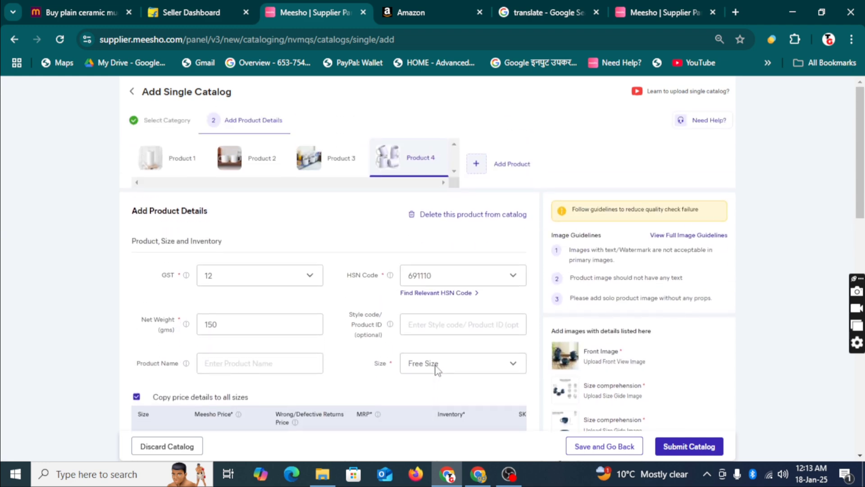
pyautogui.click(353, 168)
pyautogui.click(270, 164)
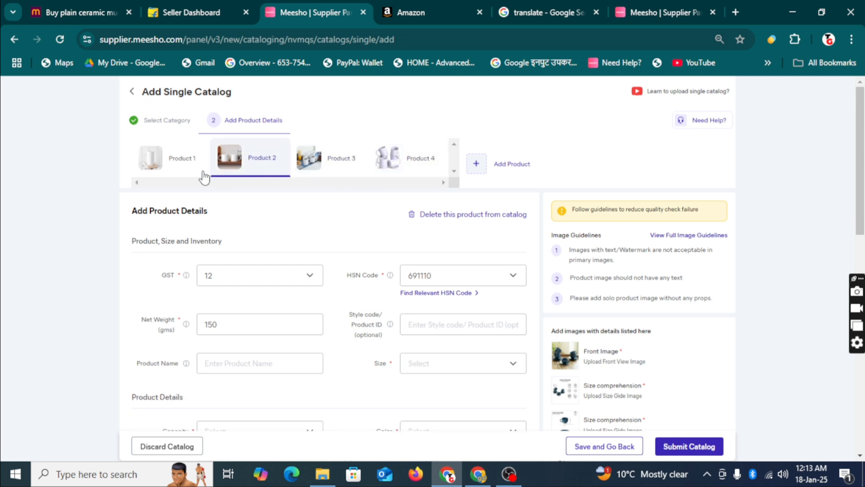
pyautogui.click(186, 168)
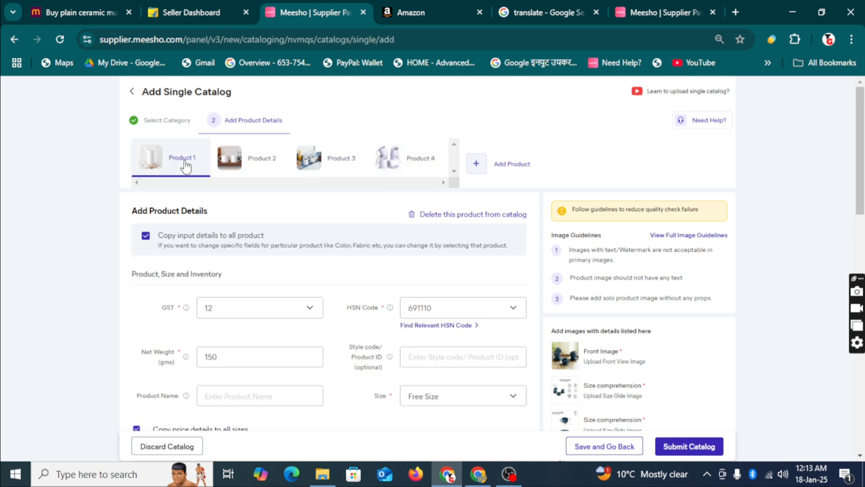
pyautogui.scroll(-1, 243, 257)
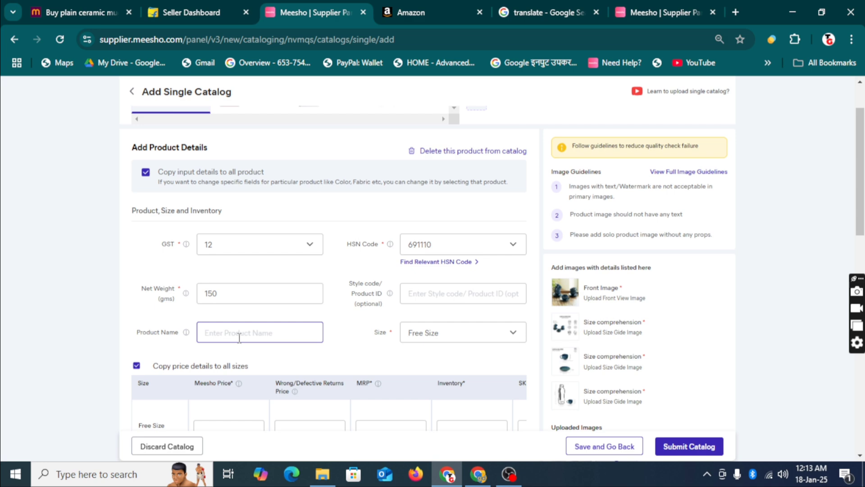
pyautogui.scroll(1, 244, 297)
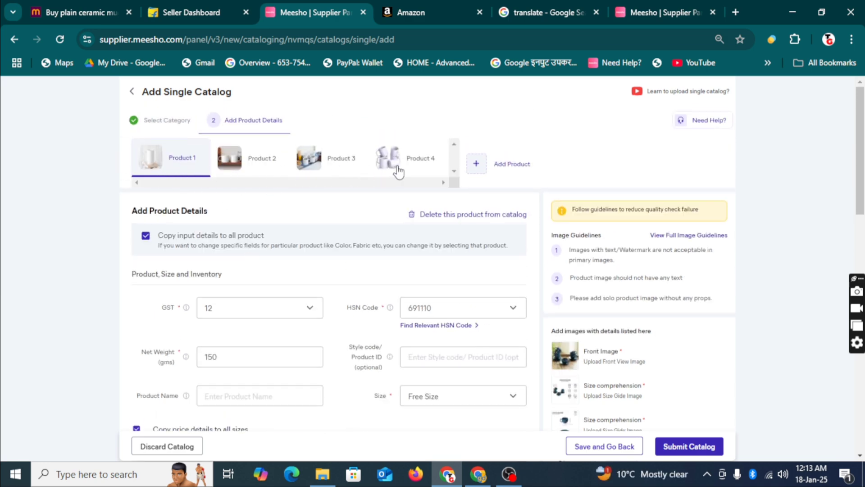
pyautogui.scroll(-1, 388, 174)
# Step: Switch to the "meesho 10 days challenge" Google Docs document and copy the "White Ceramic Mugs Cups for Tea Coffee (Set of 1)" title in full
pyautogui.click(242, 333)
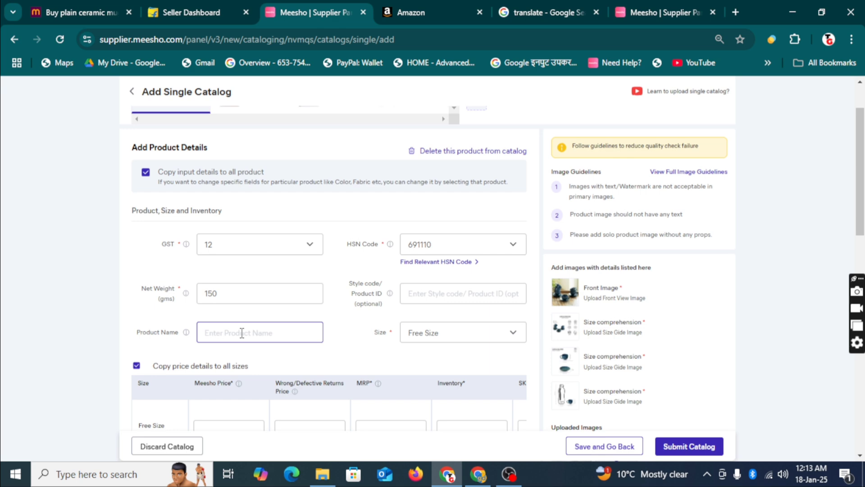
pyautogui.click(478, 474)
pyautogui.scroll(5, 395, 302)
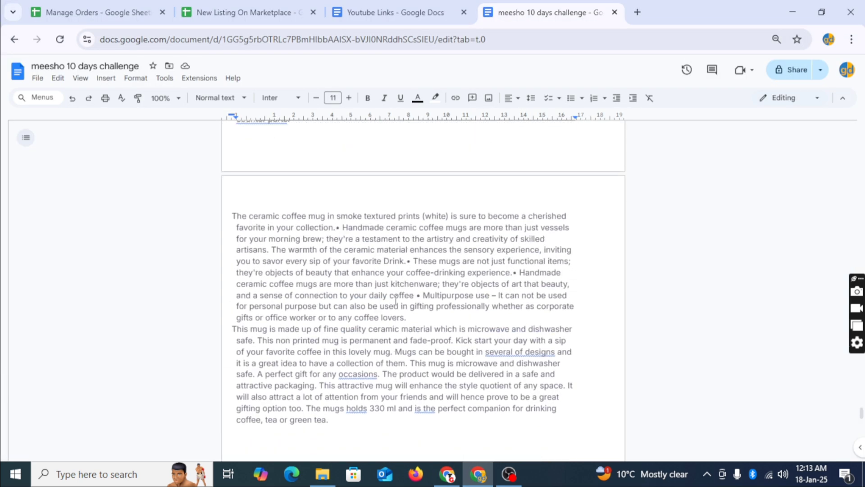
pyautogui.scroll(10, 396, 301)
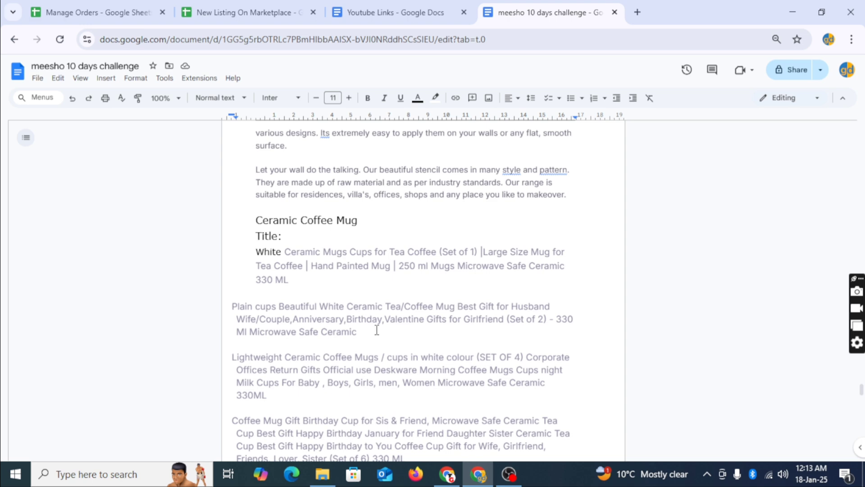
pyautogui.scroll(-3, 376, 330)
pyautogui.scroll(3, 366, 361)
pyautogui.moveTo(256, 252); pyautogui.dragTo(292, 280)
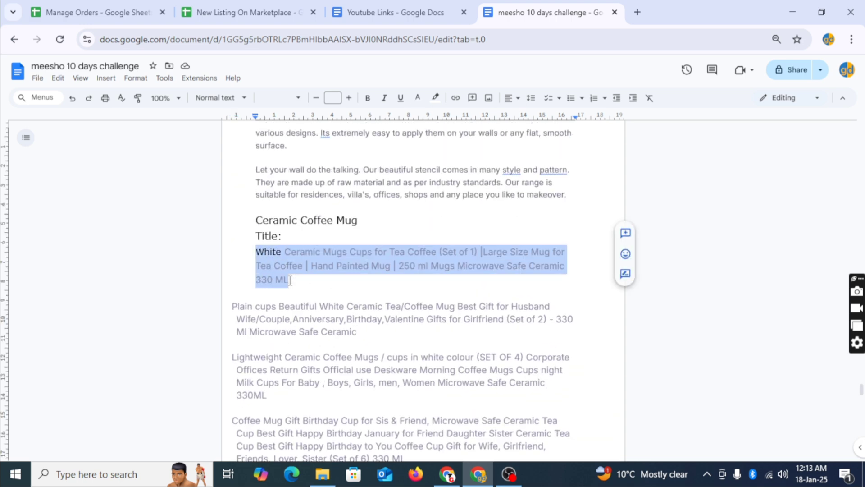
# Step: Switch back to the Meesho catalog form and enter the copied title as Product 1's product name
pyautogui.click(447, 473)
pyautogui.click(225, 332)
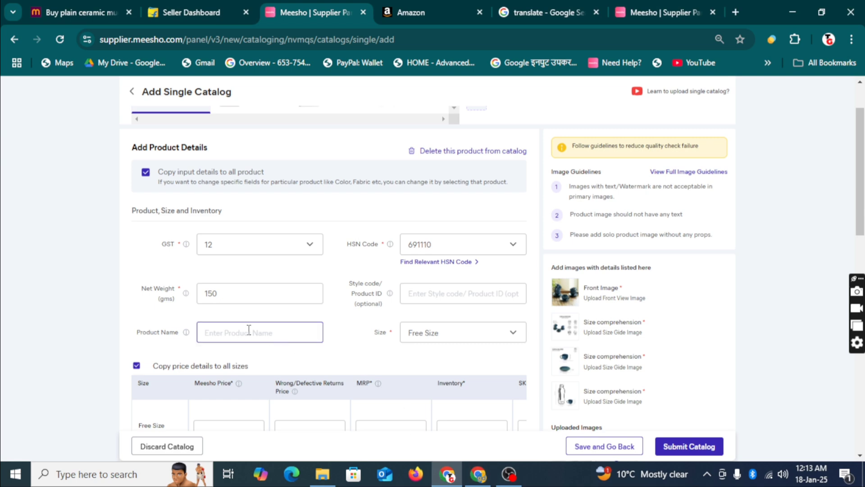
pyautogui.write('Microwave Safe Ceramic 330 ML')
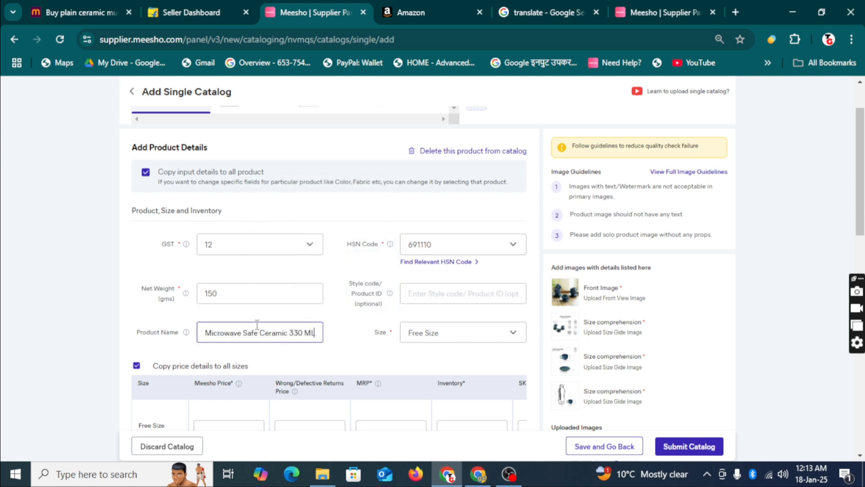
# Step: Open Product 2, copy the "Plain cups Beautiful White Ceramic" (Set of 2) title from the Google Docs document, and return to the Meesho form
pyautogui.scroll(2, 246, 229)
pyautogui.click(255, 162)
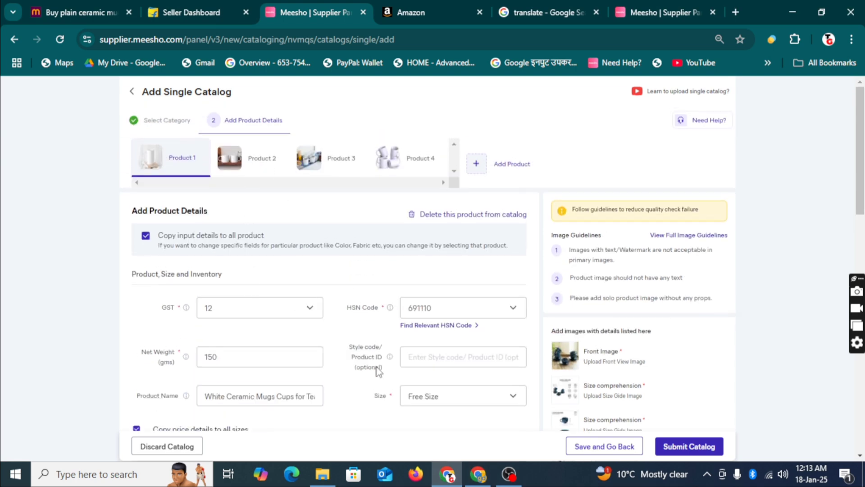
pyautogui.click(479, 473)
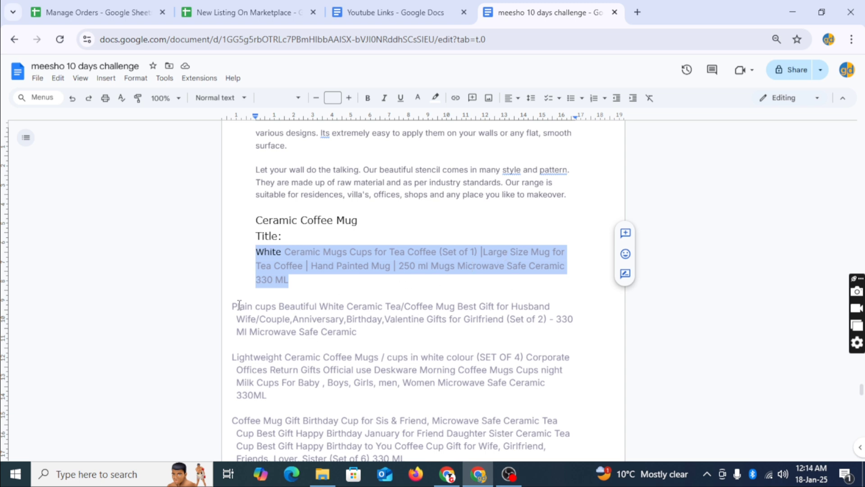
pyautogui.moveTo(233, 306); pyautogui.dragTo(358, 334)
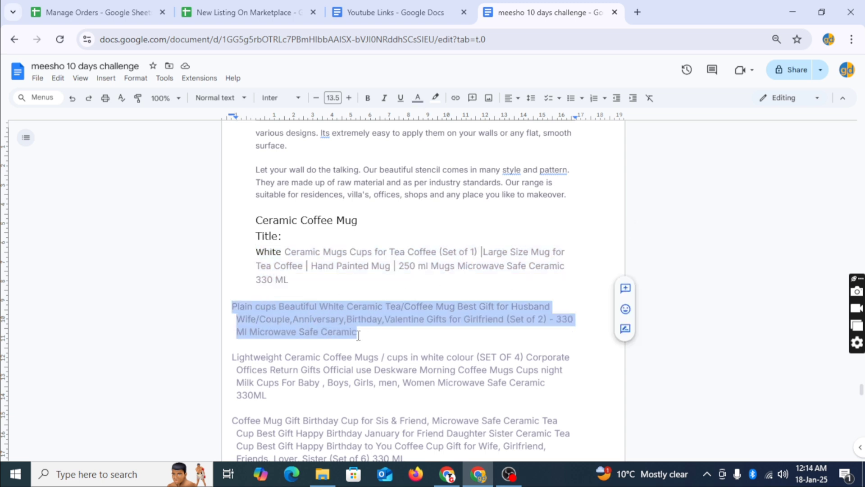
pyautogui.click(446, 473)
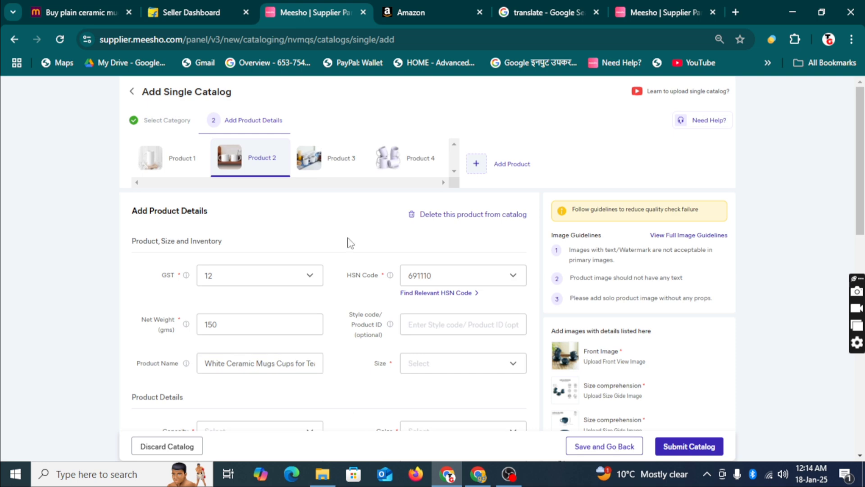
# Step: Replace Product 2's product name with the copied plain cups (Set of 2) title and check its wording
pyautogui.click(206, 365)
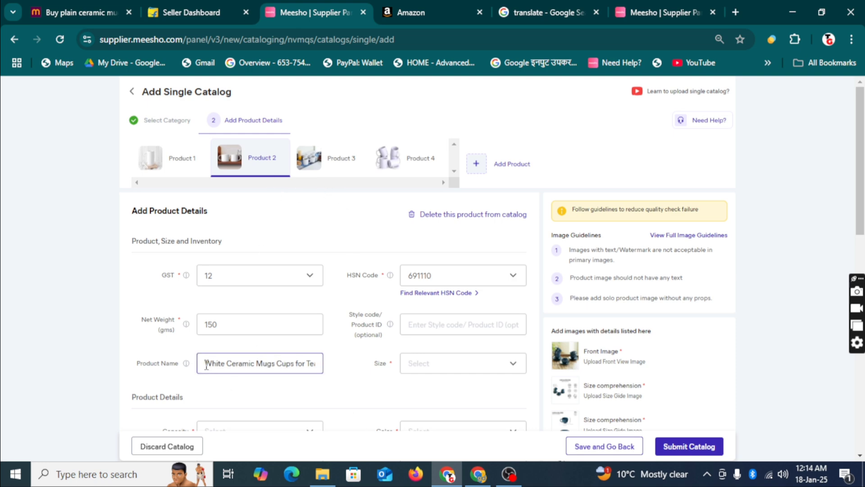
pyautogui.hotkey('ctrl', 'a')
pyautogui.hotkey('ctrl', 'v')
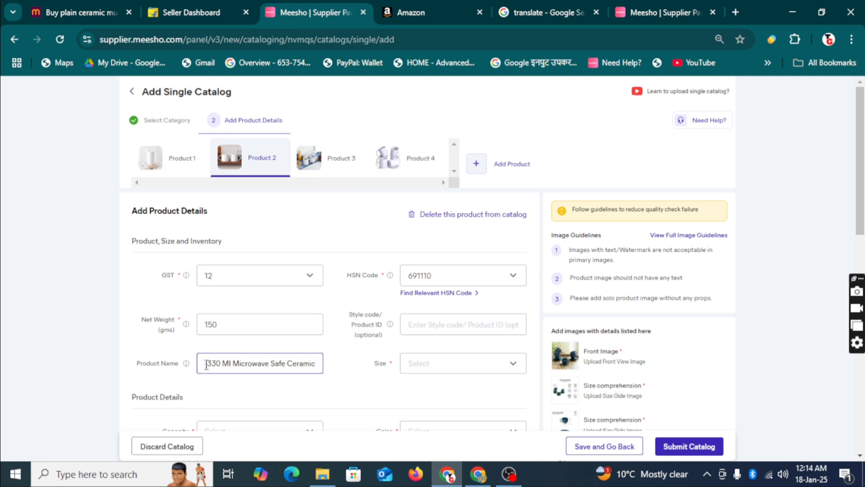
pyautogui.moveTo(286, 365); pyautogui.dragTo(234, 366)
pyautogui.click(265, 365)
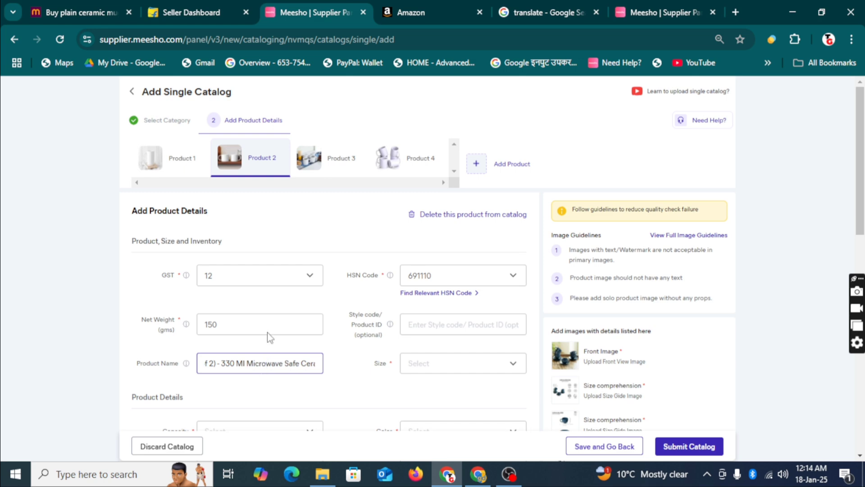
# Step: Copy the "Lightweight Ceramic Coffee Mugs" (SET OF 4) title from the Google Docs document and return to the Meesho form
pyautogui.click(478, 473)
pyautogui.scroll(-2, 238, 295)
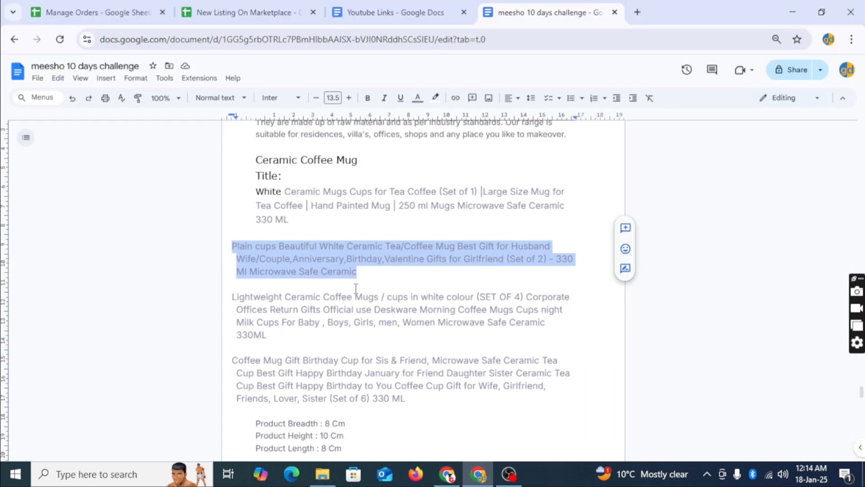
pyautogui.moveTo(238, 295); pyautogui.dragTo(266, 336)
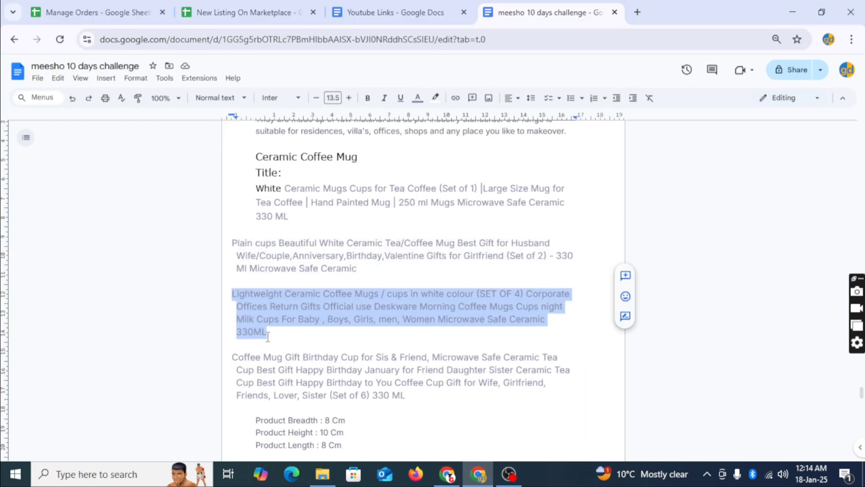
pyautogui.click(447, 474)
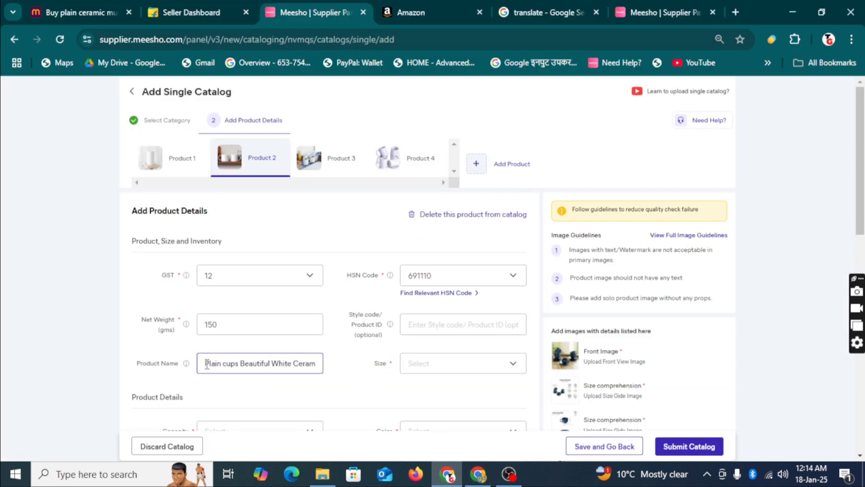
# Step: Replace Product 2's product name with the copied lightweight coffee mugs (SET OF 4) title
pyautogui.hotkey('ctrl', 'a')
pyautogui.hotkey('ctrl', 'v')
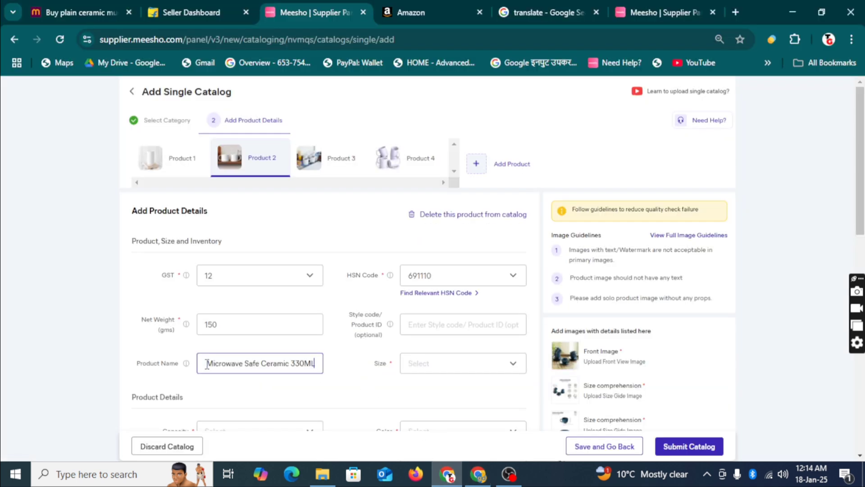
pyautogui.moveTo(311, 363); pyautogui.dragTo(275, 368)
pyautogui.click(217, 363)
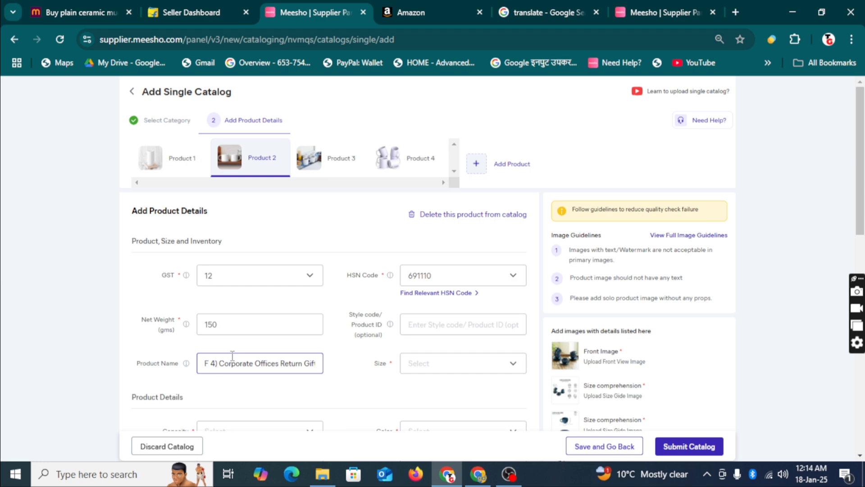
pyautogui.write(')')
# Step: Review the wording of Product 3's product name, and return to Product 2 to examine the end of its product name
pyautogui.click(338, 165)
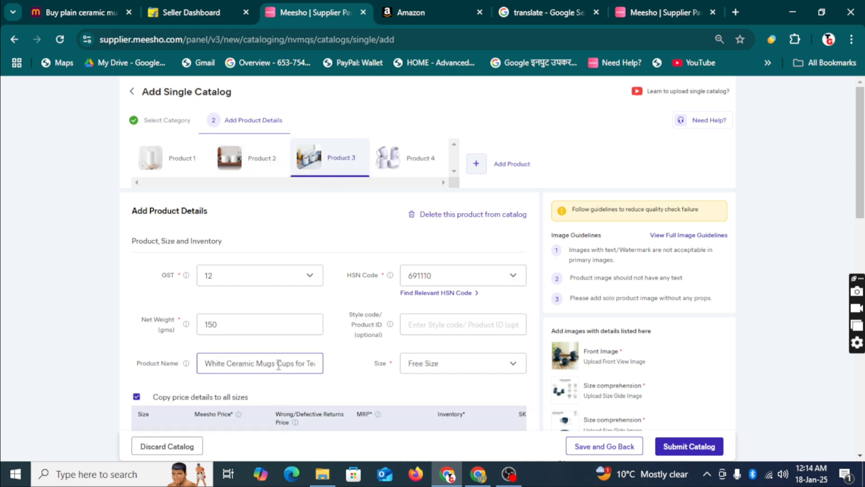
pyautogui.moveTo(236, 367); pyautogui.dragTo(303, 364)
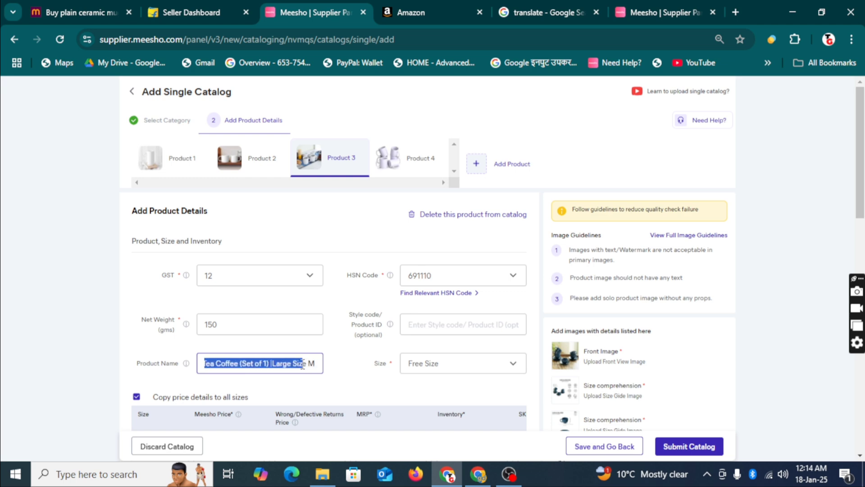
pyautogui.click(302, 363)
pyautogui.click(264, 158)
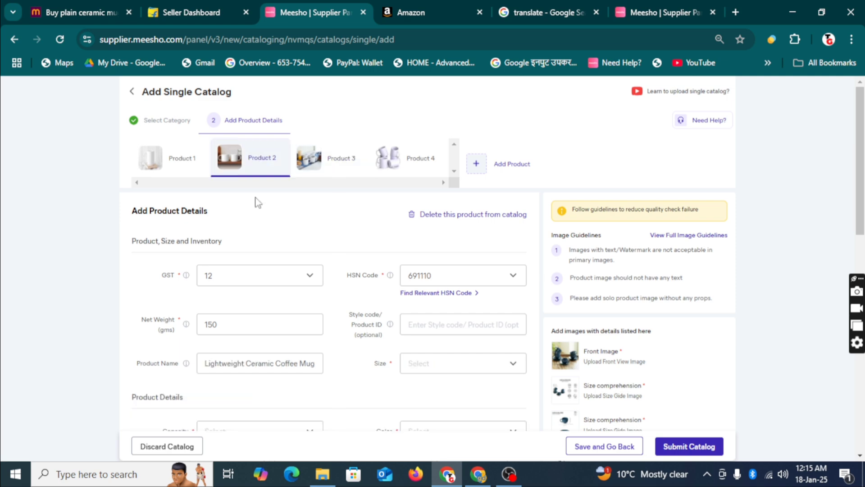
pyautogui.click(218, 371)
pyautogui.press('End')
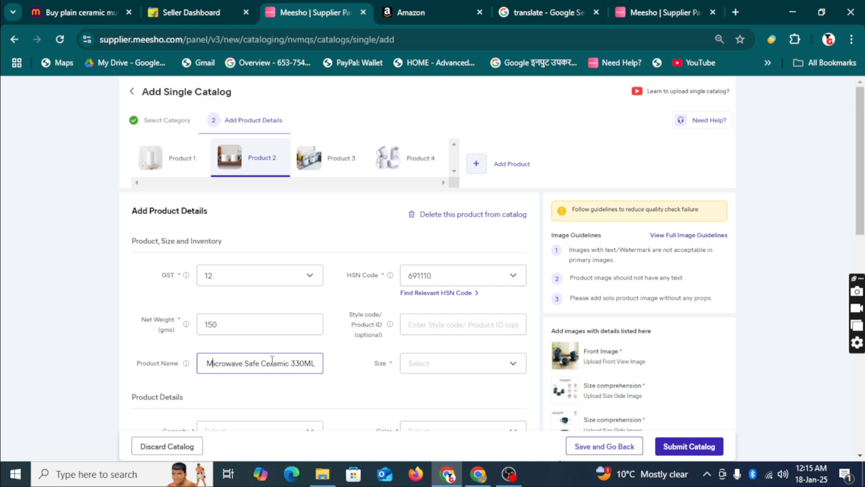
# Step: Read Product 2's product name backwards from its end to check the wording and set size
pyautogui.press('Left')
pyautogui.press('Left')
pyautogui.press('Left')
pyautogui.press('Left')
pyautogui.press('Left')
pyautogui.press('Left')
pyautogui.press('Left')
pyautogui.press('Left')
pyautogui.press('Left')
pyautogui.press('Left')
pyautogui.press('Left')
pyautogui.press('Left')
pyautogui.press('Left')
pyautogui.press('Left')
pyautogui.press('Left')
pyautogui.press('Left')
pyautogui.press('Left')
pyautogui.press('Left')
pyautogui.press('Left')
pyautogui.press('Left')
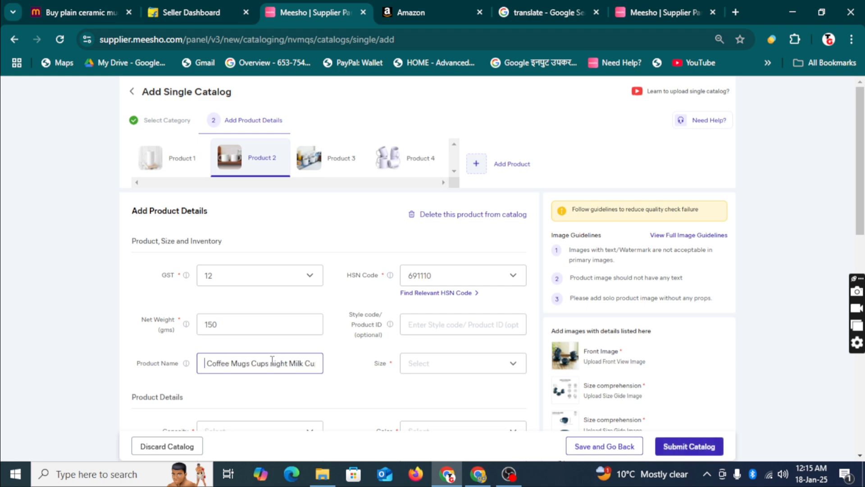
pyautogui.press('Left')
pyautogui.press('Left')
pyautogui.press('Left')
pyautogui.press('Left')
pyautogui.press('Left')
pyautogui.press('Left')
pyautogui.press('Left')
pyautogui.press('Left')
pyautogui.press('Left')
pyautogui.press('Left')
pyautogui.press('Left')
pyautogui.press('Left')
pyautogui.press('Left')
pyautogui.press('Left')
pyautogui.press('Left')
pyautogui.press('Left')
pyautogui.press('Left')
pyautogui.press('Left')
pyautogui.press('Left')
pyautogui.press('Left')
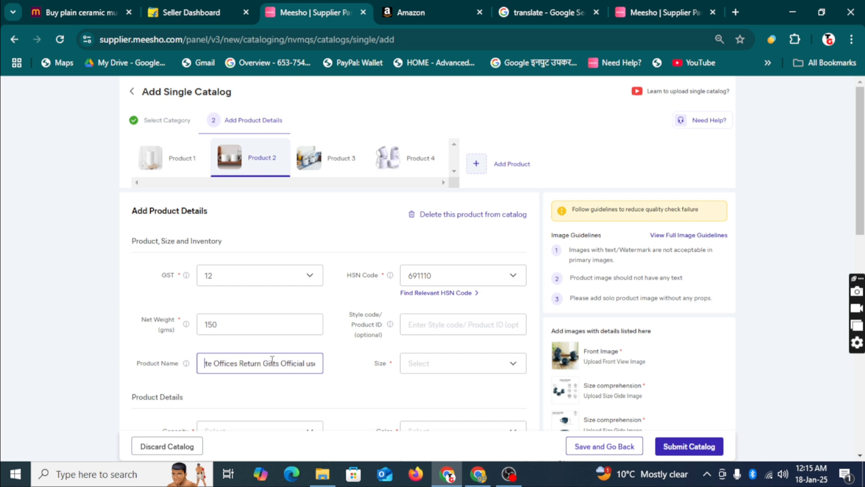
pyautogui.press('Left')
pyautogui.press('Left')
pyautogui.press('Left')
pyautogui.press('Left')
pyautogui.press('Left')
pyautogui.press('Left')
pyautogui.press('Left')
pyautogui.press('Left')
pyautogui.press('Left')
pyautogui.press('Left')
pyautogui.press('Left')
pyautogui.press('Left')
pyautogui.press('Left')
pyautogui.press('Left')
pyautogui.press('Left')
pyautogui.press('Left')
pyautogui.press('Left')
pyautogui.press('Left')
pyautogui.press('Left')
pyautogui.press('Left')
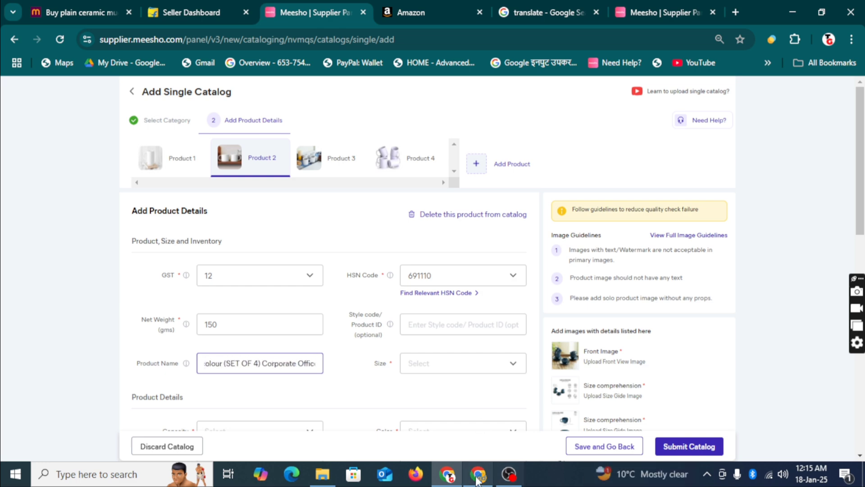
# Step: Copy Product 2's name and replace Product 3's product name with this "Lightweight Ceramic Coffee Mugs" (SET OF 4) title
pyautogui.tripleClick(208, 364)
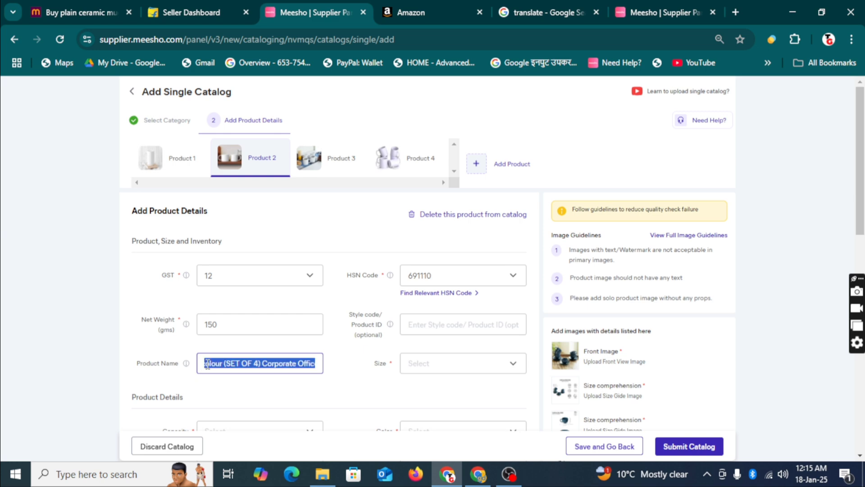
pyautogui.click(336, 158)
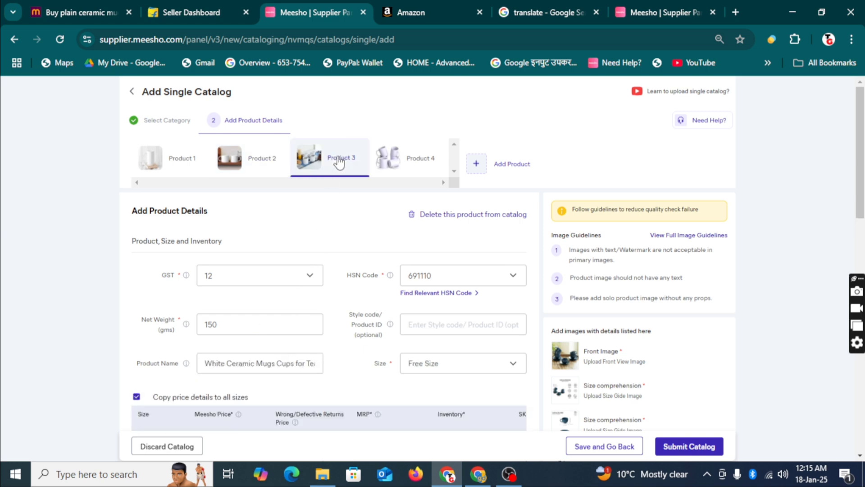
pyautogui.click(206, 365)
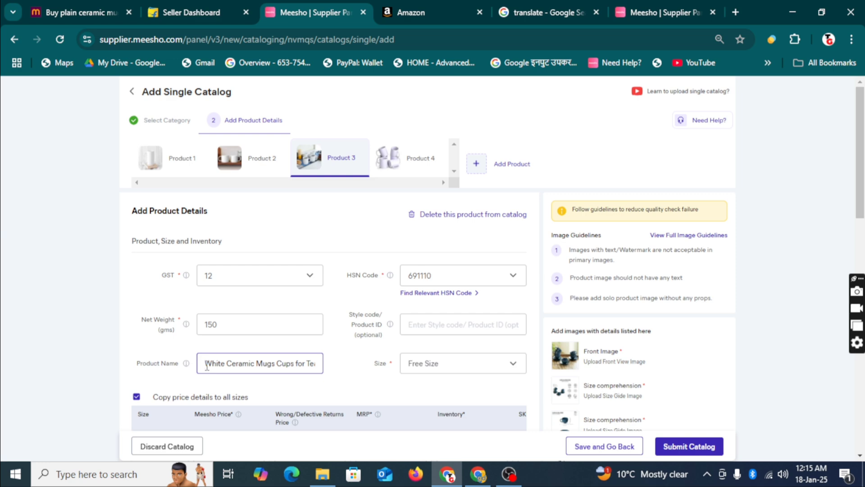
pyautogui.tripleClick(207, 366)
pyautogui.write('Microwave Safe Ceramic 330ML')
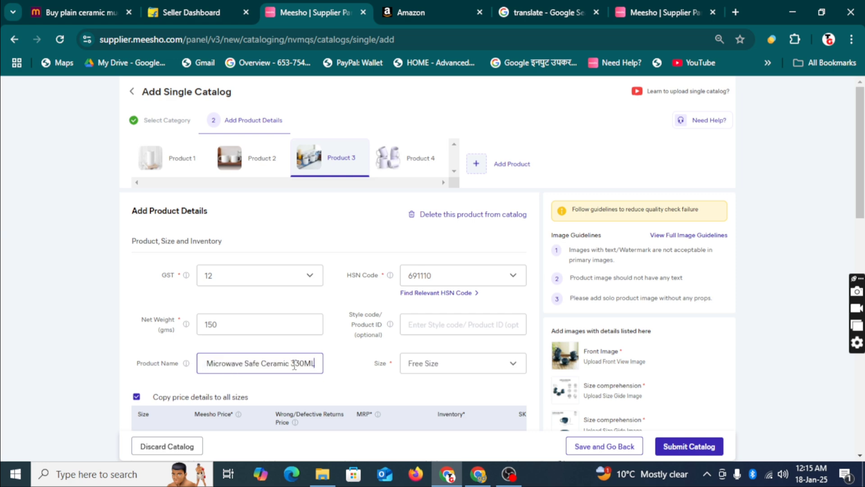
# Step: Read Product 3's product name back from its end to check the set size in the title
pyautogui.press('Left')
pyautogui.press('Left')
pyautogui.press('Left')
pyautogui.press('Left')
pyautogui.press('Left')
pyautogui.press('Left')
pyautogui.press('Left')
pyautogui.press('Left')
pyautogui.press('Left')
pyautogui.press('Left')
pyautogui.press('Left')
pyautogui.press('Left')
pyautogui.press('Left')
pyautogui.press('Left')
pyautogui.press('Left')
pyautogui.press('Left')
pyautogui.press('Left')
pyautogui.press('Left')
pyautogui.press('Left')
pyautogui.press('Left')
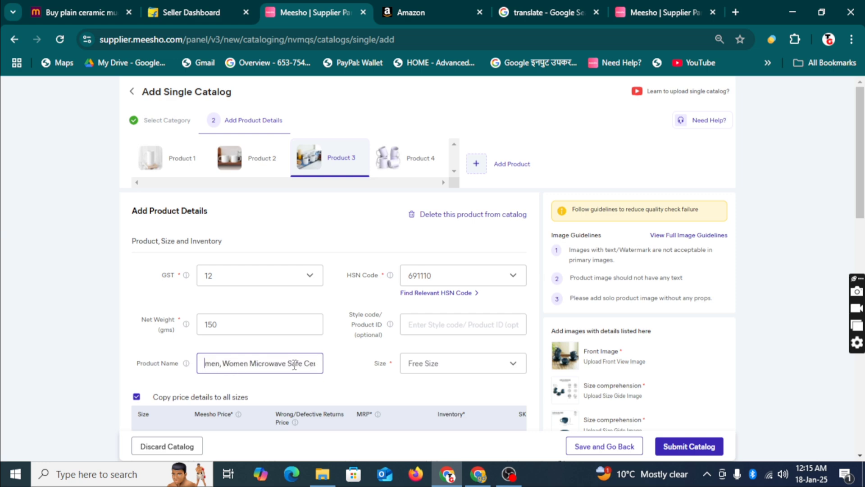
pyautogui.press('Left')
pyautogui.press('Left')
pyautogui.press('Left')
pyautogui.press('Left')
pyautogui.press('Left')
pyautogui.press('Left')
pyautogui.press('Left')
pyautogui.press('Left')
pyautogui.press('Left')
pyautogui.press('Left')
pyautogui.press('Left')
pyautogui.press('Left')
pyautogui.press('Left')
pyautogui.press('Left')
pyautogui.press('Left')
pyautogui.press('Left')
pyautogui.press('Left')
pyautogui.press('Left')
pyautogui.press('Left')
pyautogui.press('Left')
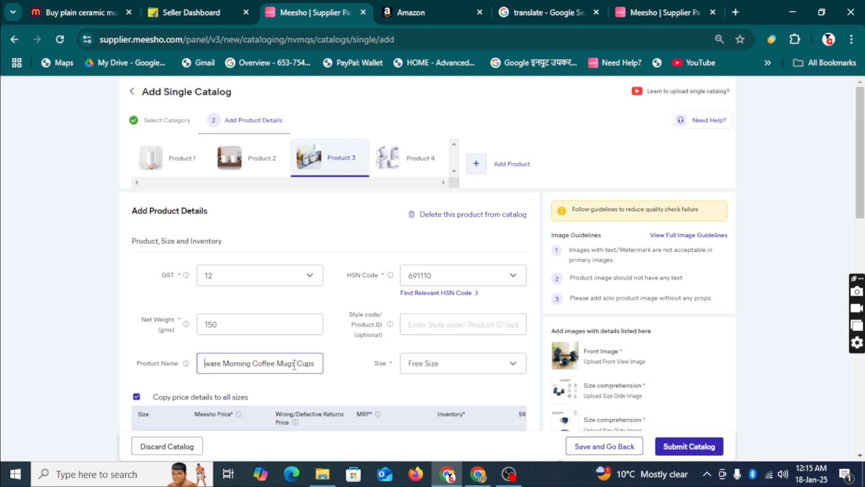
pyautogui.press('Left')
pyautogui.press('Left')
pyautogui.press('Left')
pyautogui.press('Left')
pyautogui.press('Left')
pyautogui.press('Left')
pyautogui.press('Left')
pyautogui.press('Left')
pyautogui.press('Left')
pyautogui.press('Left')
pyautogui.press('Left')
pyautogui.press('Left')
pyautogui.press('Left')
pyautogui.press('Left')
pyautogui.press('Left')
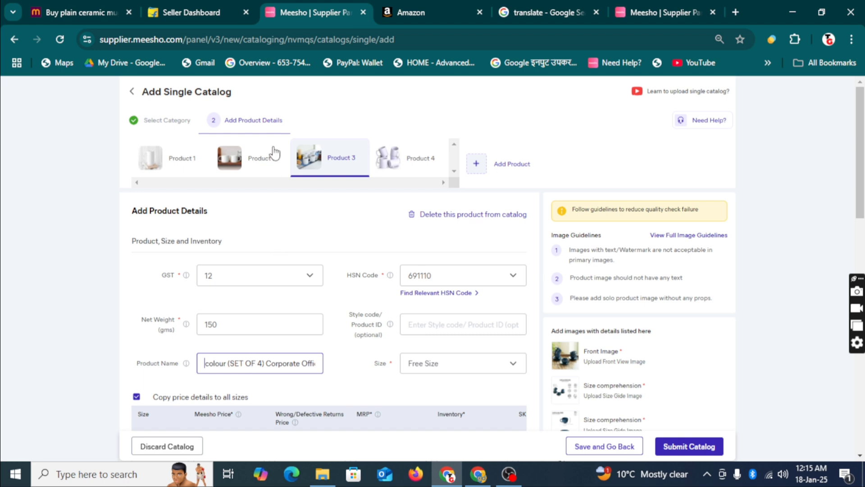
# Step: Copy the "Plain cups Beautiful White Ceramic Tea/Coffee Mug" (Set of 2) title from the Google Docs document and return to the Meesho form
pyautogui.click(478, 473)
pyautogui.moveTo(357, 269); pyautogui.dragTo(233, 245)
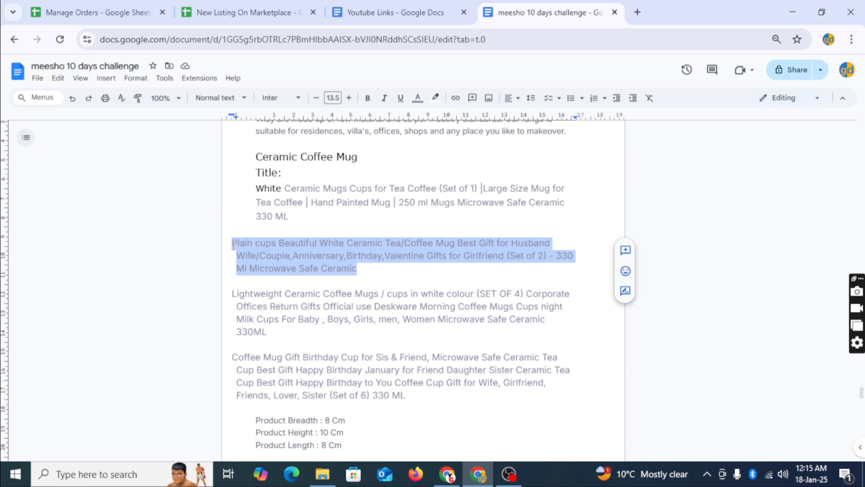
pyautogui.click(447, 473)
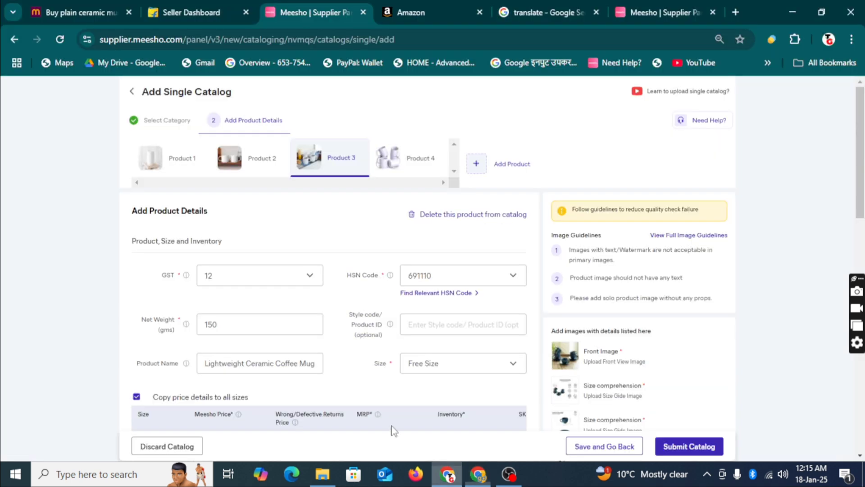
# Step: Replace Product 2's product name with the copied "Plain cups Beautiful White Ceramic" (Set of 2) title
pyautogui.click(264, 168)
pyautogui.click(204, 364)
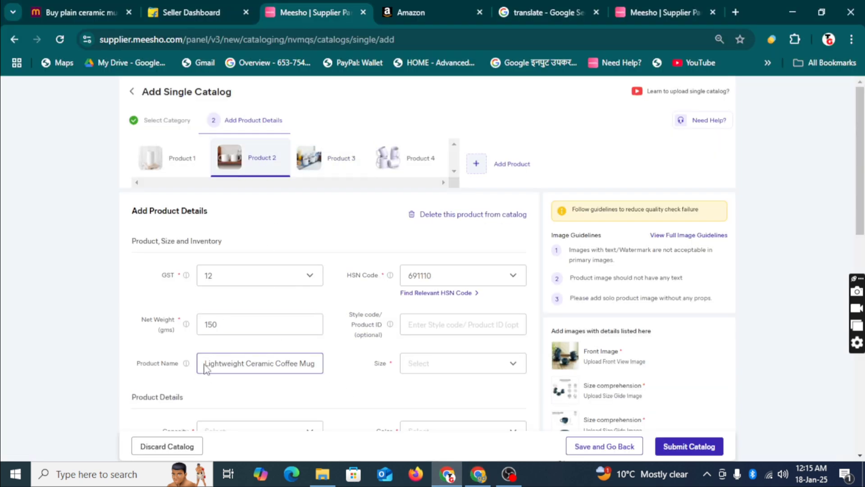
pyautogui.hotkey('ctrl', 'a')
pyautogui.hotkey('ctrl', 'v')
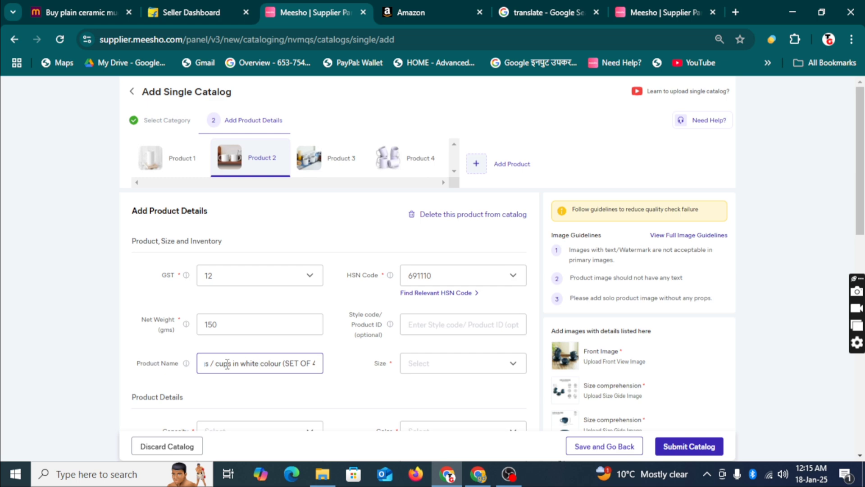
pyautogui.hotkey('ctrl', 'a')
pyautogui.hotkey('ctrl', 'v')
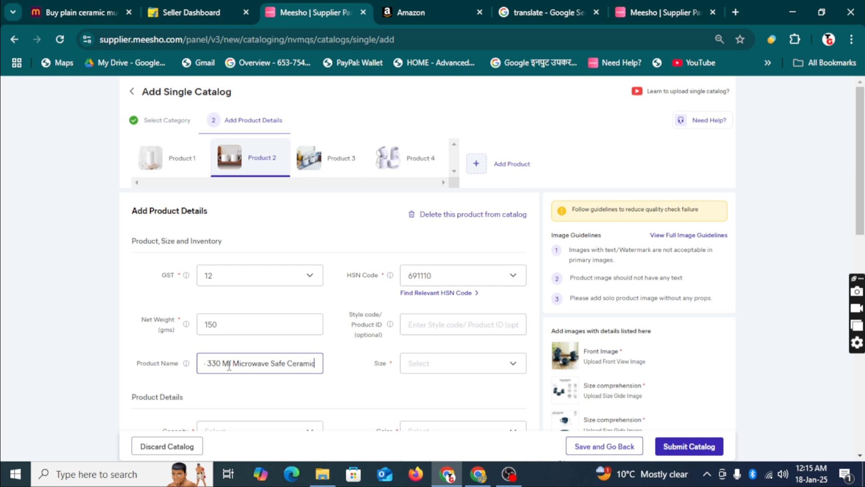
# Step: Check the set size near the end of Product 2's plain cups product name
pyautogui.press('Left')
pyautogui.press('Left')
pyautogui.press('Left')
pyautogui.press('Left')
pyautogui.press('Left')
pyautogui.press('Left')
pyautogui.press('Left')
pyautogui.press('Left')
pyautogui.press('Left')
pyautogui.press('Left')
pyautogui.press('Left')
pyautogui.press('Left')
pyautogui.press('Left')
pyautogui.press('Left')
pyautogui.press('Left')
pyautogui.press('Left')
pyautogui.press('Left')
pyautogui.press('Left')
pyautogui.press('Left')
pyautogui.press('Left')
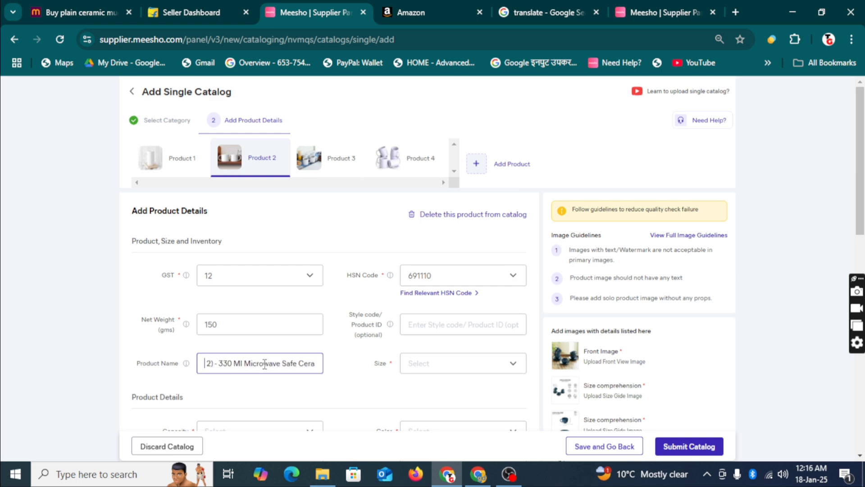
# Step: Open Product 4, copy the "Coffee Mug Gift Birthday Cup" (Set of 6) title from the Google Docs document, and return to the Meesho form
pyautogui.click(412, 161)
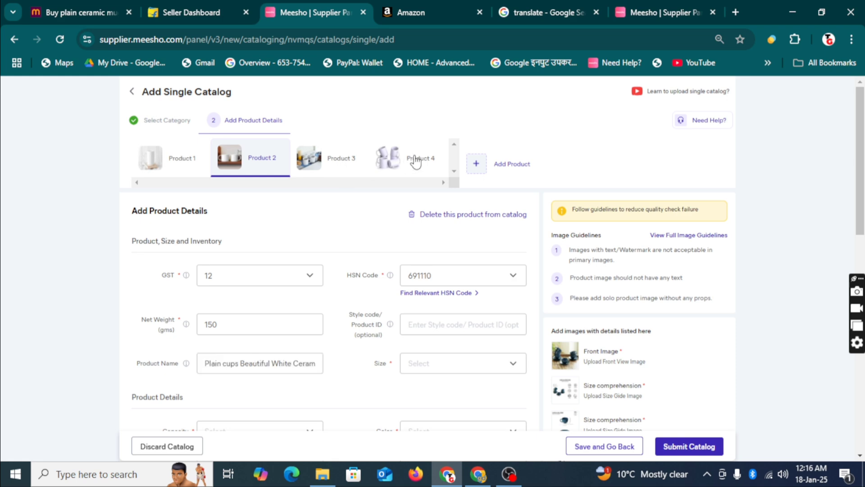
pyautogui.click(478, 474)
pyautogui.scroll(-3, 245, 238)
pyautogui.moveTo(233, 231); pyautogui.dragTo(407, 269)
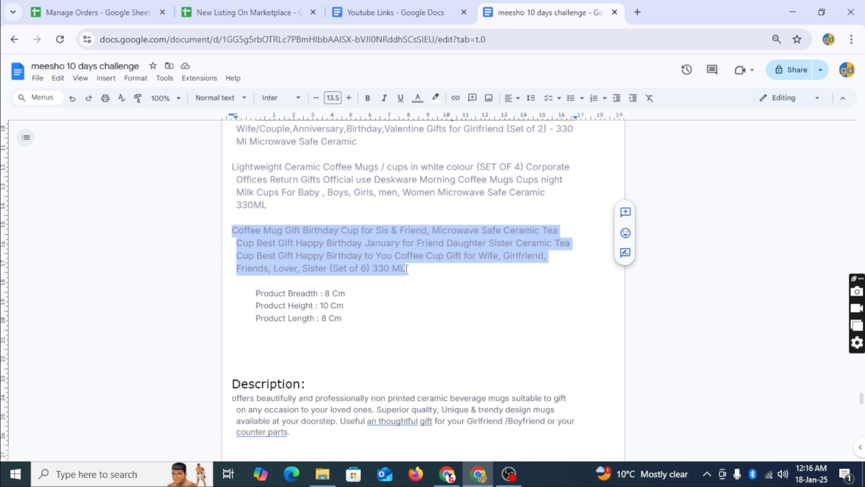
pyautogui.click(447, 474)
# Step: Clear Product 4's product name and fill it with the copied "Coffee Mug Gift Birthday Cup" (Set of 6) title
pyautogui.click(228, 363)
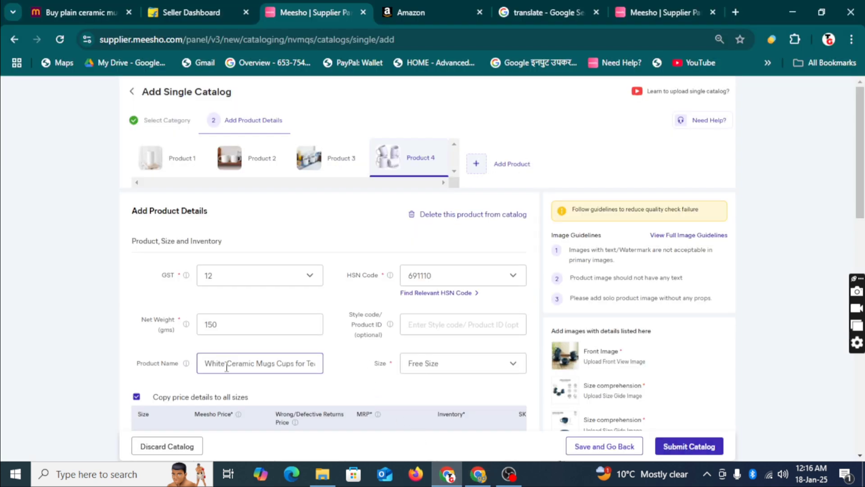
pyautogui.hotkey('ctrl', 'v')
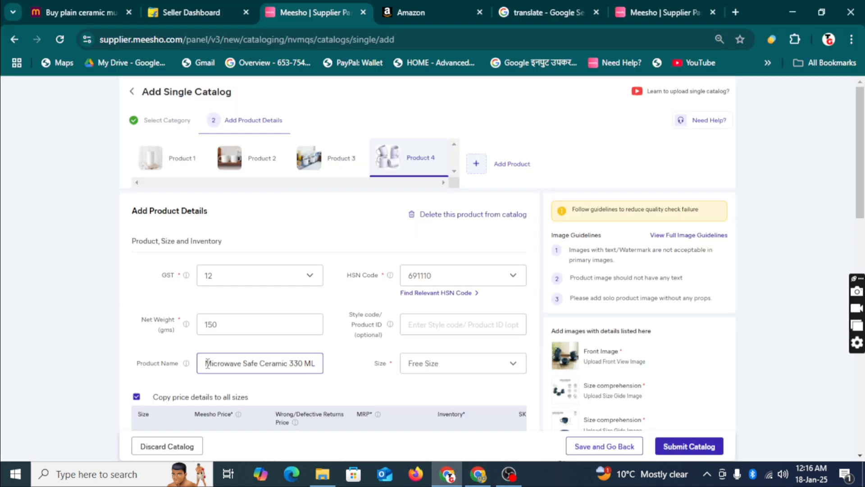
pyautogui.hotkey('ctrl', 'a')
pyautogui.press('BackSpace')
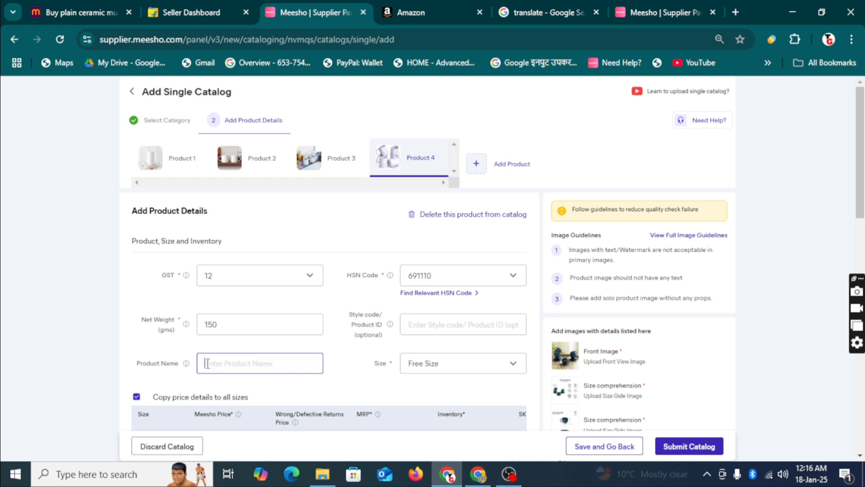
pyautogui.hotkey('ctrl', 'v')
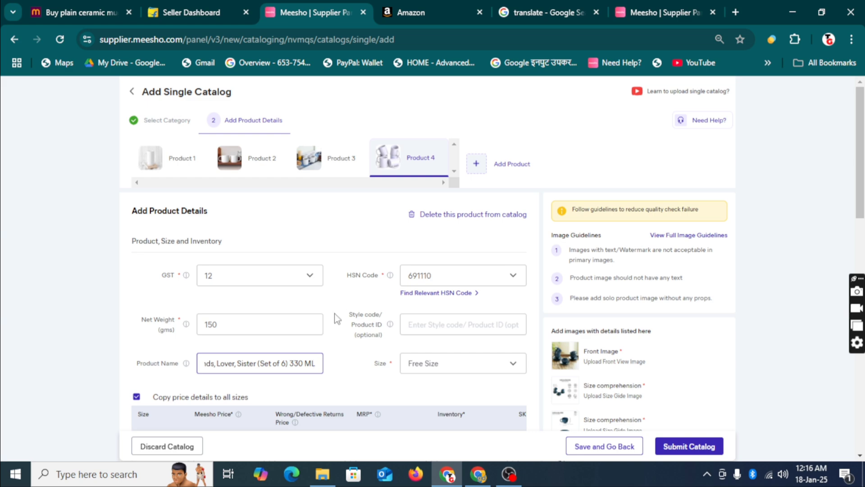
# Step: Open Product 1 and set its Meesho price to 94, keeping the suggested wrong/defective returns price
pyautogui.scroll(-3, 334, 319)
pyautogui.scroll(3, 332, 315)
pyautogui.click(180, 162)
pyautogui.scroll(-5, 219, 288)
pyautogui.click(218, 303)
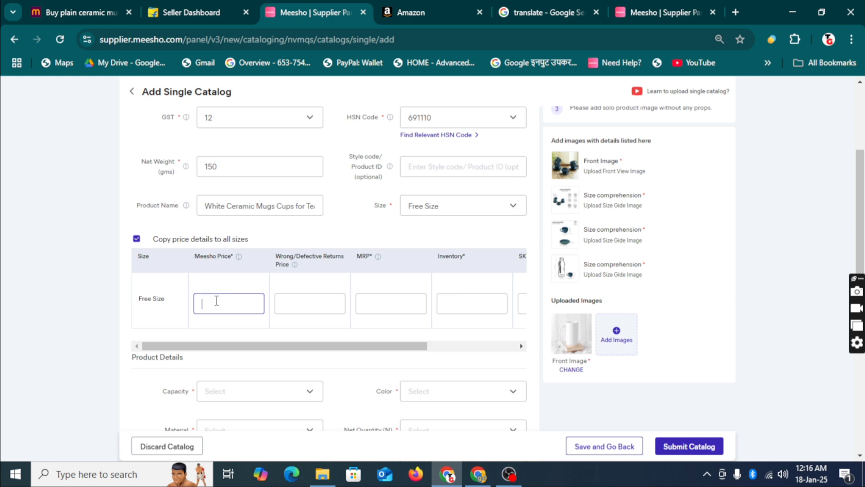
pyautogui.click(287, 304)
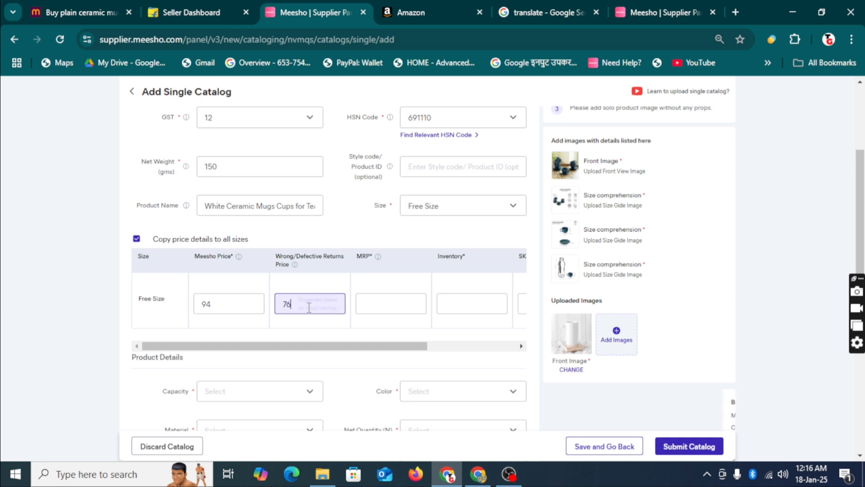
pyautogui.scroll(-1, 308, 308)
pyautogui.click(379, 305)
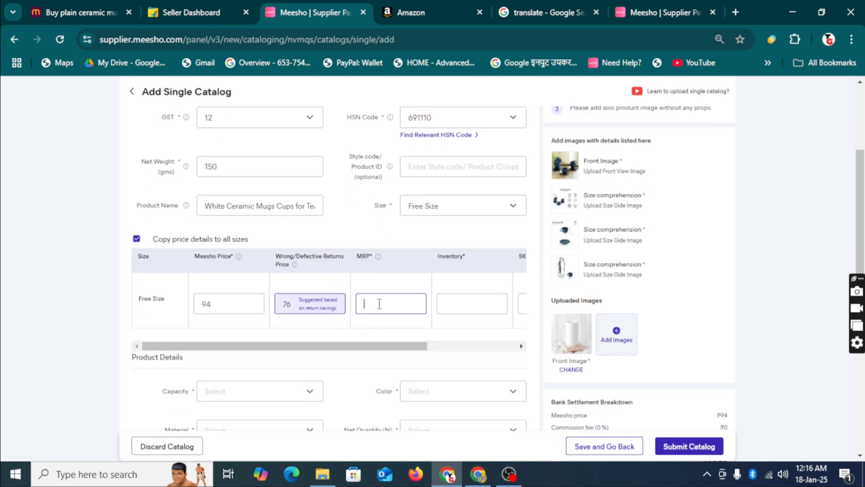
pyautogui.write('299')
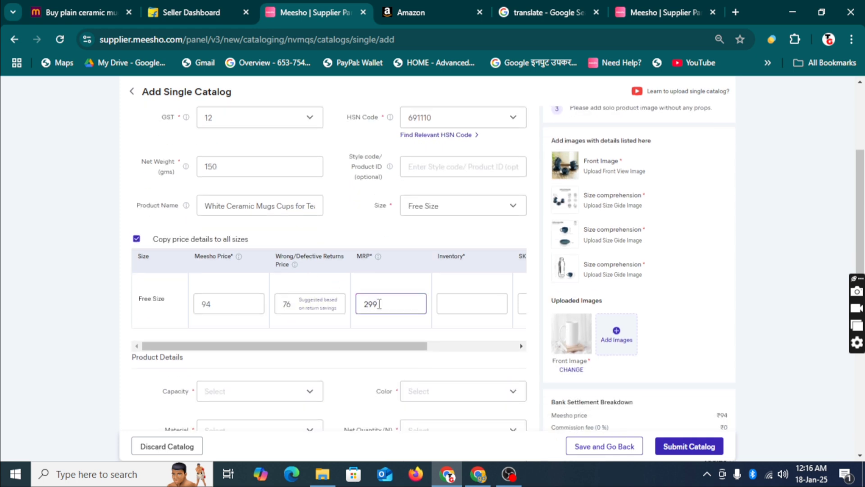
pyautogui.press('BackSpace')
pyautogui.press('BackSpace')
pyautogui.press('BackSpace')
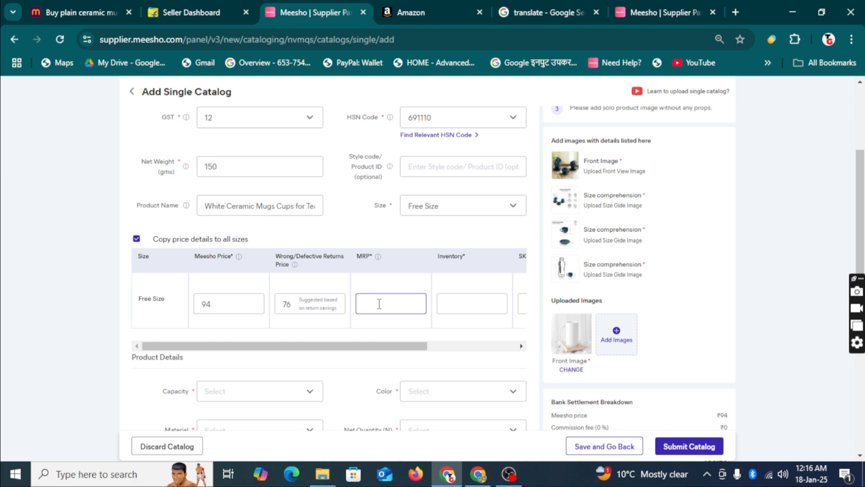
# Step: Check Product 1's price breakdown, and set its MRP to 399 and inventory to 10
pyautogui.scroll(-3, 613, 325)
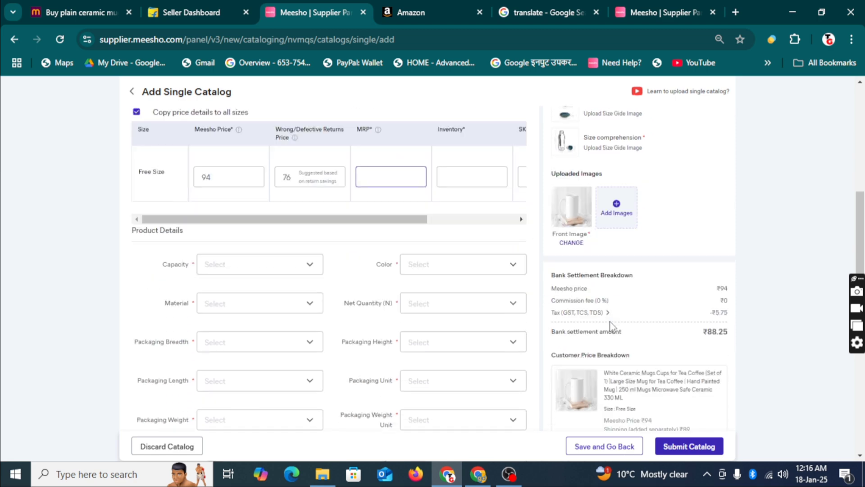
pyautogui.scroll(-2, 611, 325)
pyautogui.scroll(3, 611, 327)
pyautogui.scroll(2, 368, 239)
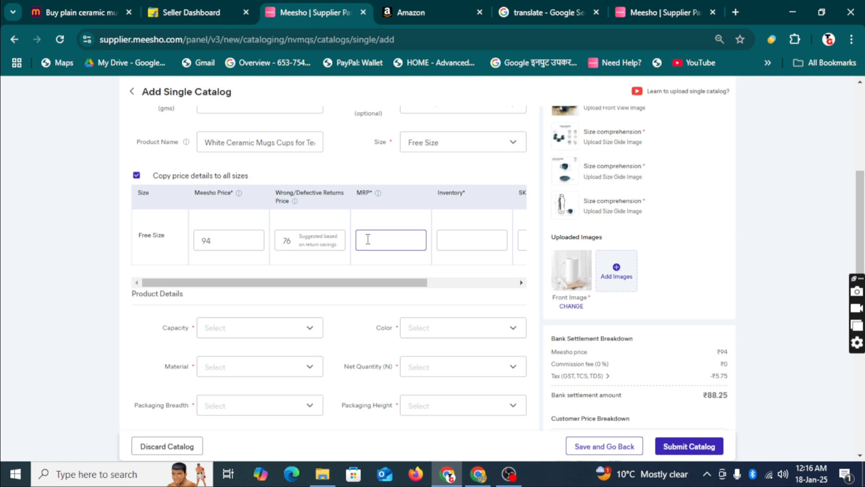
pyautogui.write('399')
pyautogui.moveTo(381, 241); pyautogui.dragTo(366, 240)
pyautogui.click(366, 242)
pyautogui.click(453, 244)
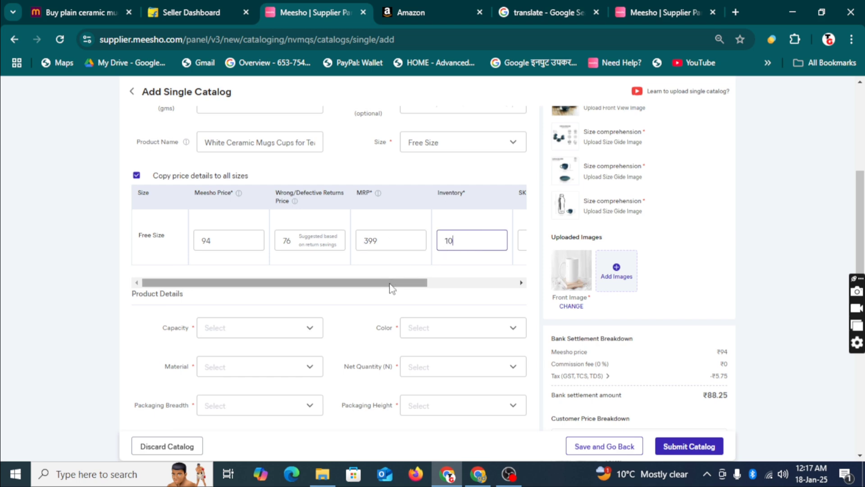
# Step: Copy the SKU WMG-23222 from the Google Docs document and enter it as Product 1's SKU ID in the Meesho form
pyautogui.moveTo(390, 289)
pyautogui.mouseDown()
pyautogui.moveTo(415, 285)
pyautogui.moveTo(400, 285)
pyautogui.mouseUp()
pyautogui.press('Tab')
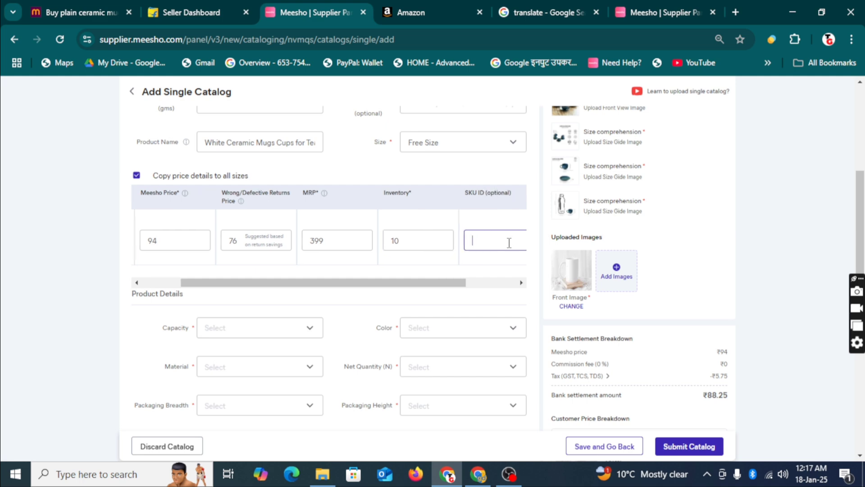
pyautogui.click(478, 475)
pyautogui.scroll(-20, 350, 359)
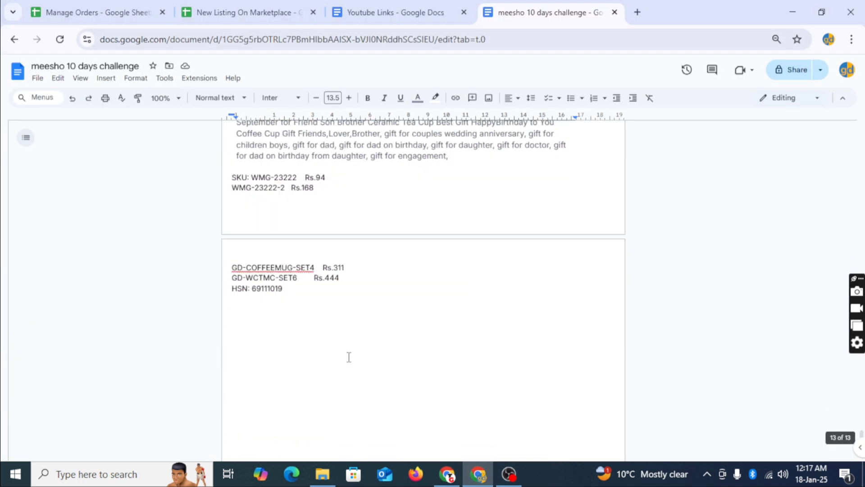
pyautogui.scroll(2, 349, 357)
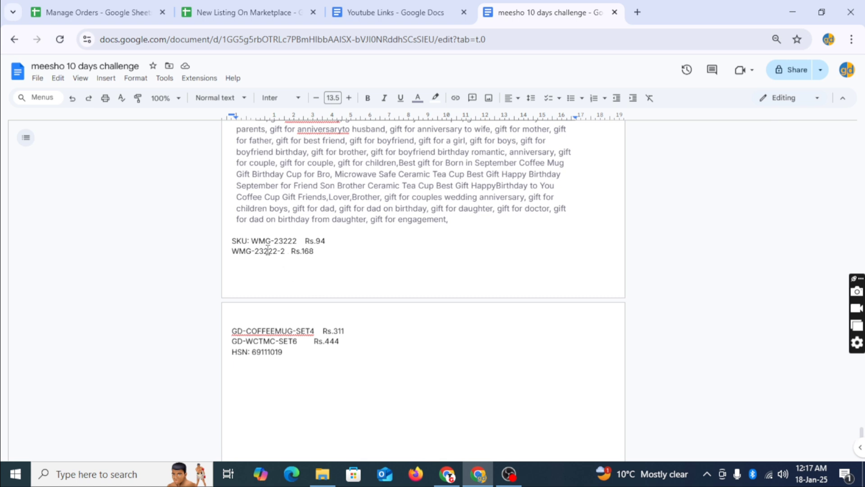
pyautogui.moveTo(251, 242); pyautogui.dragTo(297, 247)
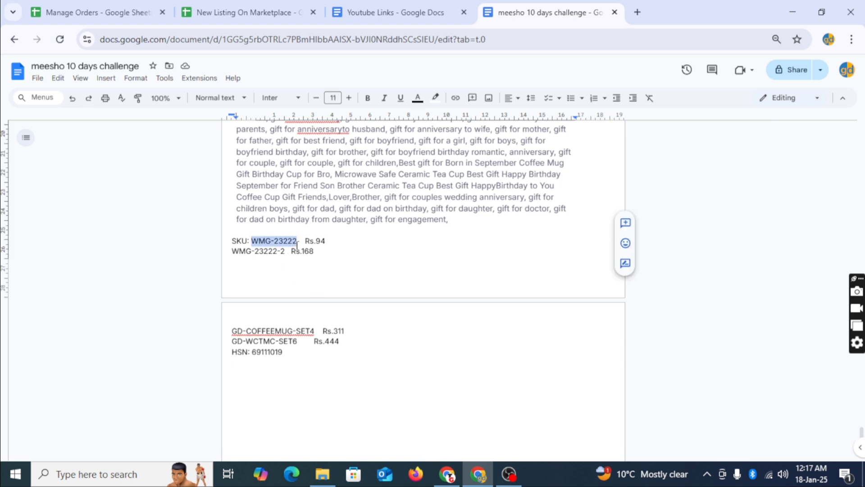
pyautogui.click(447, 474)
pyautogui.click(475, 242)
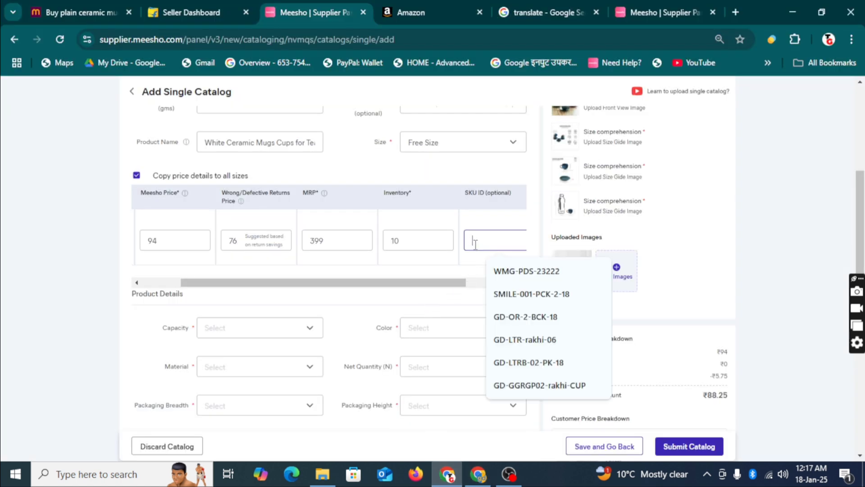
pyautogui.write('WMG-23222')
# Step: Examine Product 2's form against Product 1's to see which size, price and product details are filled in
pyautogui.scroll(4, 396, 306)
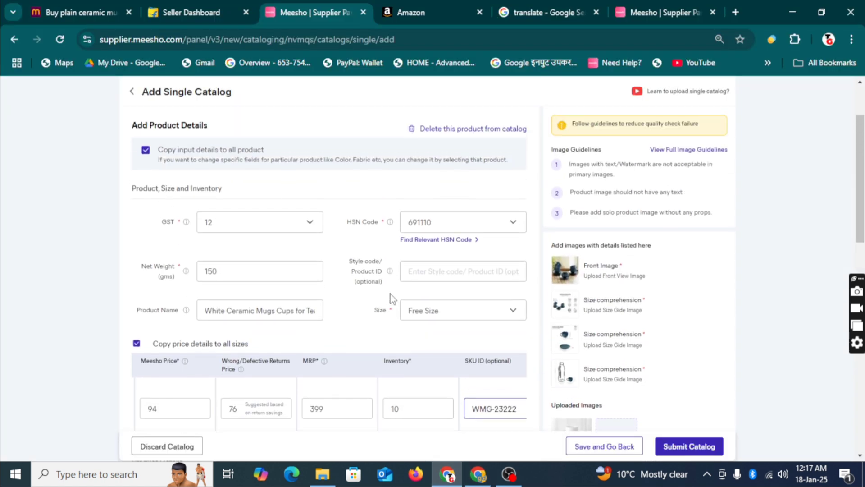
pyautogui.scroll(2, 316, 248)
pyautogui.click(261, 166)
pyautogui.scroll(-4, 262, 212)
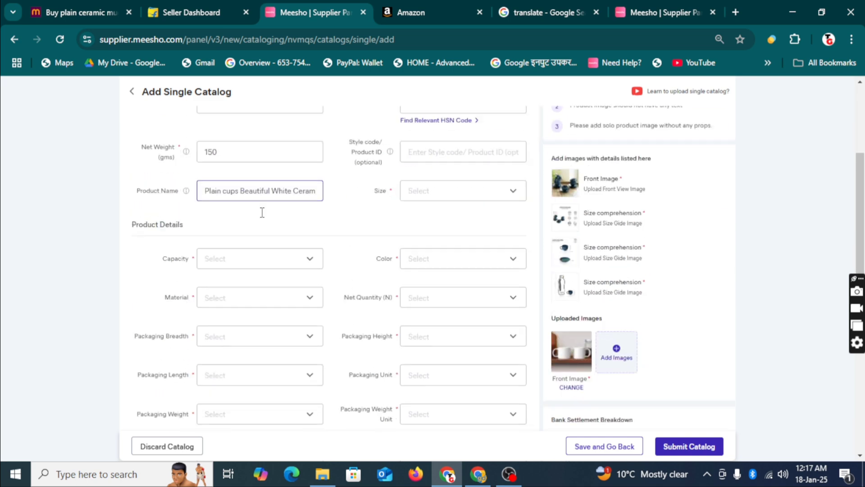
pyautogui.scroll(-2, 257, 246)
pyautogui.scroll(5, 257, 247)
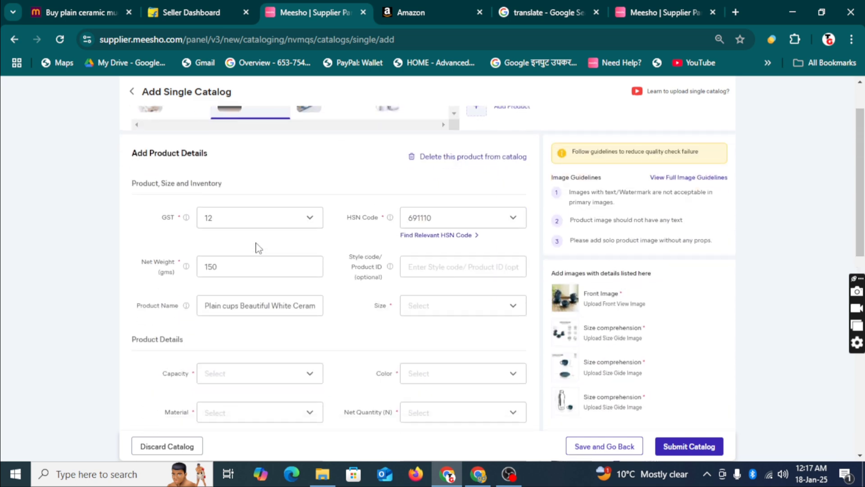
pyautogui.scroll(-2, 258, 245)
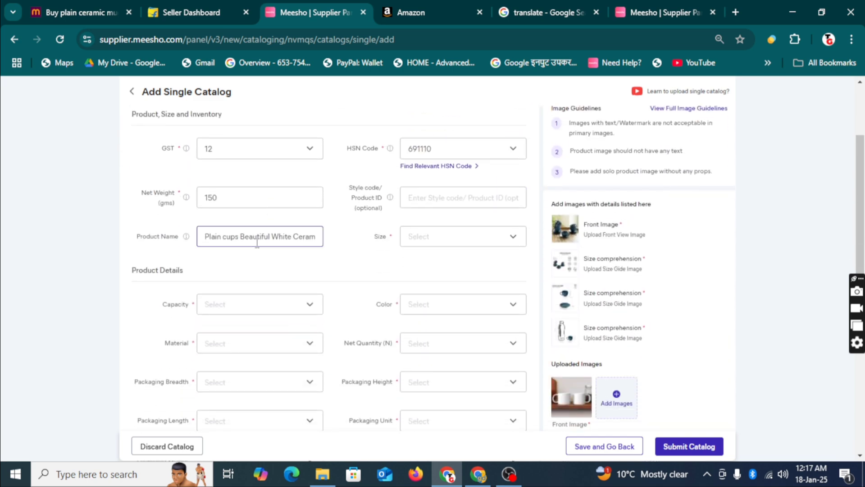
pyautogui.scroll(-10, 257, 245)
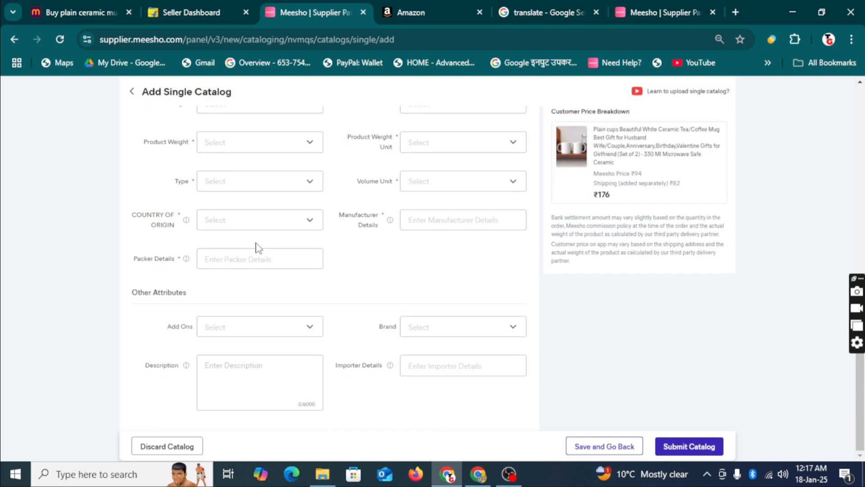
pyautogui.scroll(12, 257, 247)
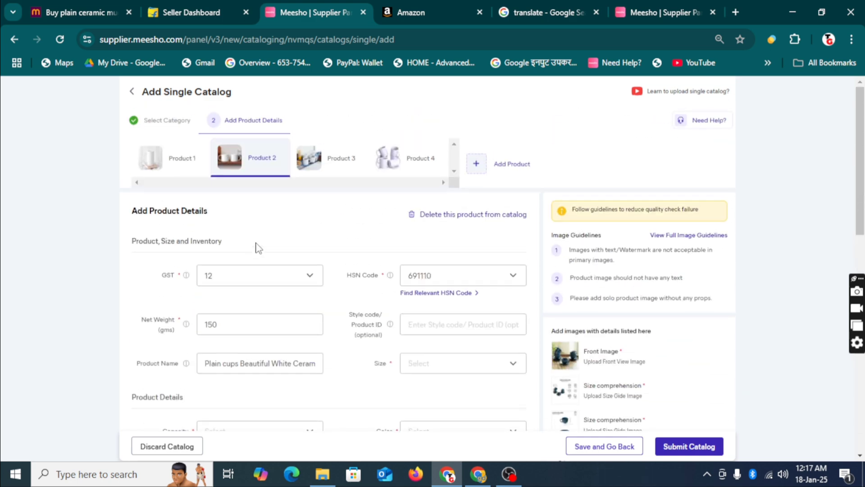
pyautogui.click(180, 170)
pyautogui.scroll(-4, 232, 279)
pyautogui.scroll(4, 232, 279)
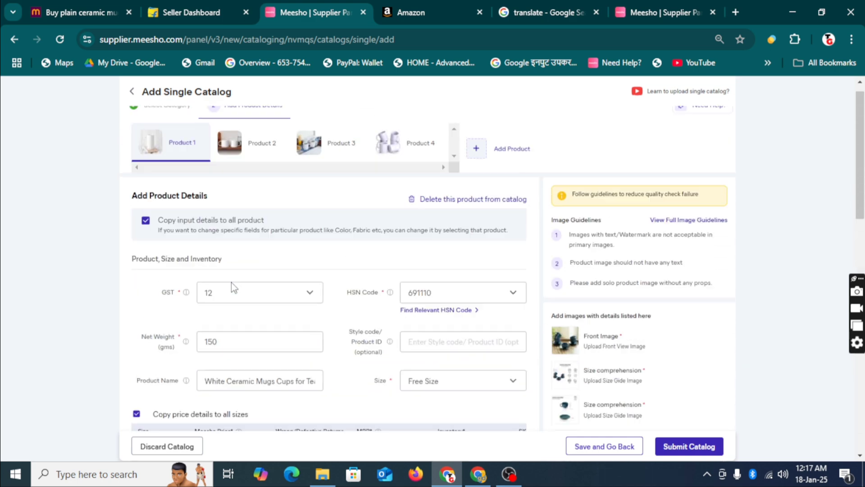
# Step: Open Product 2 and apply Free Size as its size
pyautogui.click(269, 170)
pyautogui.scroll(-3, 468, 348)
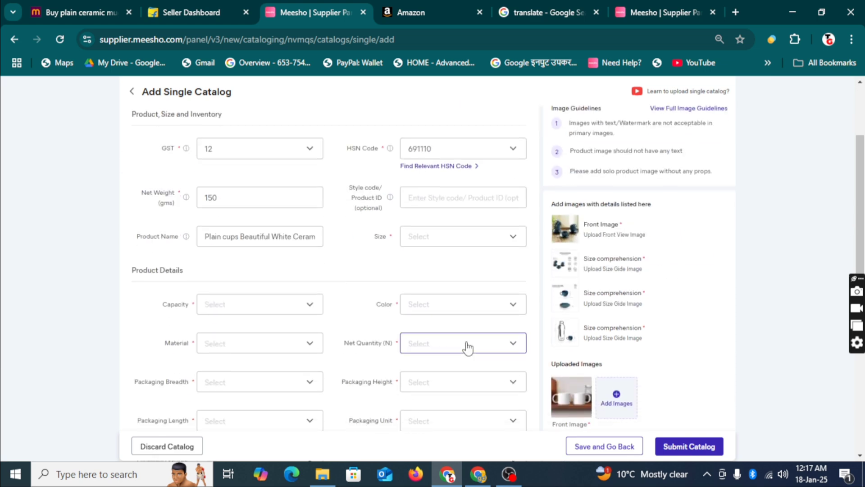
pyautogui.click(419, 239)
pyautogui.click(412, 261)
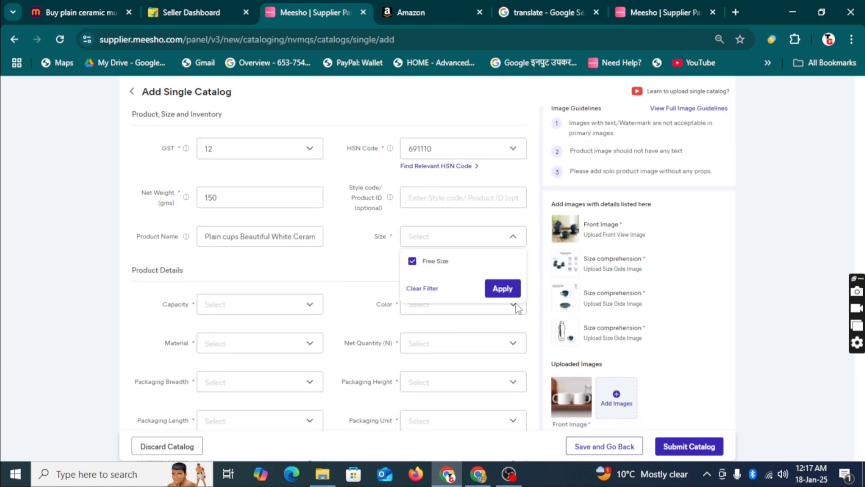
pyautogui.click(501, 289)
# Step: Set Product 2's Meesho price to 168, keeping the suggested wrong/defective returns price
pyautogui.click(210, 330)
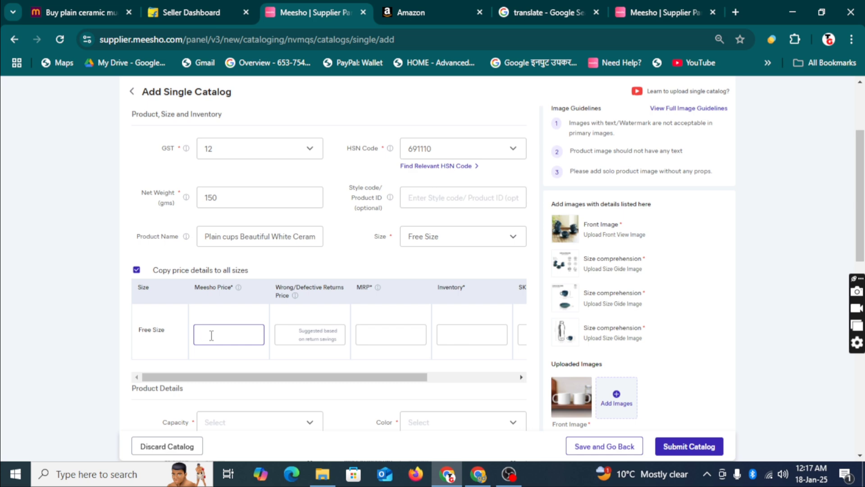
pyautogui.write('168')
pyautogui.click(308, 341)
pyautogui.click(380, 340)
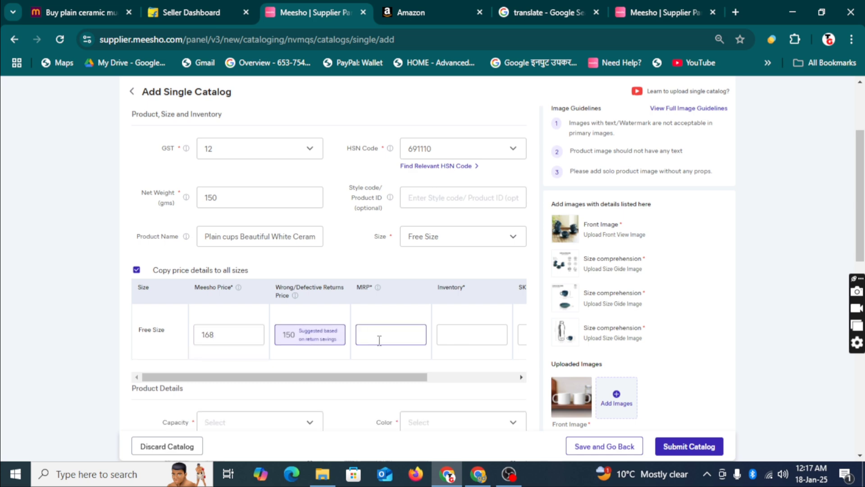
# Step: Review Product 2's customer price breakdown and set its Meesho price to 167
pyautogui.scroll(-5, 714, 377)
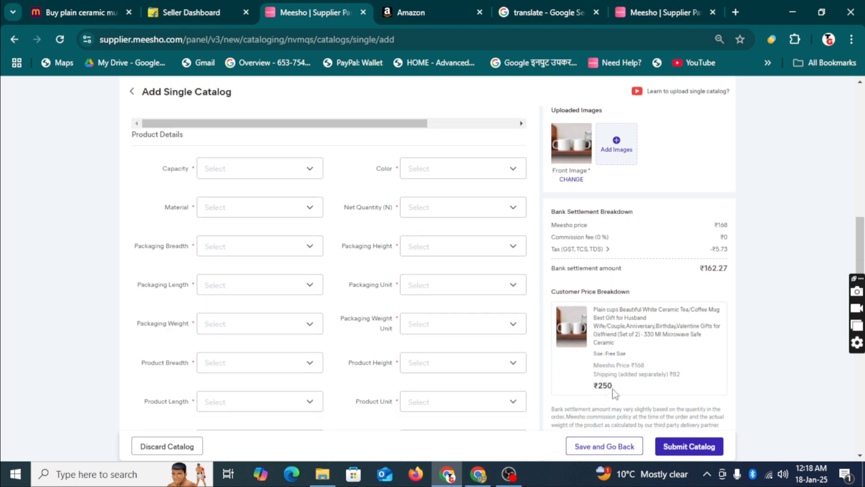
pyautogui.scroll(4, 616, 393)
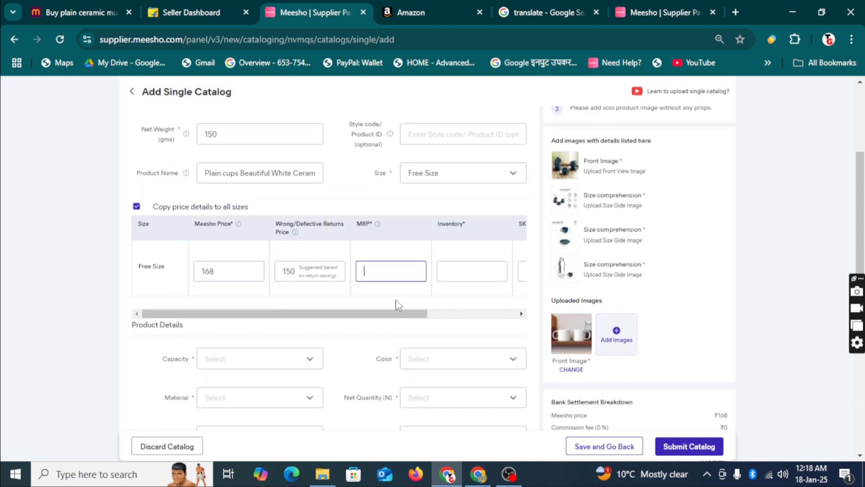
pyautogui.scroll(-4, 515, 318)
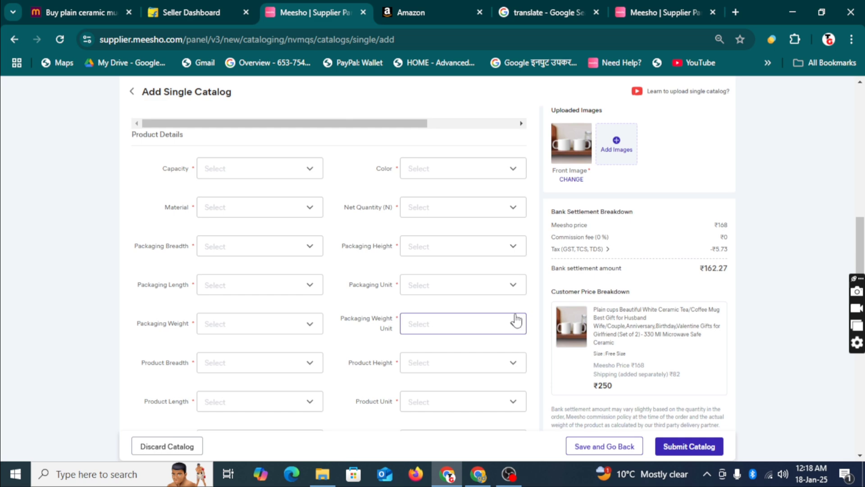
pyautogui.scroll(4, 516, 319)
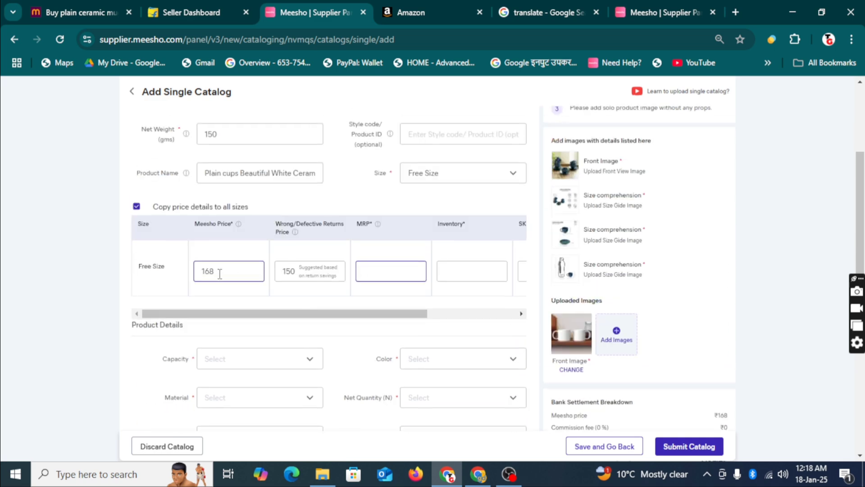
pyautogui.click(219, 272)
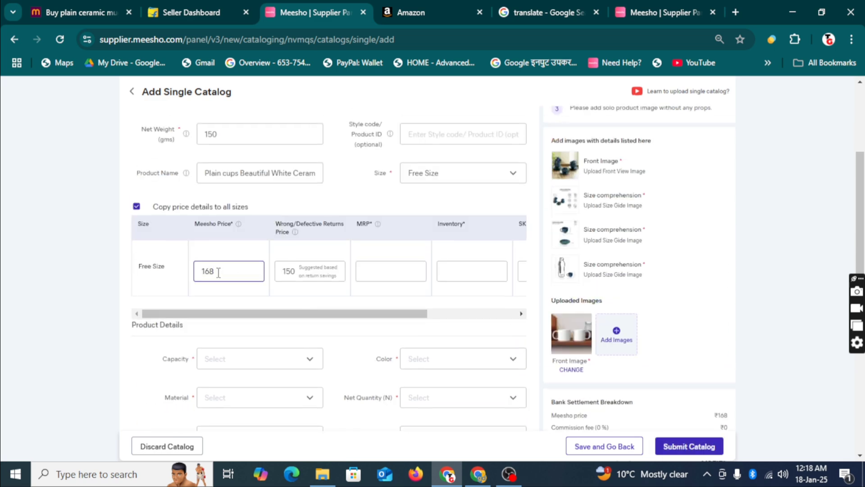
pyautogui.press('BackSpace')
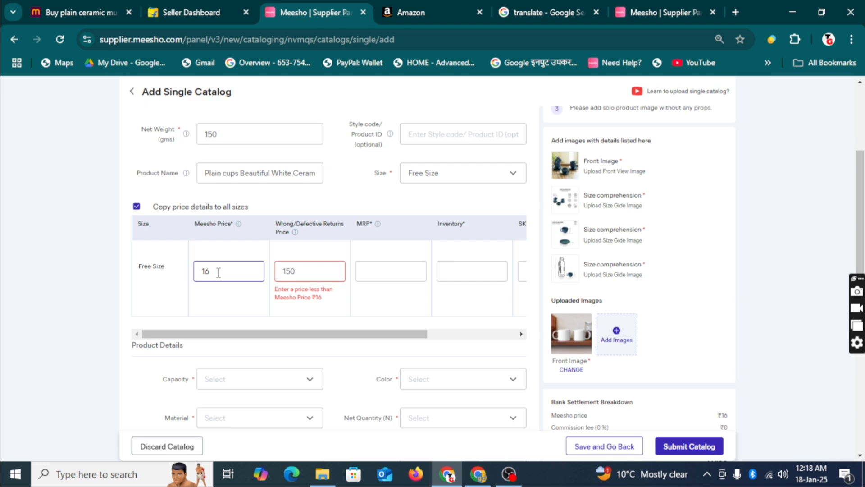
pyautogui.write('7')
pyautogui.scroll(-5, 595, 310)
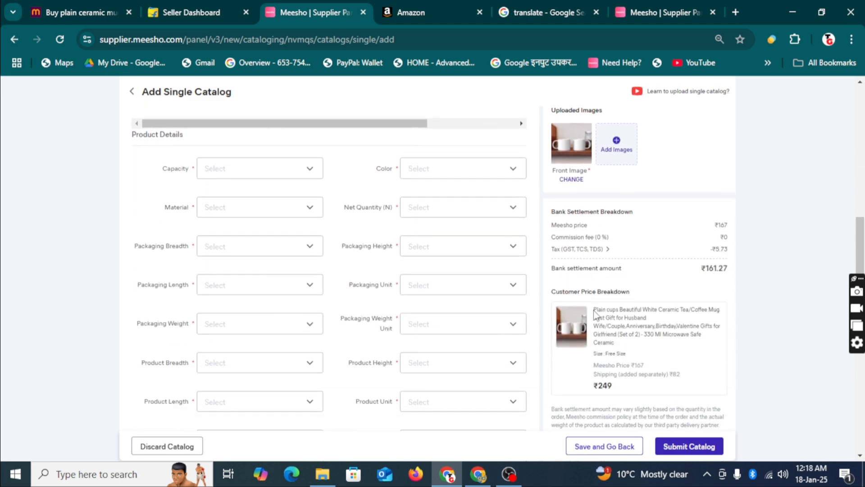
pyautogui.scroll(5, 593, 310)
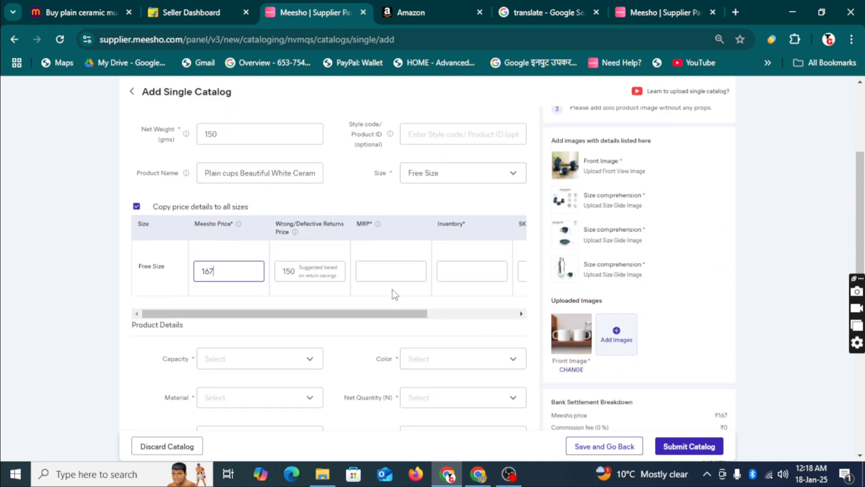
# Step: Set Product 2's MRP to 599, clearing the stray characters in the field
pyautogui.click(392, 271)
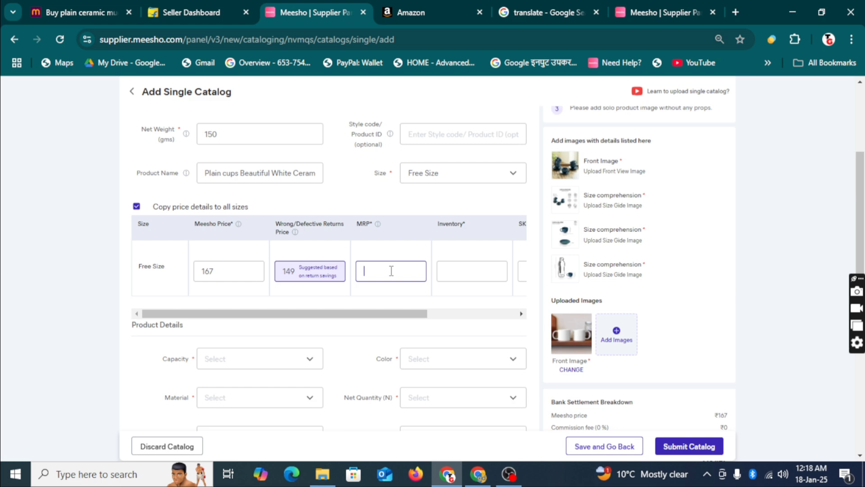
pyautogui.scroll(-5, 546, 280)
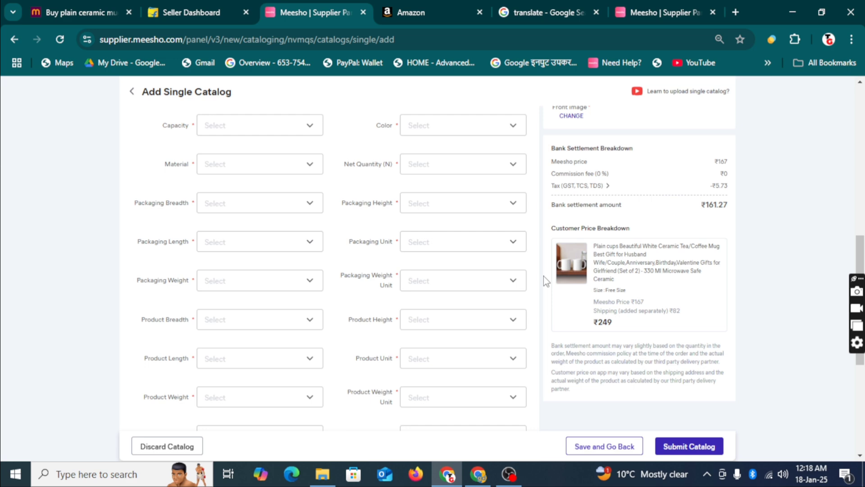
pyautogui.scroll(4, 544, 275)
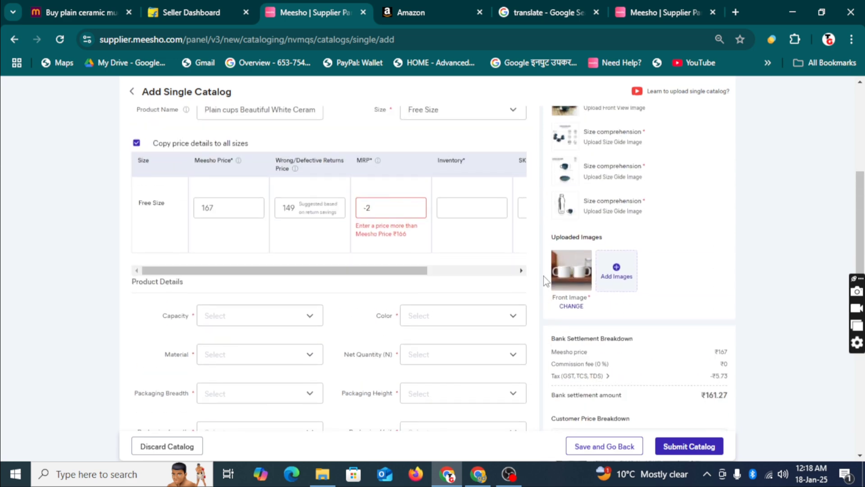
pyautogui.press('BackSpace')
pyautogui.press('BackSpace')
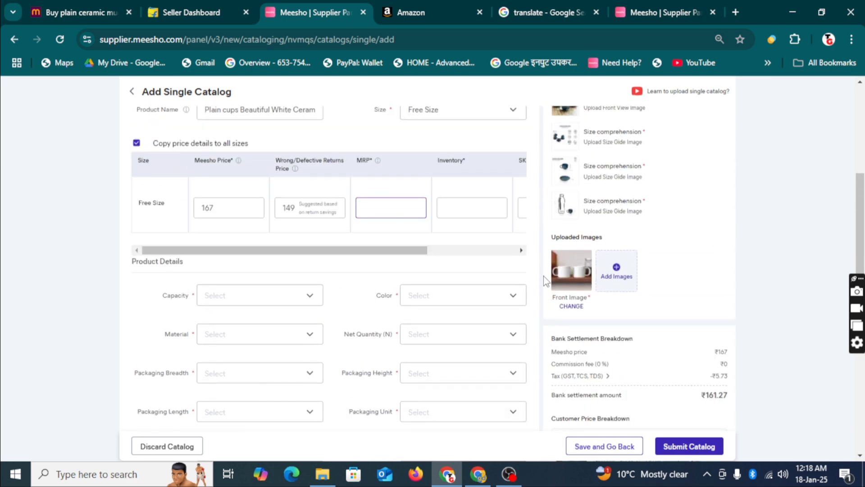
pyautogui.write('599')
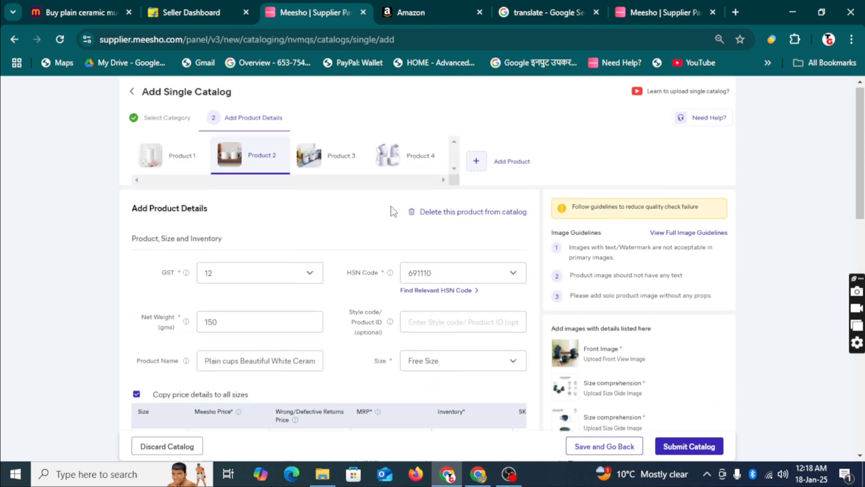
# Step: Copy WMG-23222- from the Google Docs SKU list, set Product 2's inventory to 10 and enter the copied text as its SKU ID
pyautogui.click(481, 478)
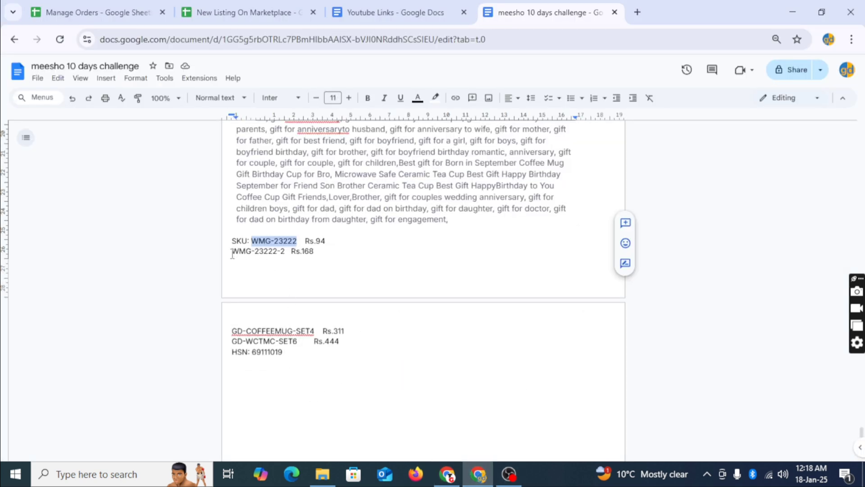
pyautogui.moveTo(232, 252); pyautogui.dragTo(285, 256)
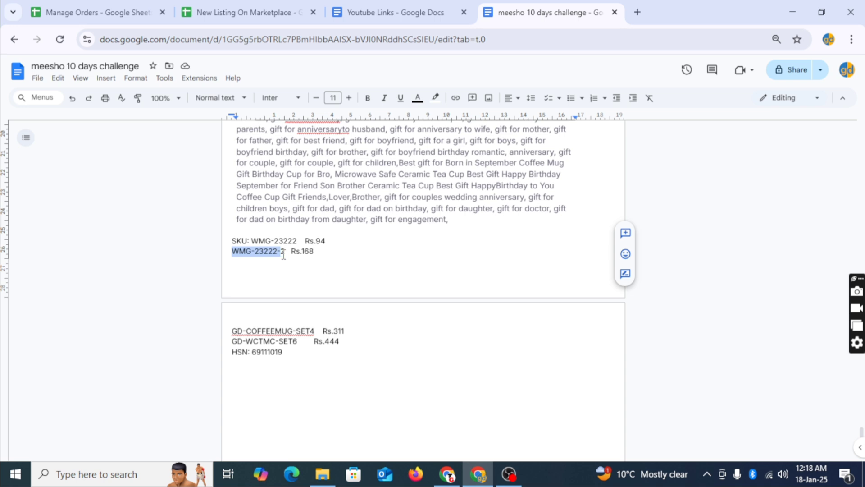
pyautogui.click(447, 476)
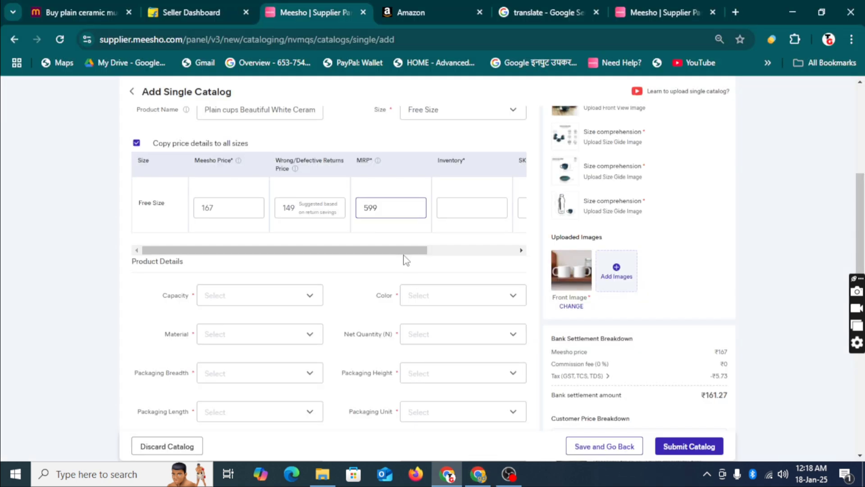
pyautogui.click(466, 203)
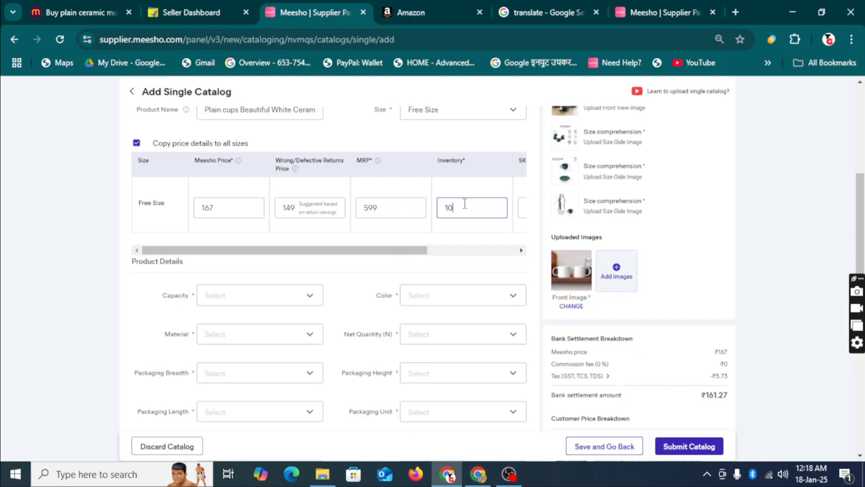
pyautogui.moveTo(411, 257); pyautogui.dragTo(475, 251)
pyautogui.click(455, 199)
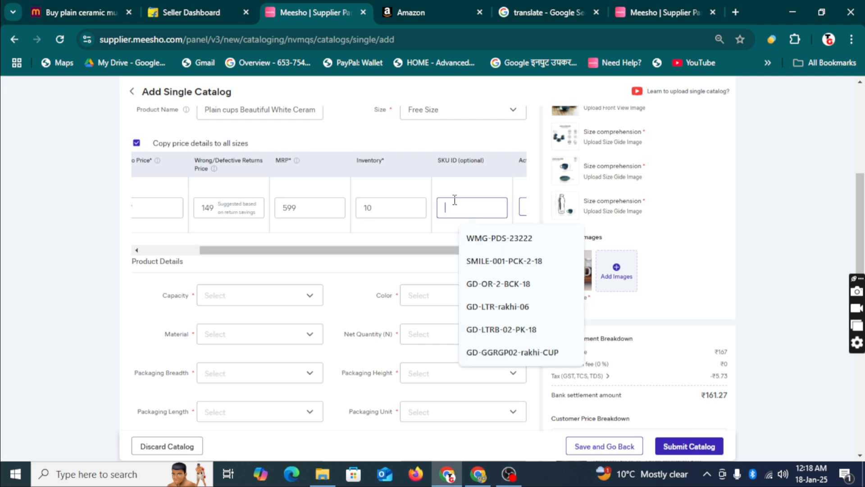
pyautogui.write('WMG-23222-')
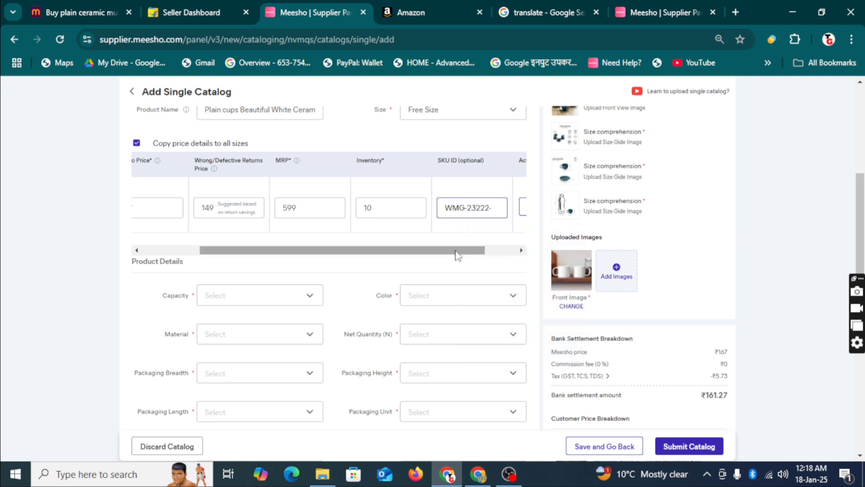
# Step: Open Product 3 and set its Meesho price to 311 and MRP to 799, keeping the suggested wrong/defective returns price
pyautogui.moveTo(459, 253); pyautogui.dragTo(342, 263)
pyautogui.scroll(6, 338, 225)
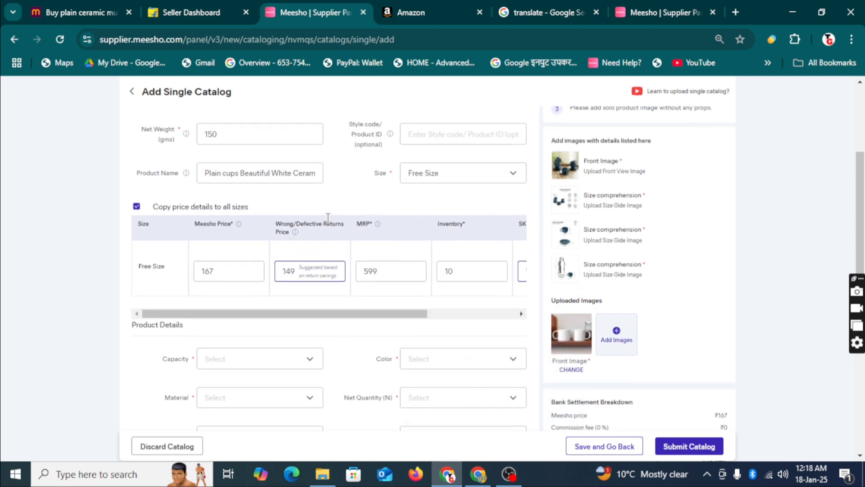
pyautogui.click(338, 162)
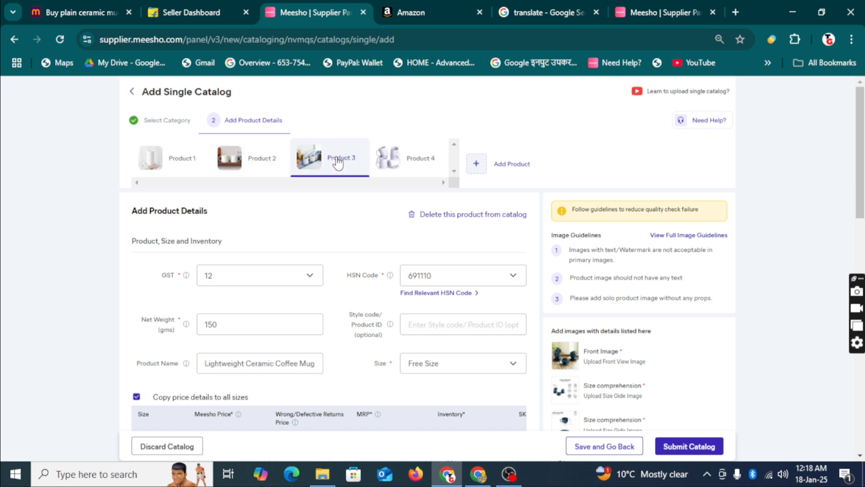
pyautogui.scroll(-4, 338, 162)
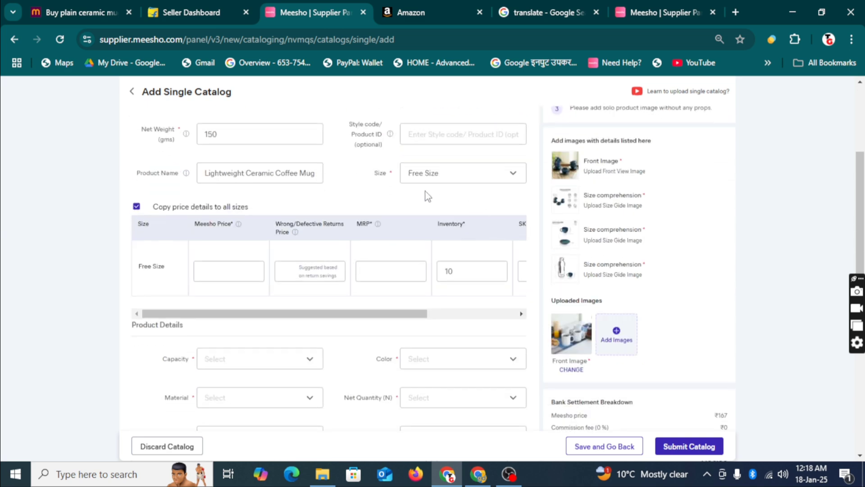
pyautogui.click(219, 271)
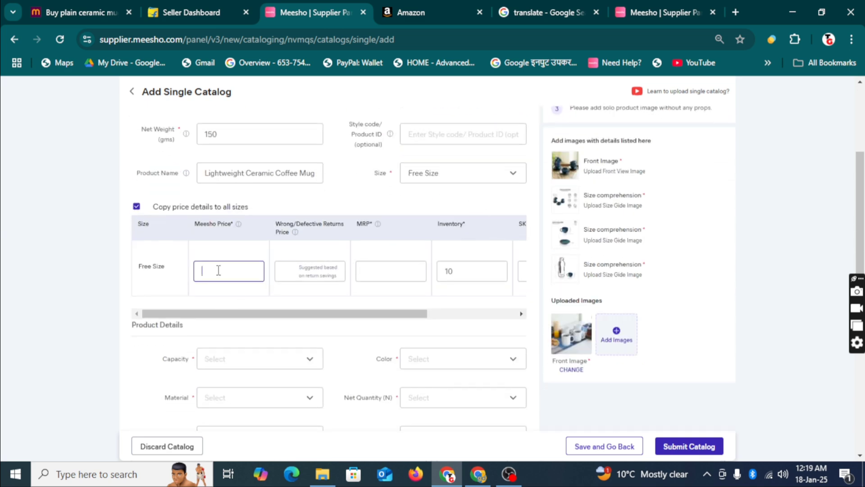
pyautogui.write('311')
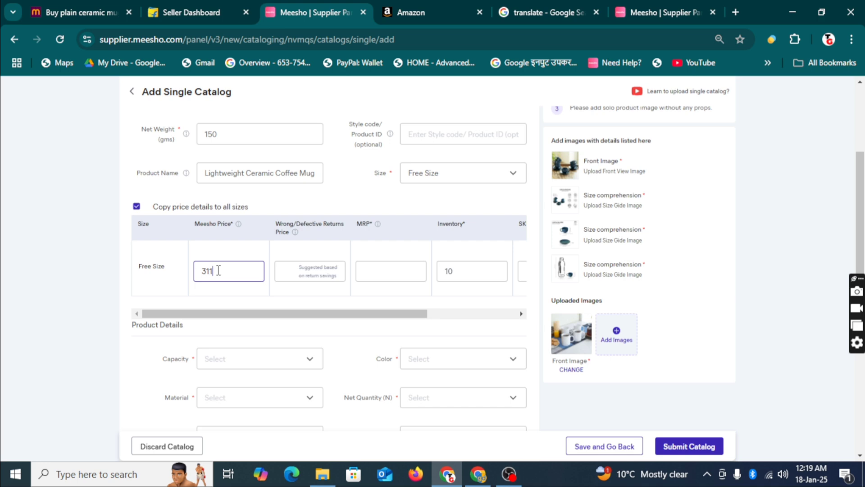
pyautogui.click(305, 270)
pyautogui.click(367, 271)
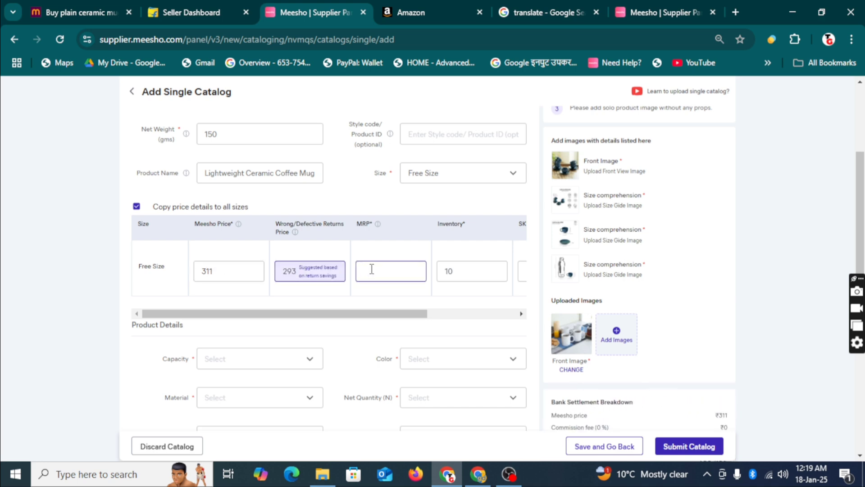
pyautogui.write('7')
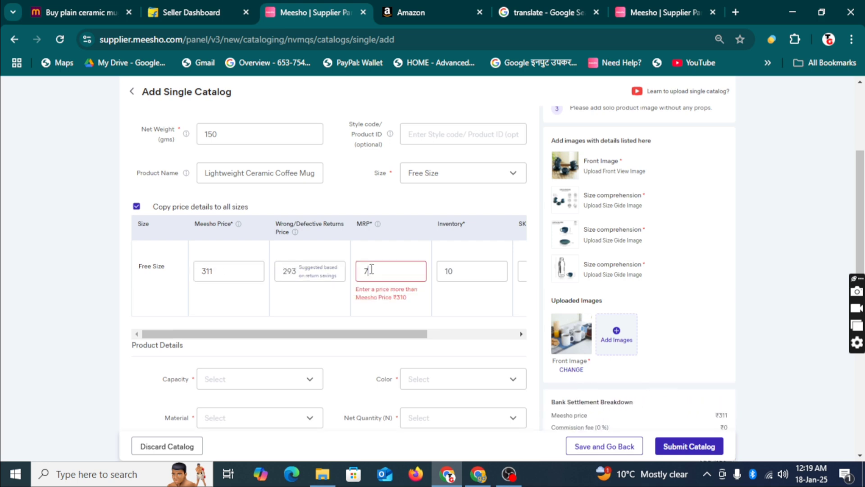
pyautogui.write('99')
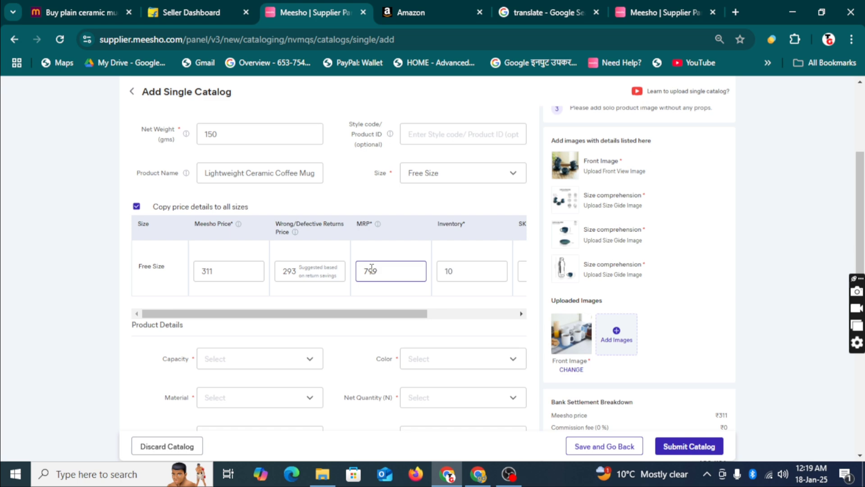
# Step: Copy the SKU GD-COFFEEMUG-SET4 from the Google Docs list into Product 3's SKU ID
pyautogui.moveTo(411, 314); pyautogui.dragTo(491, 440)
pyautogui.click(478, 474)
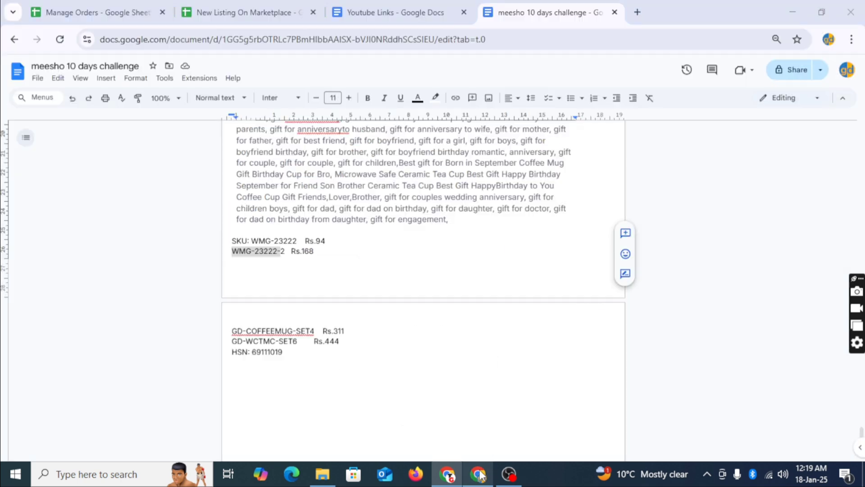
pyautogui.moveTo(231, 331); pyautogui.dragTo(313, 331)
pyautogui.hotkey('ctrl', 'c')
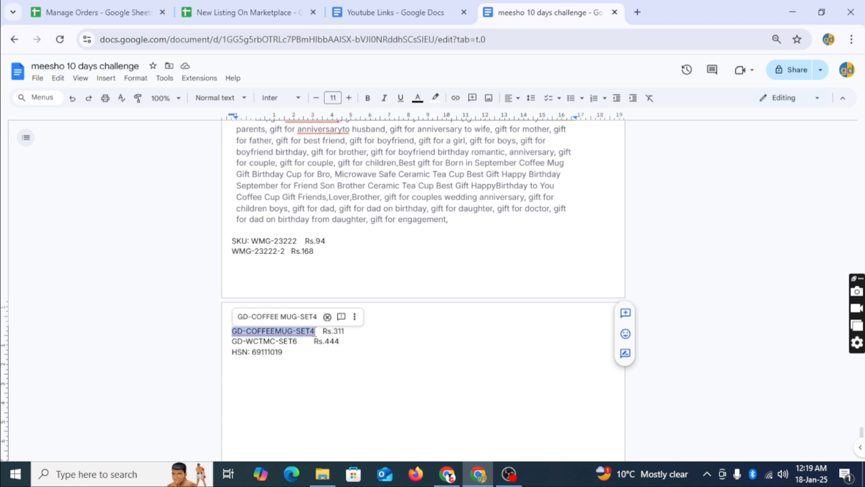
pyautogui.click(448, 472)
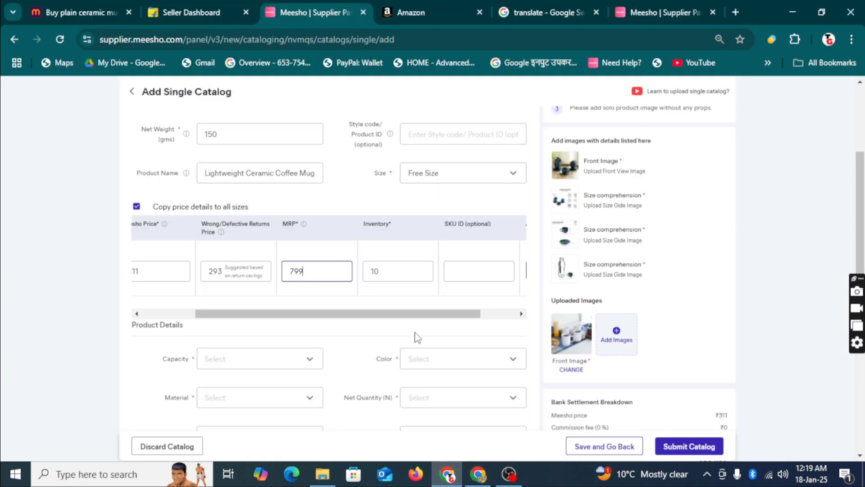
pyautogui.click(449, 276)
pyautogui.hotkey('ctrl', 'v')
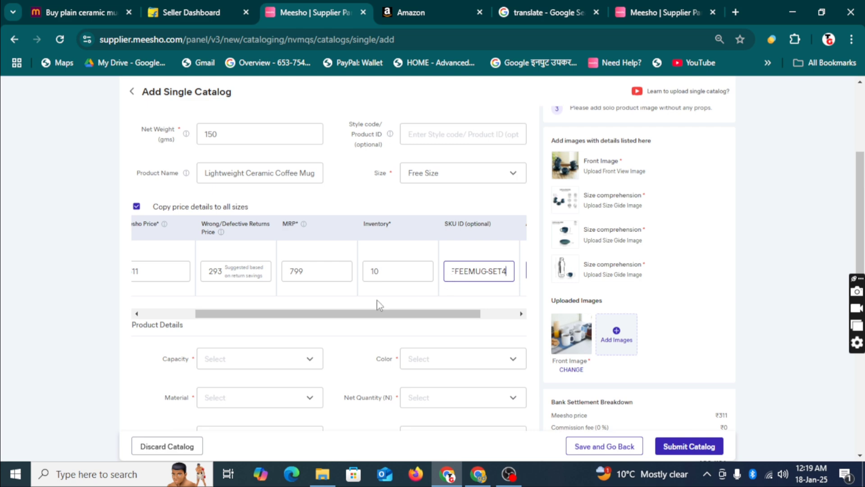
# Step: Open Product 4 and set its Meesho price to 444 and MRP to 1099, keeping the suggested wrong/defective returns price
pyautogui.scroll(5, 378, 304)
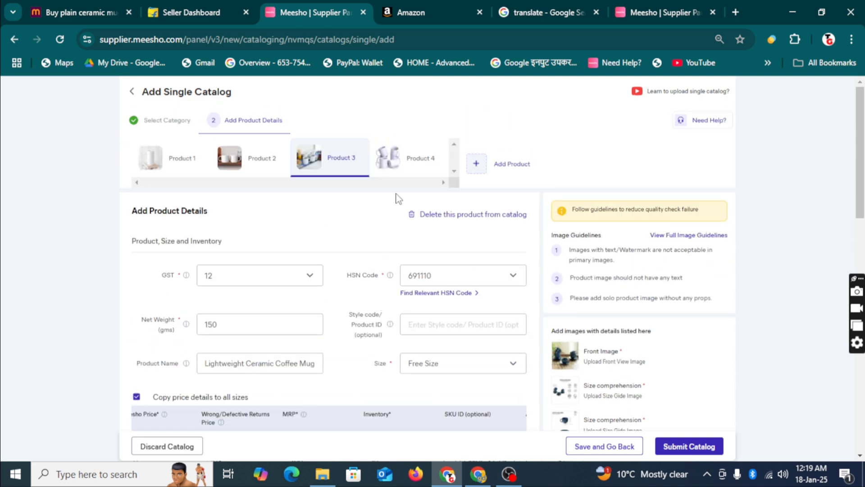
pyautogui.click(421, 159)
pyautogui.scroll(-5, 397, 270)
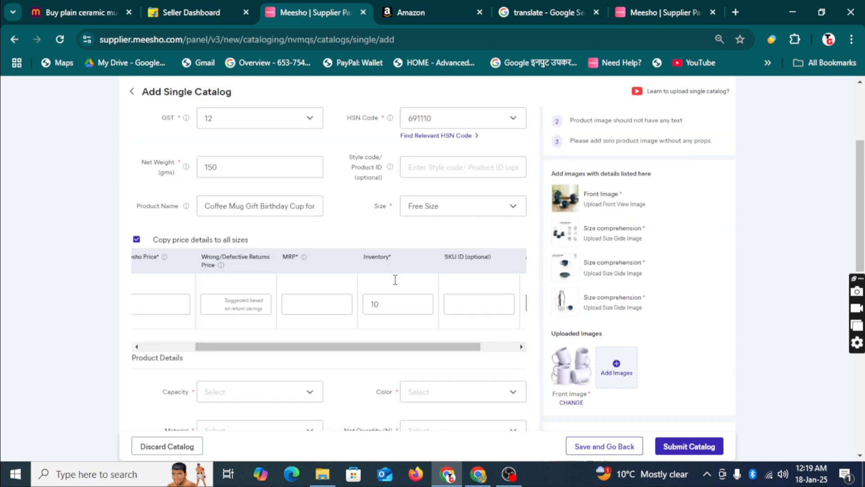
pyautogui.moveTo(238, 314); pyautogui.dragTo(178, 315)
pyautogui.click(219, 273)
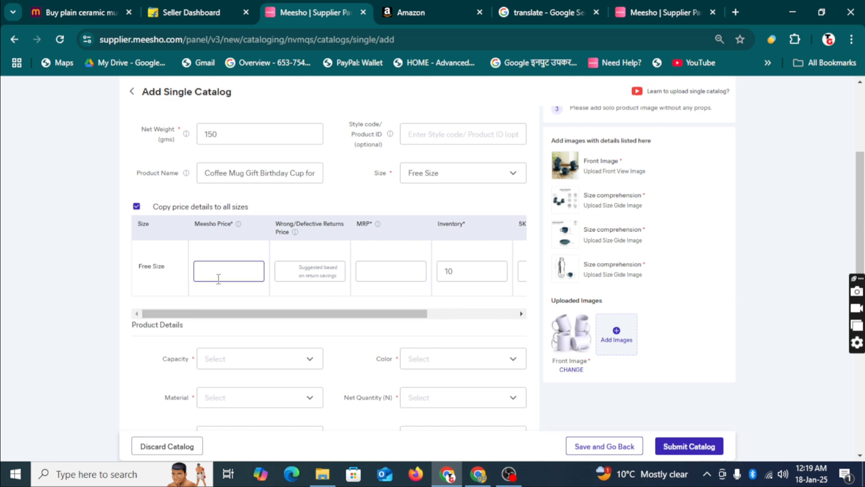
pyautogui.click(310, 271)
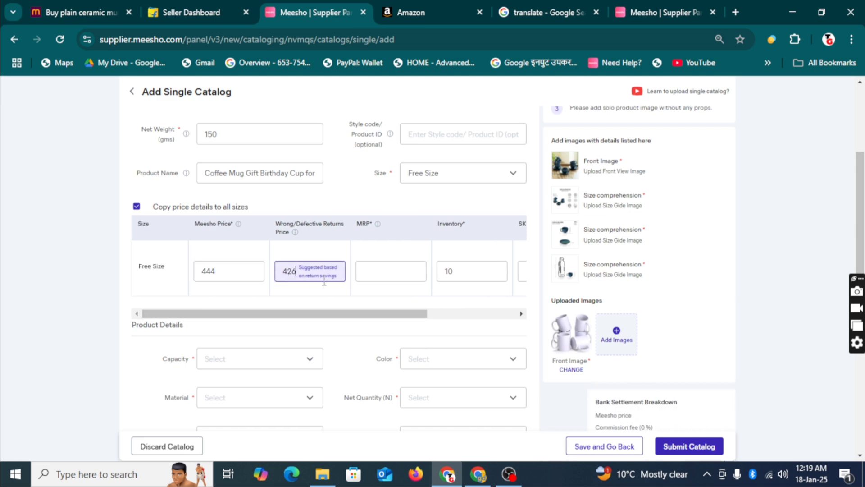
pyautogui.click(372, 276)
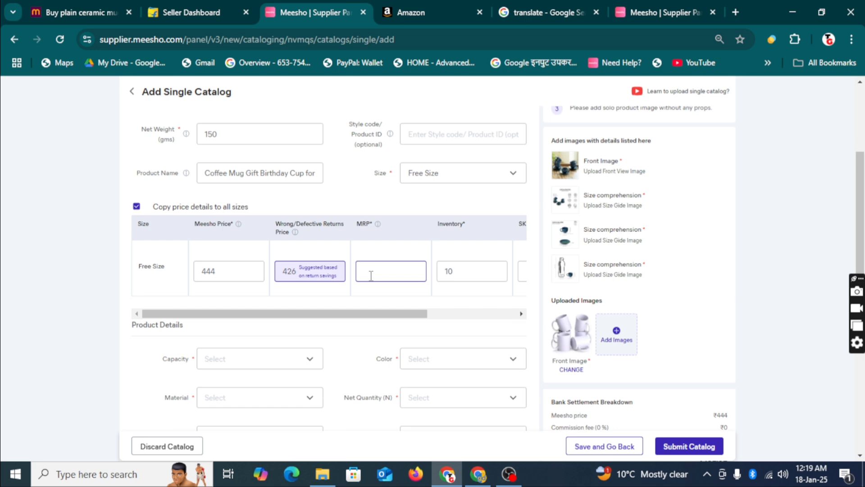
pyautogui.click(371, 276)
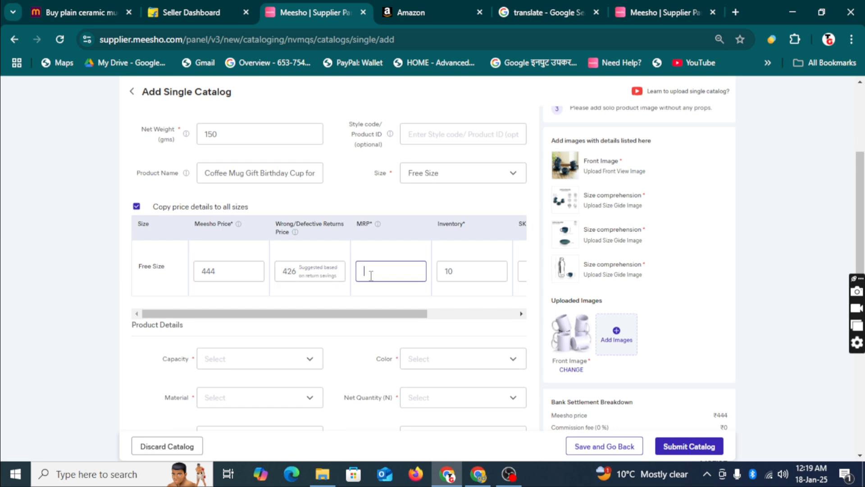
pyautogui.write('1')
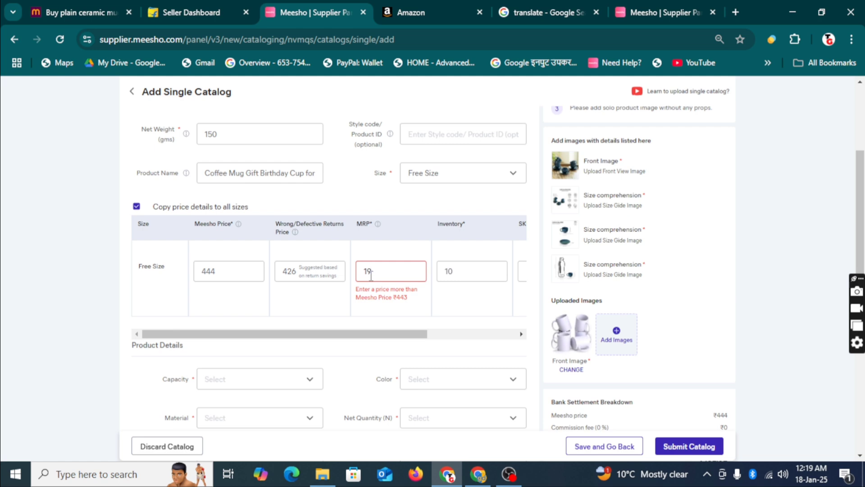
pyautogui.write('099')
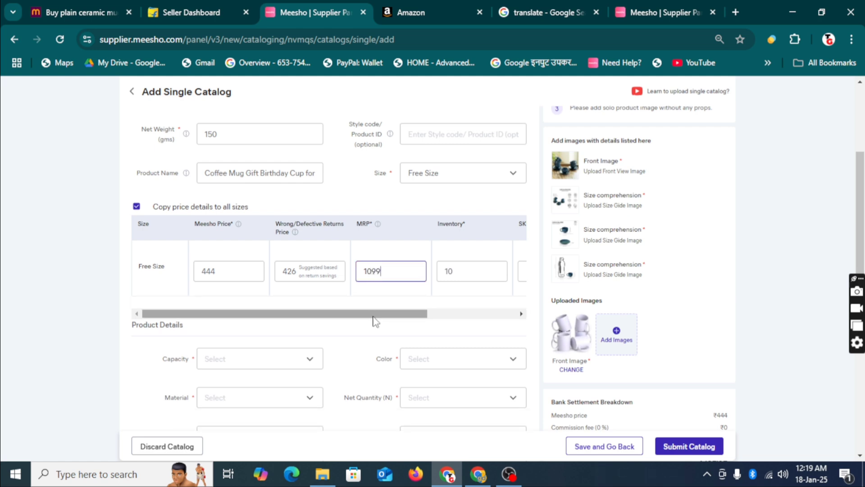
# Step: Copy the SKU GD-WCTMC-SET6 from the Google Docs list into Product 4's SKU ID
pyautogui.moveTo(373, 317); pyautogui.dragTo(473, 318)
pyautogui.click(450, 275)
pyautogui.click(478, 474)
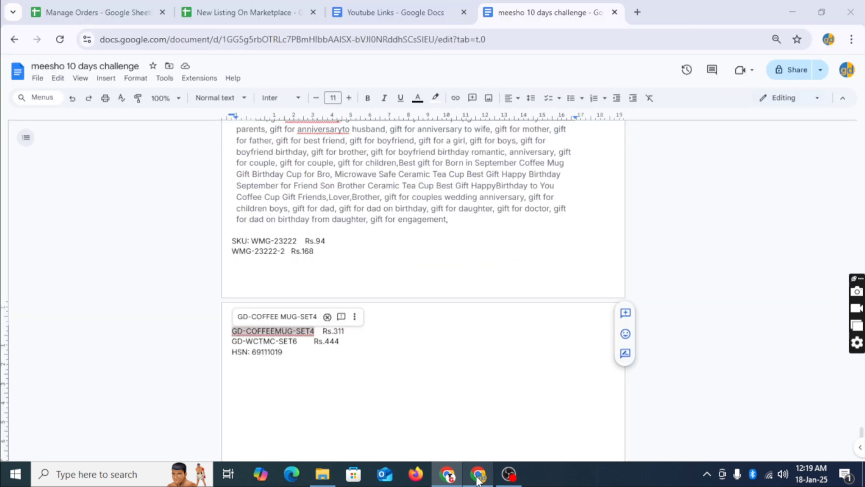
pyautogui.moveTo(232, 341); pyautogui.dragTo(296, 346)
pyautogui.hotkey('ctrl', 'c')
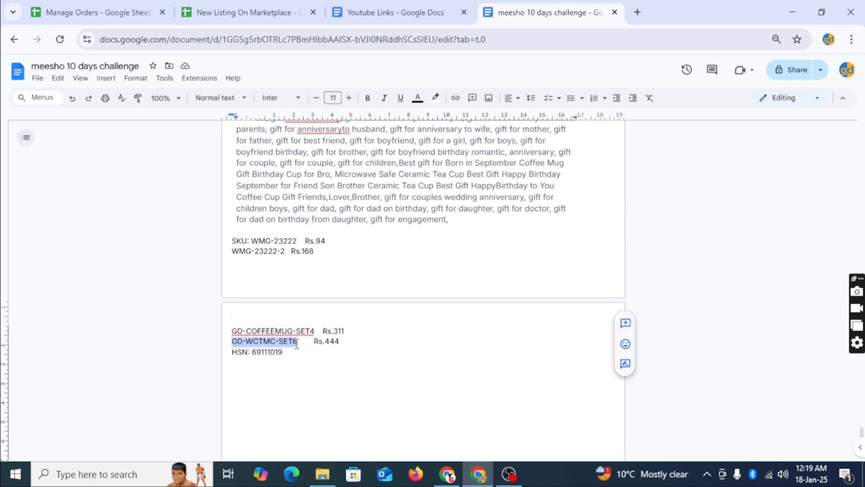
pyautogui.click(448, 474)
pyautogui.click(432, 272)
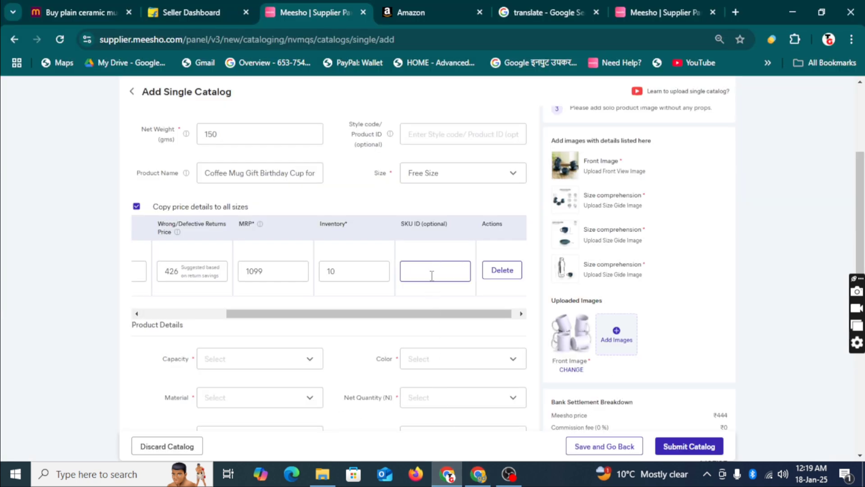
pyautogui.hotkey('ctrl', 'v')
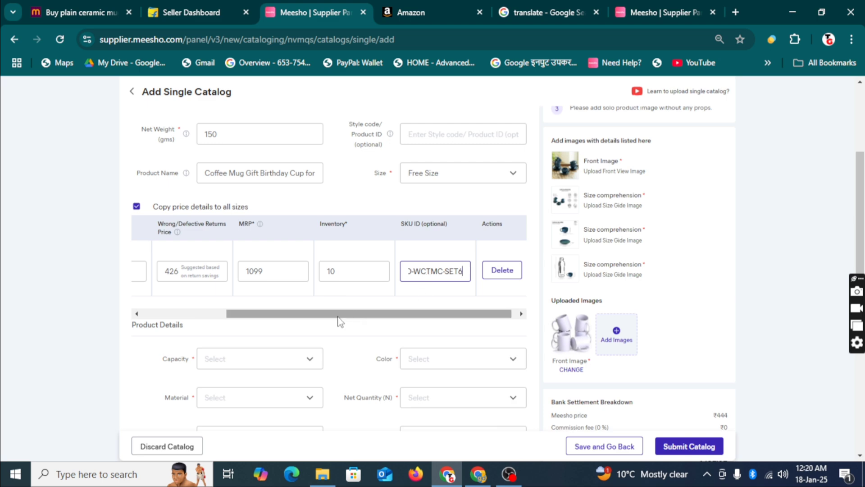
# Step: Look through the matching capacity values for Product 4 and set its capacity to 325
pyautogui.moveTo(338, 319); pyautogui.dragTo(237, 317)
pyautogui.scroll(4, 323, 257)
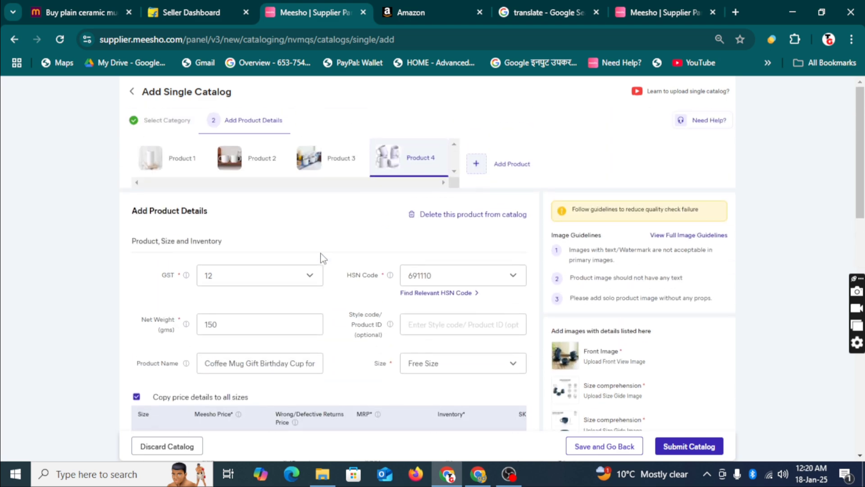
pyautogui.scroll(-3, 323, 258)
pyautogui.scroll(-4, 323, 258)
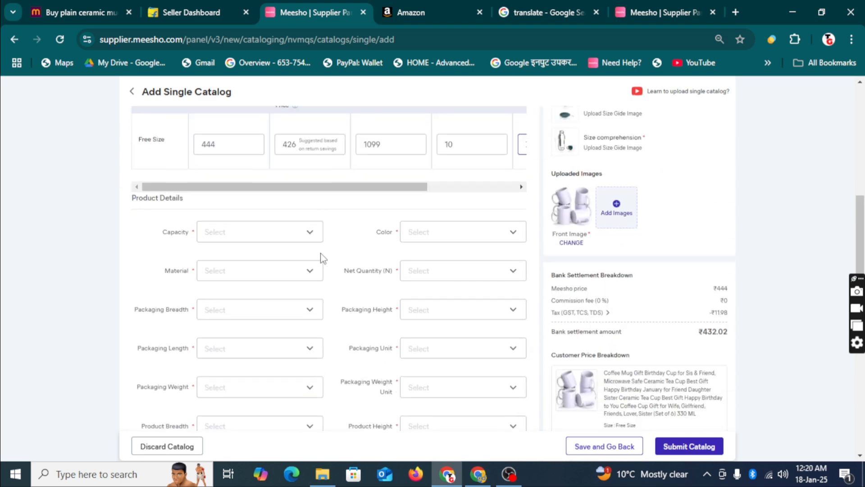
pyautogui.click(270, 238)
pyautogui.write('330')
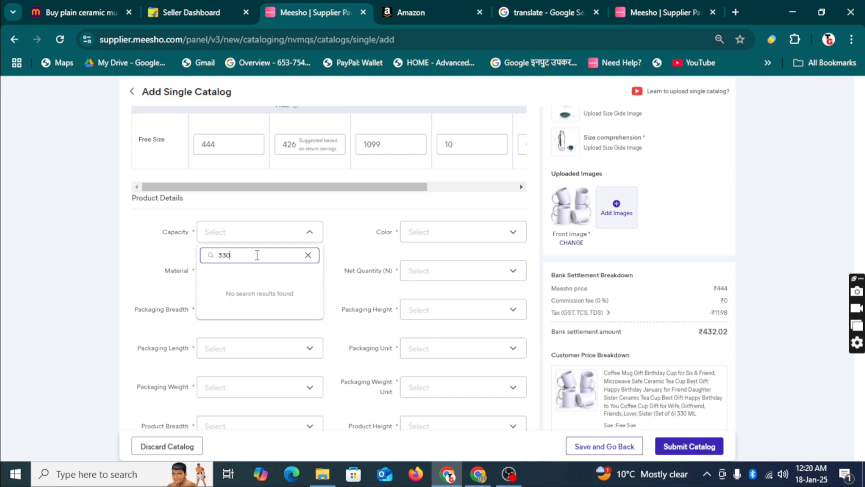
pyautogui.press('BackSpace')
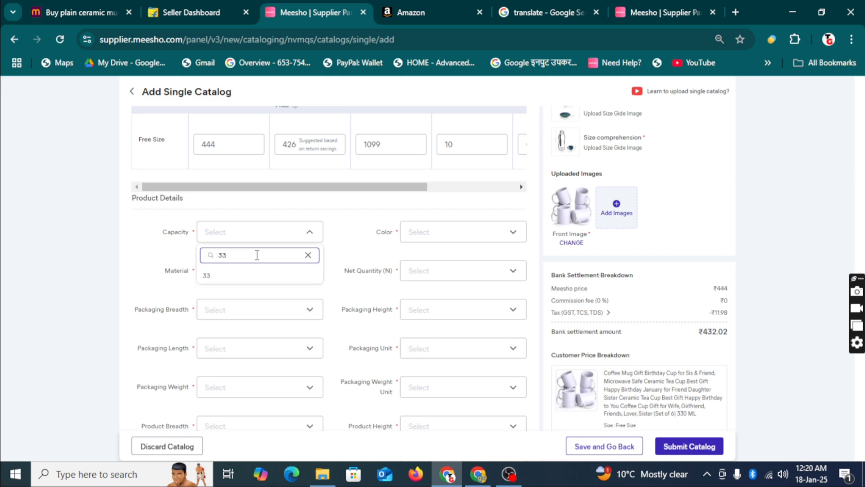
pyautogui.press('BackSpace')
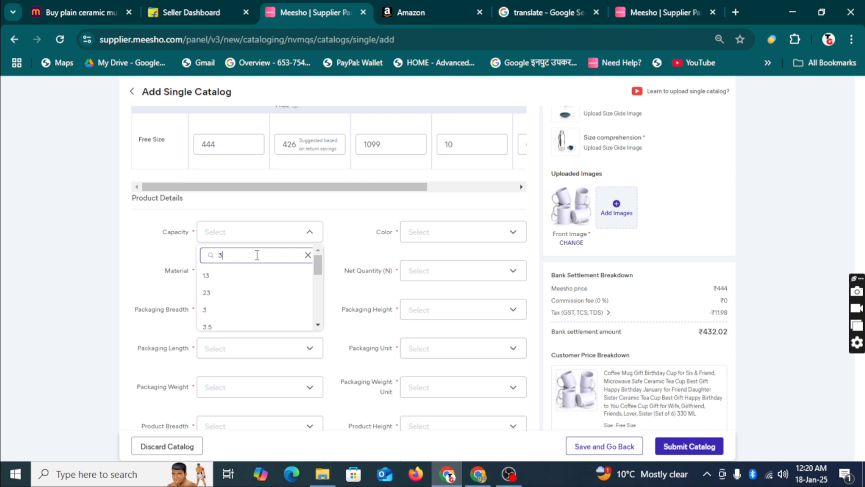
pyautogui.click(318, 324)
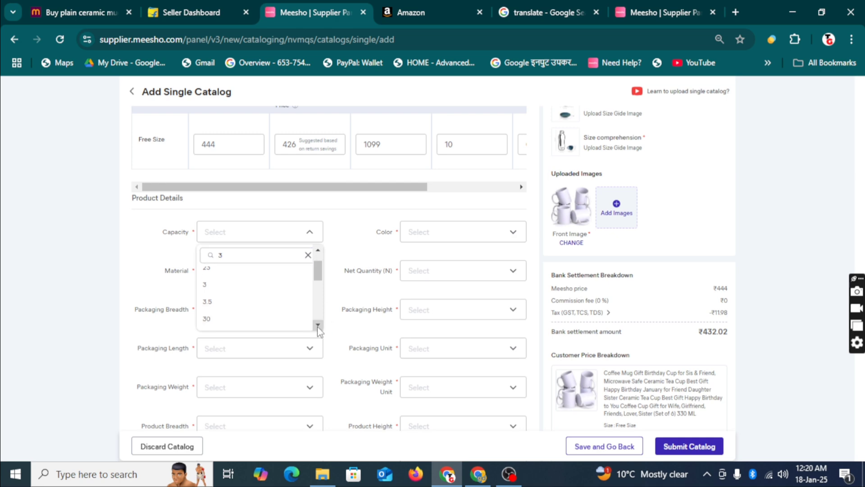
pyautogui.click(317, 324)
pyautogui.click(317, 325)
pyautogui.click(318, 324)
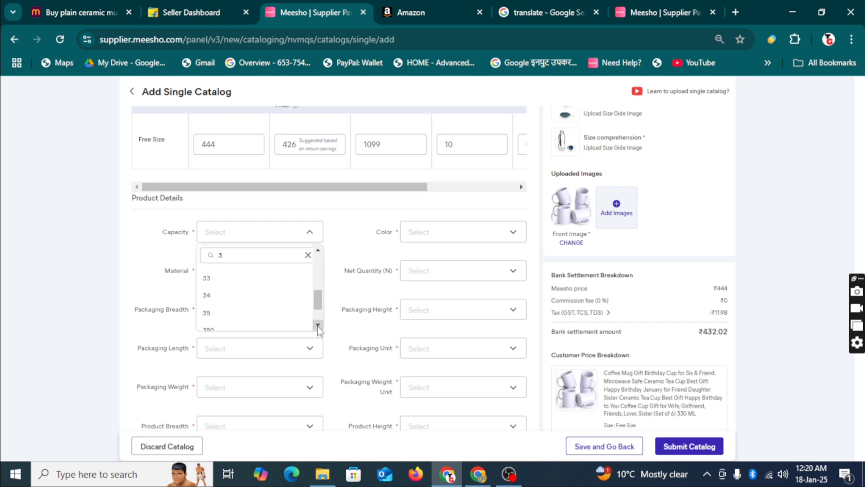
pyautogui.click(318, 324)
pyautogui.click(318, 324)
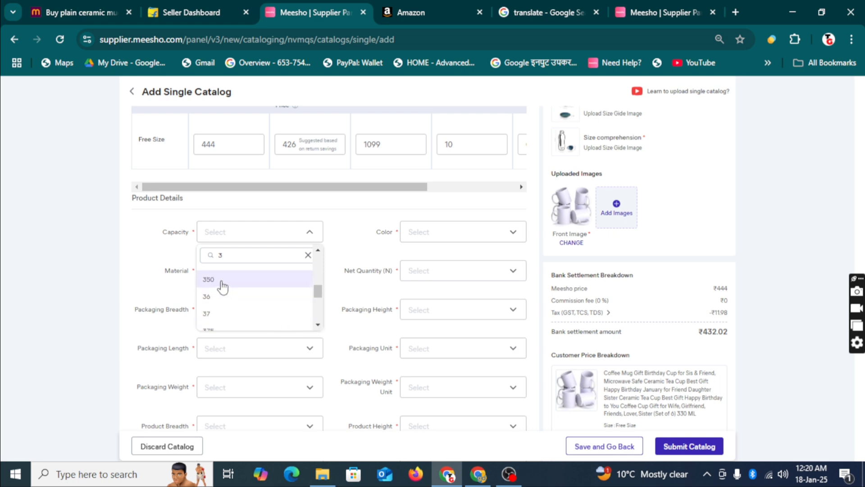
pyautogui.click(317, 325)
pyautogui.click(318, 324)
pyautogui.click(318, 325)
pyautogui.click(317, 325)
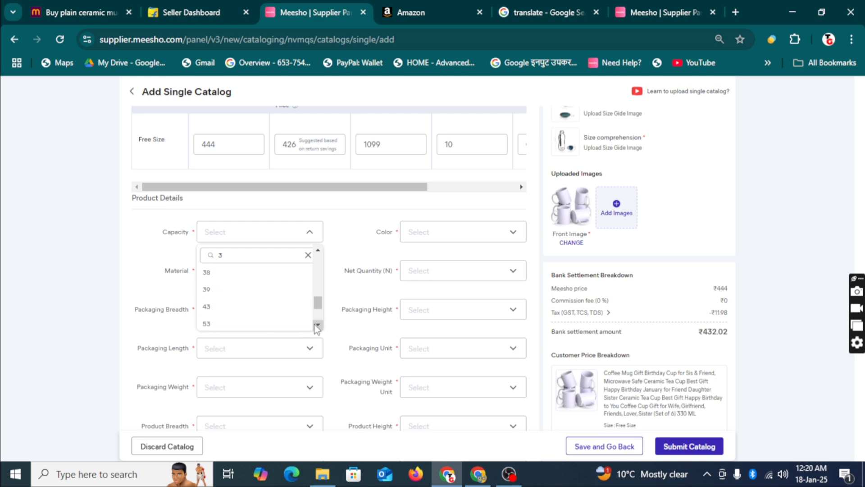
pyautogui.click(317, 325)
pyautogui.click(318, 325)
pyautogui.click(318, 325)
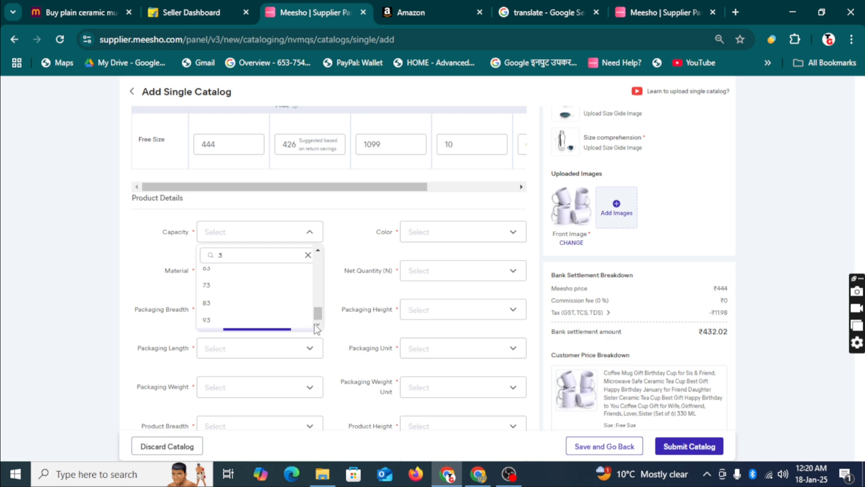
pyautogui.click(318, 325)
pyautogui.click(318, 250)
pyautogui.click(318, 250)
pyautogui.click(318, 250)
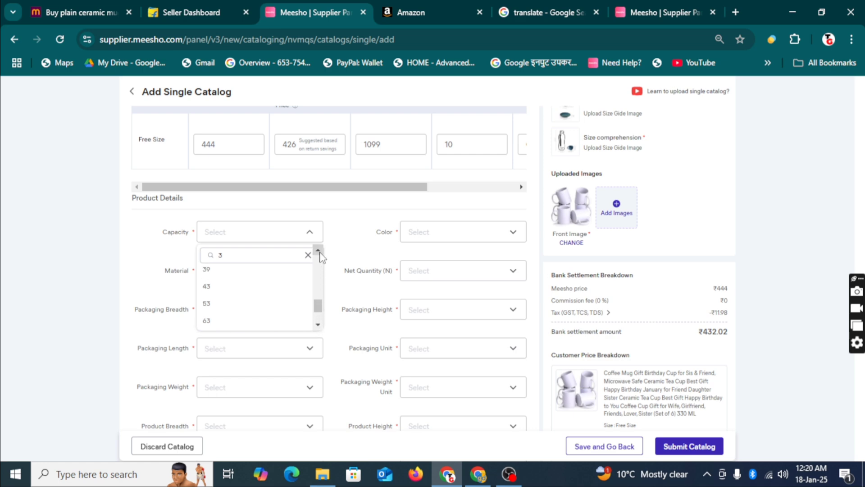
pyautogui.click(317, 250)
pyautogui.click(318, 251)
pyautogui.click(318, 250)
pyautogui.click(318, 250)
pyautogui.click(318, 250)
pyautogui.click(318, 250)
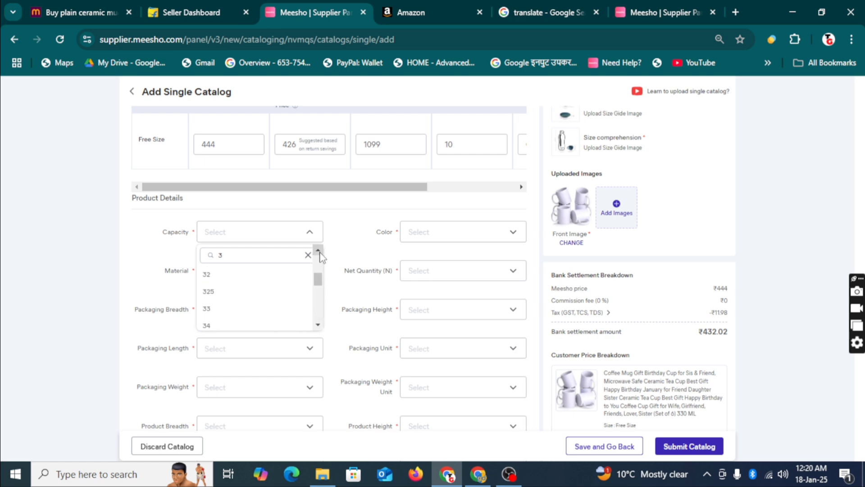
pyautogui.click(318, 250)
pyautogui.click(318, 250)
pyautogui.click(319, 325)
pyautogui.click(319, 325)
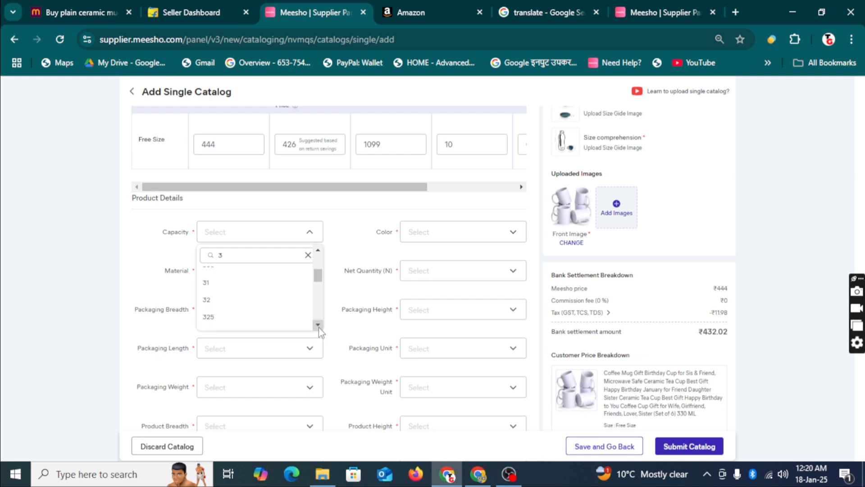
pyautogui.press('Return')
# Step: Set Product 4's color to White and its material to Ceramic
pyautogui.click(433, 234)
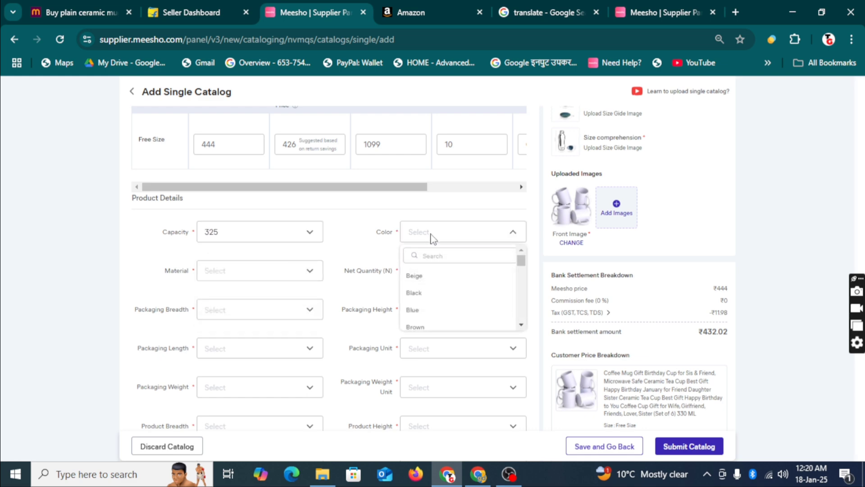
pyautogui.write('whi')
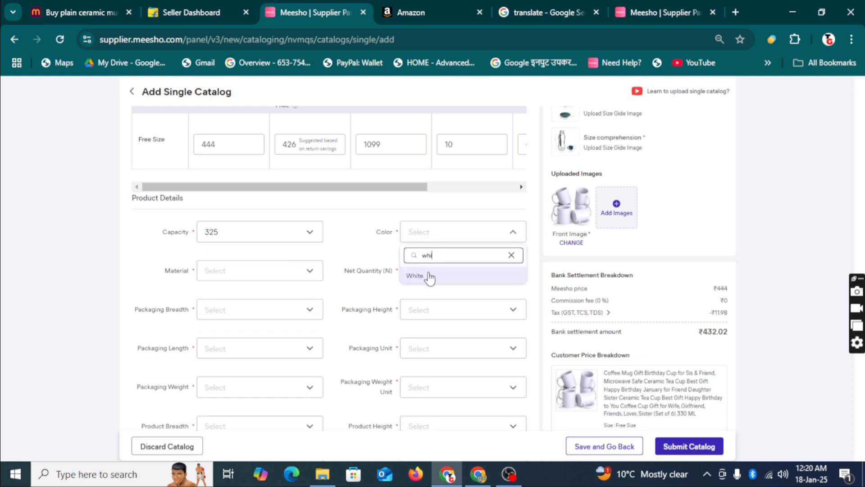
pyautogui.click(429, 276)
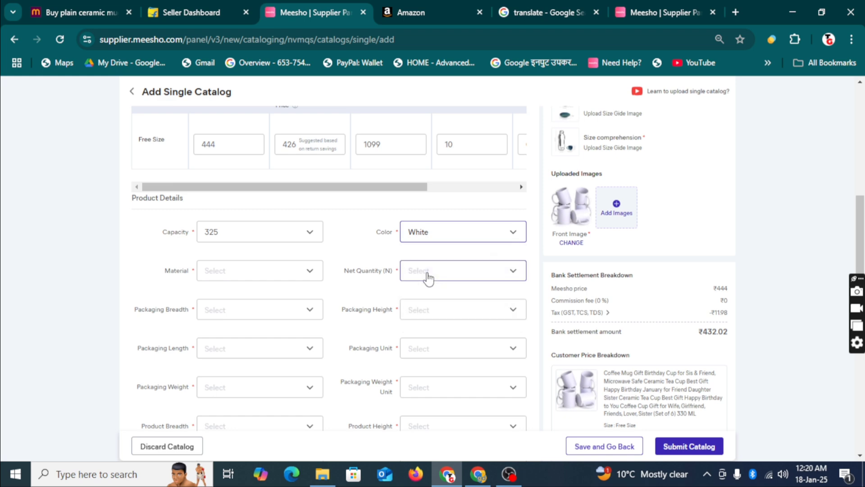
pyautogui.click(285, 277)
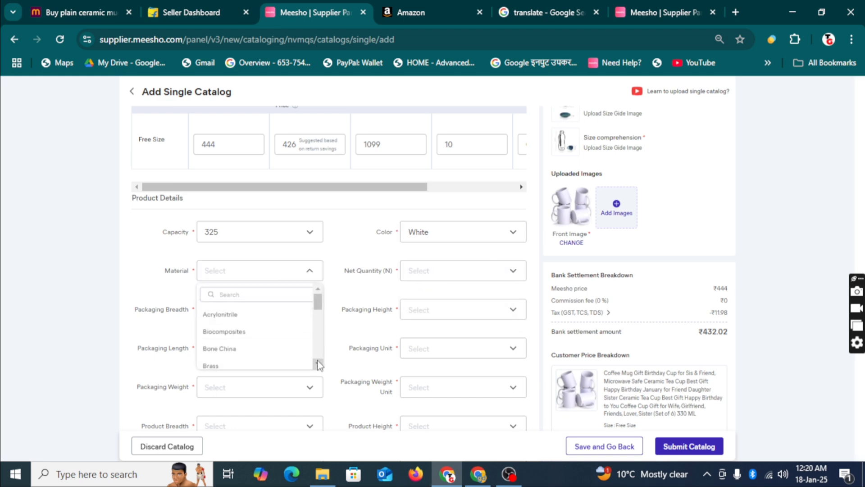
pyautogui.scroll(-1, 318, 364)
pyautogui.click(219, 333)
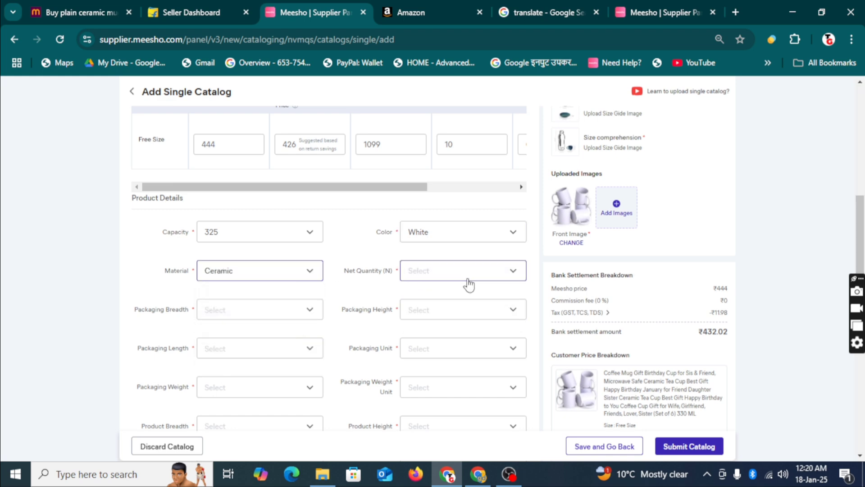
# Step: Set Product 4's net quantity to Pack Of 4
pyautogui.click(469, 275)
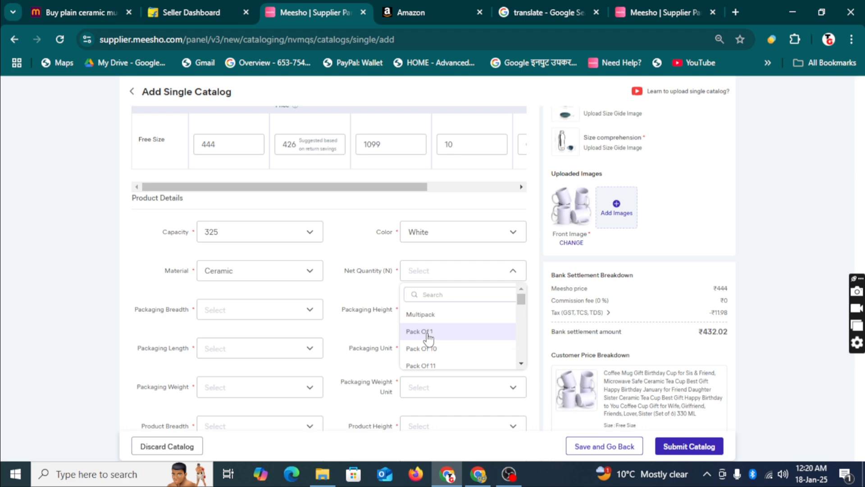
pyautogui.click(427, 332)
pyautogui.scroll(7, 251, 201)
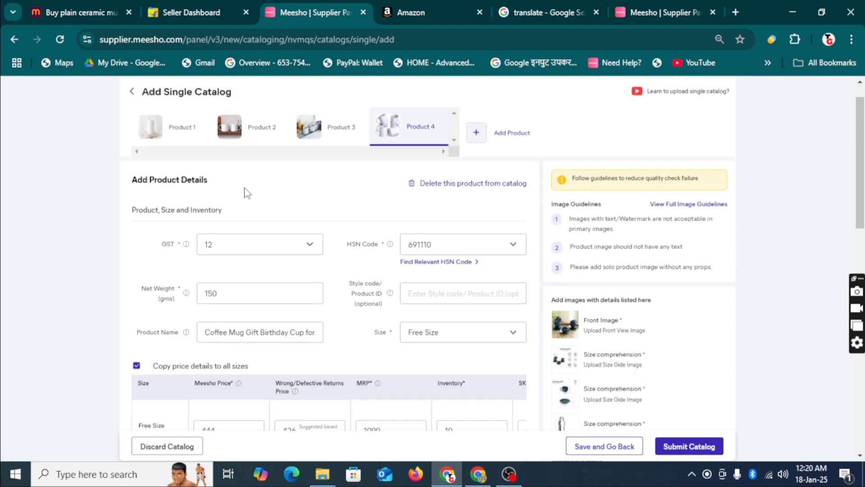
pyautogui.scroll(-7, 253, 189)
pyautogui.scroll(-1, 427, 196)
pyautogui.click(439, 272)
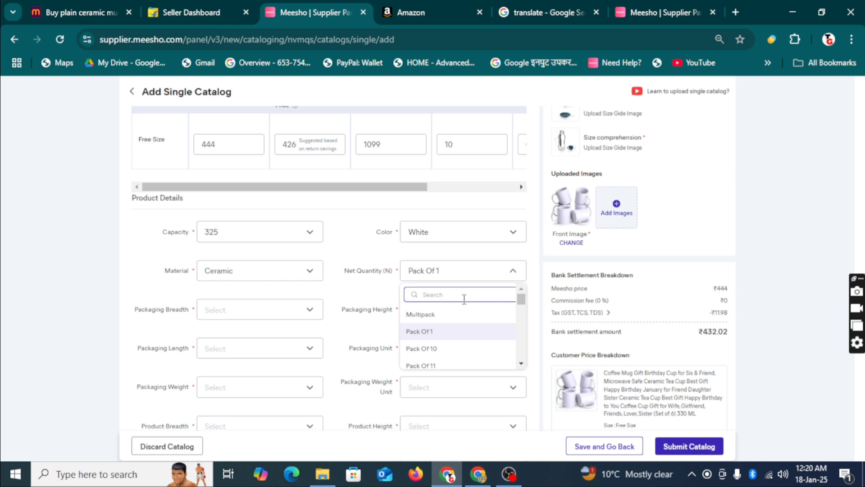
pyautogui.write('4')
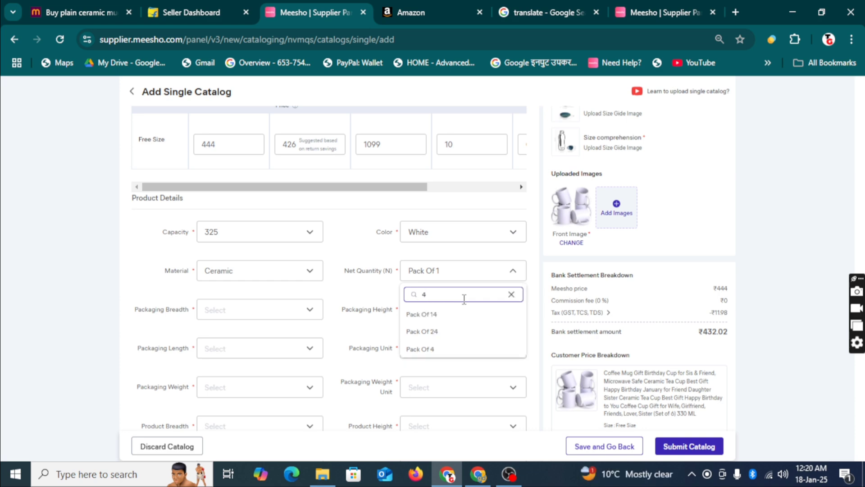
pyautogui.click(413, 349)
pyautogui.scroll(6, 259, 290)
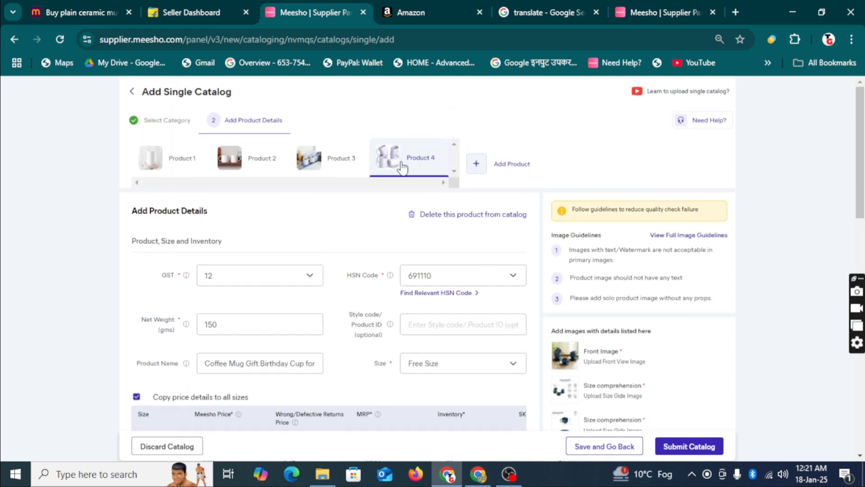
pyautogui.scroll(-6, 371, 257)
pyautogui.scroll(-2, 218, 270)
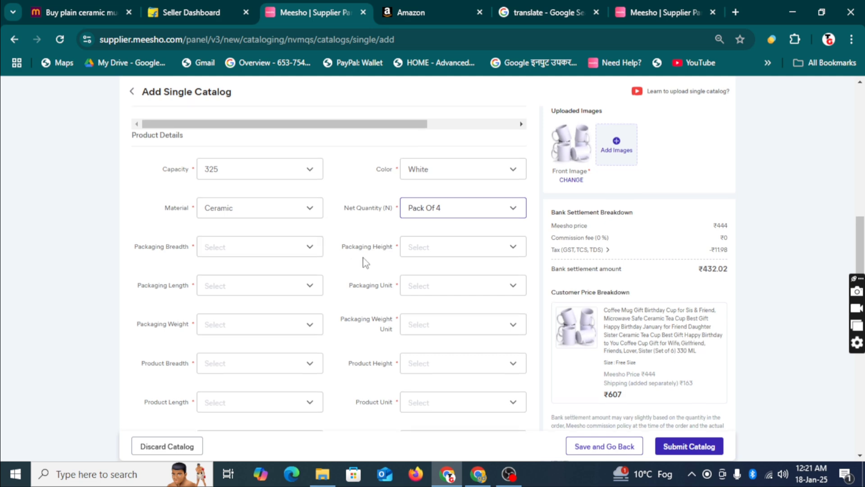
pyautogui.scroll(8, 363, 260)
pyautogui.scroll(-7, 364, 261)
# Step: Open Product 3 and set its color to White
pyautogui.scroll(7, 364, 261)
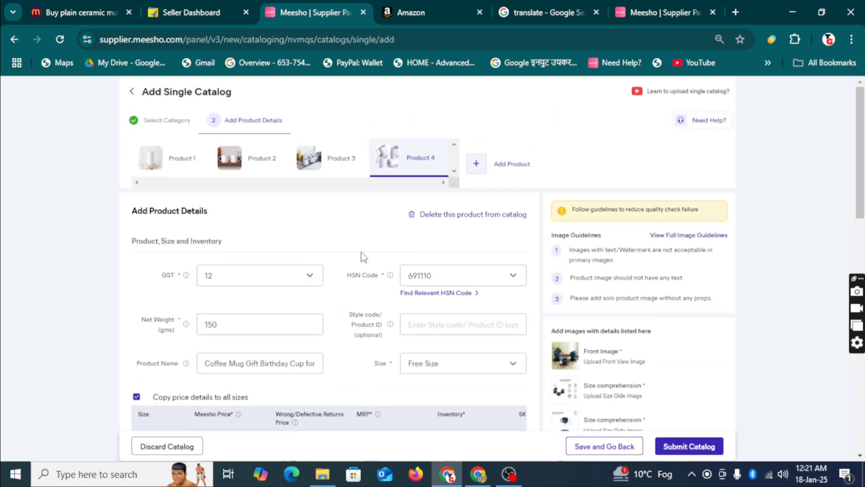
pyautogui.click(336, 161)
pyautogui.scroll(-6, 415, 284)
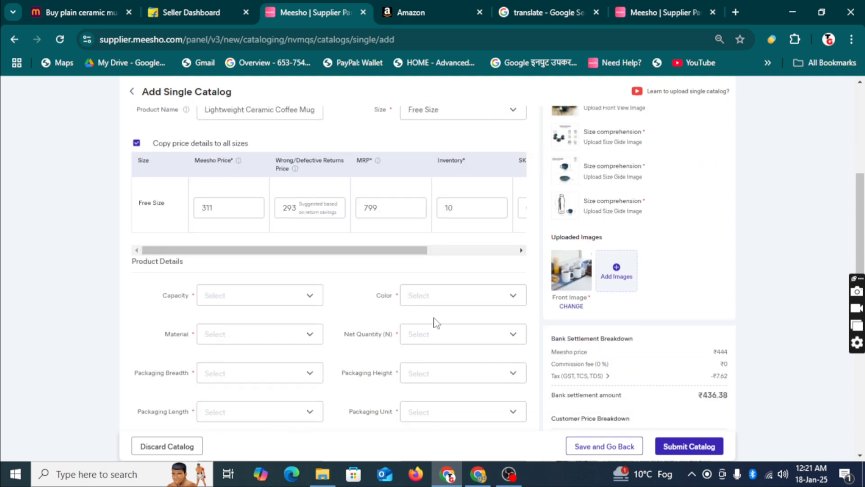
pyautogui.click(436, 306)
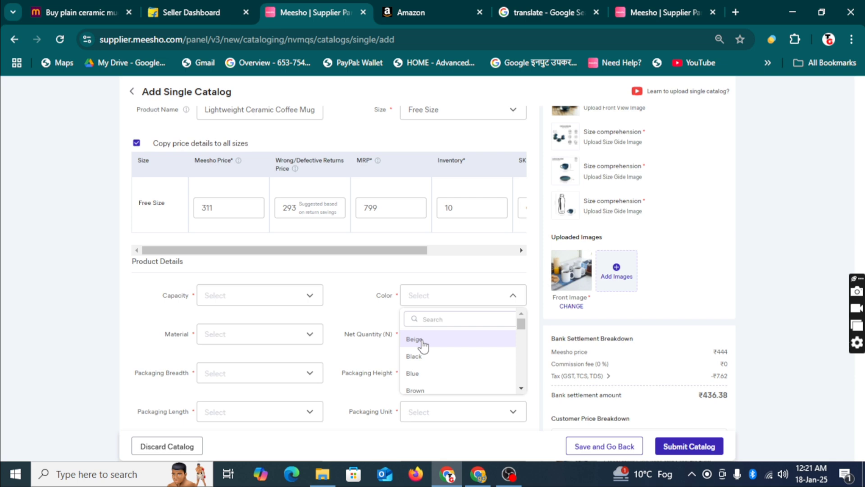
pyautogui.click(414, 318)
pyautogui.write('wh')
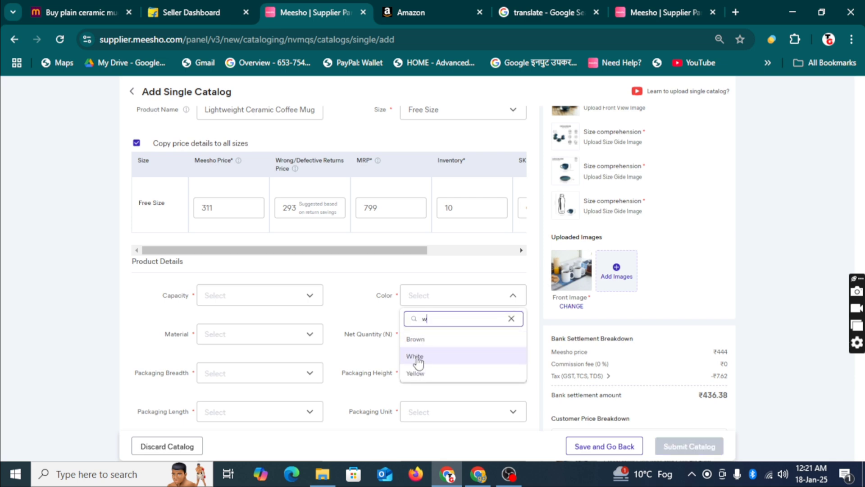
pyautogui.click(417, 359)
# Step: Search the capacity values for 25 and set Product 3's capacity to 325
pyautogui.click(251, 306)
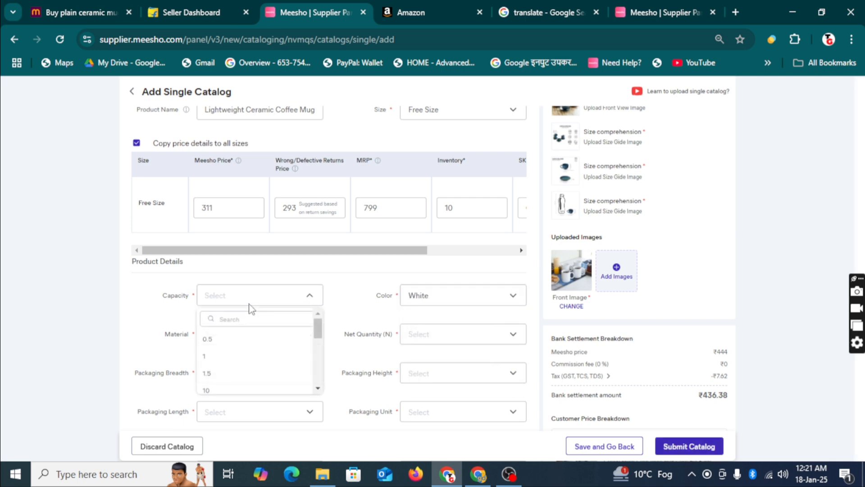
pyautogui.click(252, 319)
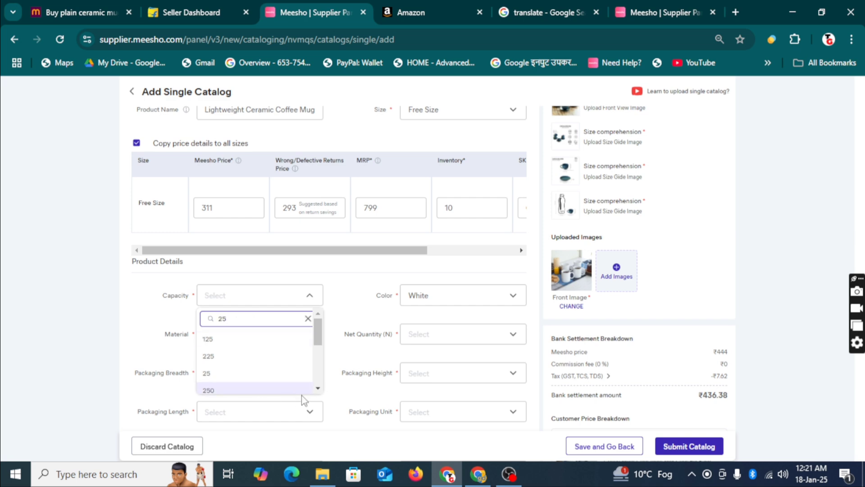
pyautogui.click(318, 387)
pyautogui.click(215, 361)
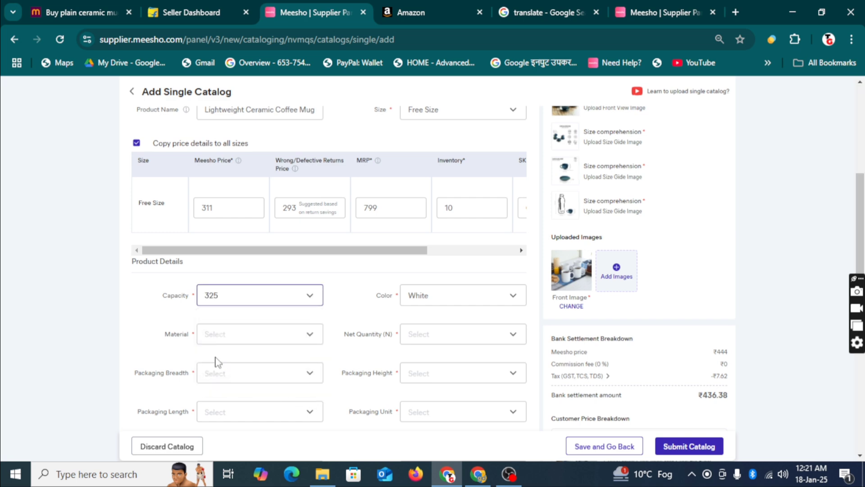
# Step: Set Product 3's material to Ceramic
pyautogui.click(301, 339)
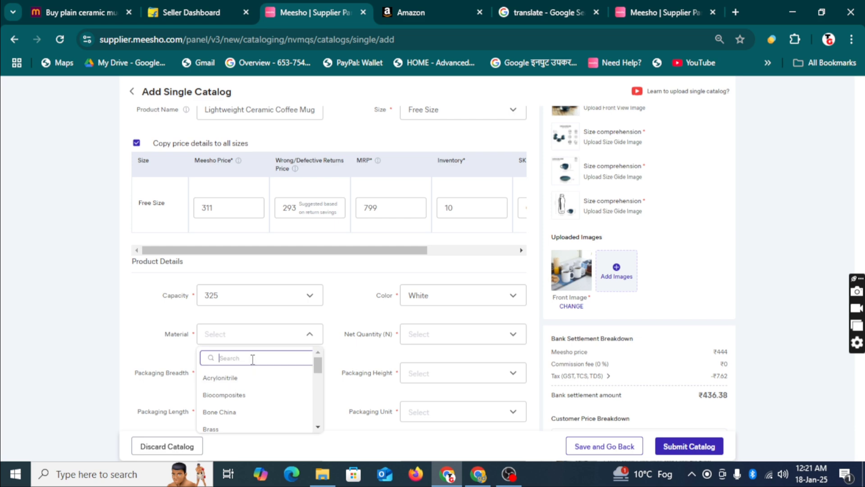
pyautogui.write('s')
pyautogui.press('BackSpace')
pyautogui.write('ce')
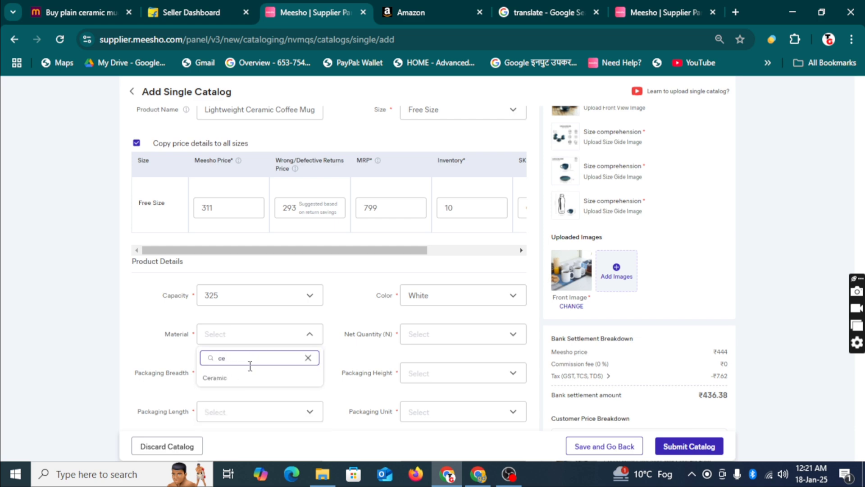
pyautogui.click(216, 378)
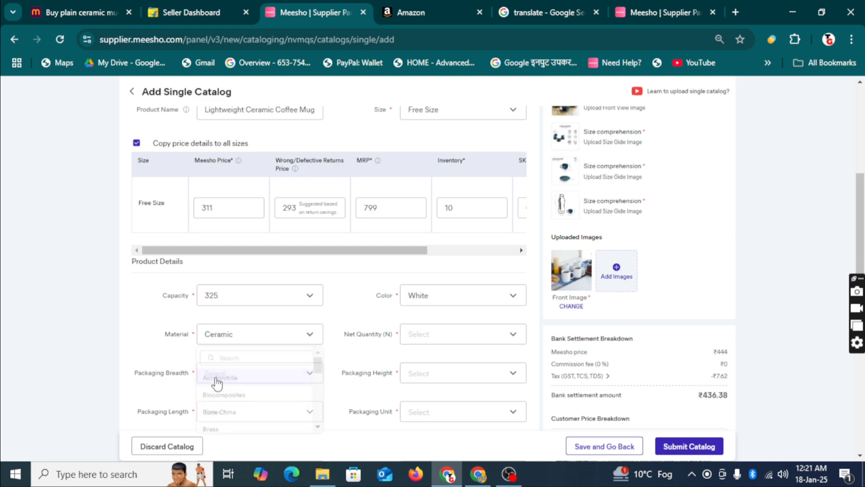
# Step: Set Product 3's net quantity to Pack Of 4
pyautogui.click(432, 338)
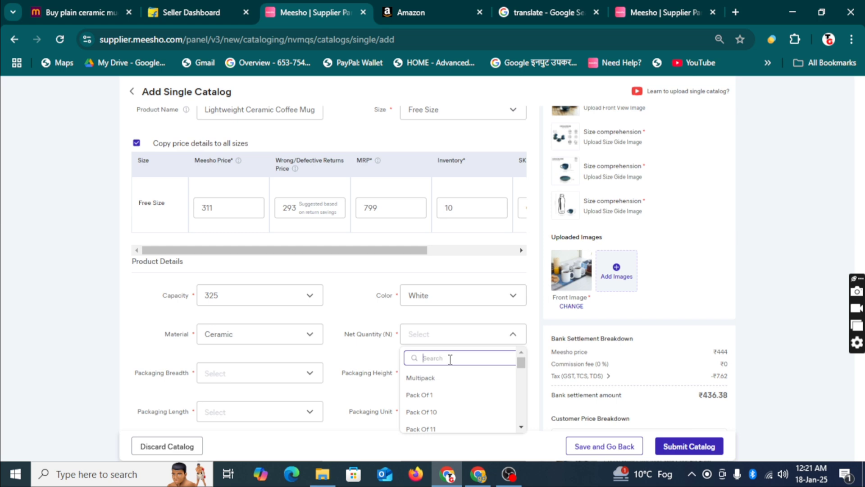
pyautogui.write('3')
pyautogui.press('BackSpace')
pyautogui.write('4')
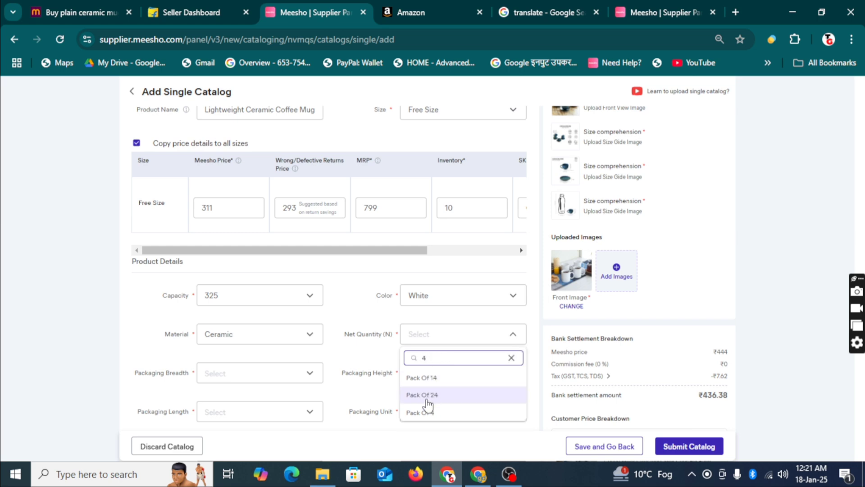
pyautogui.click(423, 411)
# Step: Change Product 4's net quantity to Pack Of 6 and recheck Product 3's net quantity
pyautogui.scroll(2, 385, 283)
pyautogui.scroll(4, 385, 283)
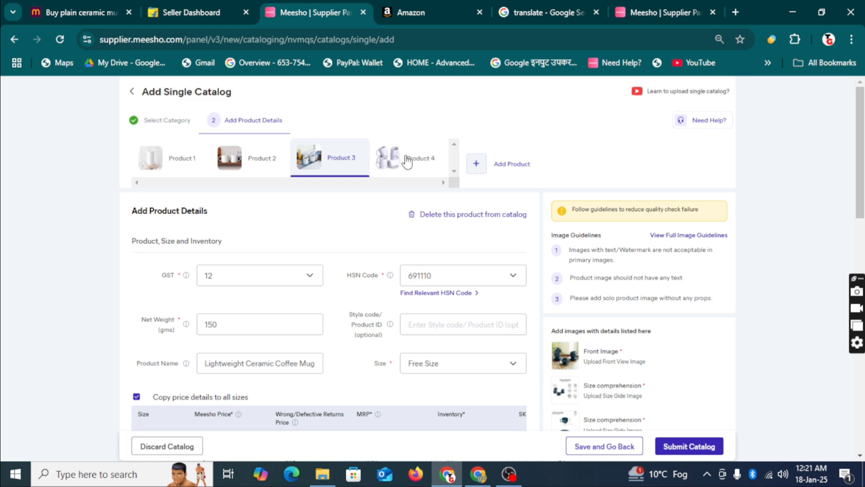
pyautogui.click(407, 161)
pyautogui.scroll(-5, 440, 289)
pyautogui.click(443, 338)
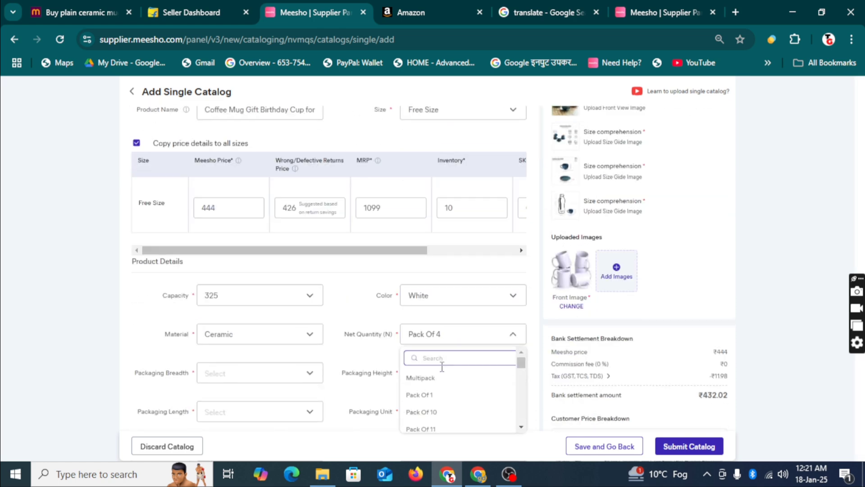
pyautogui.write('6')
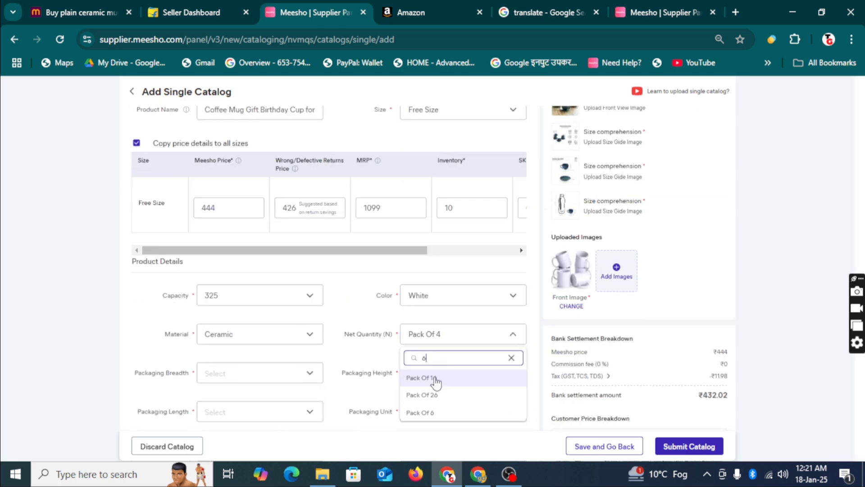
pyautogui.click(429, 413)
pyautogui.scroll(6, 369, 191)
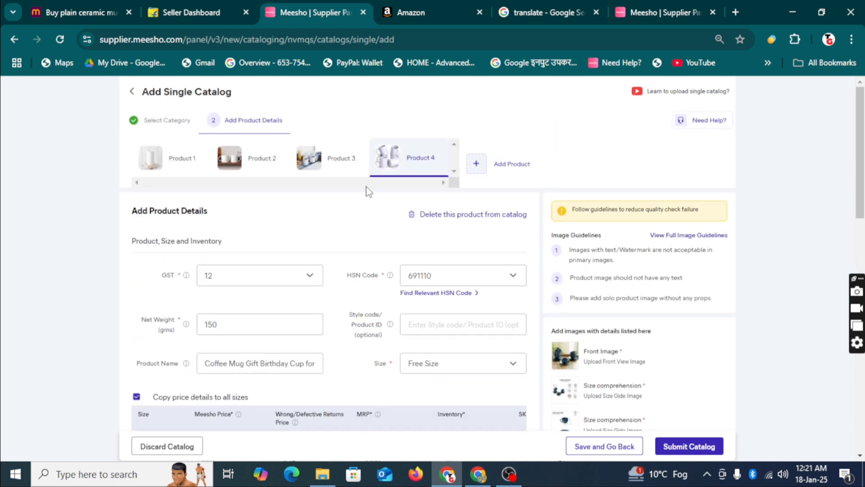
pyautogui.click(361, 172)
pyautogui.scroll(-6, 466, 353)
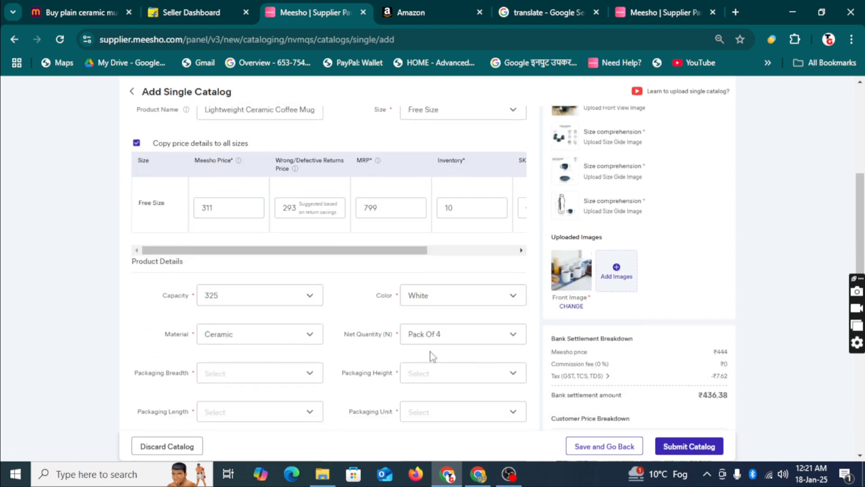
# Step: Open Product 2, search the capacity values for 25 and set its capacity to 325
pyautogui.scroll(6, 428, 347)
pyautogui.click(255, 168)
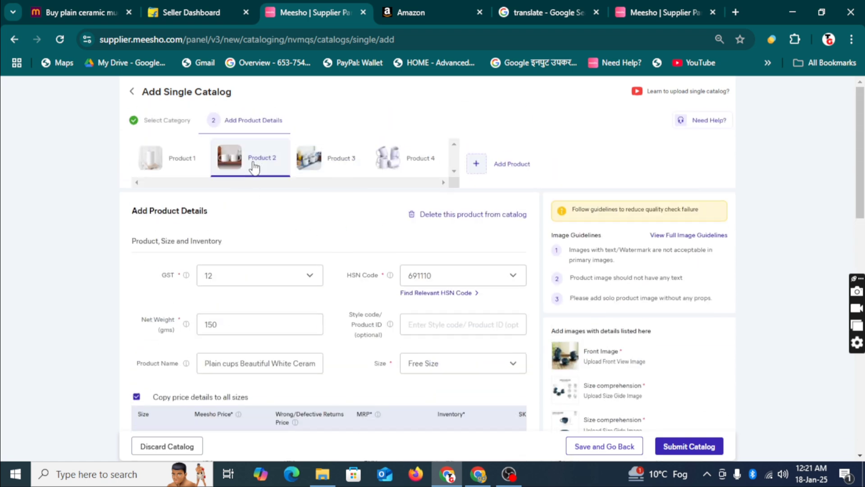
pyautogui.scroll(-6, 251, 293)
pyautogui.click(253, 295)
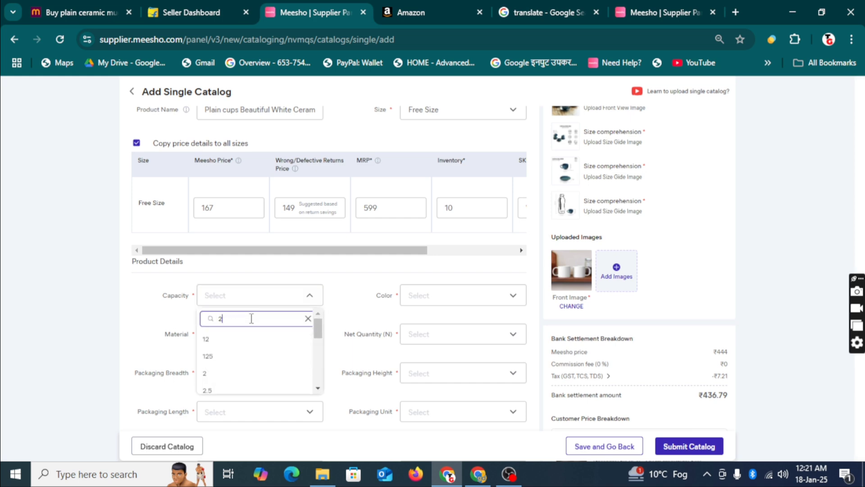
pyautogui.click(318, 388)
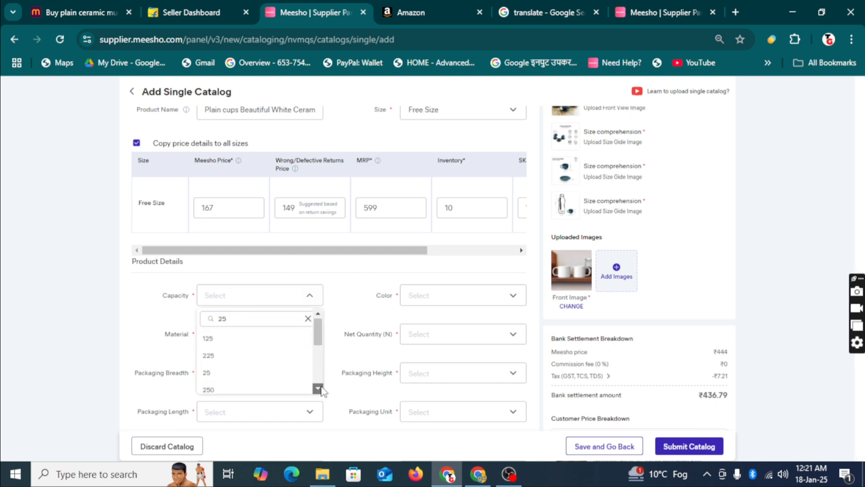
pyautogui.click(219, 361)
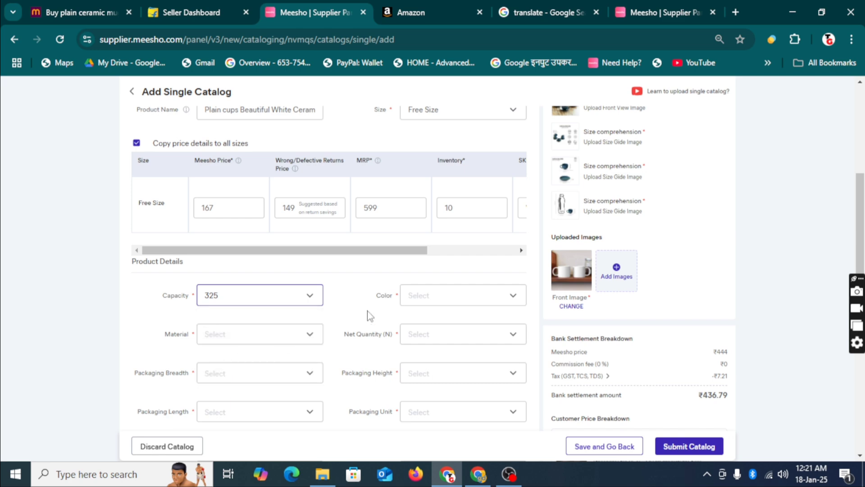
# Step: Set Product 2's color to White and its material to Ceramic
pyautogui.click(411, 305)
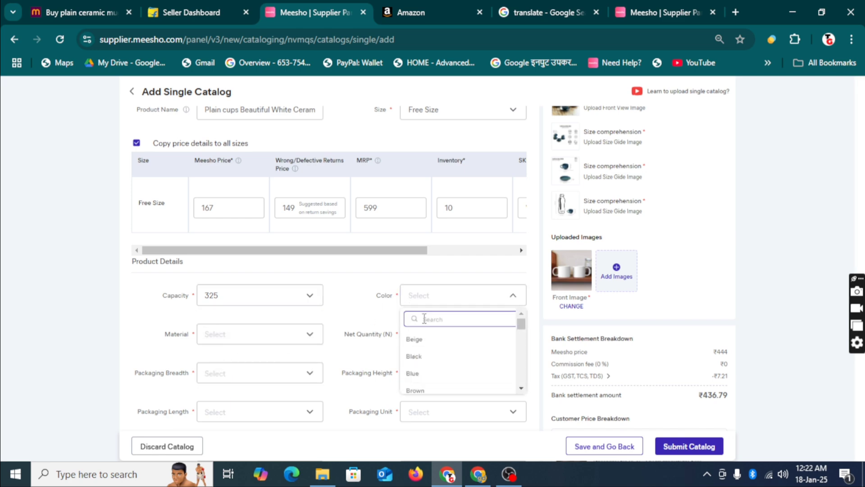
pyautogui.write('whi')
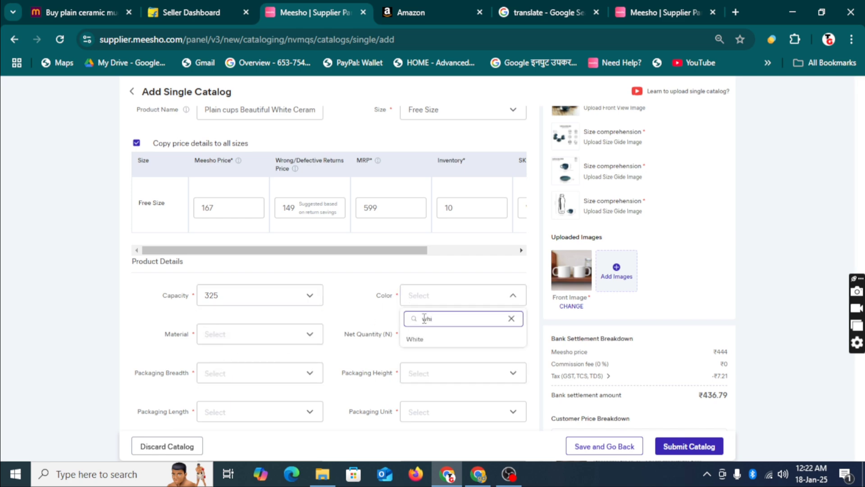
pyautogui.click(428, 345)
pyautogui.click(265, 347)
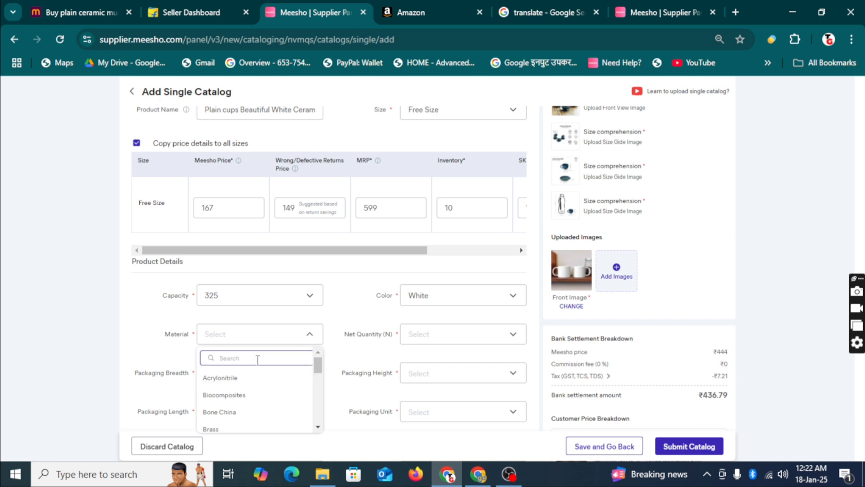
pyautogui.write('cer')
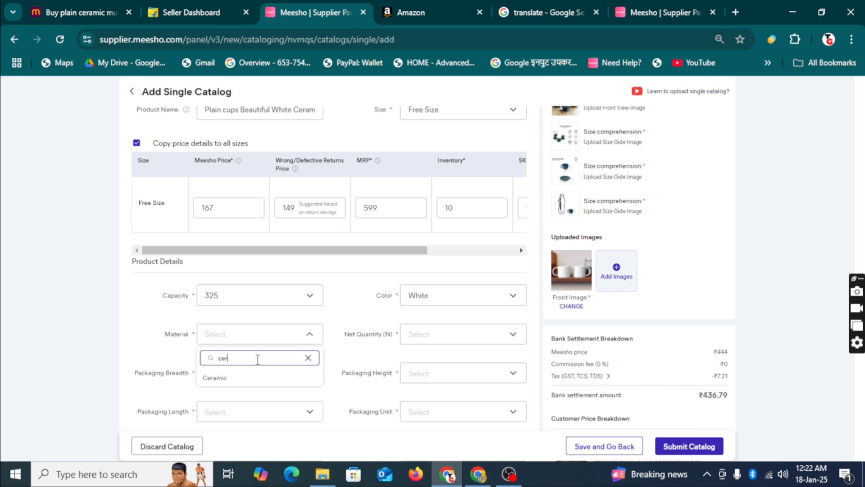
pyautogui.click(243, 383)
# Step: Search the net quantity options for 2 and set Product 2's net quantity to Pack Of 2
pyautogui.click(449, 342)
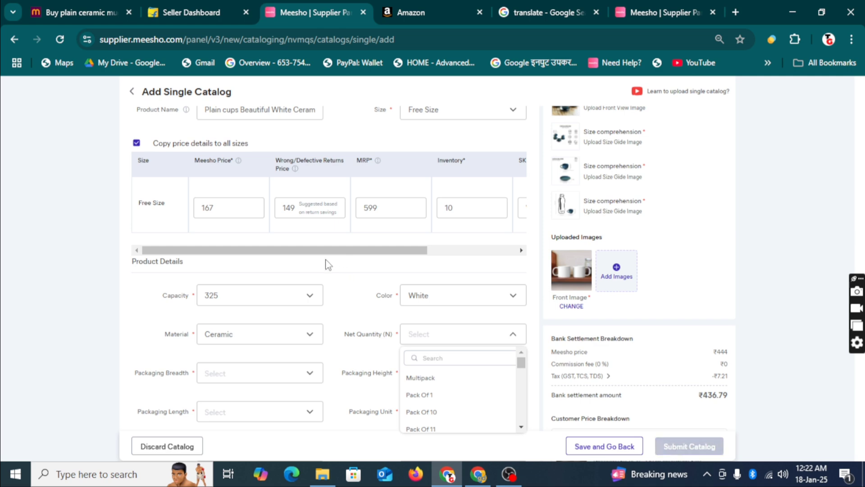
pyautogui.scroll(-2, 516, 431)
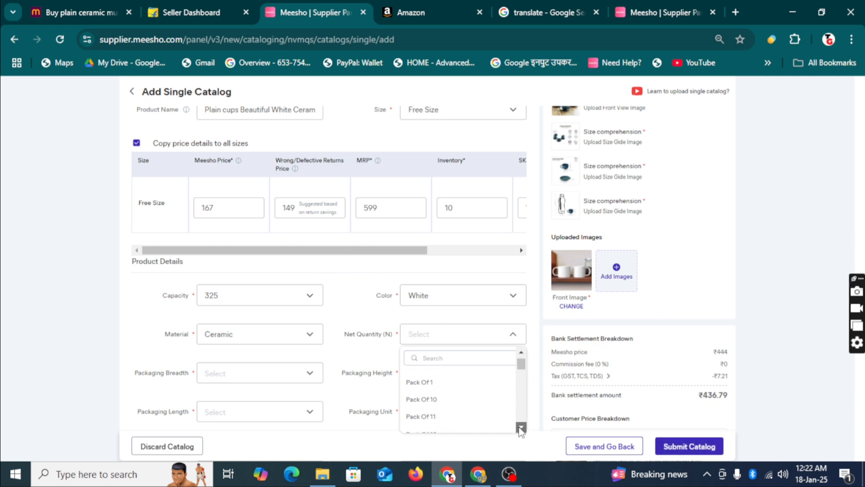
pyautogui.click(485, 361)
pyautogui.write('2')
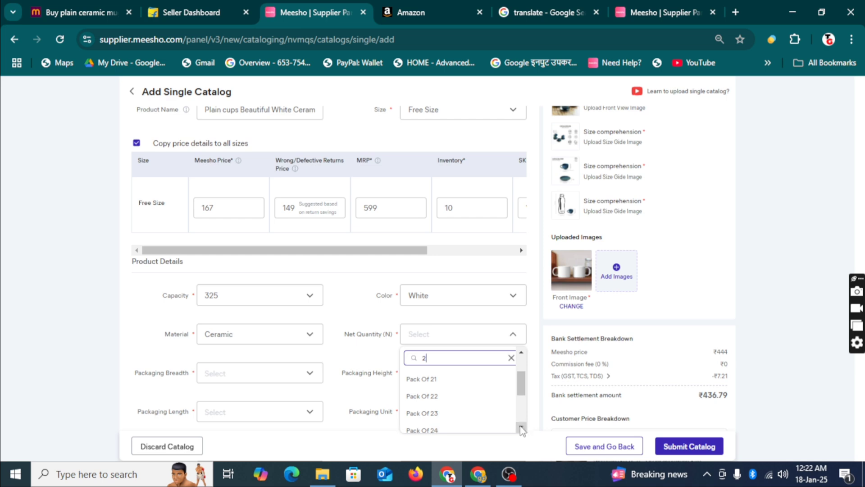
pyautogui.scroll(-3, 521, 426)
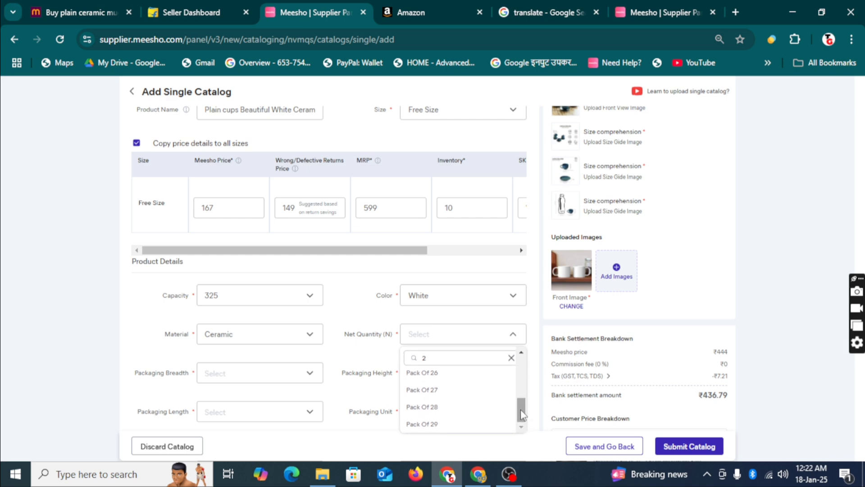
pyautogui.moveTo(521, 414); pyautogui.dragTo(521, 366)
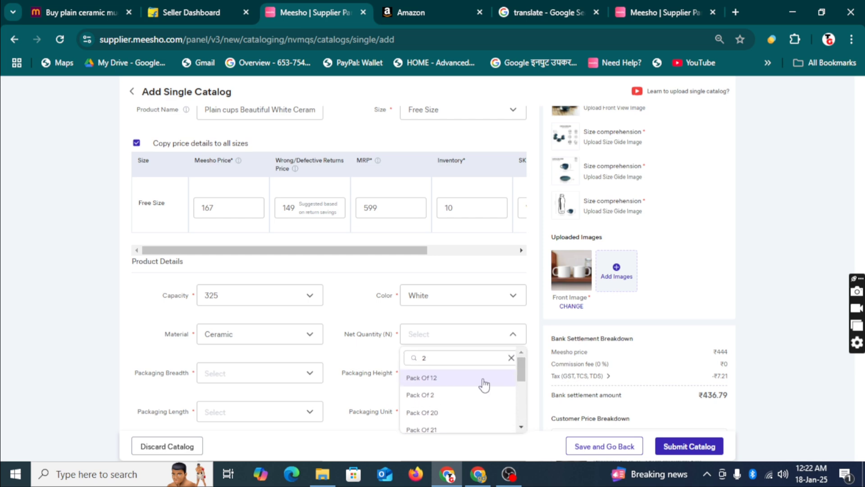
pyautogui.click(425, 396)
# Step: Open Product 1 and set its capacity to 325 and its color to White
pyautogui.scroll(5, 306, 295)
pyautogui.scroll(-7, 302, 293)
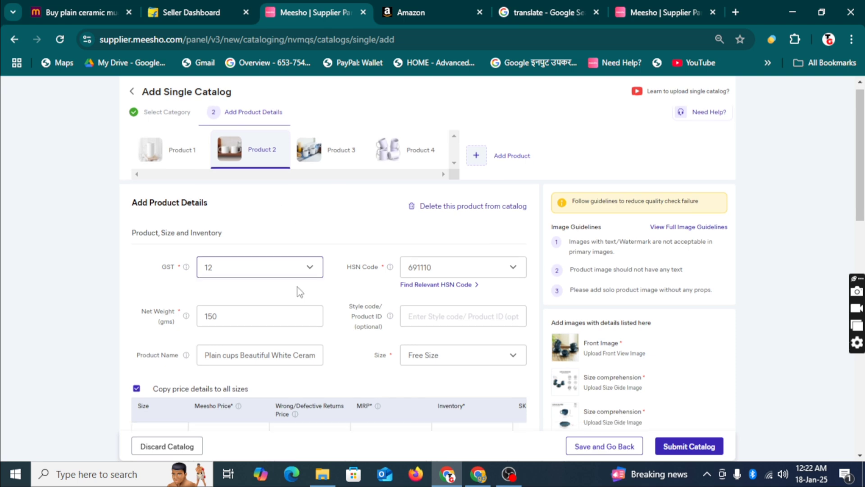
pyautogui.scroll(8, 306, 295)
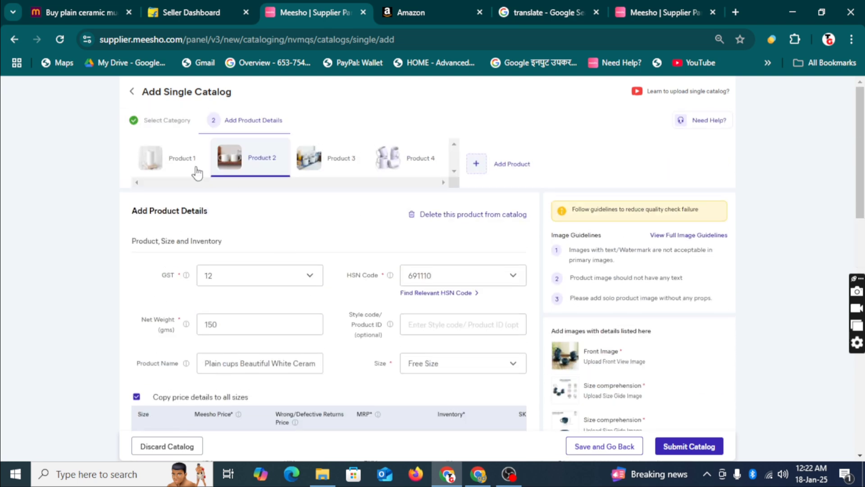
pyautogui.click(195, 169)
pyautogui.scroll(-5, 225, 293)
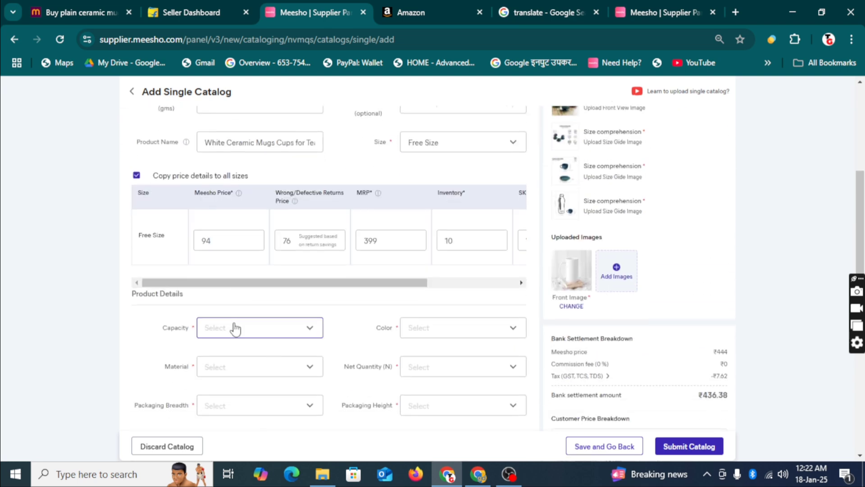
pyautogui.click(235, 328)
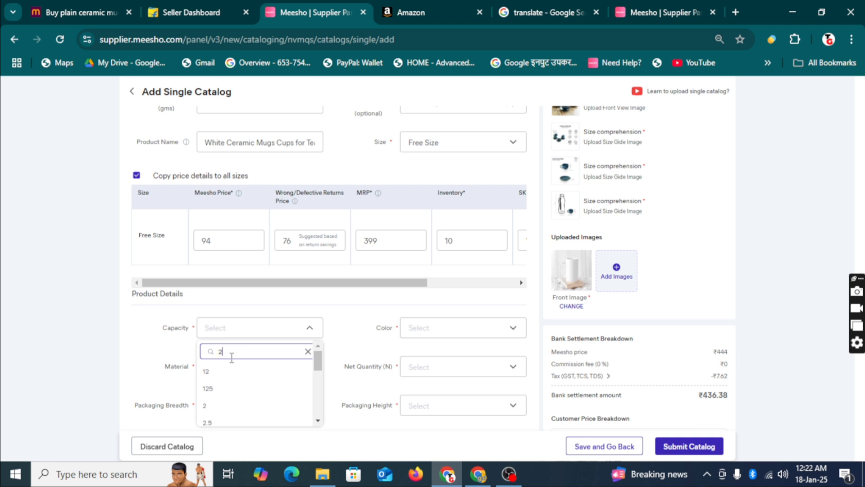
pyautogui.write('25')
pyautogui.scroll(-2, 212, 392)
pyautogui.click(207, 391)
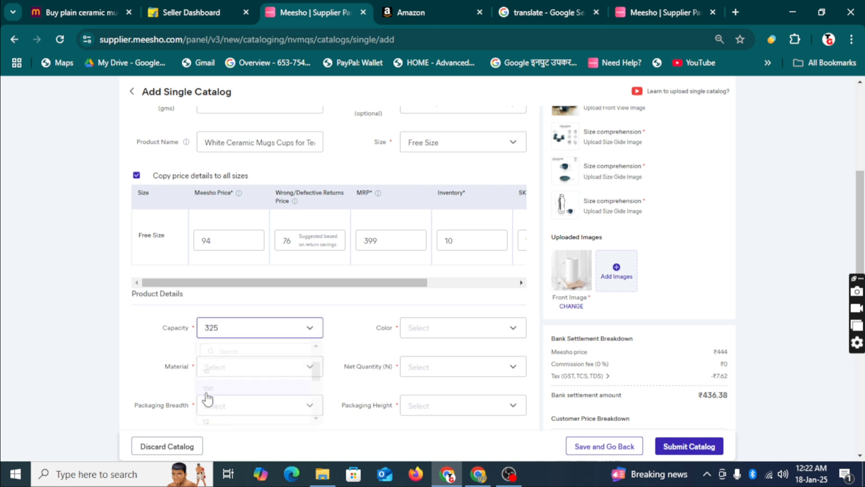
pyautogui.click(426, 336)
pyautogui.write('whi')
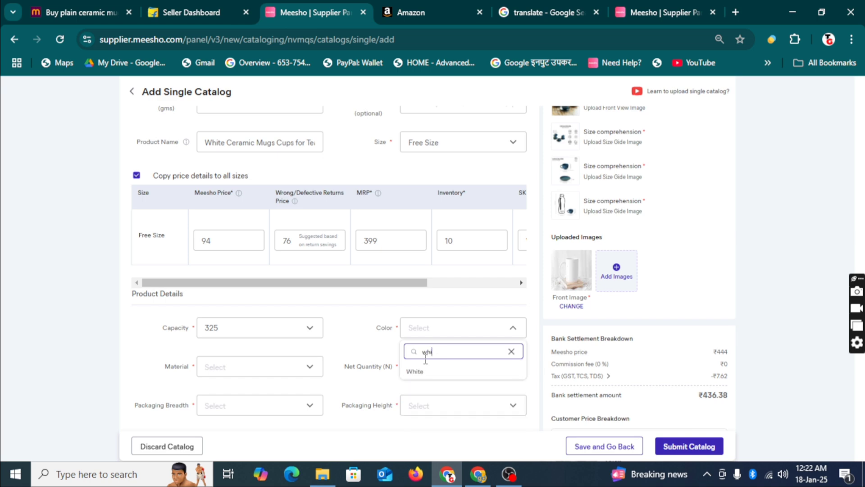
pyautogui.click(420, 378)
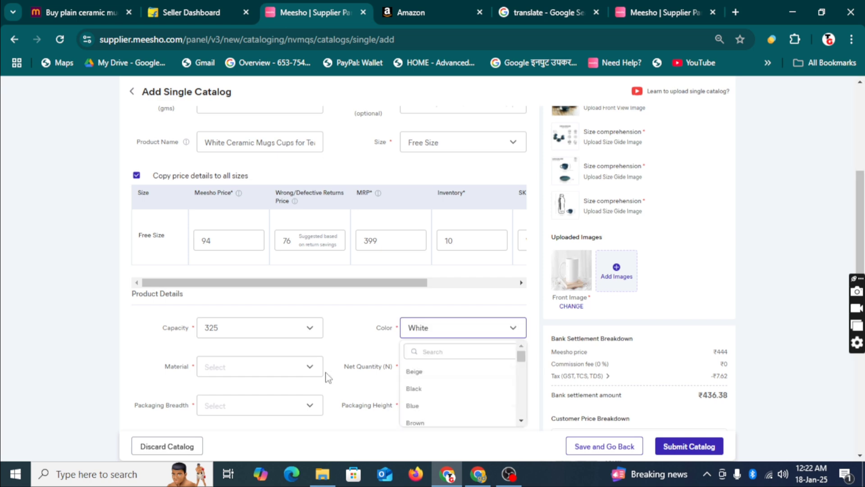
# Step: Set Product 1's material to Ceramic and its net quantity to Pack Of 1
pyautogui.click(232, 372)
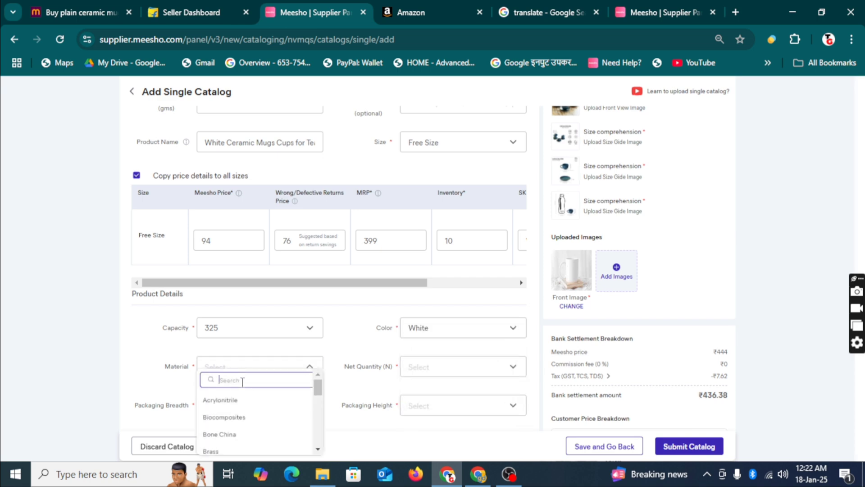
pyautogui.write('cer')
pyautogui.click(226, 411)
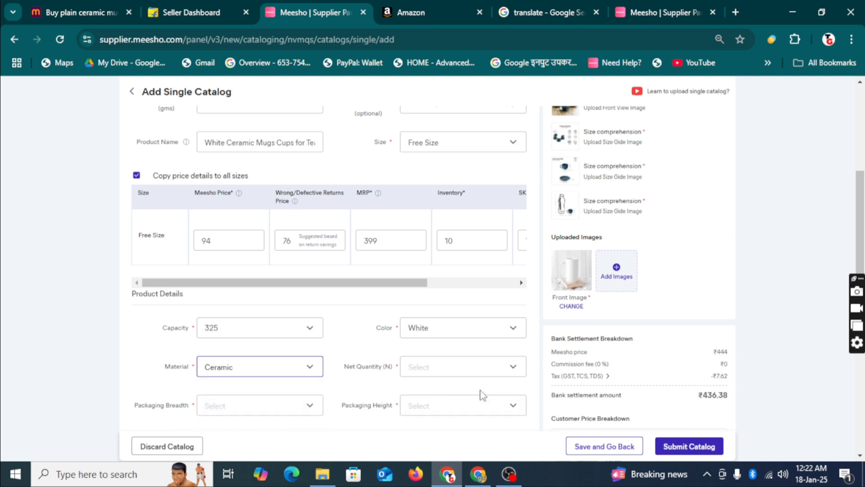
pyautogui.click(481, 374)
pyautogui.click(426, 418)
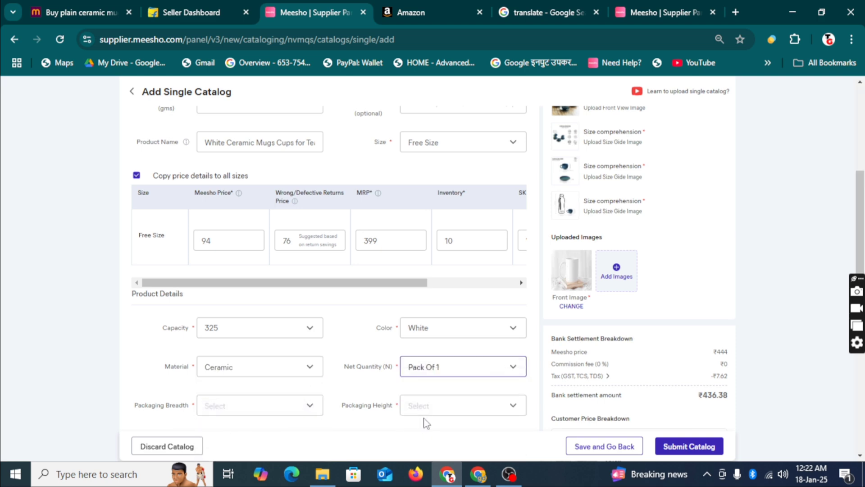
# Step: Set Product 1's packaging length to 14 and its packaging breadth to 14
pyautogui.scroll(-3, 253, 356)
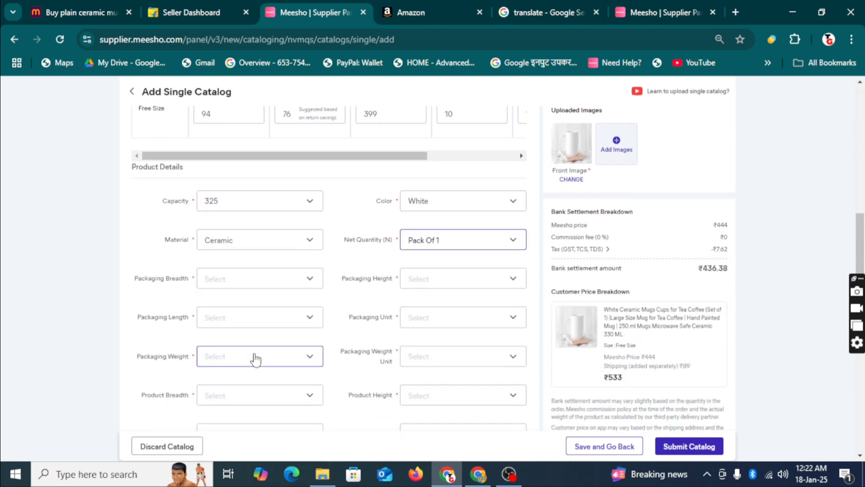
pyautogui.scroll(6, 224, 286)
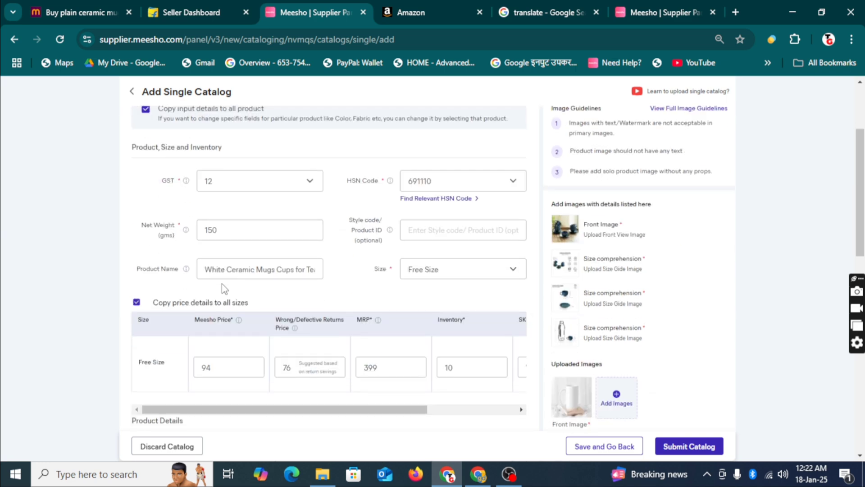
pyautogui.scroll(-6, 223, 284)
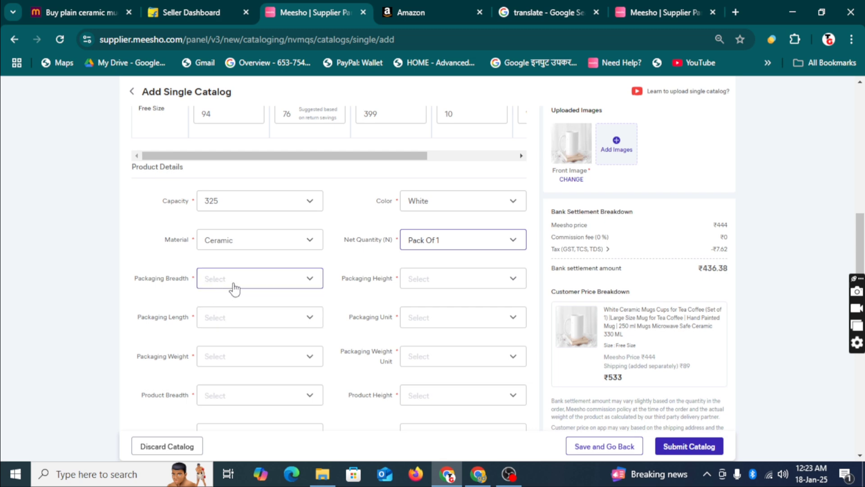
pyautogui.click(239, 318)
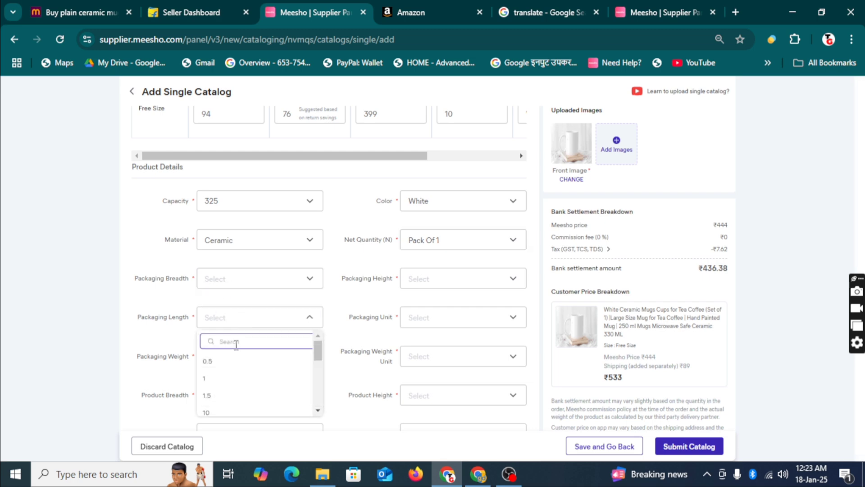
pyautogui.write('14')
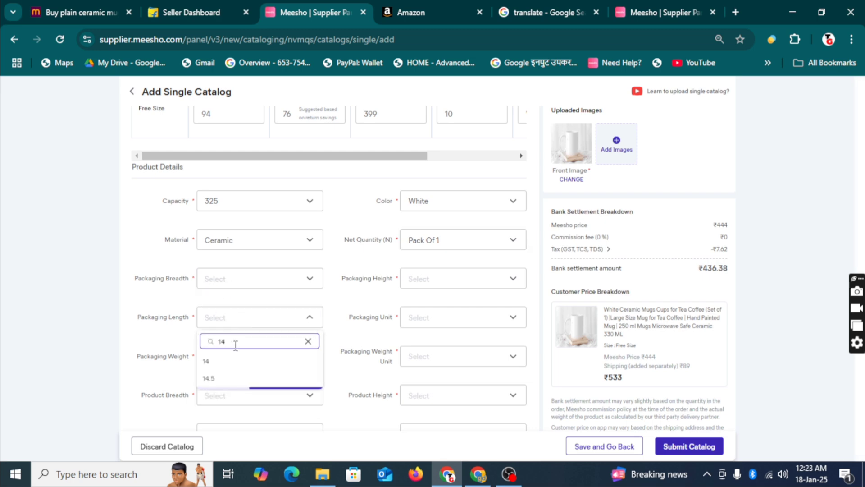
pyautogui.click(207, 363)
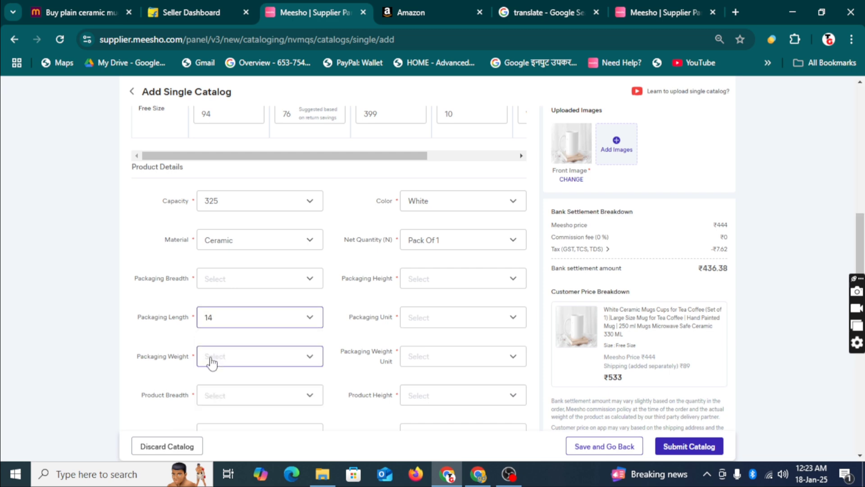
pyautogui.click(236, 283)
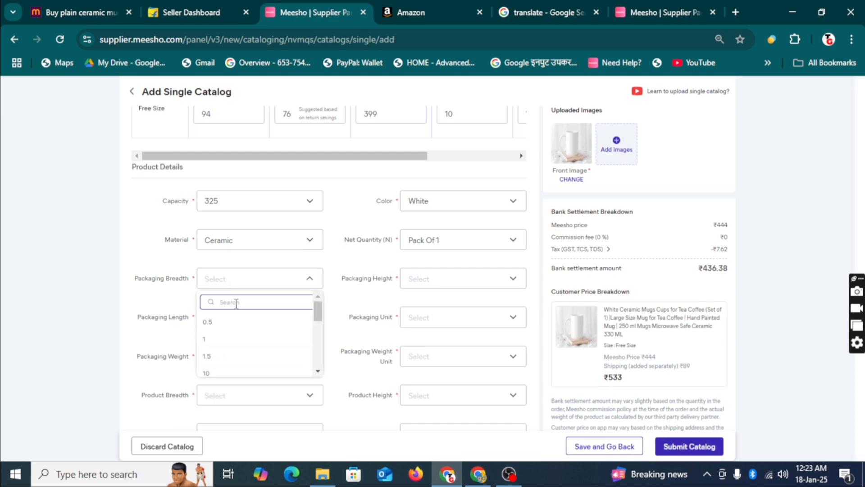
pyautogui.write('14')
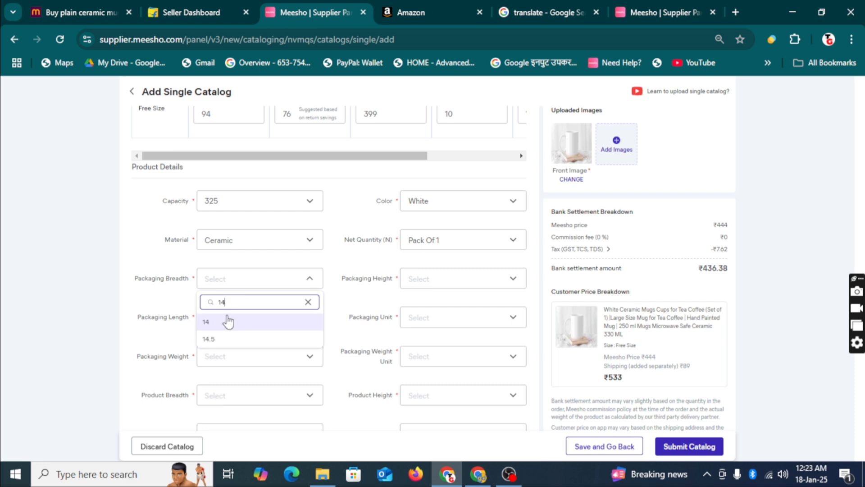
pyautogui.click(218, 322)
# Step: Set Product 1's packaging height to 12.5 and its packaging unit to Cm
pyautogui.click(445, 285)
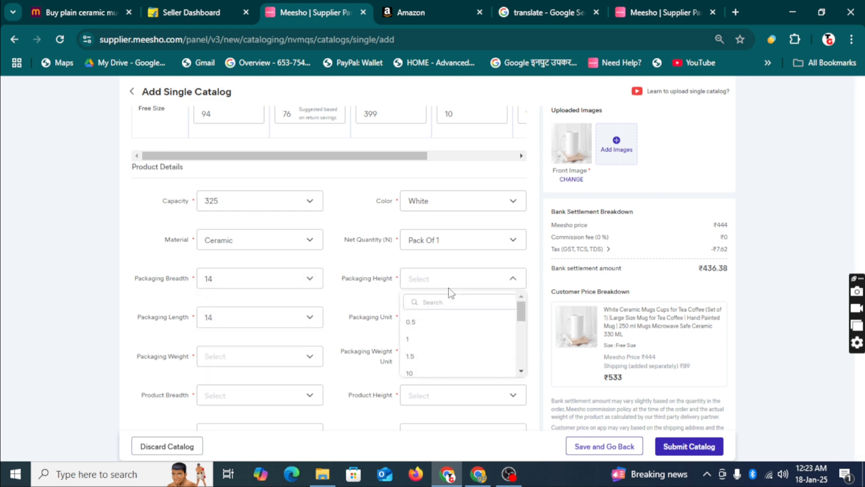
pyautogui.write('12')
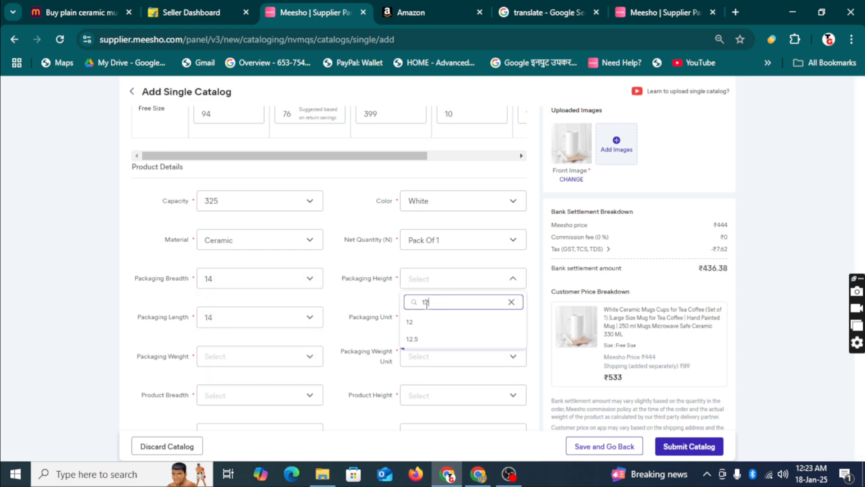
pyautogui.write('.5')
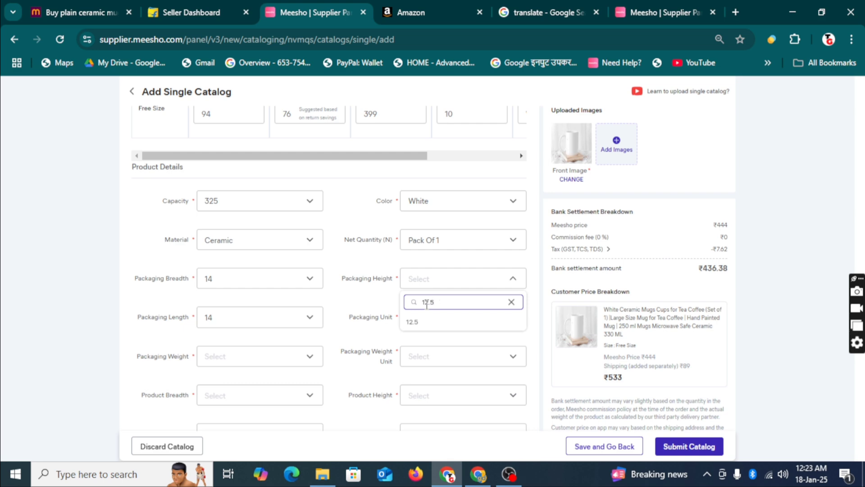
pyautogui.click(407, 321)
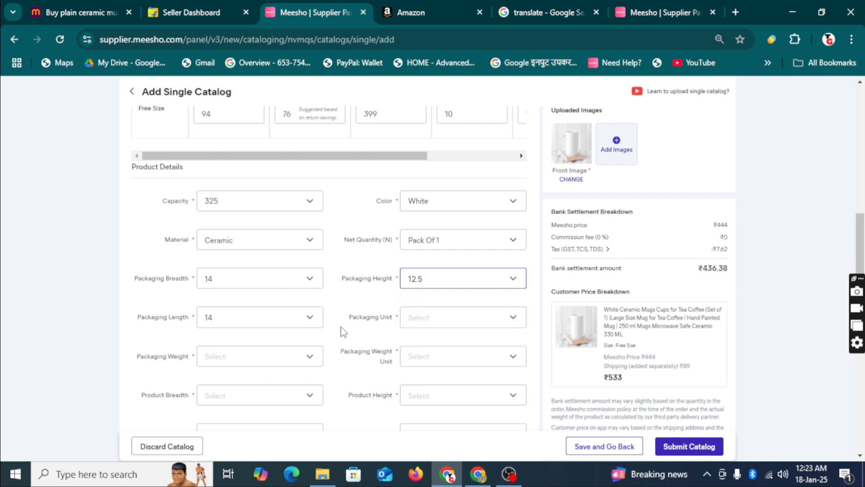
pyautogui.click(413, 322)
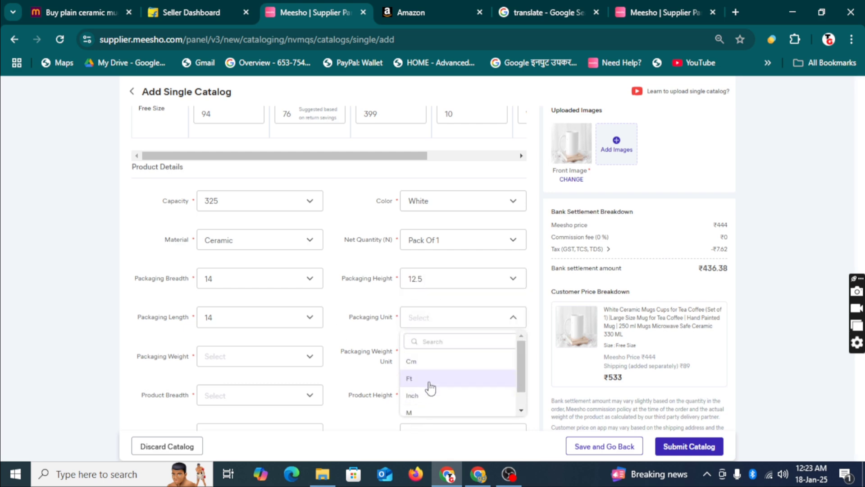
pyautogui.scroll(-1, 520, 381)
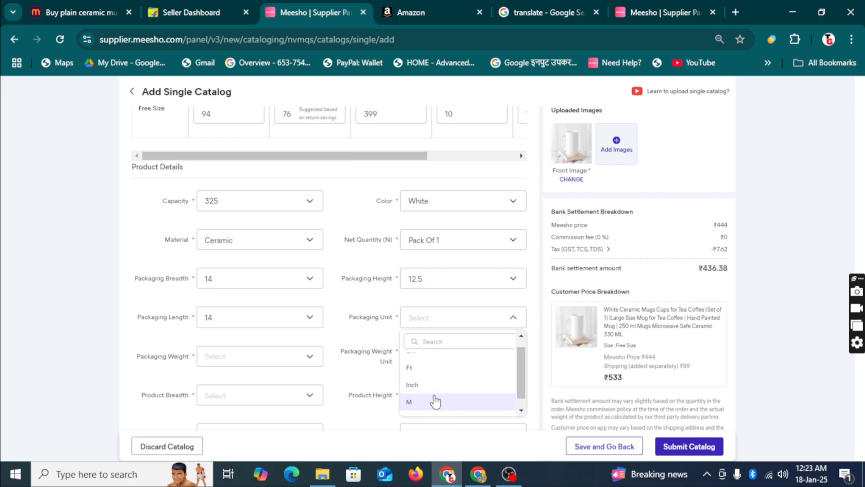
pyautogui.scroll(1, 412, 367)
pyautogui.click(413, 366)
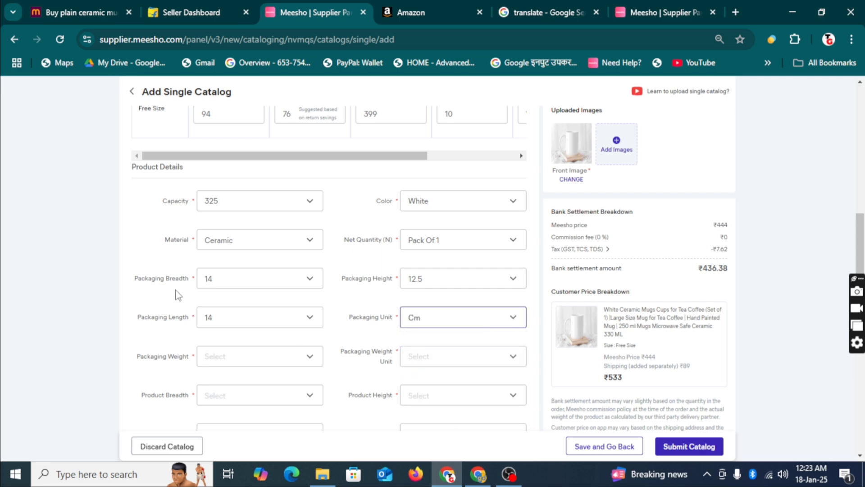
# Step: Search Product 1's packaging weight options for 490, shortening the search to 49
pyautogui.scroll(-1, 421, 310)
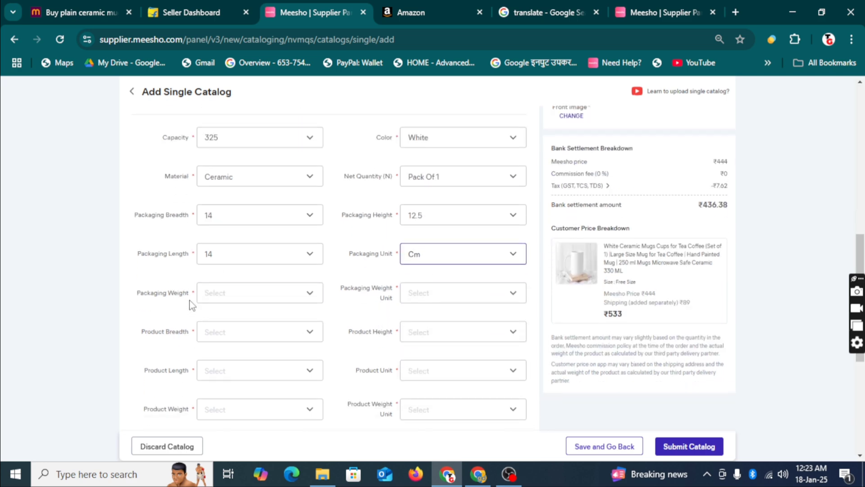
pyautogui.click(242, 302)
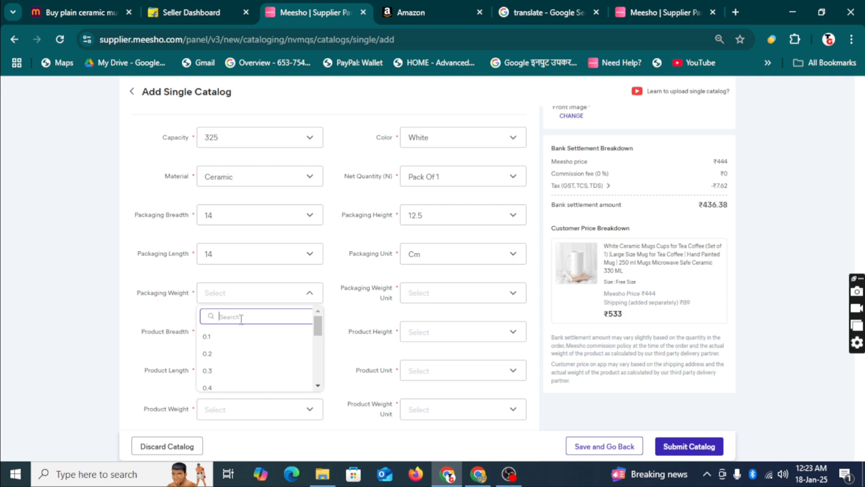
pyautogui.write('490')
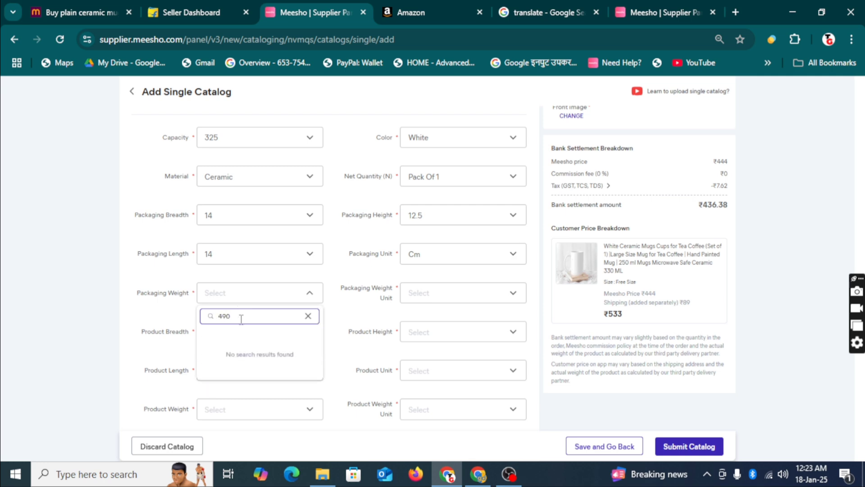
pyautogui.press('BackSpace')
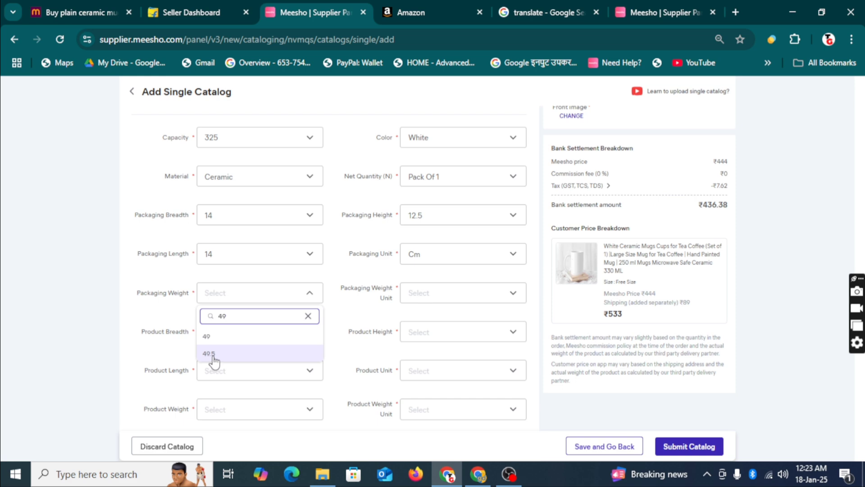
# Step: Switch to Google Sheets, check the package's volumetric weight in the New Listing On Marketplace sheet, and return to the Meesho catalog form
pyautogui.click(483, 476)
pyautogui.click(269, 14)
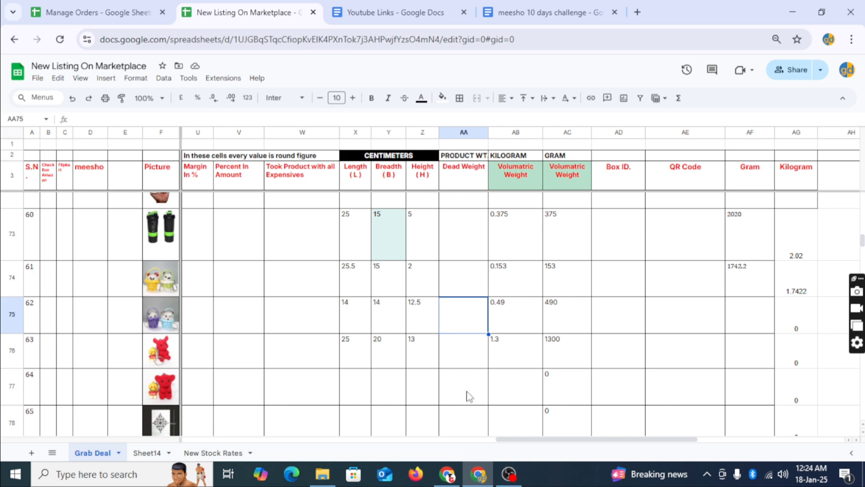
pyautogui.click(448, 474)
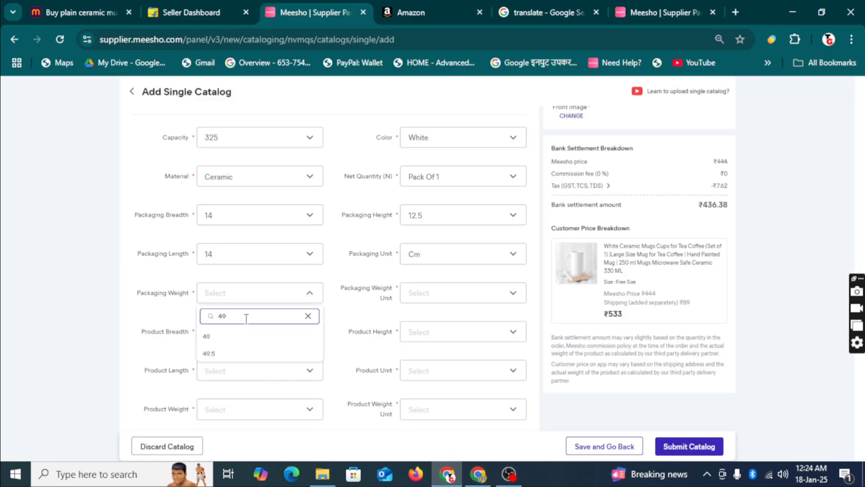
# Step: Search the packaging weight options for 0.49 instead and clear the search
pyautogui.press('BackSpace')
pyautogui.press('BackSpace')
pyautogui.write('0')
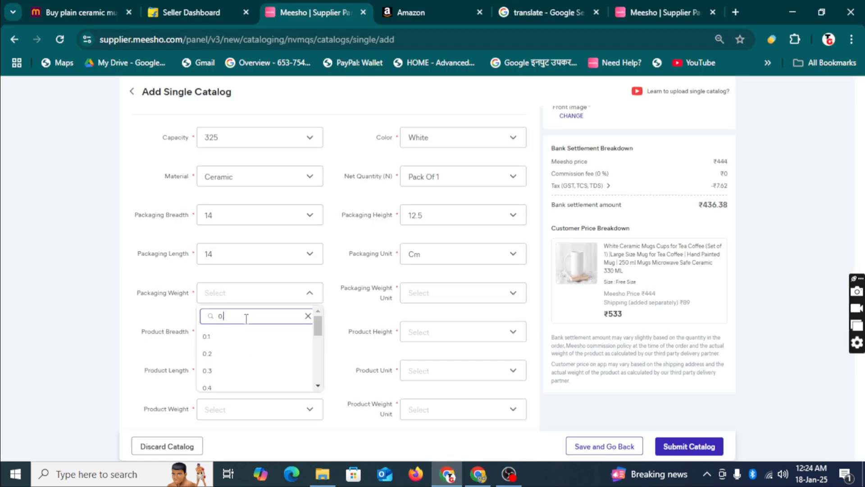
pyautogui.write('.49')
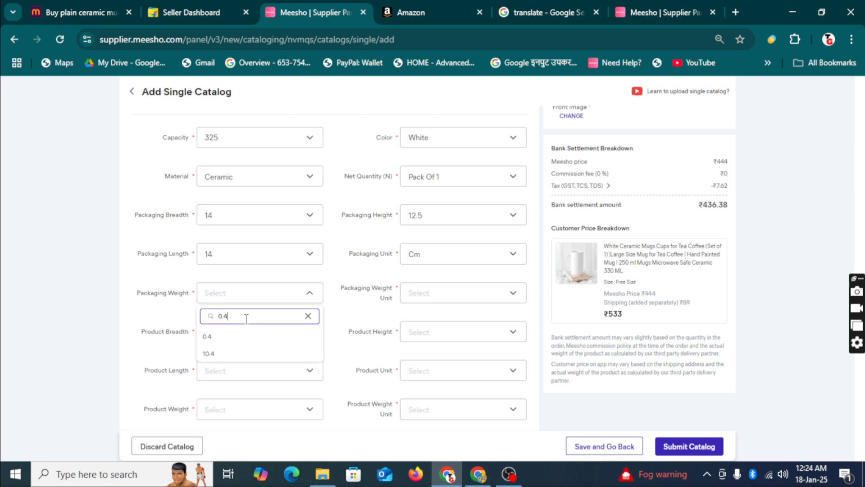
pyautogui.press('BackSpace')
pyautogui.press('BackSpace')
pyautogui.press('BackSpace')
pyautogui.press('BackSpace')
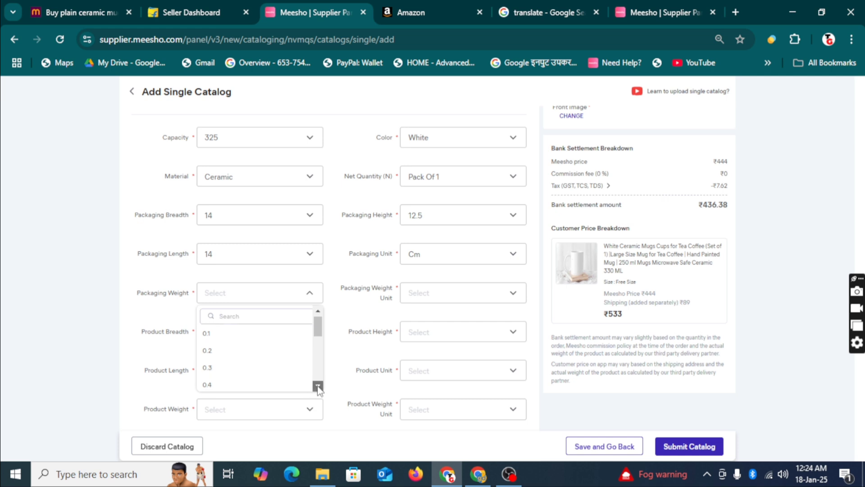
# Step: Look through the packaging weight options, search them for 400 and 40, and clear the search
pyautogui.scroll(-3, 318, 387)
pyautogui.scroll(-5, 319, 386)
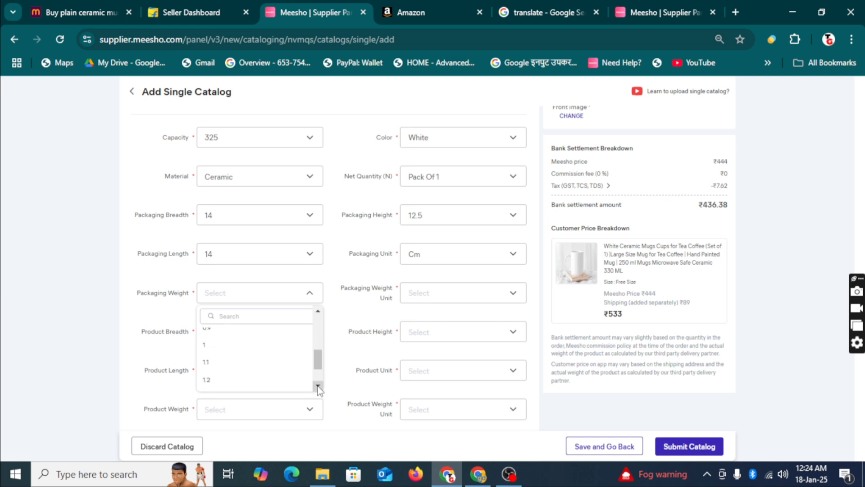
pyautogui.scroll(-3, 319, 386)
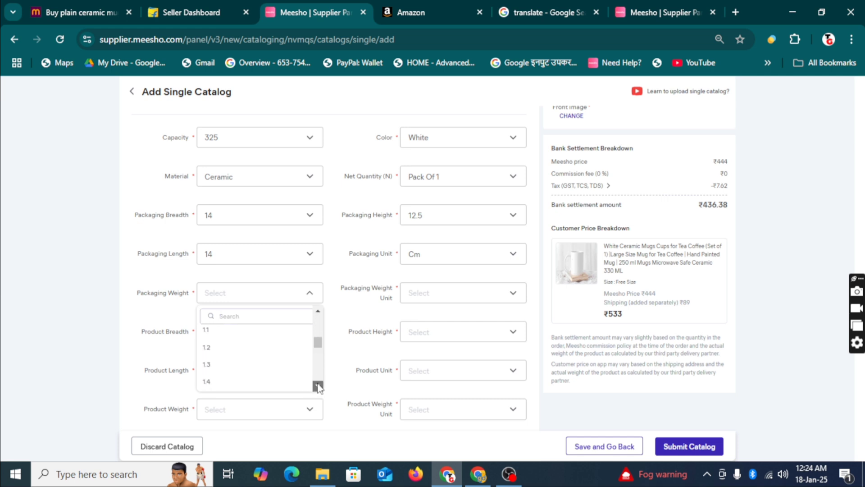
pyautogui.scroll(-3, 319, 386)
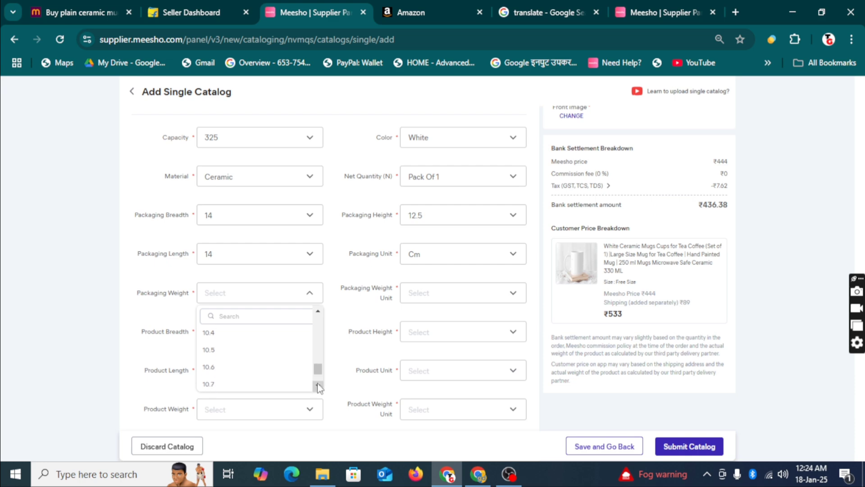
pyautogui.scroll(-2, 319, 386)
pyautogui.scroll(-6, 318, 386)
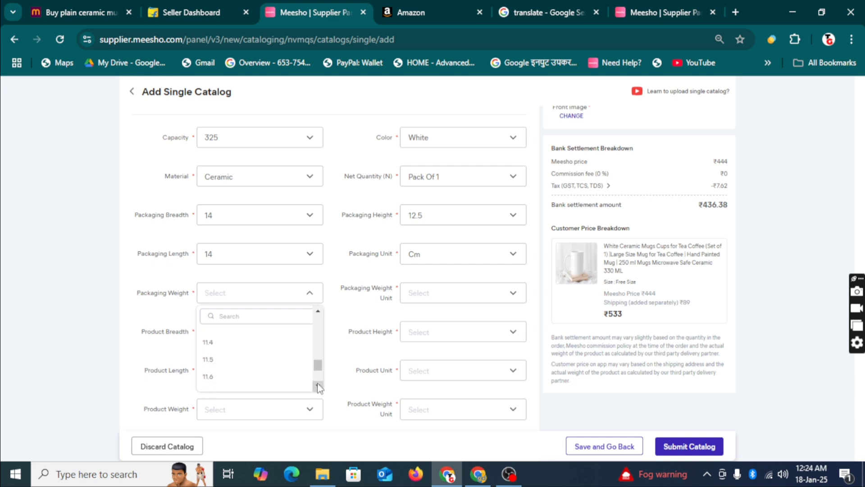
pyautogui.click(279, 316)
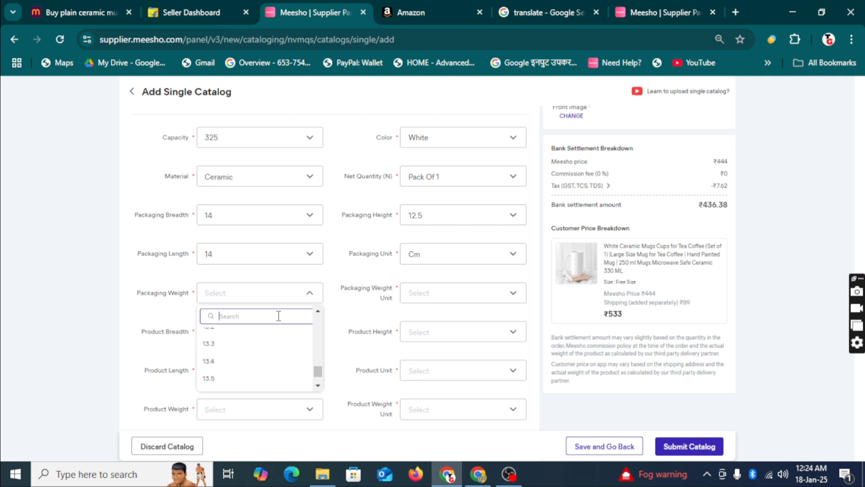
pyautogui.write('400')
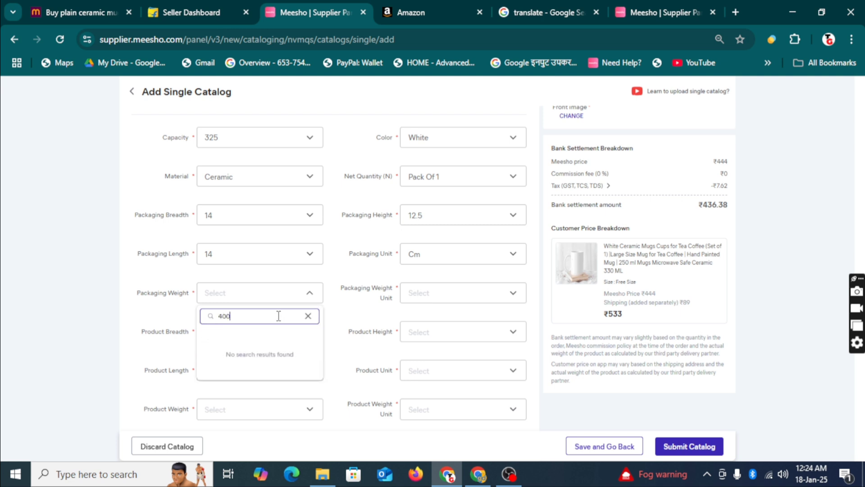
pyautogui.press('BackSpace')
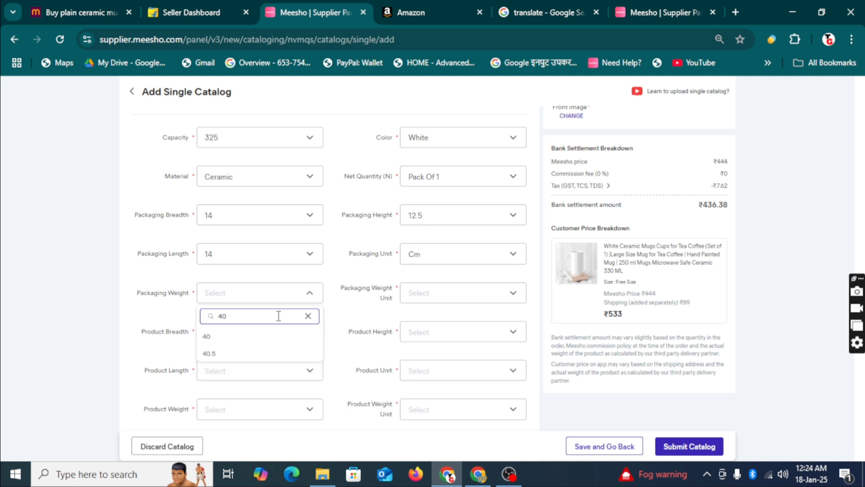
pyautogui.click(307, 315)
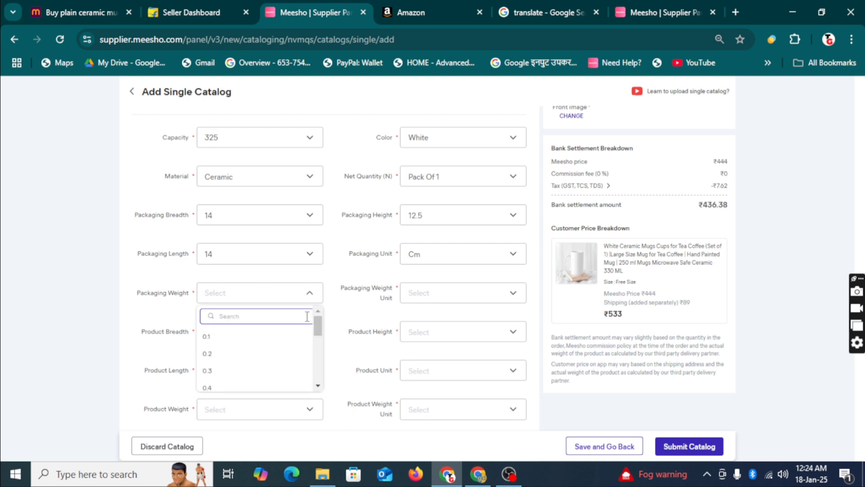
# Step: Examine the full list of packaging weight options for a value that suits the package's weight
pyautogui.moveTo(319, 333); pyautogui.dragTo(319, 401)
pyautogui.click(318, 385)
pyautogui.click(318, 385)
pyautogui.click(318, 386)
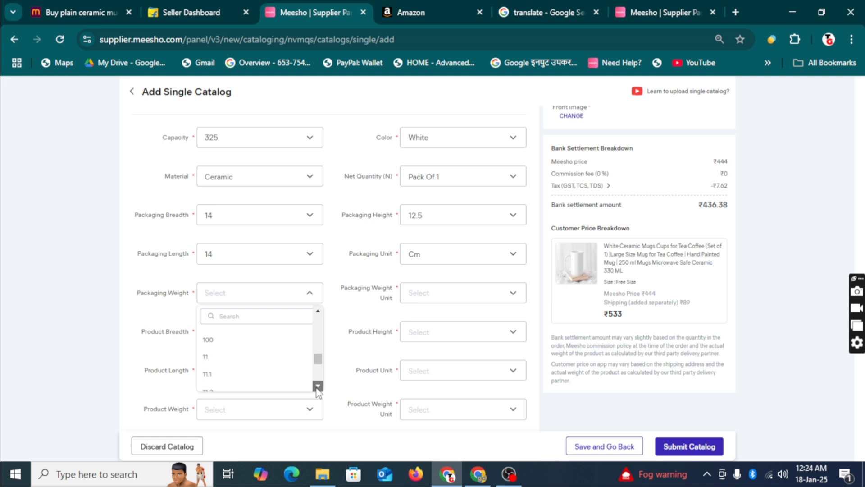
pyautogui.click(319, 386)
pyautogui.click(318, 386)
pyautogui.click(319, 386)
pyautogui.click(318, 386)
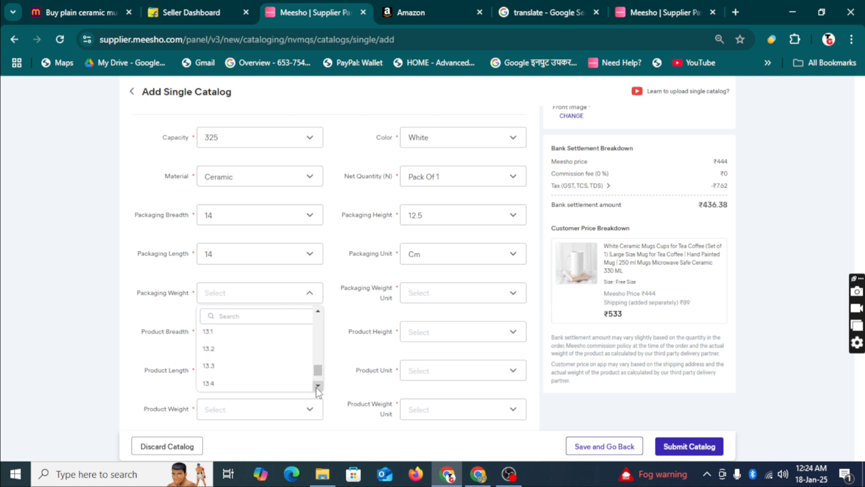
pyautogui.click(318, 386)
pyautogui.click(318, 386)
pyautogui.click(319, 386)
pyautogui.click(319, 386)
pyautogui.click(318, 386)
pyautogui.click(318, 386)
pyautogui.click(318, 386)
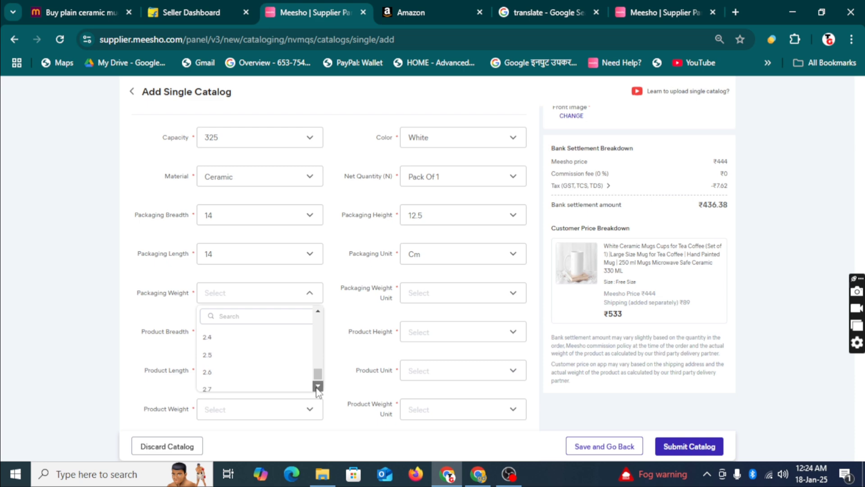
pyautogui.click(319, 386)
pyautogui.click(319, 386)
pyautogui.click(318, 386)
pyautogui.click(318, 386)
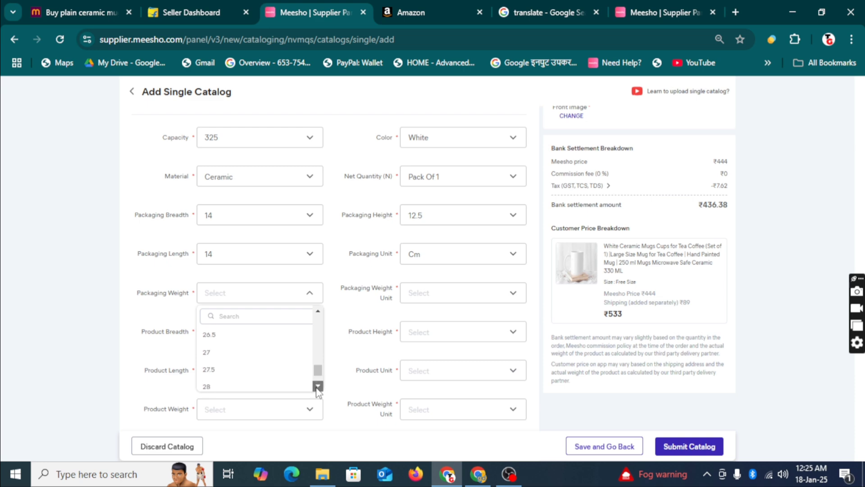
pyautogui.click(318, 385)
pyautogui.click(318, 385)
pyautogui.click(318, 386)
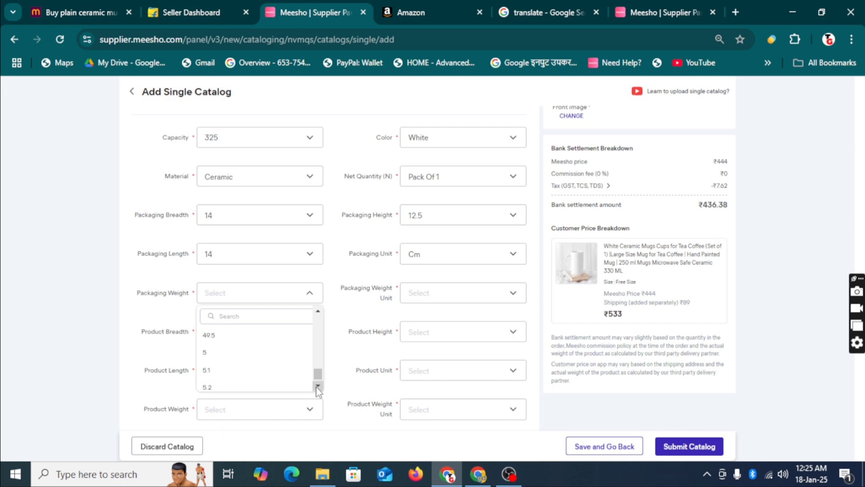
pyautogui.click(318, 386)
pyautogui.click(318, 311)
pyautogui.click(318, 311)
pyautogui.click(318, 311)
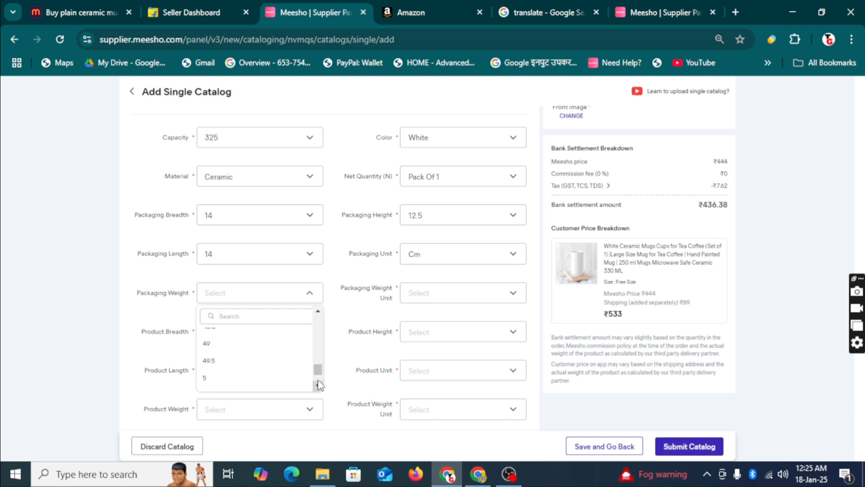
# Step: Look through the Packaging Weight options for a suitable value
pyautogui.click(318, 311)
pyautogui.click(318, 311)
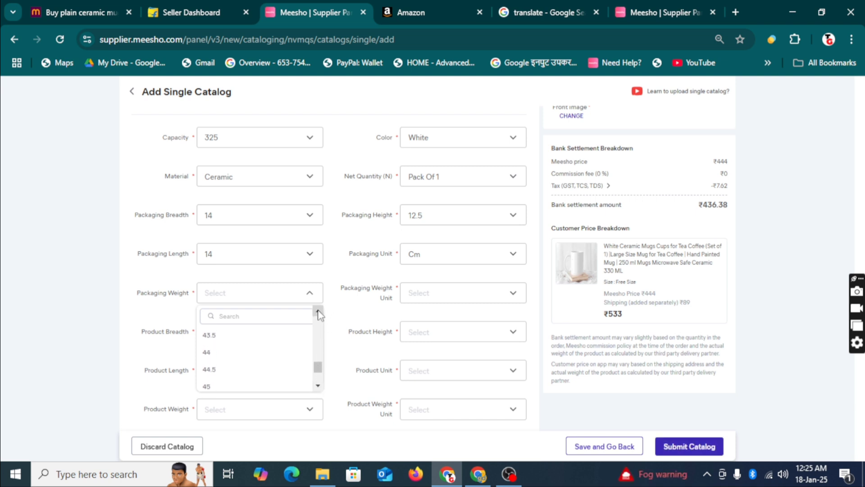
pyautogui.click(318, 311)
pyautogui.click(318, 311)
pyautogui.click(318, 311)
pyautogui.click(318, 311)
pyautogui.click(318, 311)
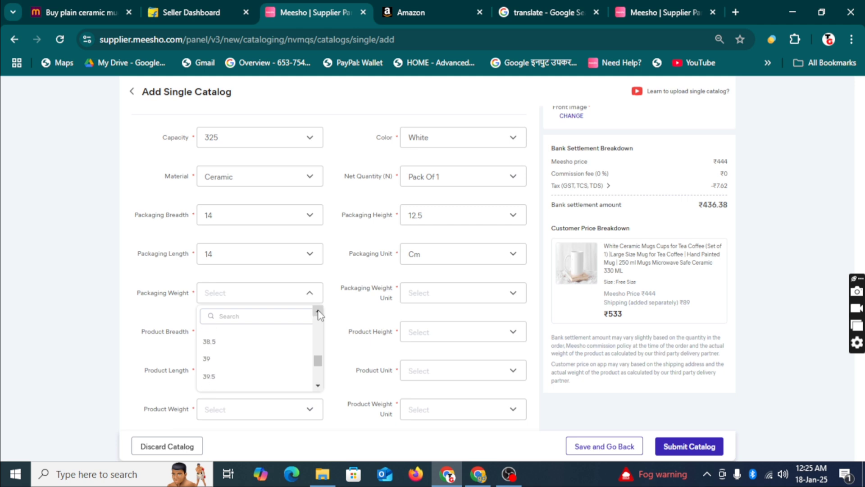
pyautogui.click(318, 312)
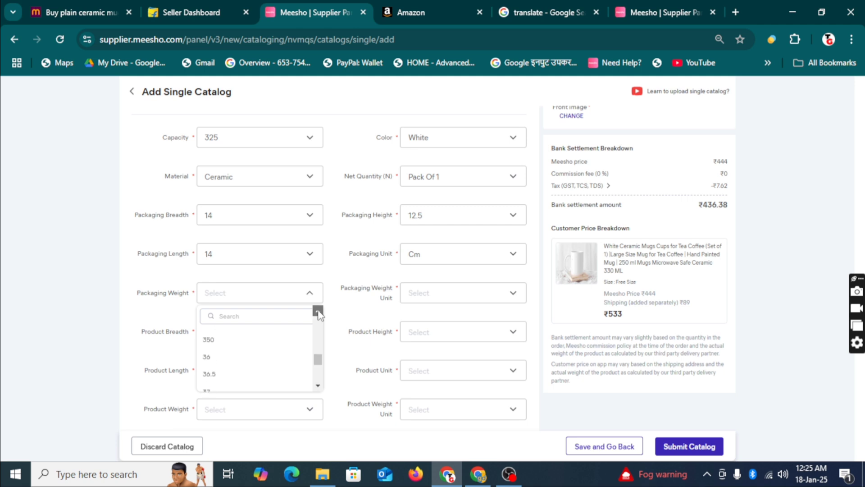
pyautogui.click(318, 386)
pyautogui.click(319, 387)
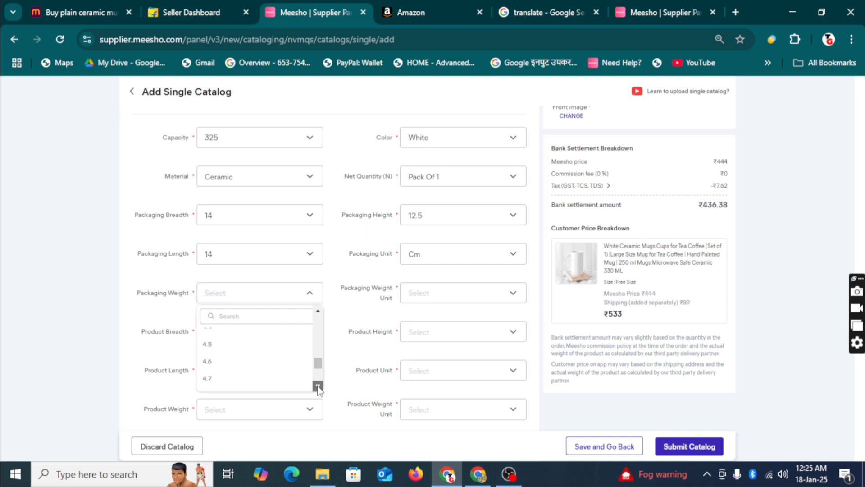
pyautogui.click(318, 386)
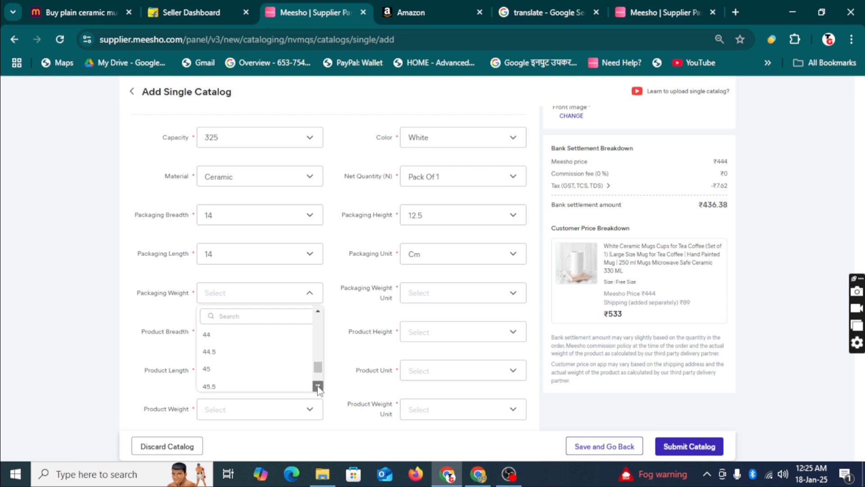
pyautogui.click(318, 386)
pyautogui.click(318, 387)
pyautogui.click(319, 387)
pyautogui.click(318, 387)
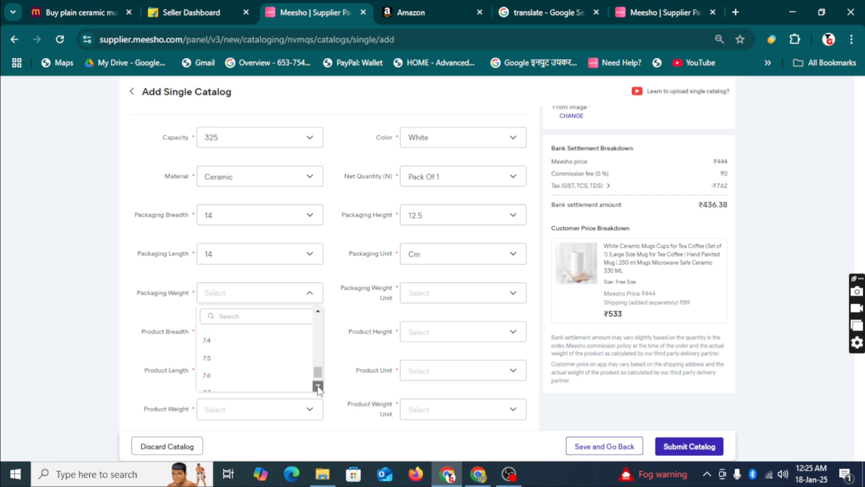
pyautogui.click(318, 386)
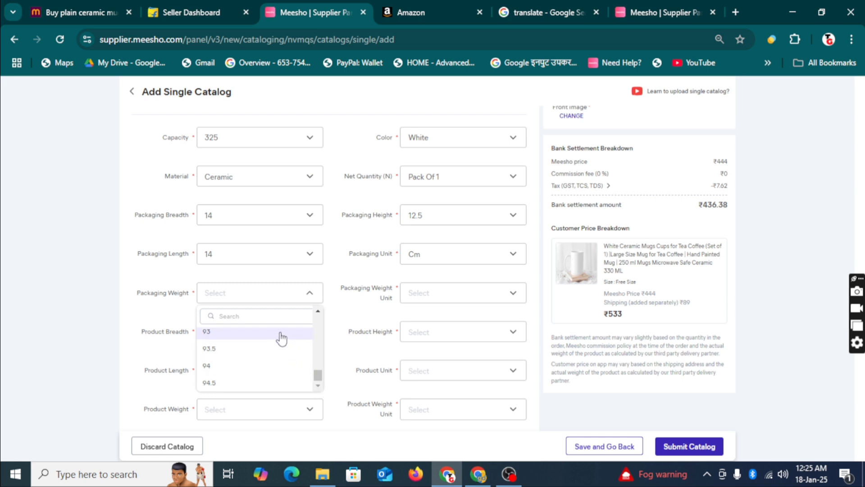
# Step: Set the Packaging Weight to 200 and its unit to G
pyautogui.click(277, 316)
pyautogui.write('200')
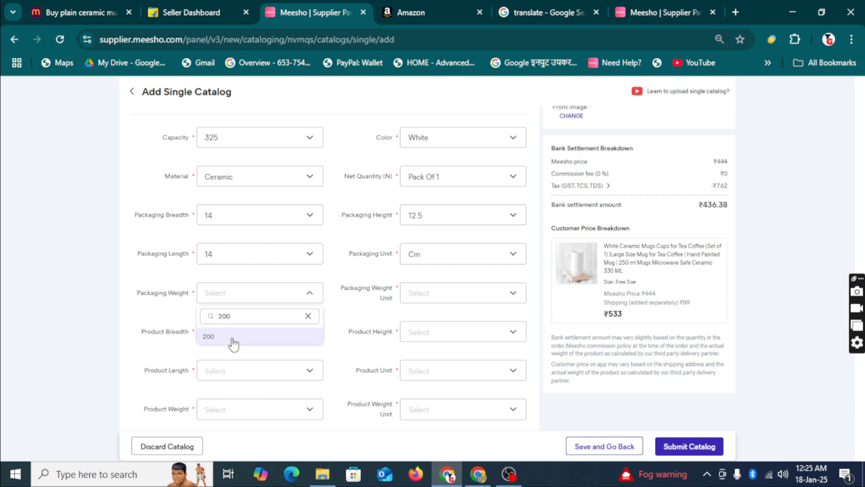
pyautogui.click(233, 345)
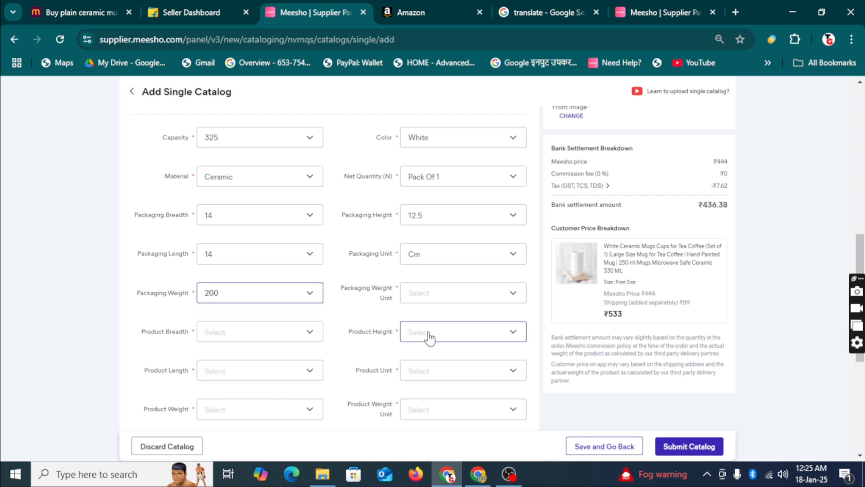
pyautogui.click(426, 303)
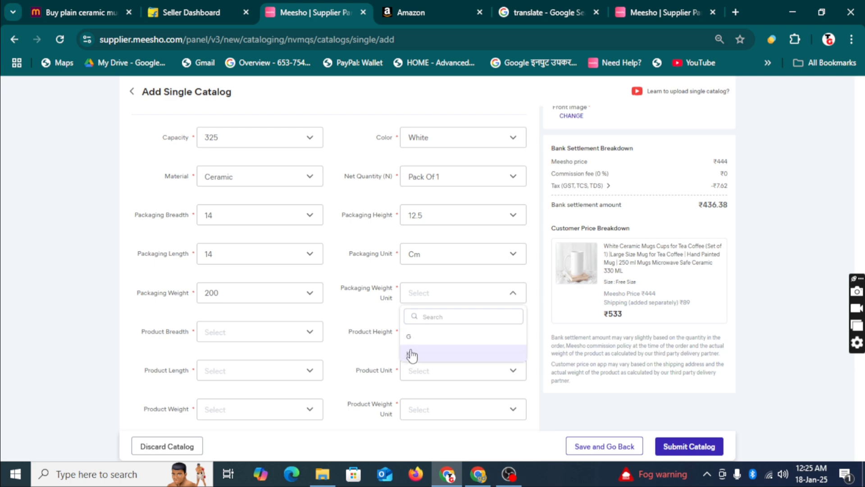
pyautogui.click(410, 340)
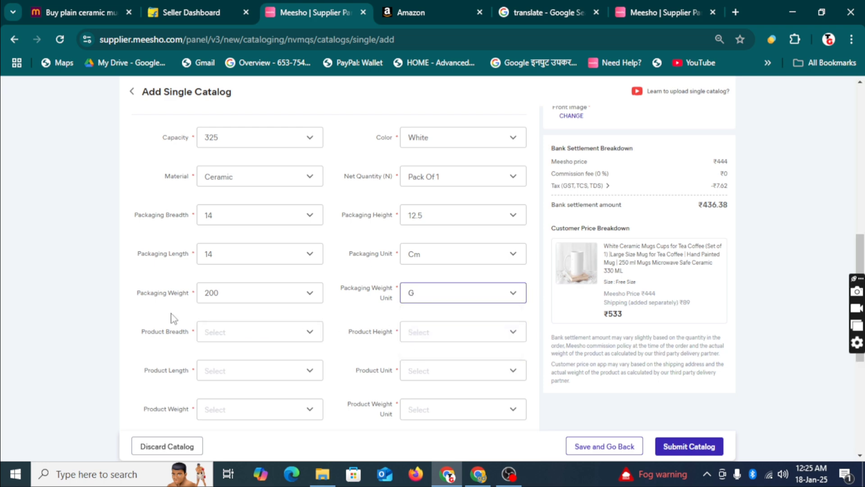
# Step: Switch to File Explorer and open the mug image 61nKW8ZKyNL in the Pictures folder to check the product's dimensions and weight
pyautogui.scroll(-1, 440, 305)
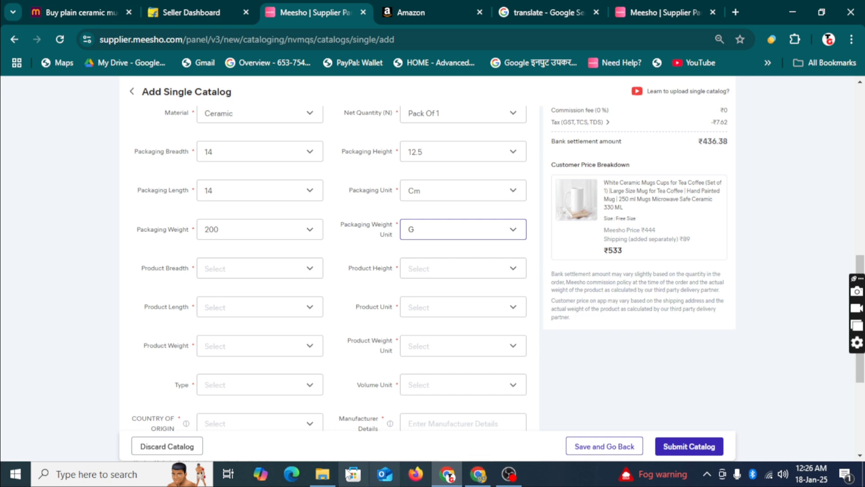
pyautogui.click(323, 476)
pyautogui.scroll(10, 315, 347)
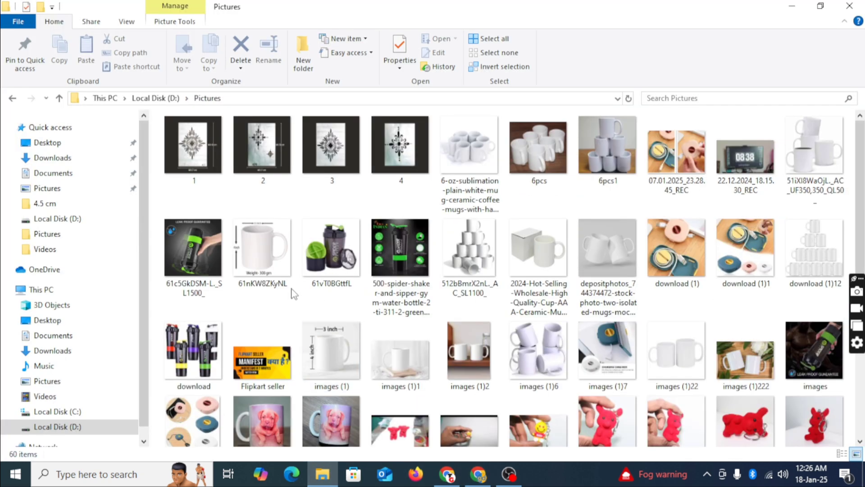
pyautogui.click(270, 262)
pyautogui.doubleClick(270, 263)
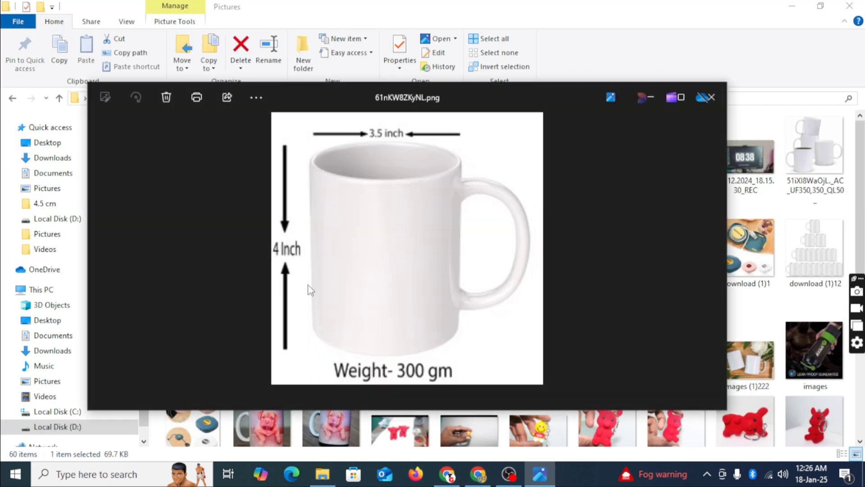
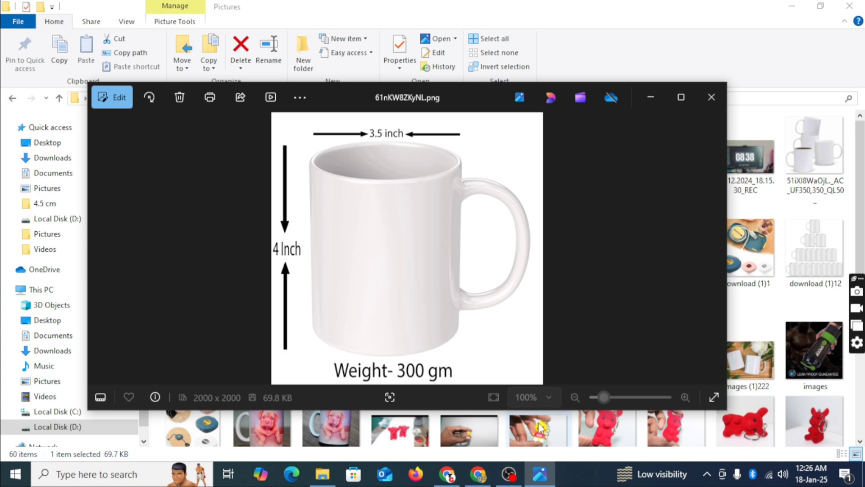
# Step: Return to the Meesho catalog form in Chrome and set the Product Breadth to 3.5
pyautogui.click(447, 474)
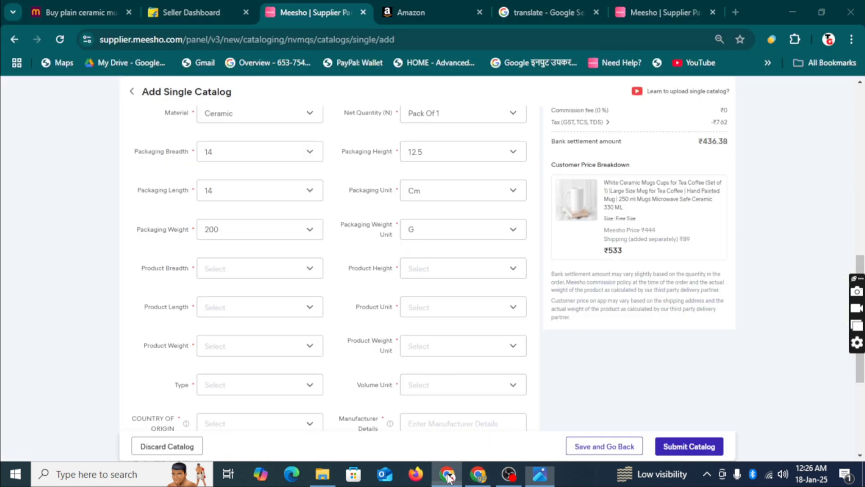
pyautogui.click(221, 273)
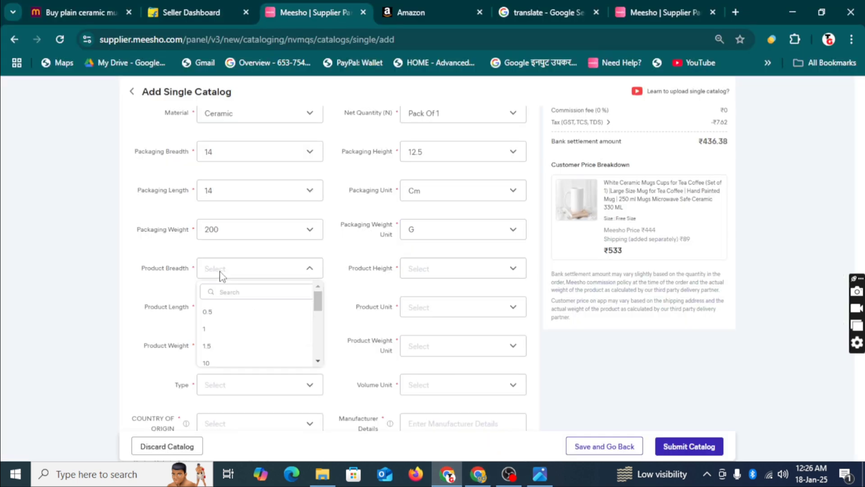
pyautogui.click(232, 291)
pyautogui.write('3.5')
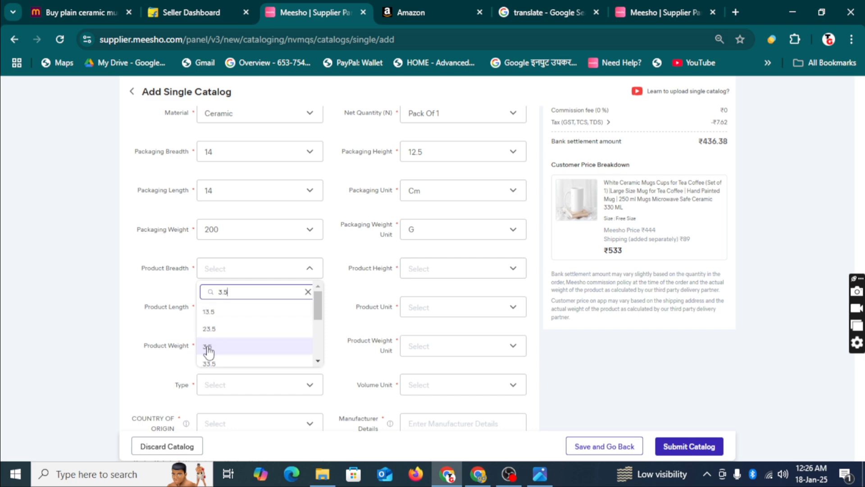
pyautogui.click(227, 347)
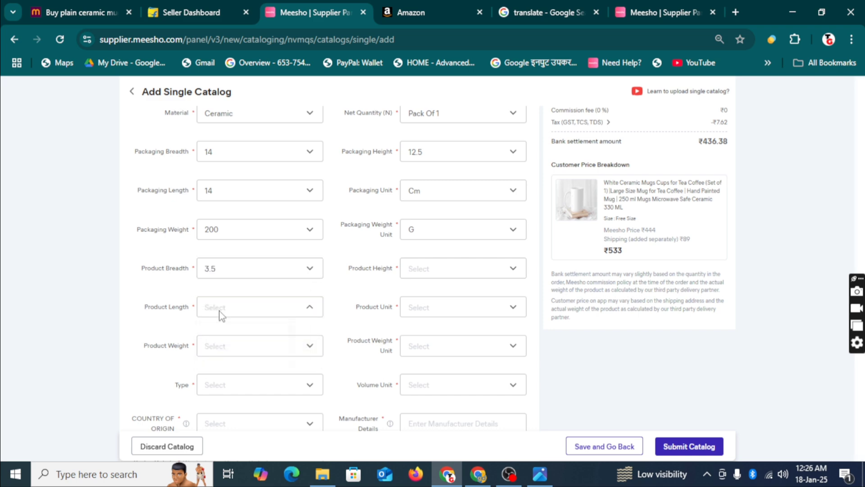
# Step: Set the Product Length to 4
pyautogui.click(218, 313)
pyautogui.click(218, 330)
pyautogui.write('4')
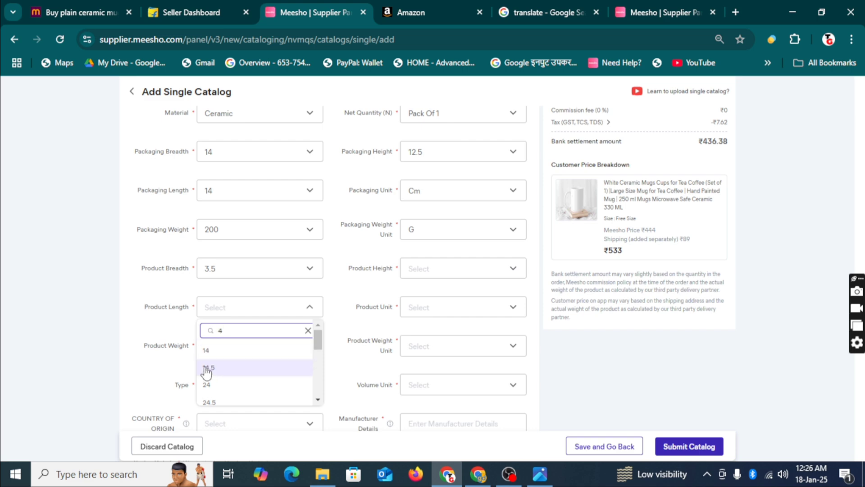
pyautogui.click(318, 399)
pyautogui.click(318, 400)
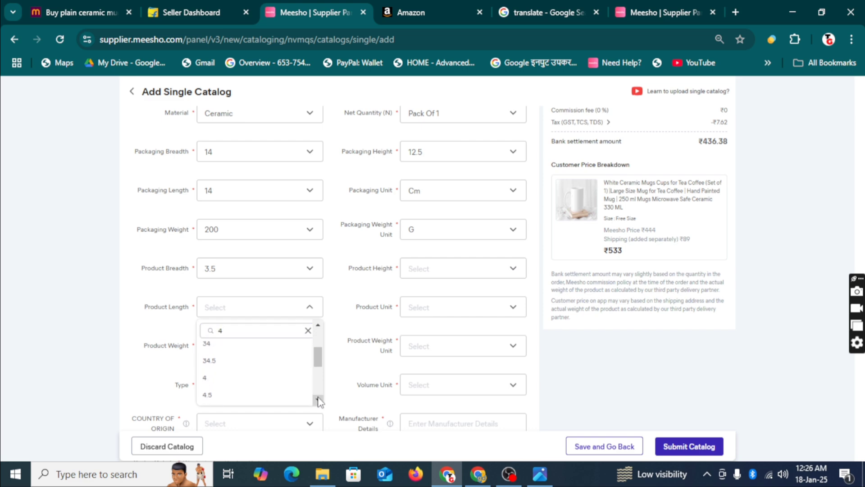
pyautogui.click(219, 379)
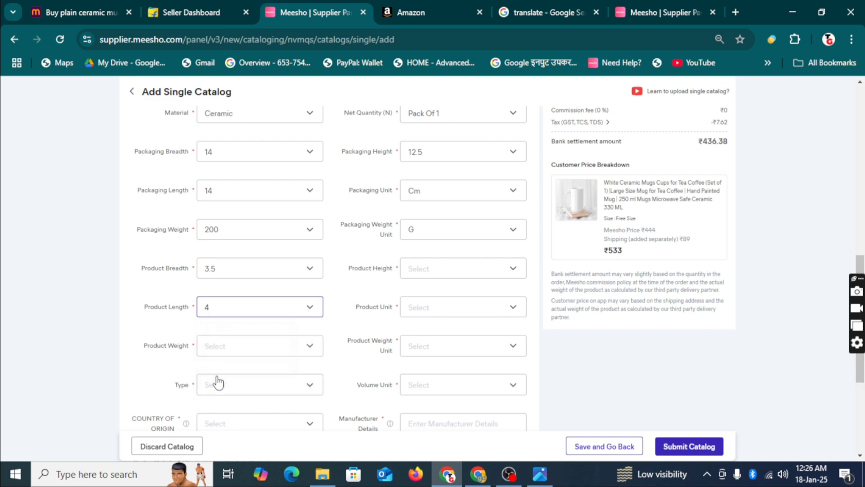
# Step: Change the Product Length to 3.5
pyautogui.click(416, 274)
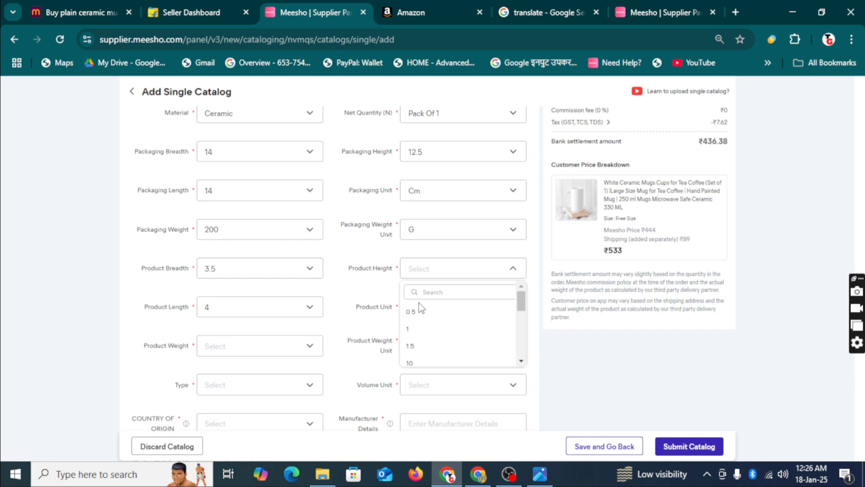
pyautogui.click(260, 315)
pyautogui.click(271, 318)
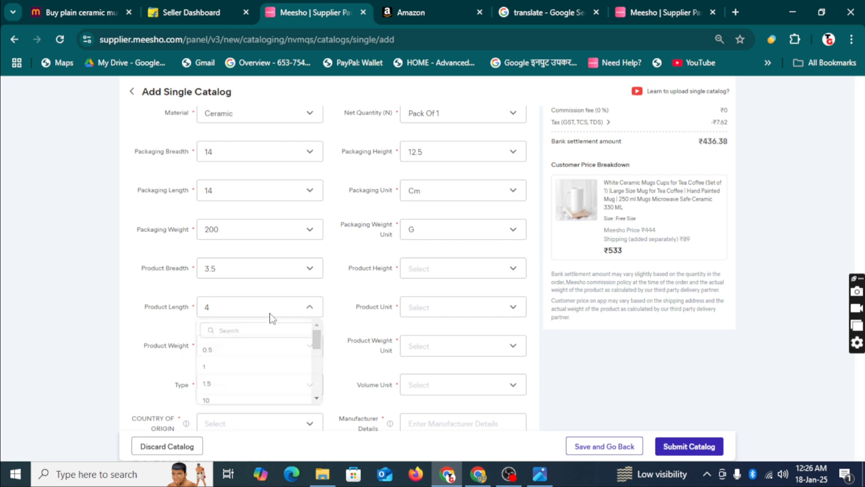
pyautogui.write('3.5')
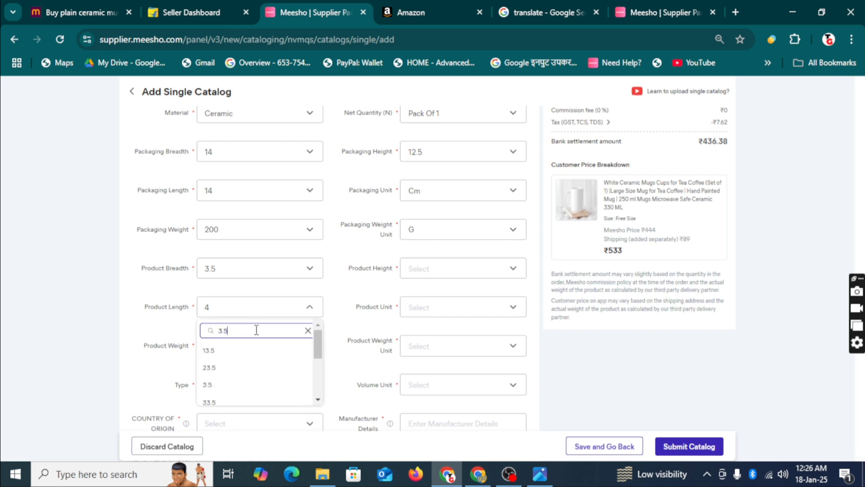
pyautogui.click(208, 386)
# Step: Set the Product Height to 4 and the Product Unit to Inch
pyautogui.click(421, 267)
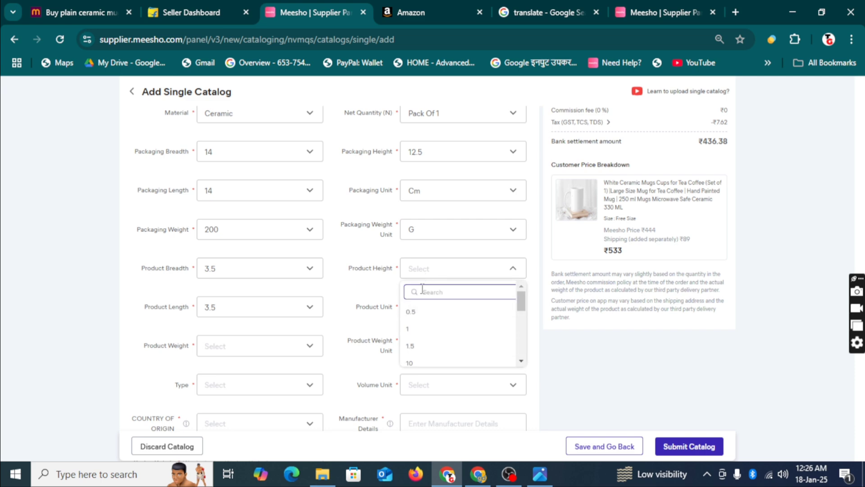
pyautogui.write('4')
pyautogui.click(522, 361)
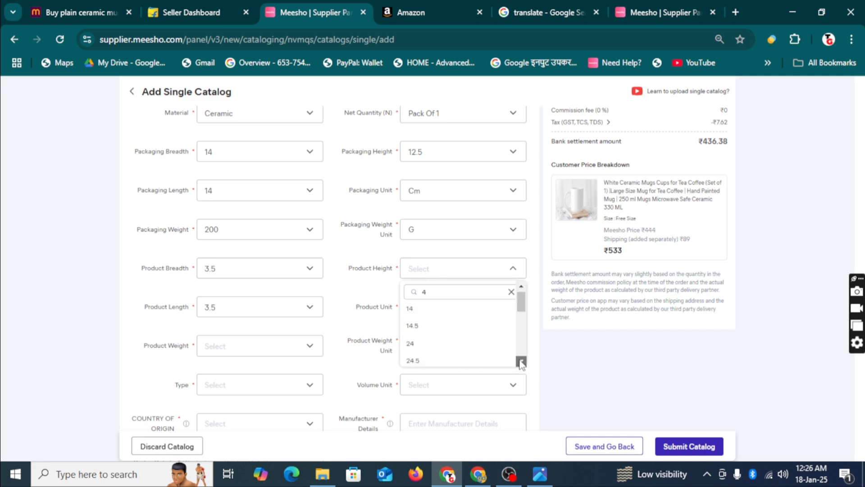
pyautogui.scroll(-2, 514, 361)
pyautogui.click(412, 348)
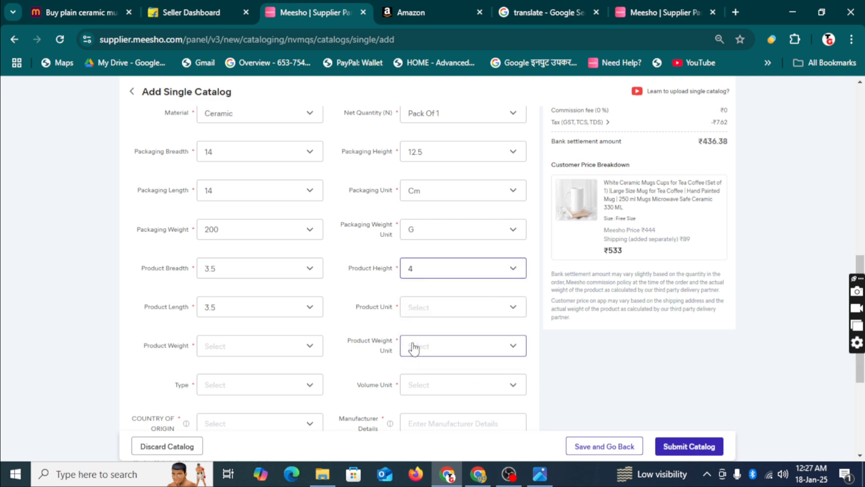
pyautogui.click(419, 317)
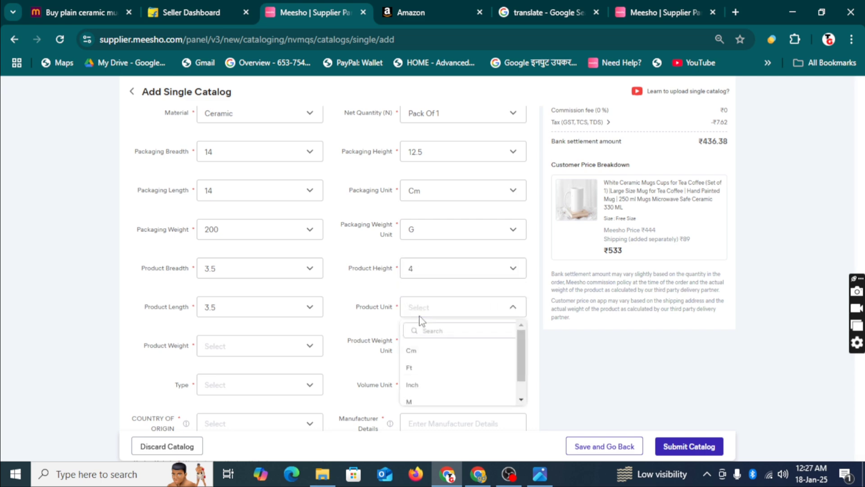
pyautogui.click(410, 384)
# Step: Set the Product Weight to 300 and its unit to G
pyautogui.scroll(-1, 288, 348)
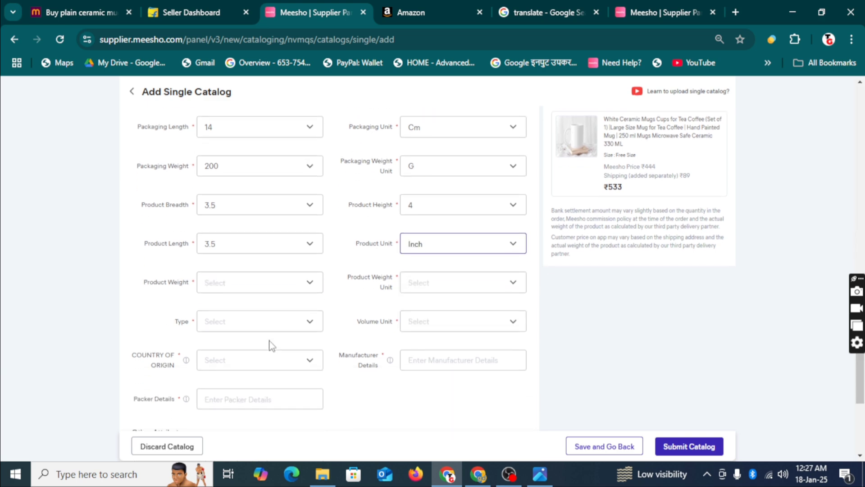
pyautogui.click(251, 295)
pyautogui.write('3')
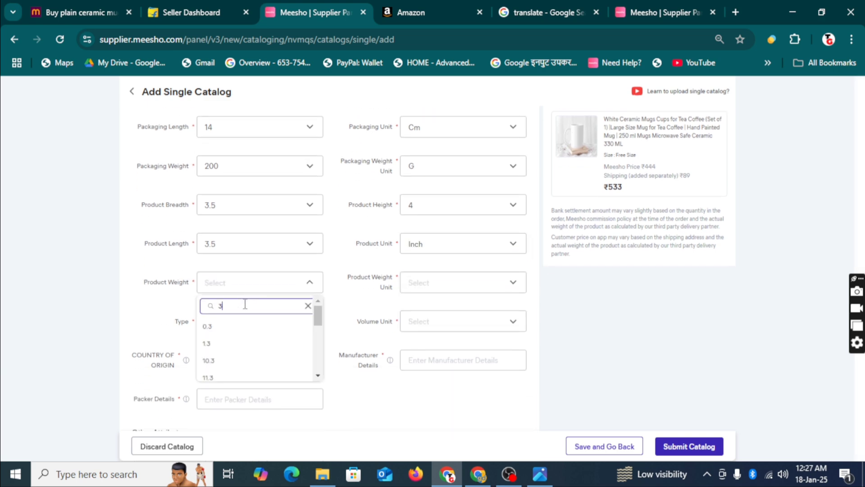
pyautogui.write('00')
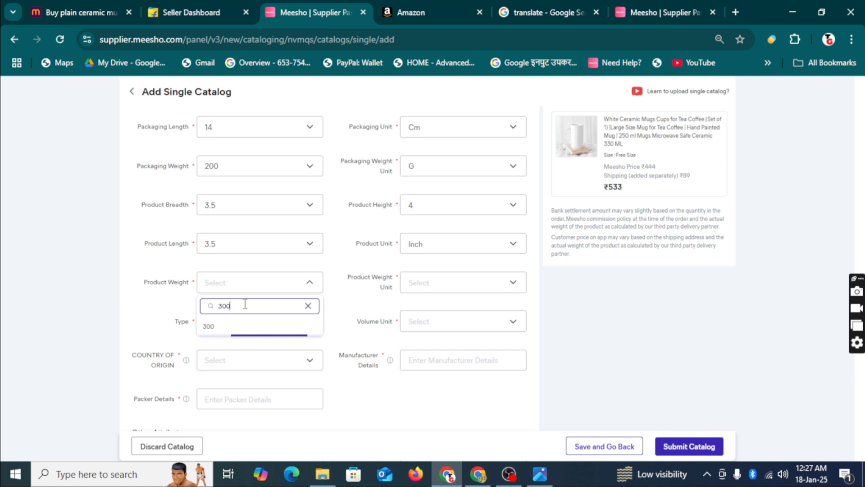
pyautogui.click(212, 327)
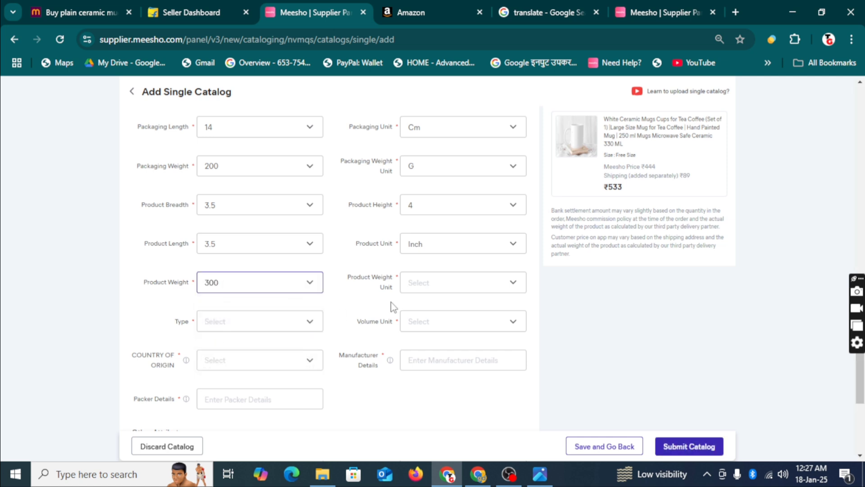
pyautogui.click(425, 291)
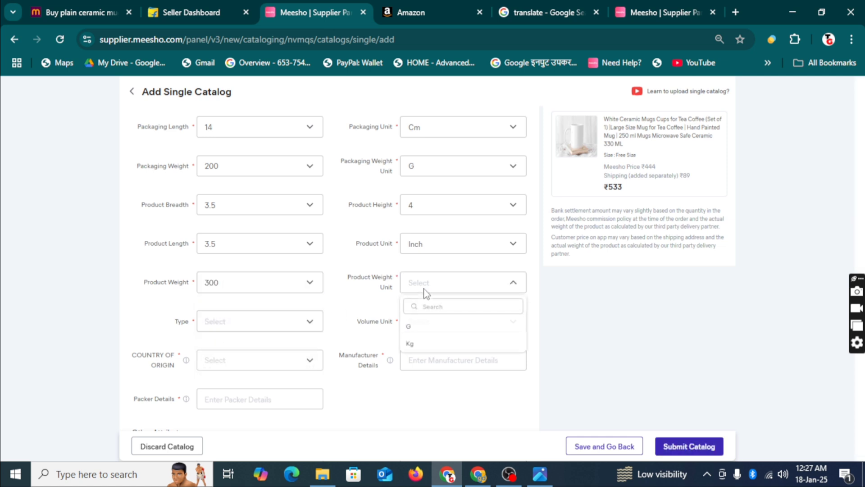
pyautogui.click(411, 328)
# Step: Set the Type to Coffe Cup and the Volume Unit to ml
pyautogui.click(225, 322)
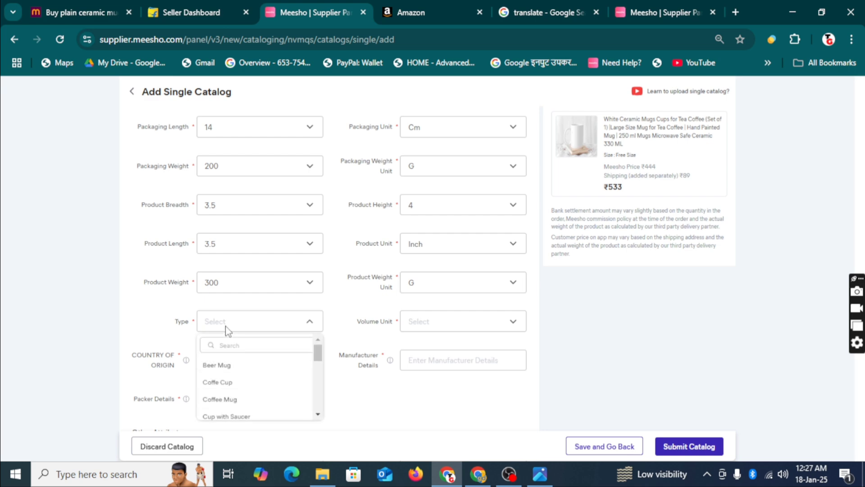
pyautogui.click(220, 384)
pyautogui.click(473, 329)
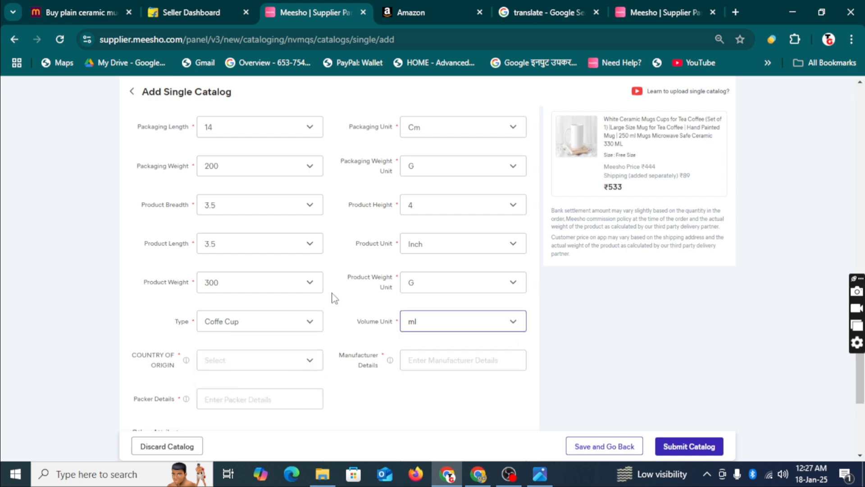
# Step: Set the Country of Origin to India
pyautogui.scroll(-1, 335, 299)
pyautogui.click(242, 297)
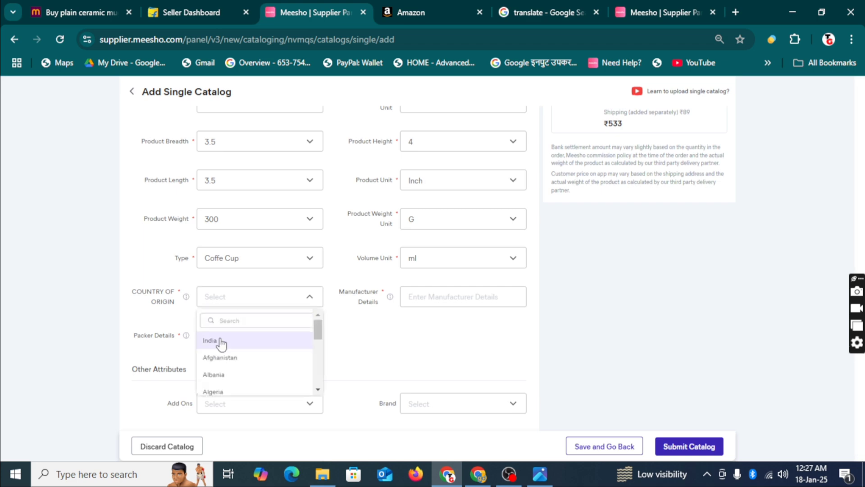
pyautogui.click(220, 343)
# Step: Fill in both the Manufacturer Details and the Packer Details with the saved entry GRAB DEAL INDIA
pyautogui.click(426, 303)
pyautogui.click(486, 329)
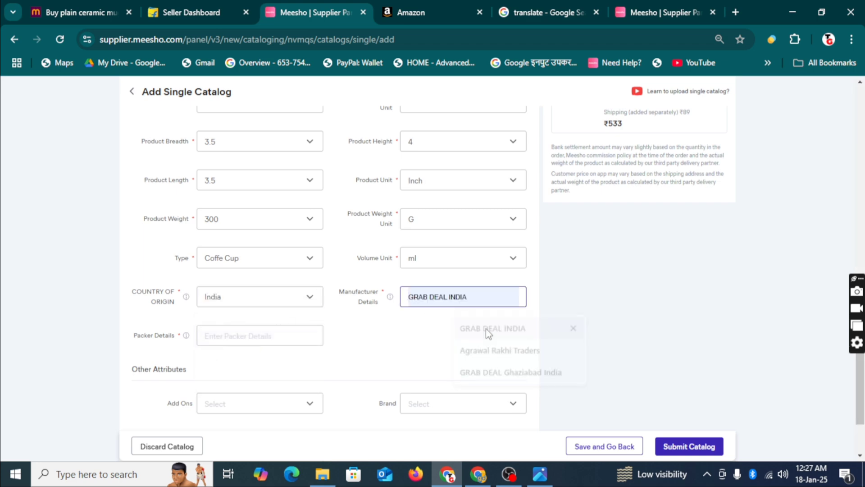
pyautogui.click(253, 337)
pyautogui.click(274, 368)
# Step: Leave Add Ons unselected and fill in the Importer Details under Other Attributes with GRAB DEAL INDIA
pyautogui.scroll(-2, 272, 341)
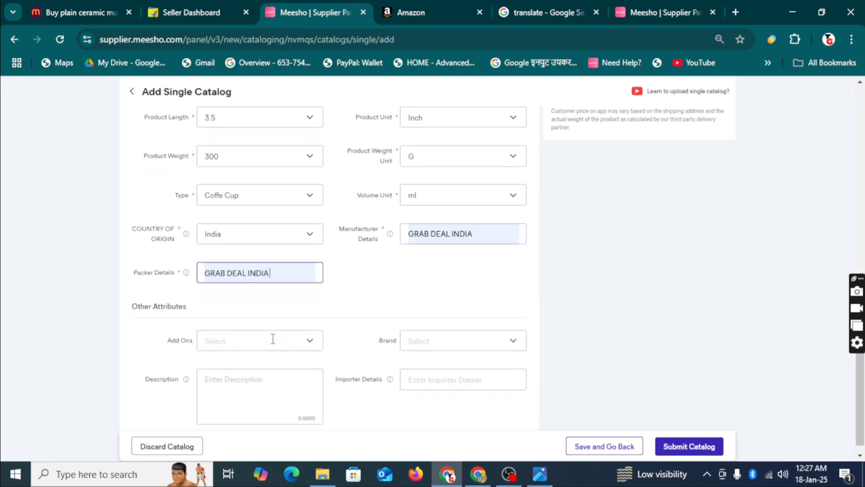
pyautogui.click(228, 335)
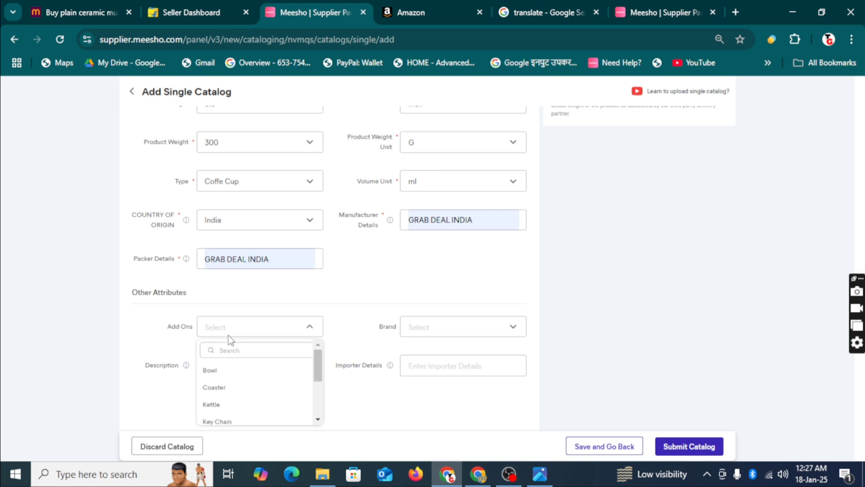
pyautogui.click(356, 300)
pyautogui.click(418, 368)
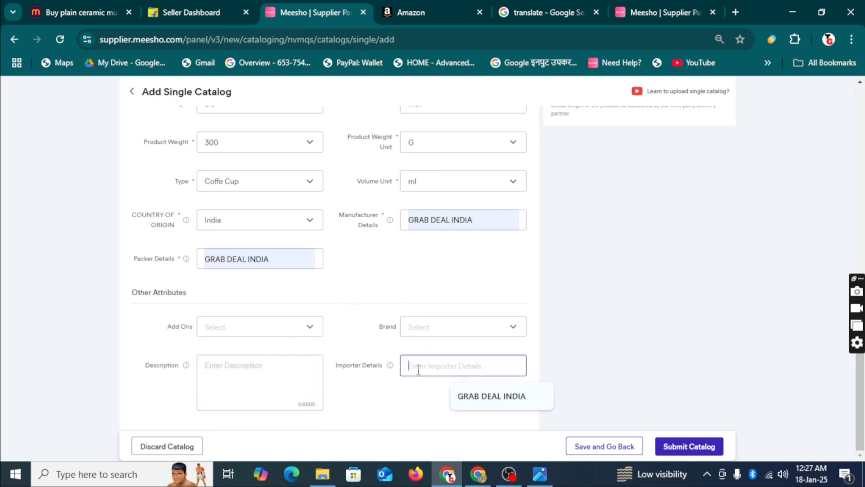
pyautogui.click(473, 401)
# Step: Switch to the "meesho 10 days challenge" Google Doc and copy the mug description from "offers beautifully" through "coffee, tea or green tea."
pyautogui.click(478, 473)
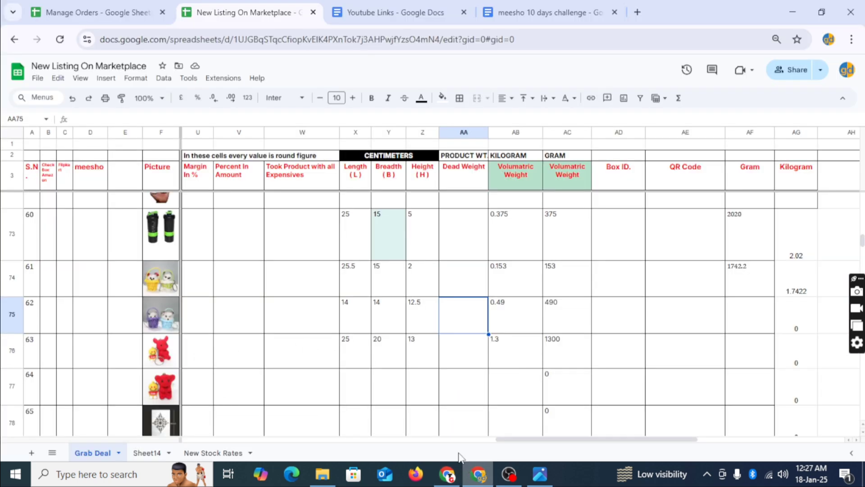
pyautogui.click(517, 14)
pyautogui.scroll(10, 351, 293)
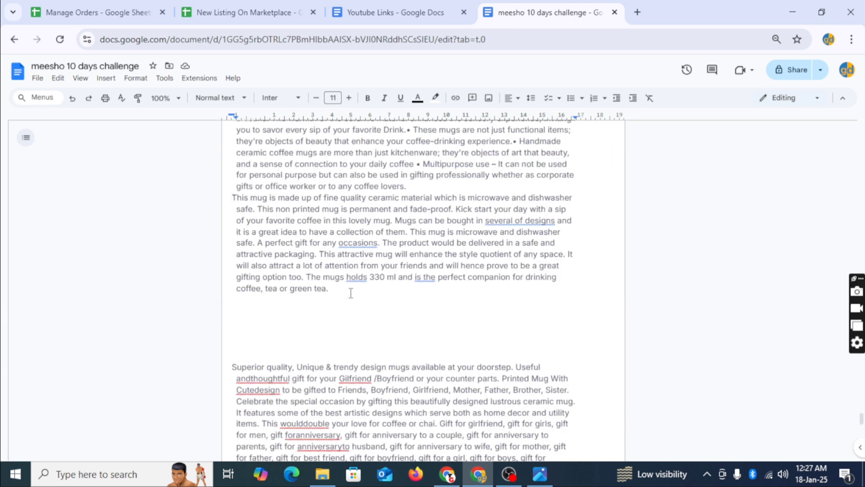
pyautogui.scroll(5, 351, 293)
pyautogui.click(233, 334)
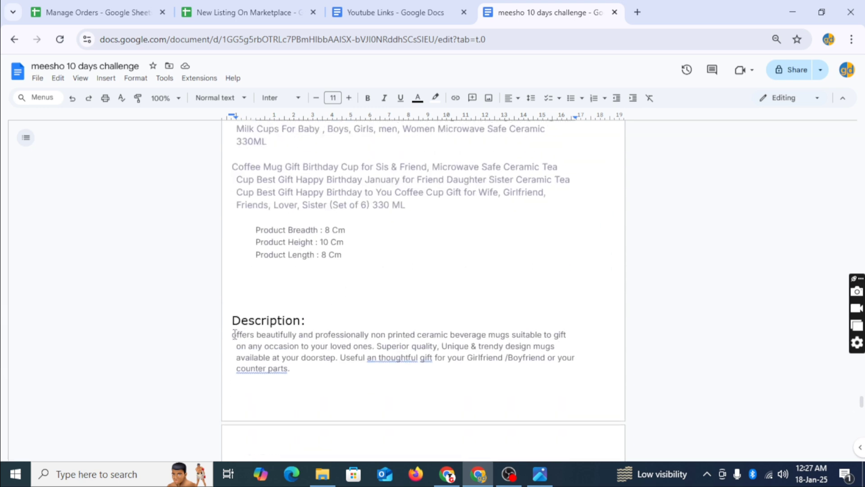
pyautogui.scroll(-8, 304, 303)
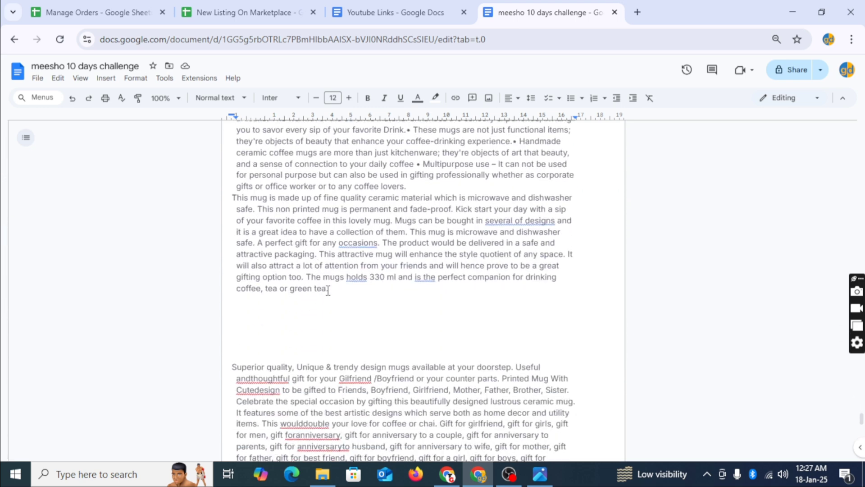
pyautogui.keyDown('shift'); pyautogui.click(334, 294); pyautogui.keyUp('shift')
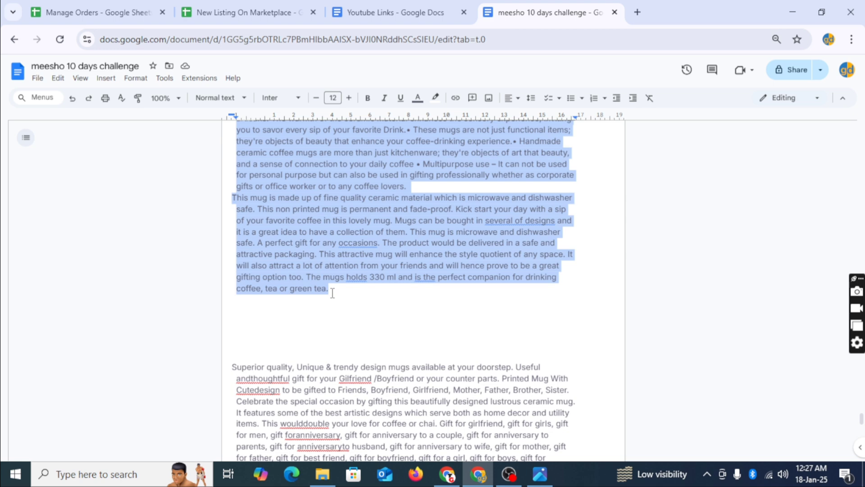
# Step: Return to the Meesho catalog form and paste the copied mug text into the Description
pyautogui.click(447, 474)
pyautogui.click(268, 369)
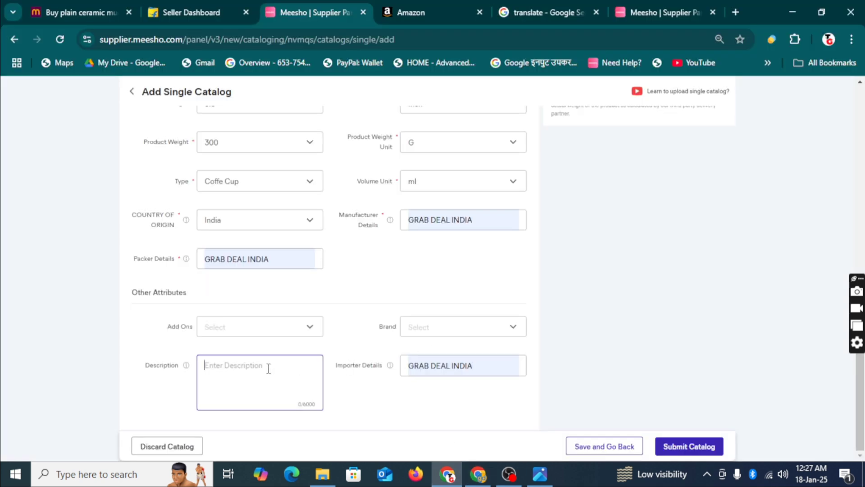
pyautogui.hotkey('ctrl', 'v')
# Step: Open the details of Product 2 in the catalog
pyautogui.scroll(5, 270, 374)
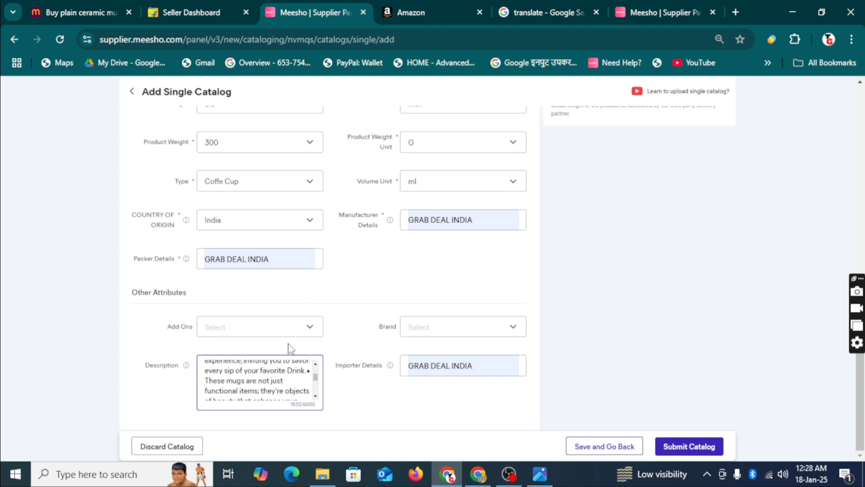
pyautogui.scroll(15, 286, 325)
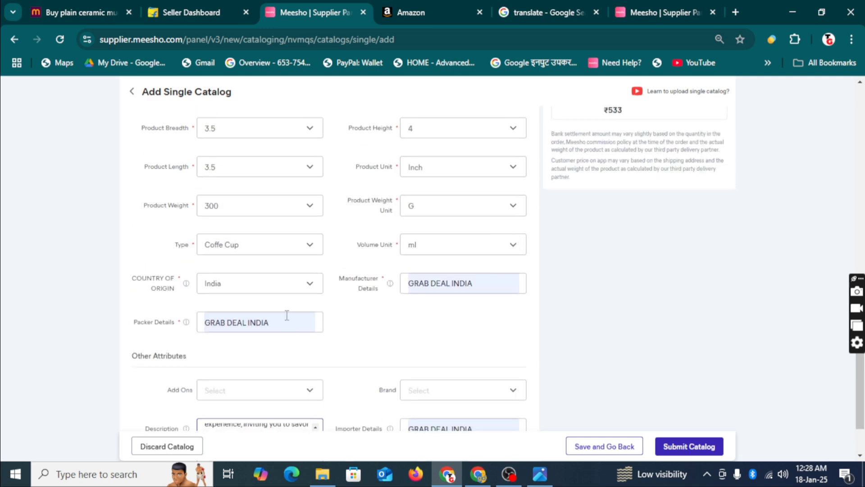
pyautogui.scroll(-12, 252, 268)
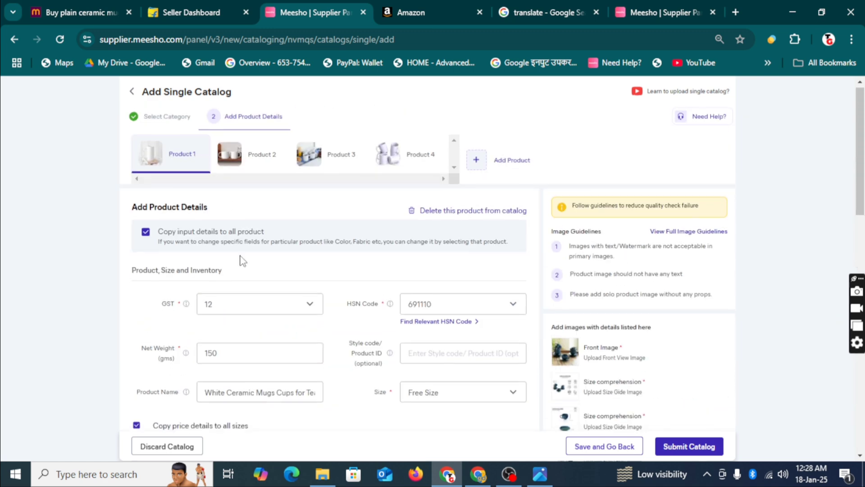
pyautogui.scroll(15, 286, 325)
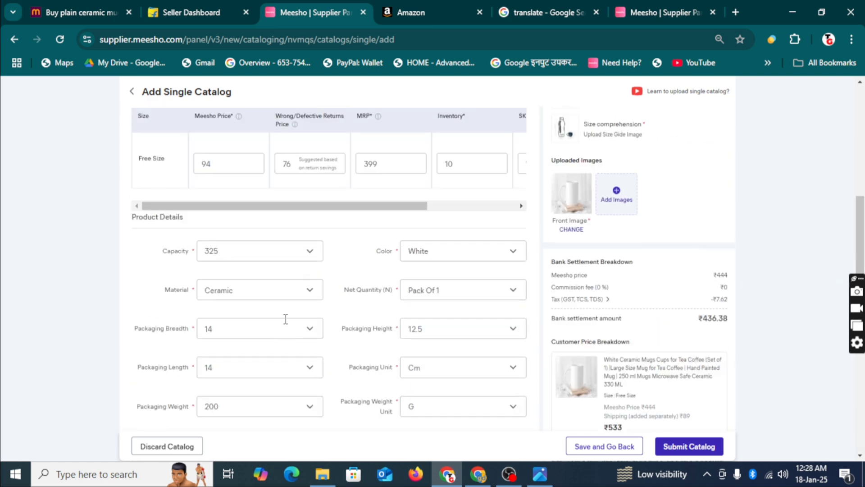
pyautogui.click(261, 160)
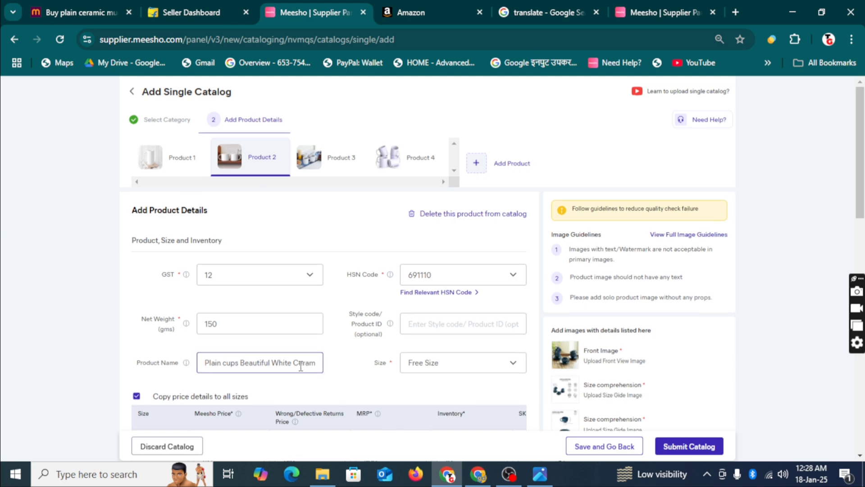
# Step: Set Product 2's Packaging Breadth to 13.5
pyautogui.scroll(-7, 299, 367)
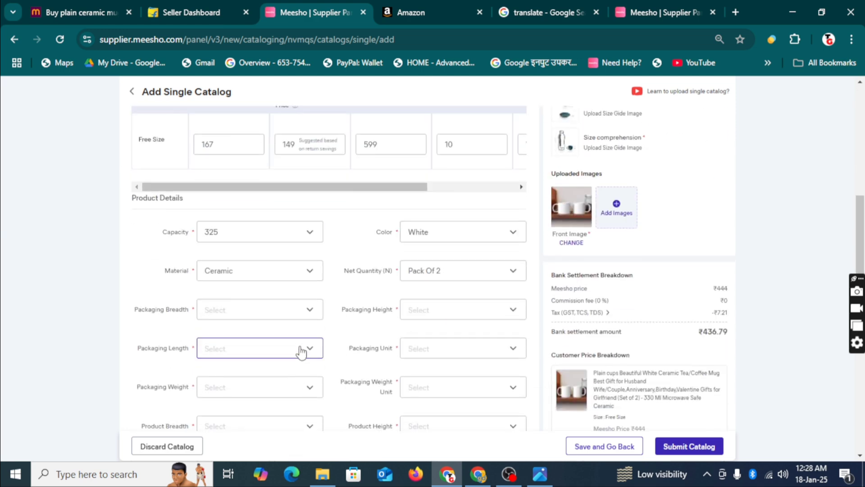
pyautogui.scroll(-1, 301, 352)
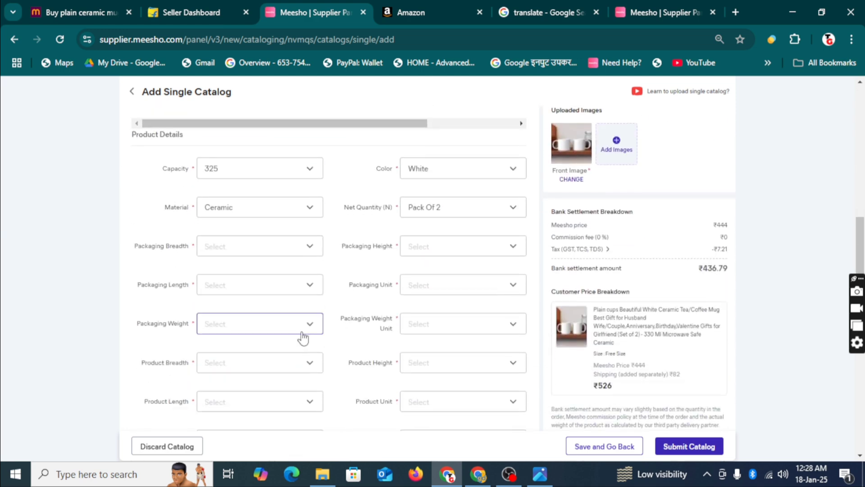
pyautogui.click(234, 260)
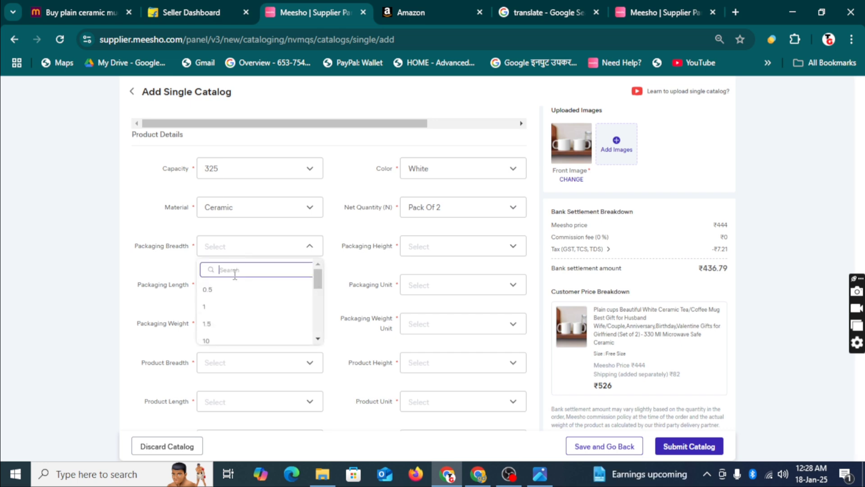
pyautogui.write('13')
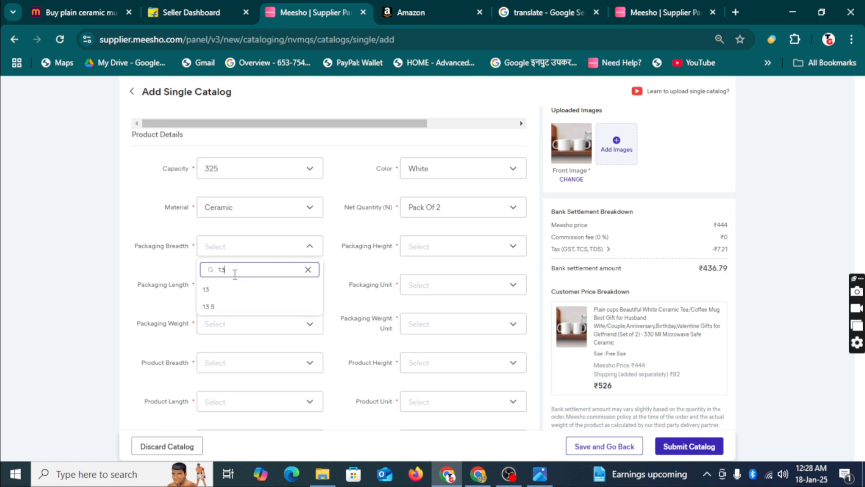
pyautogui.click(216, 308)
# Step: Set Product 2's Packaging Height to 11.5
pyautogui.click(427, 256)
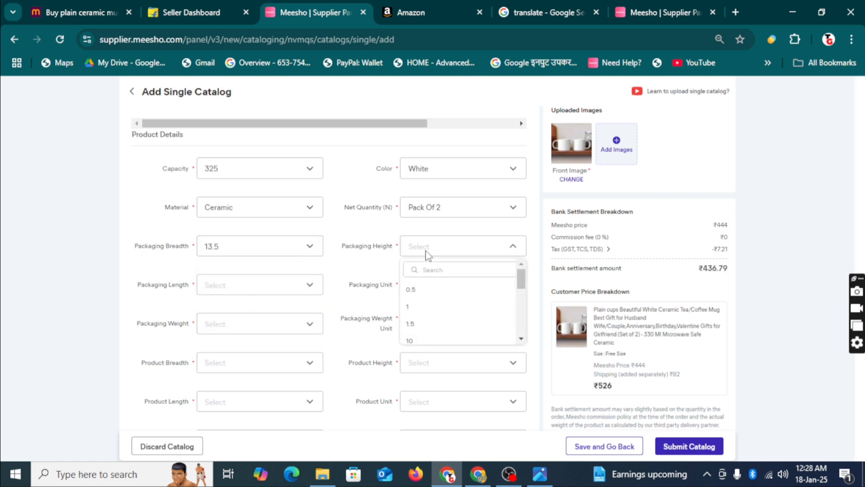
pyautogui.click(424, 270)
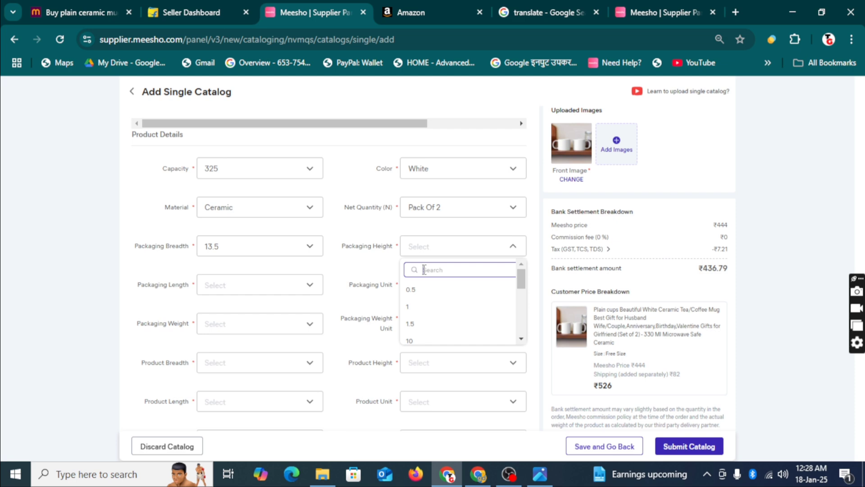
pyautogui.write('1')
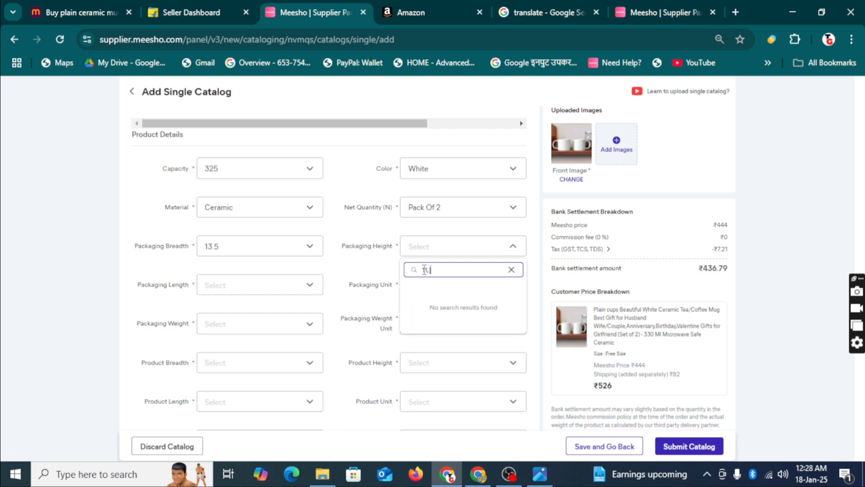
pyautogui.write('1,]')
pyautogui.press('BackSpace')
pyautogui.press('BackSpace')
pyautogui.write('.')
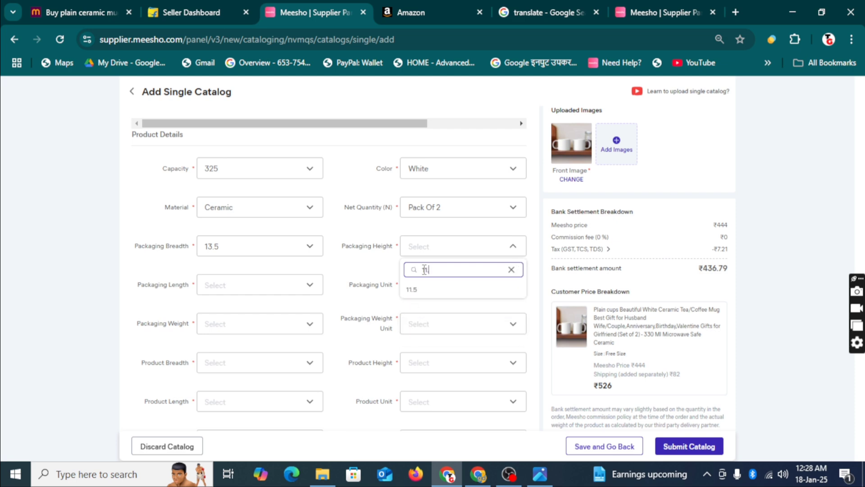
pyautogui.click(415, 292)
# Step: Set Product 2's Packaging Length to 23.5 and its Packaging Unit to Cm
pyautogui.click(240, 290)
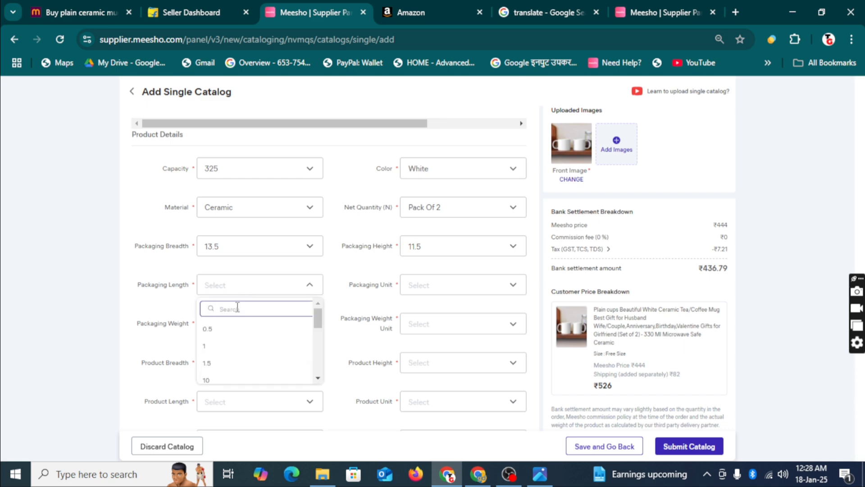
pyautogui.write('23.5')
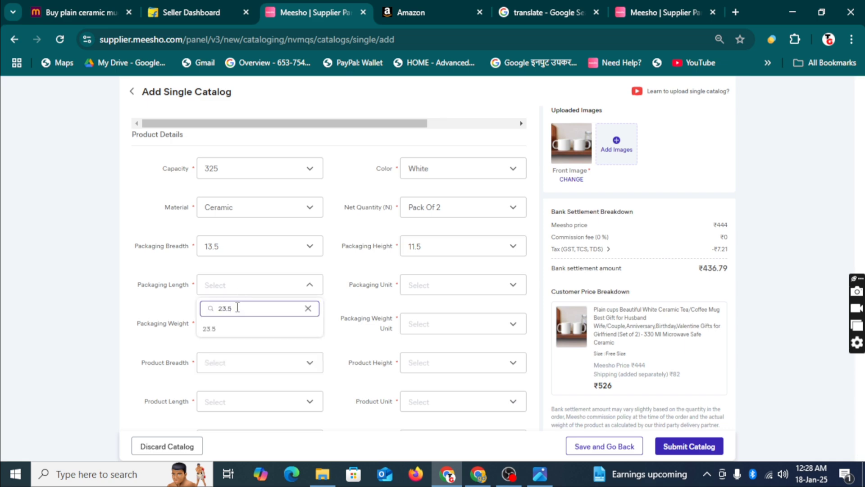
pyautogui.click(217, 331)
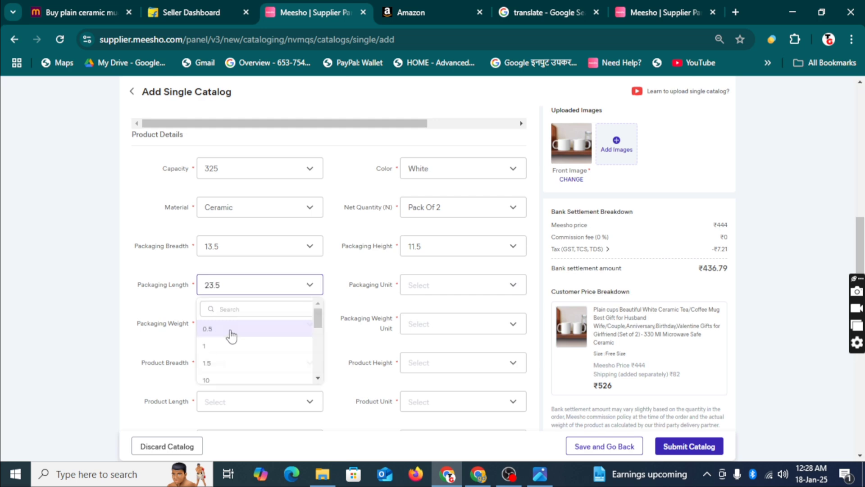
pyautogui.click(418, 295)
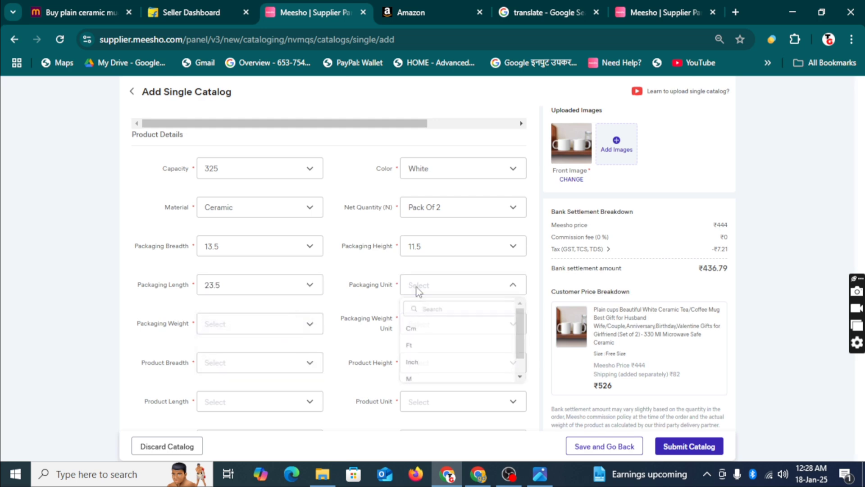
pyautogui.click(411, 334)
# Step: Set Product 2's Packaging Weight to 350 and its Packaging Weight Unit to G
pyautogui.click(256, 325)
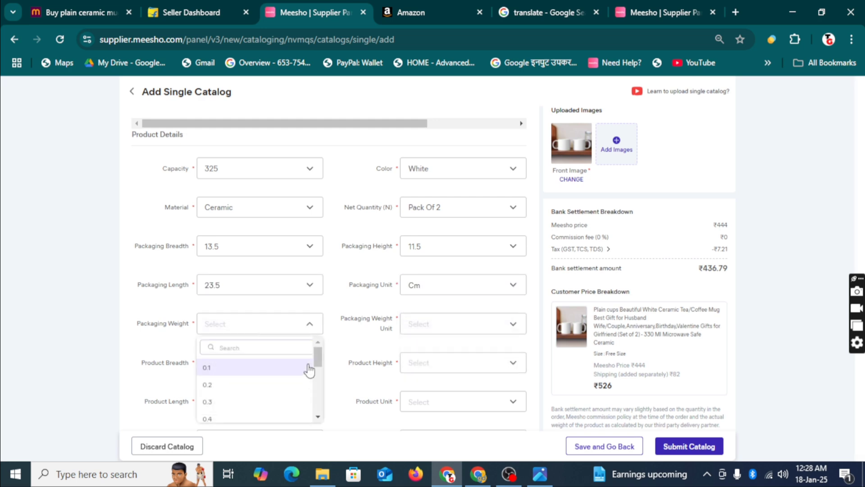
pyautogui.scroll(-20, 318, 417)
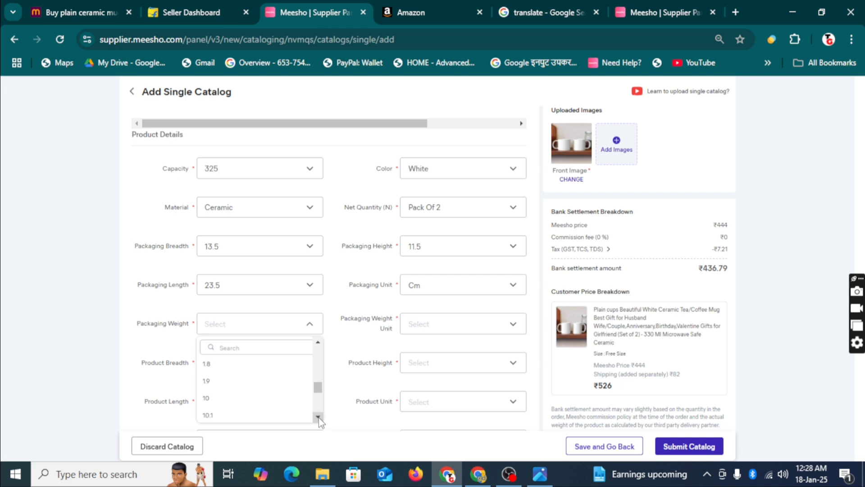
pyautogui.click(260, 348)
pyautogui.write('400')
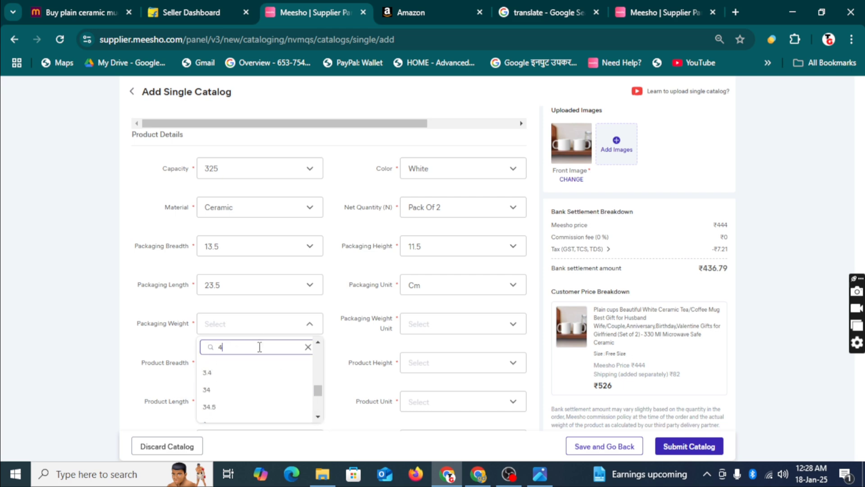
pyautogui.press('BackSpace')
pyautogui.press('BackSpace')
pyautogui.press('BackSpace')
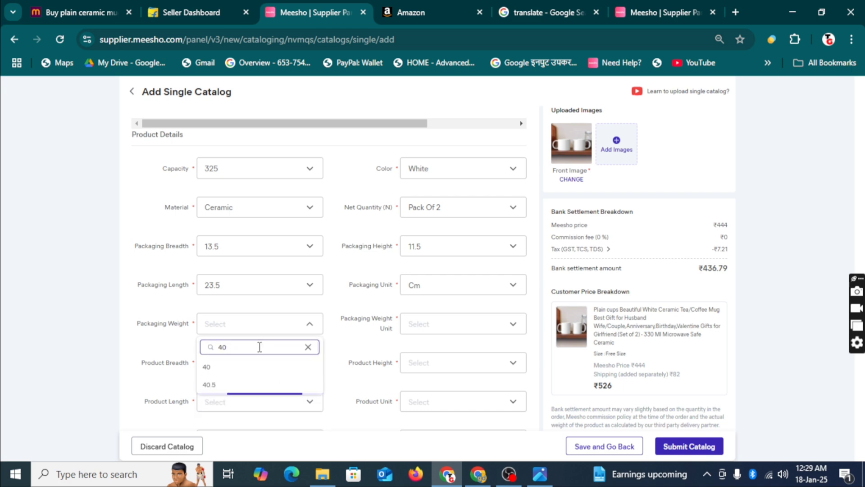
pyautogui.write('350')
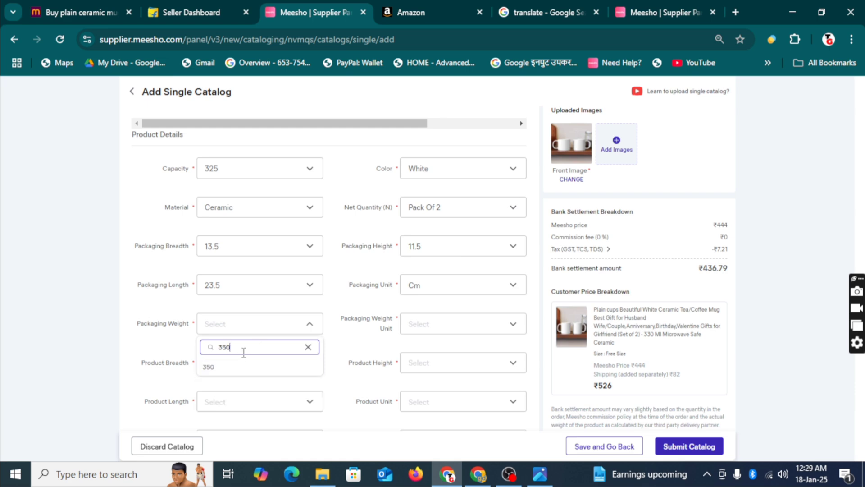
pyautogui.press('BackSpace')
pyautogui.press('BackSpace')
pyautogui.write('75')
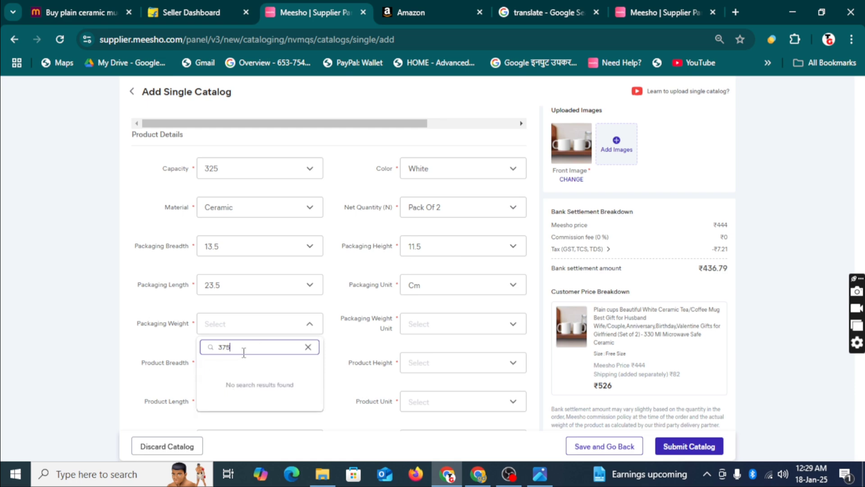
pyautogui.press('BackSpace')
pyautogui.press('BackSpace')
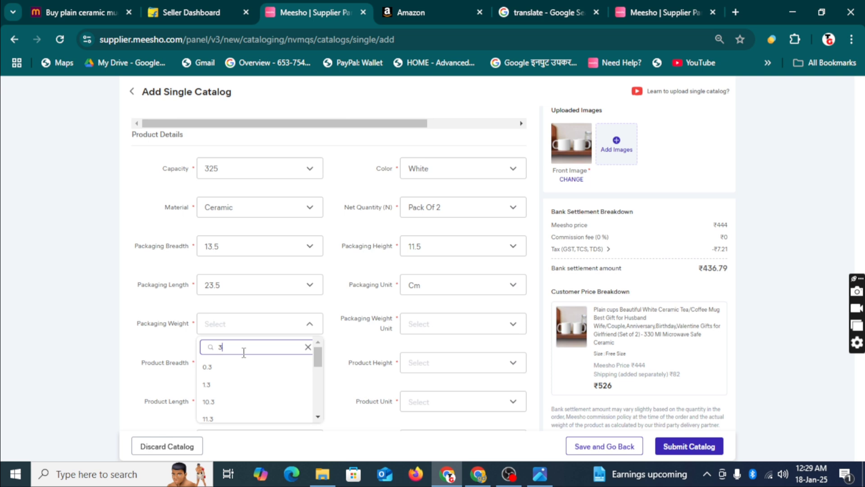
pyautogui.write('50')
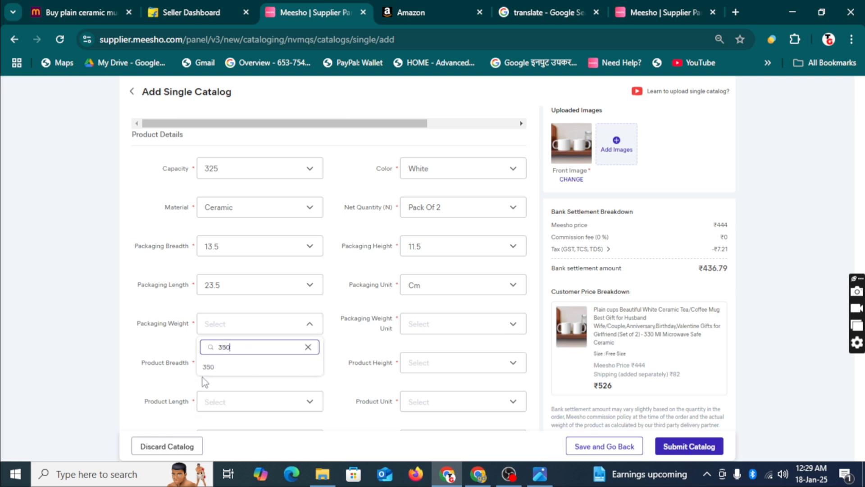
pyautogui.click(208, 367)
pyautogui.click(455, 331)
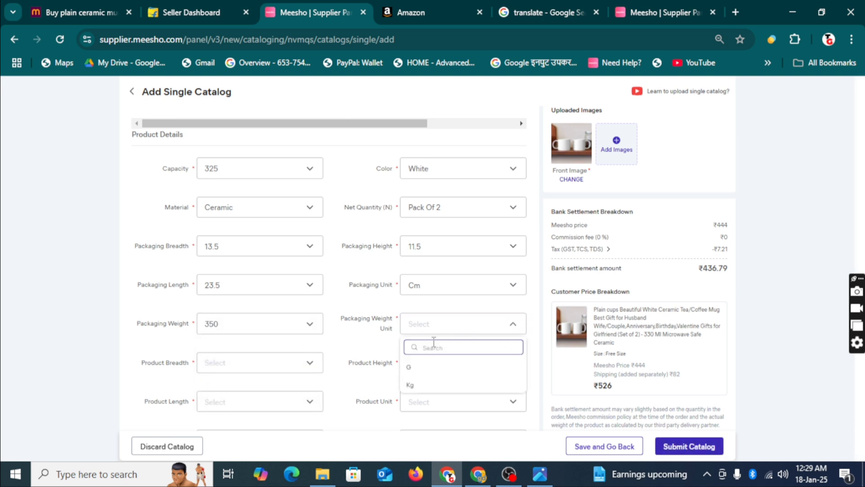
pyautogui.click(410, 367)
# Step: Re-enter 167 as Product 2's Meesho Price and check the price in the Customer Price Breakdown
pyautogui.scroll(-2, 276, 315)
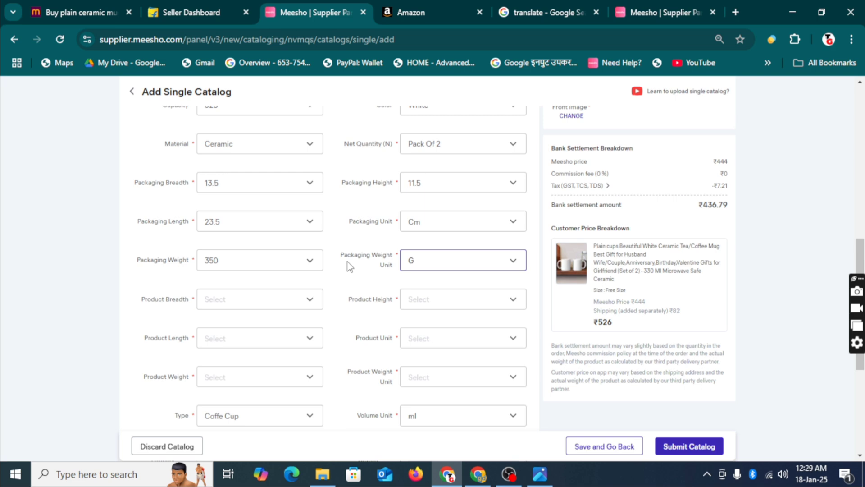
pyautogui.scroll(10, 347, 266)
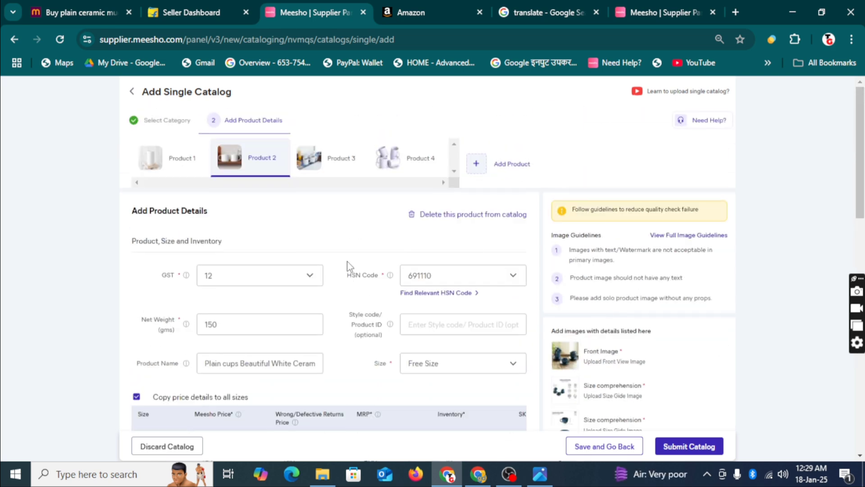
pyautogui.scroll(-5, 347, 266)
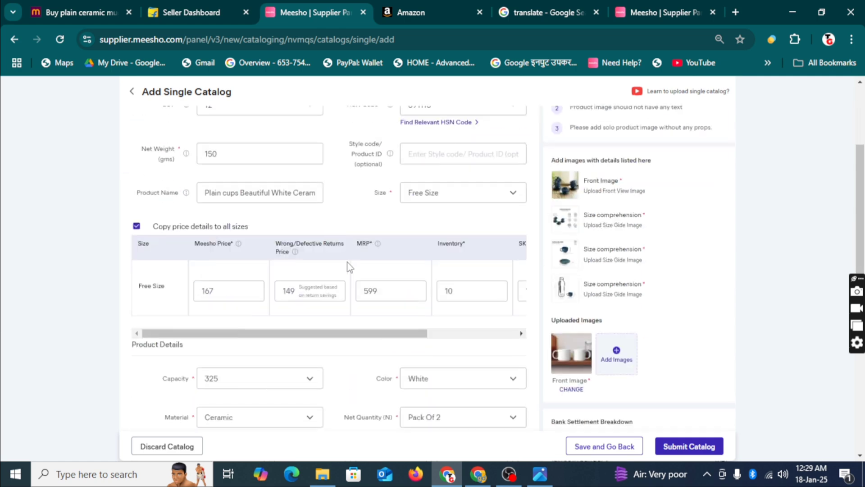
pyautogui.scroll(4, 347, 266)
pyautogui.scroll(-3, 347, 266)
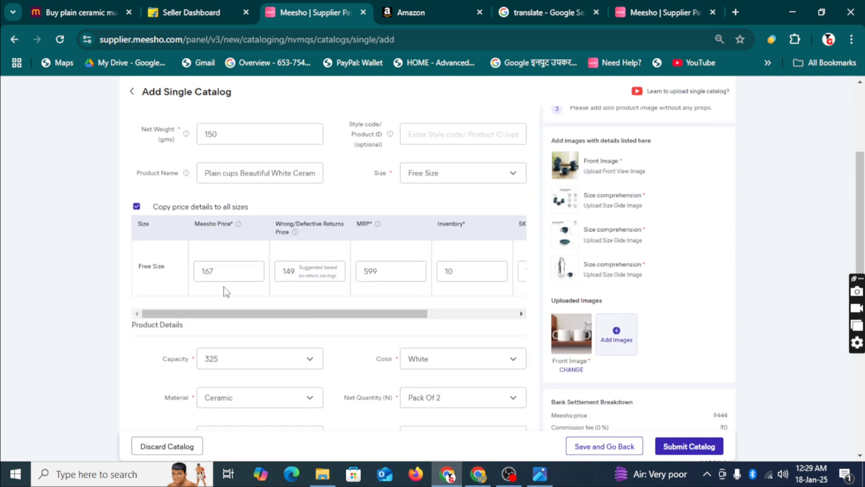
pyautogui.scroll(-4, 630, 290)
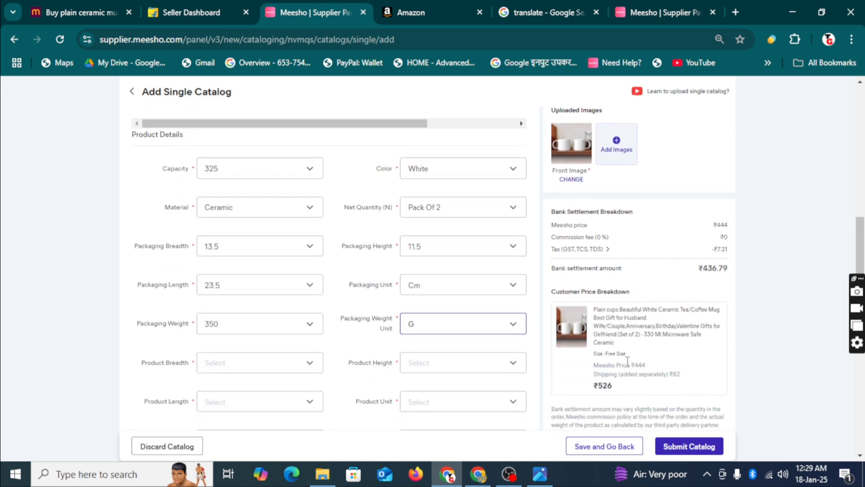
pyautogui.scroll(3, 624, 366)
pyautogui.click(225, 217)
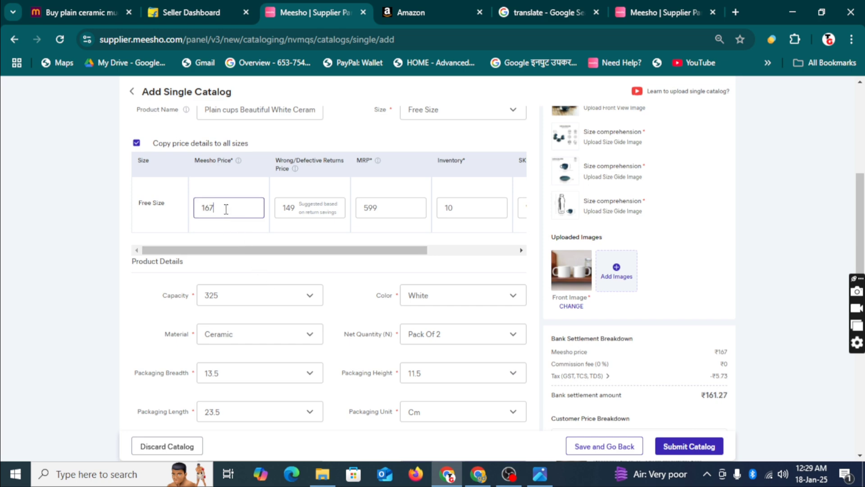
pyautogui.press('BackSpace')
pyautogui.press('BackSpace')
pyautogui.press('BackSpace')
pyautogui.write('1')
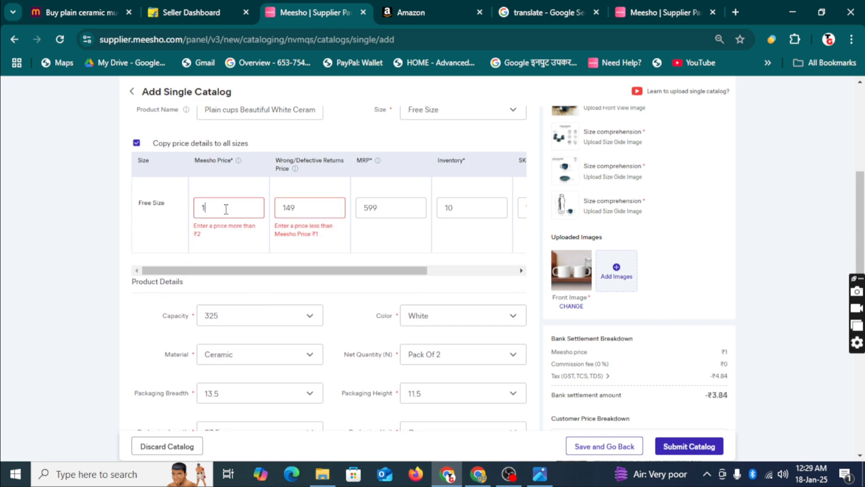
pyautogui.write('67')
pyautogui.scroll(-5, 699, 313)
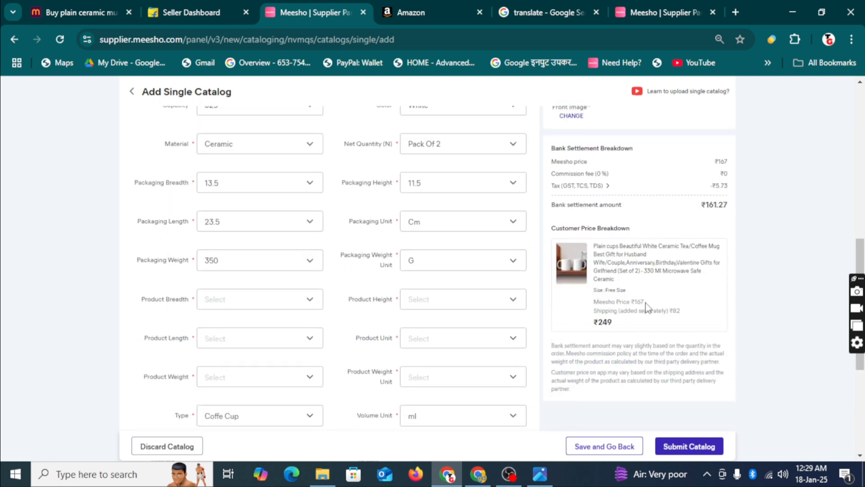
pyautogui.moveTo(645, 308); pyautogui.dragTo(590, 302)
pyautogui.click(604, 303)
pyautogui.scroll(5, 612, 321)
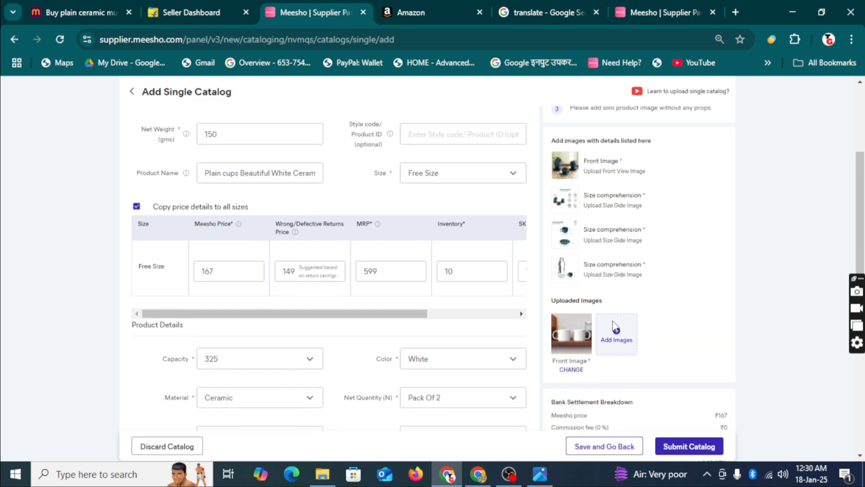
# Step: Set both the Product Breadth and the Product Length of Product 2 to 3.5
pyautogui.scroll(-5, 320, 301)
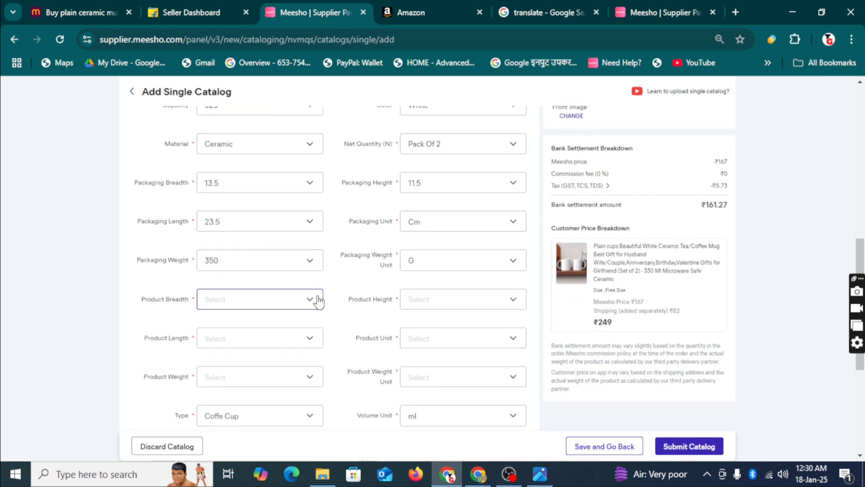
pyautogui.scroll(-1, 318, 301)
pyautogui.click(240, 244)
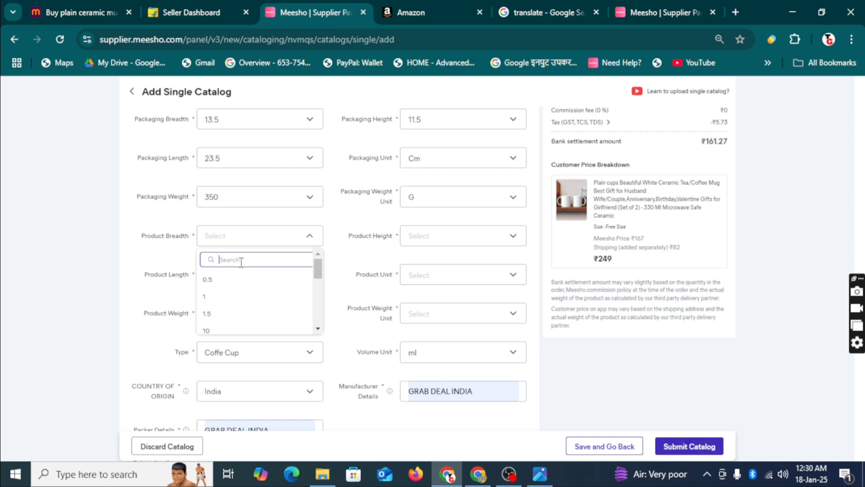
pyautogui.write('3.5')
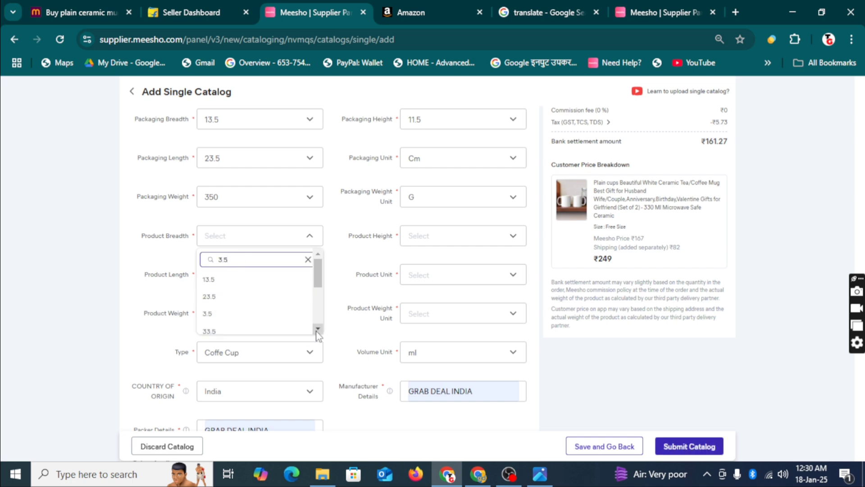
pyautogui.click(208, 314)
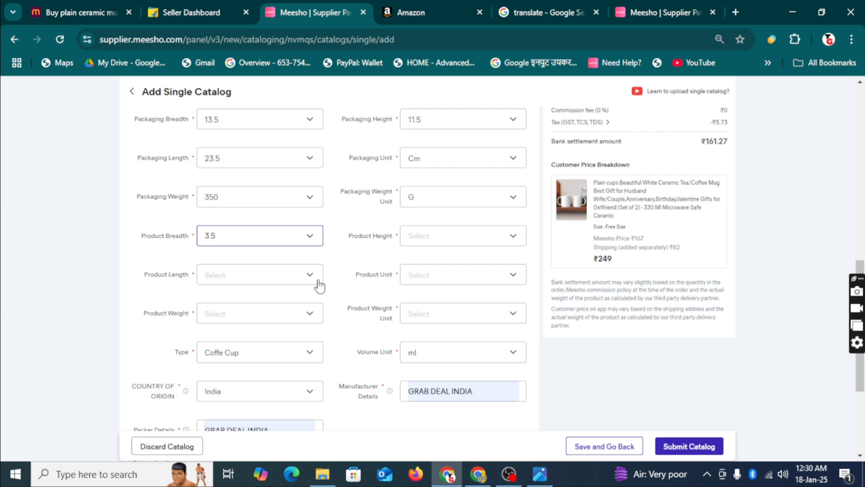
pyautogui.click(257, 288)
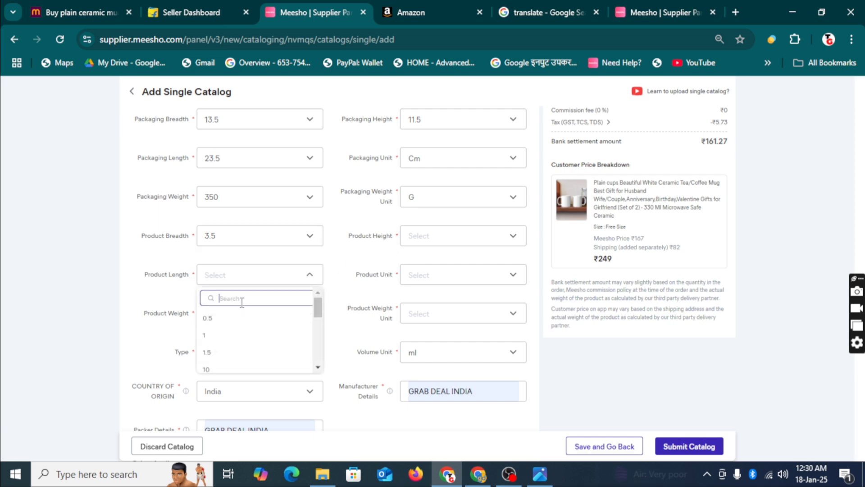
pyautogui.write('3.5')
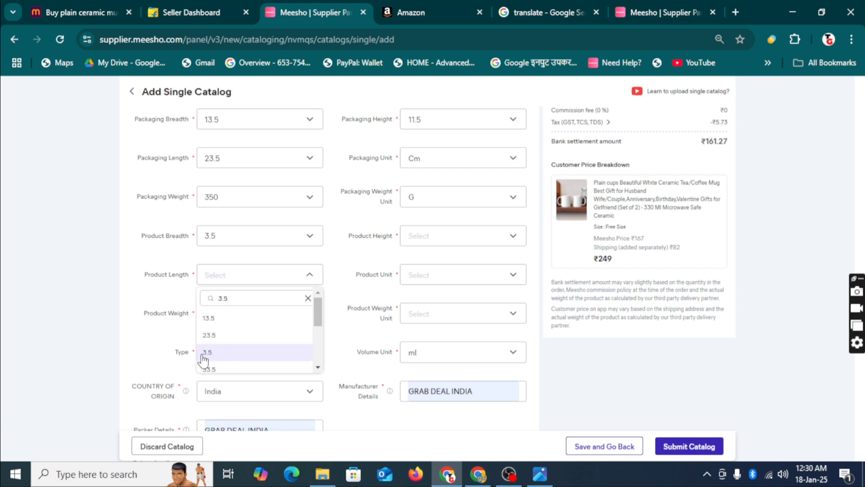
pyautogui.click(207, 352)
# Step: Set Product 2's Product Height to 4 and its Product Unit to Inch
pyautogui.click(476, 245)
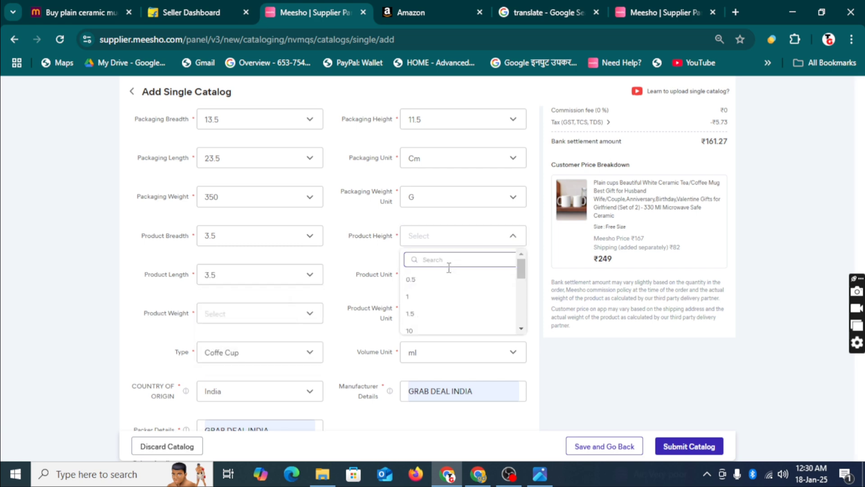
pyautogui.write('4')
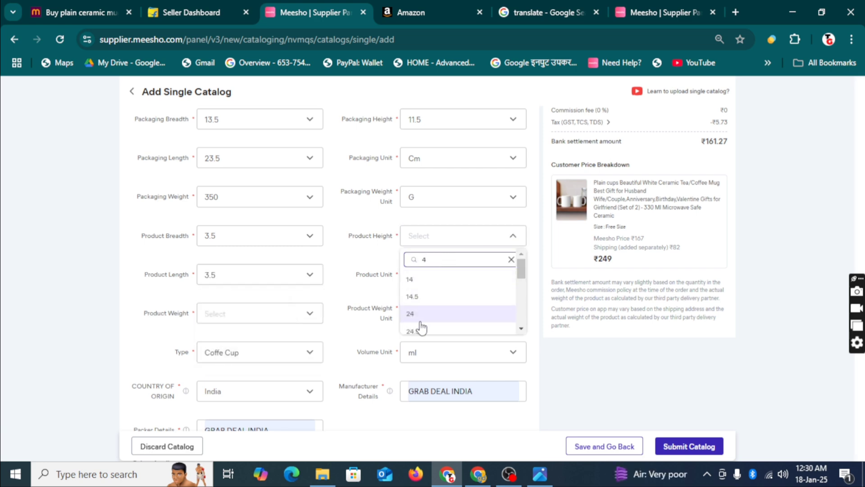
pyautogui.click(521, 329)
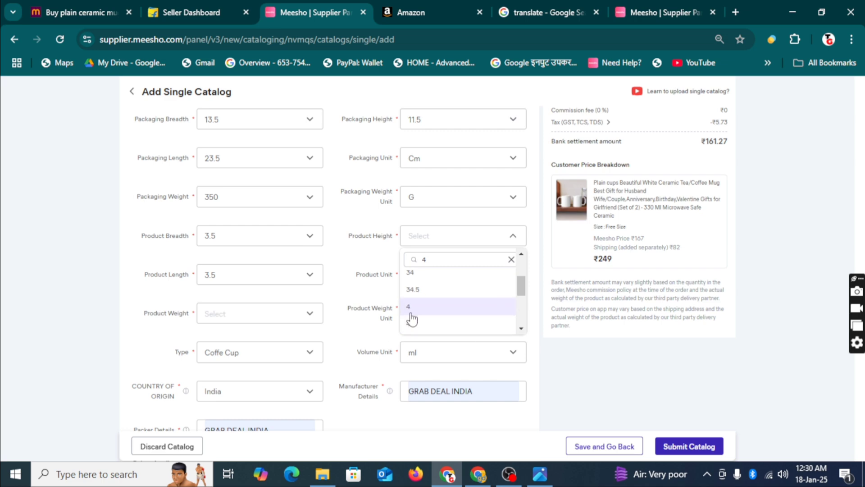
pyautogui.click(410, 314)
pyautogui.click(423, 282)
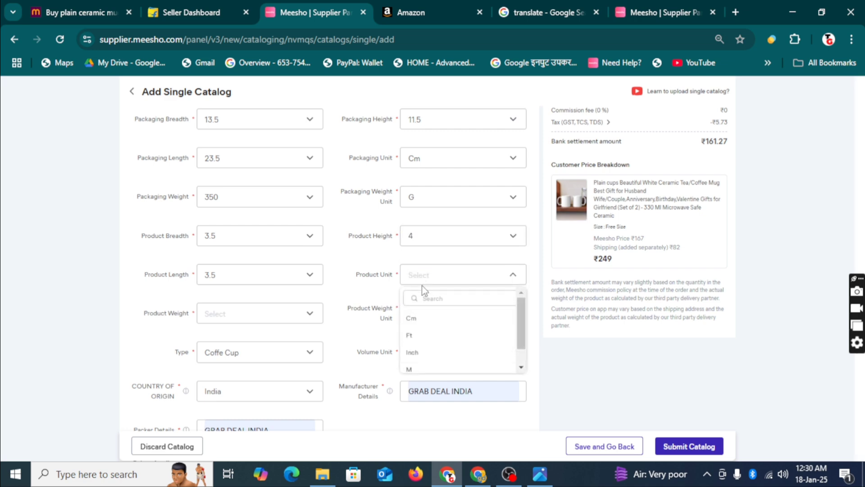
pyautogui.click(414, 353)
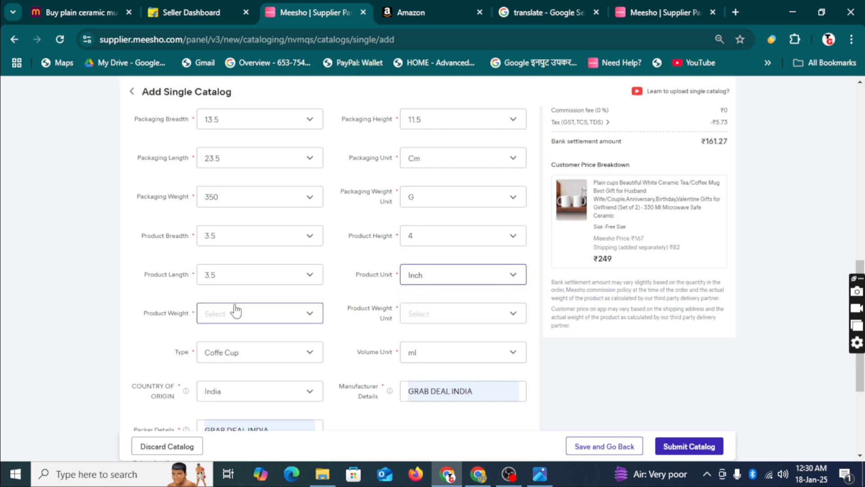
# Step: Set Product 2's Product Weight to 300 and its Product Weight Unit to G
pyautogui.click(217, 321)
pyautogui.click(225, 338)
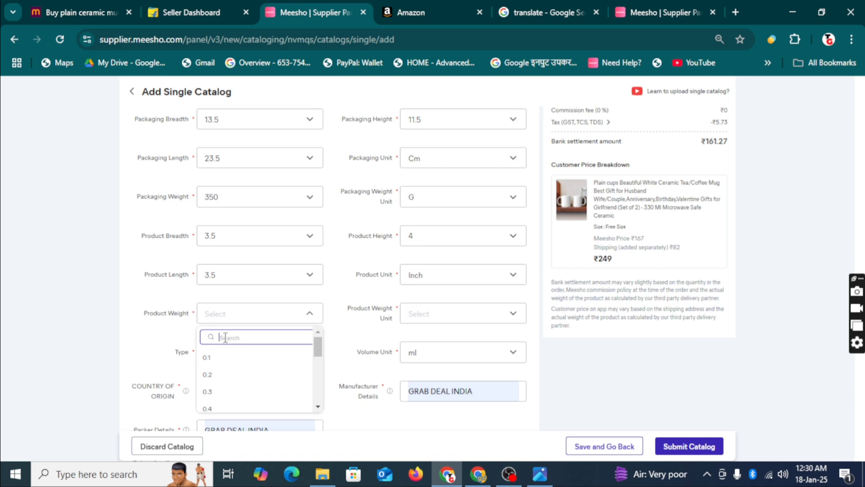
pyautogui.write('300')
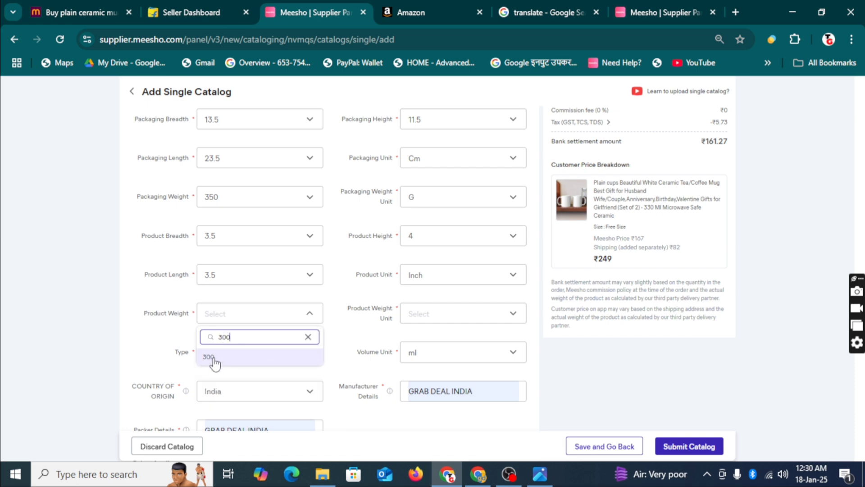
pyautogui.click(217, 357)
pyautogui.click(452, 319)
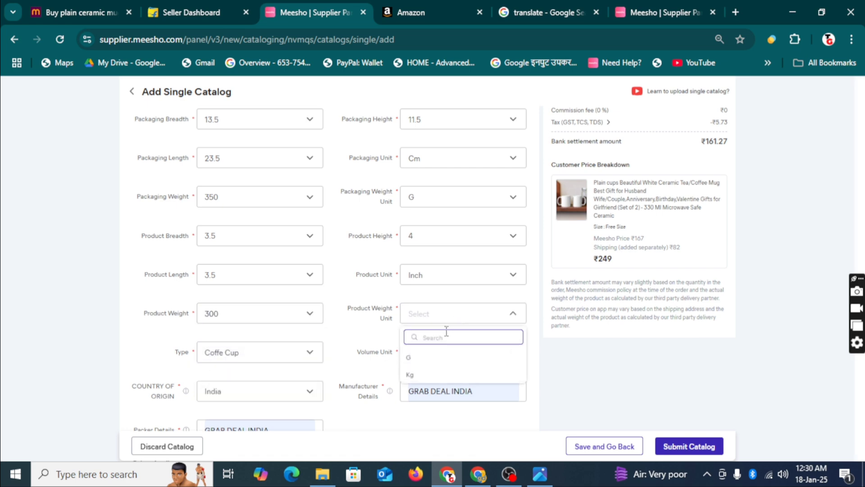
pyautogui.click(411, 357)
pyautogui.scroll(-2, 348, 305)
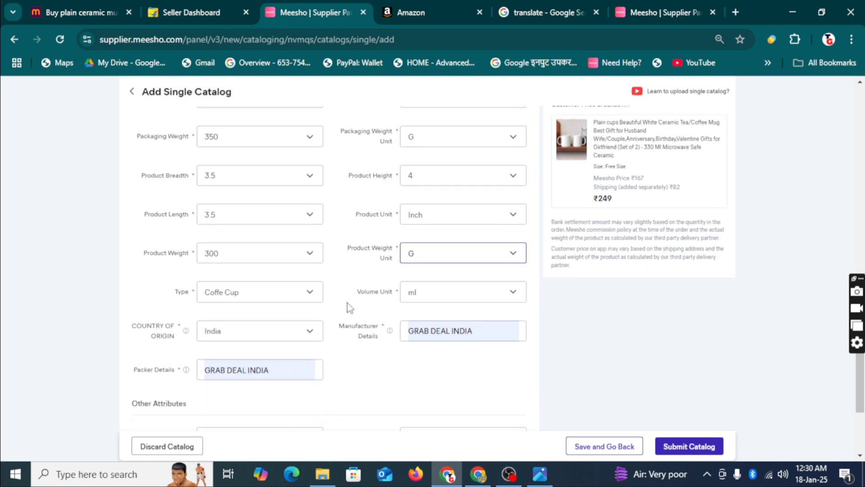
pyautogui.scroll(-3, 293, 331)
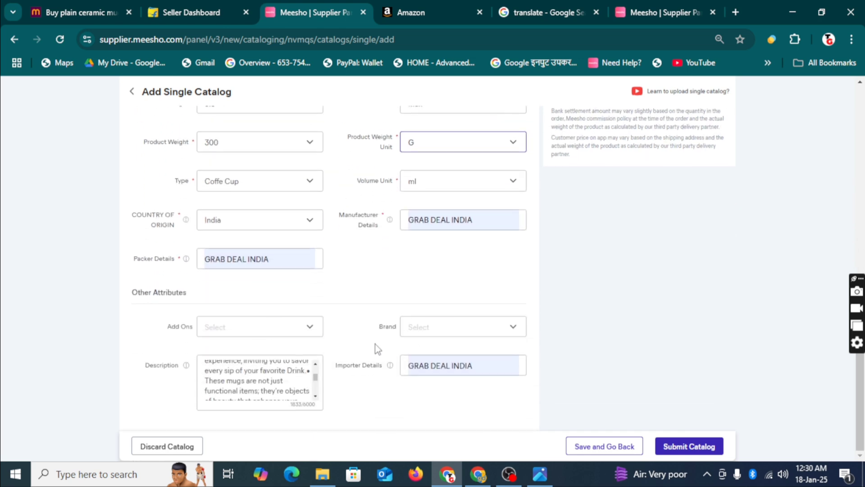
pyautogui.scroll(15, 374, 347)
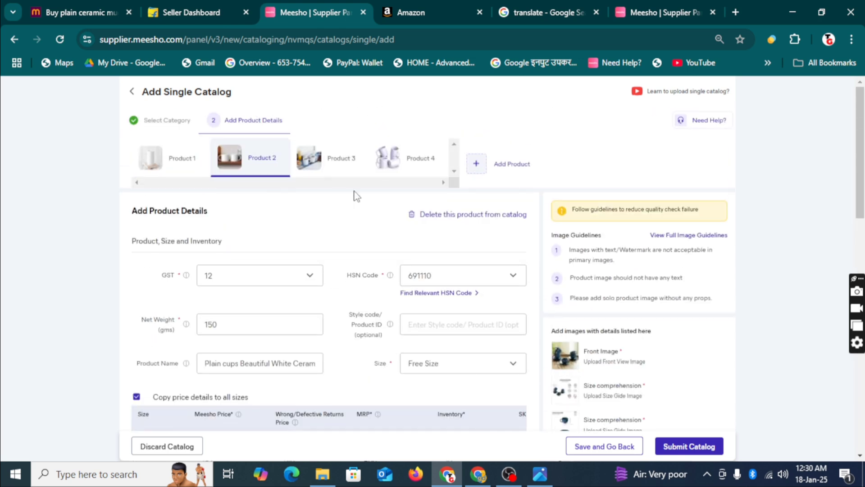
# Step: Open Product 3 of the catalog and set its Packaging Breadth to 22.5
pyautogui.click(332, 167)
pyautogui.scroll(-10, 272, 217)
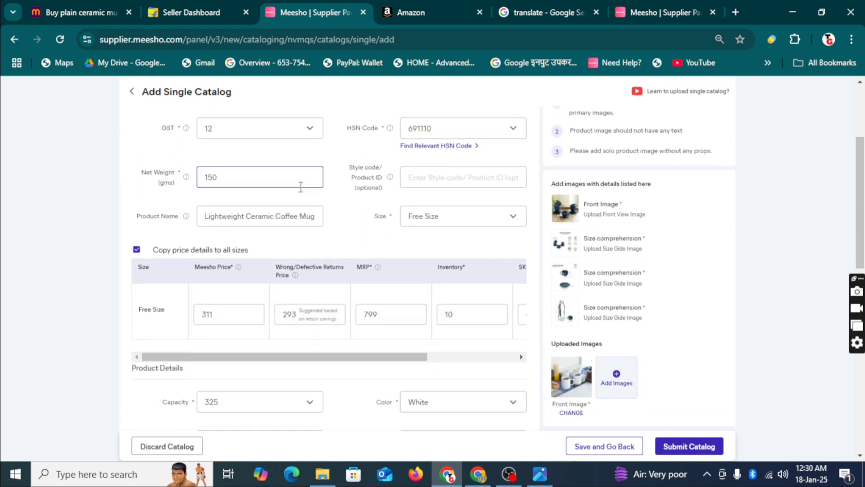
pyautogui.scroll(-5, 271, 217)
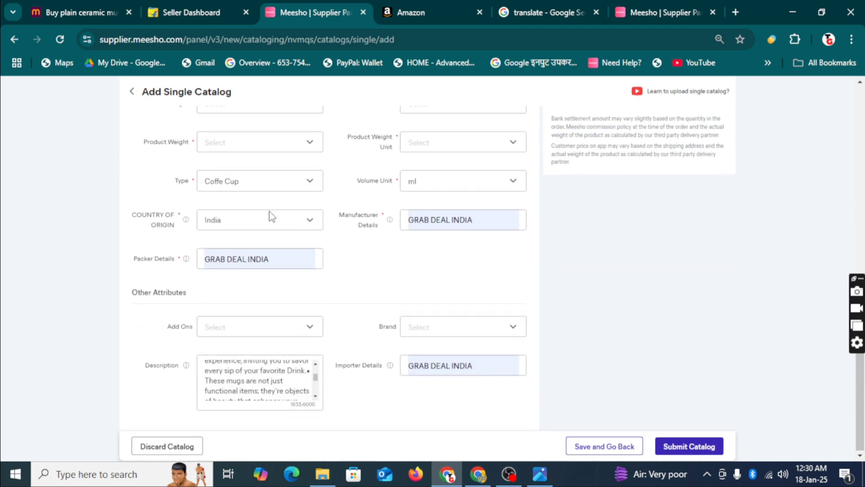
pyautogui.scroll(7, 337, 289)
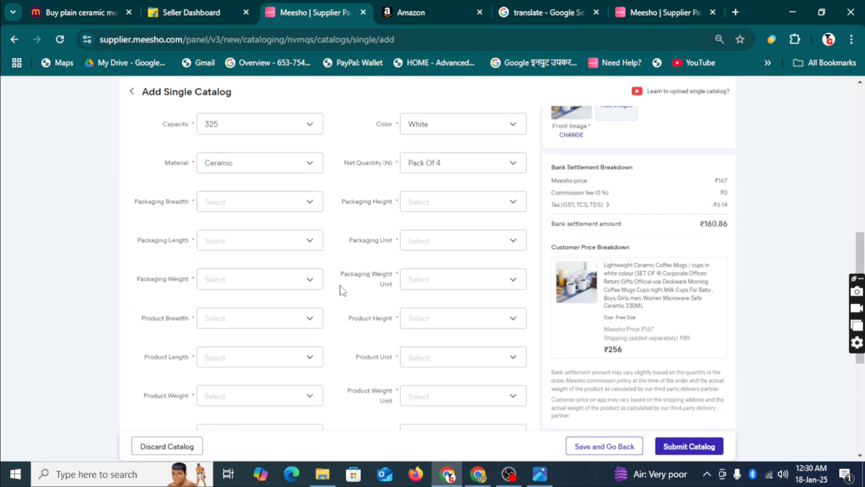
pyautogui.click(241, 269)
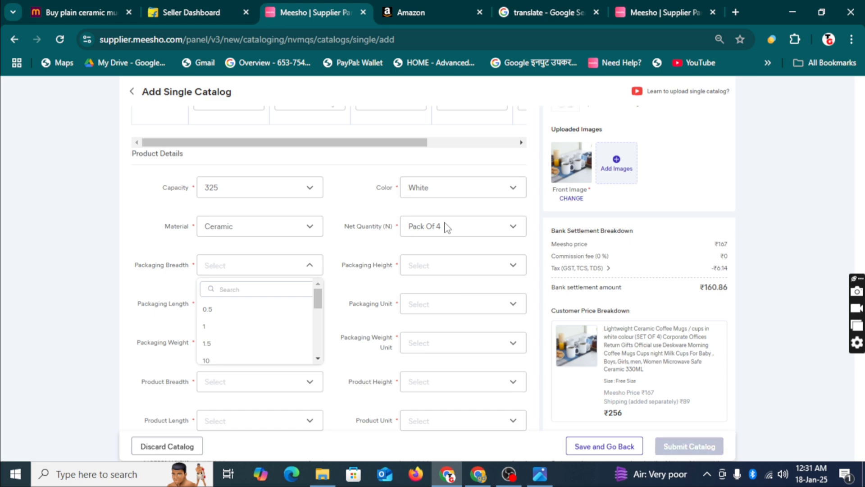
pyautogui.click(242, 296)
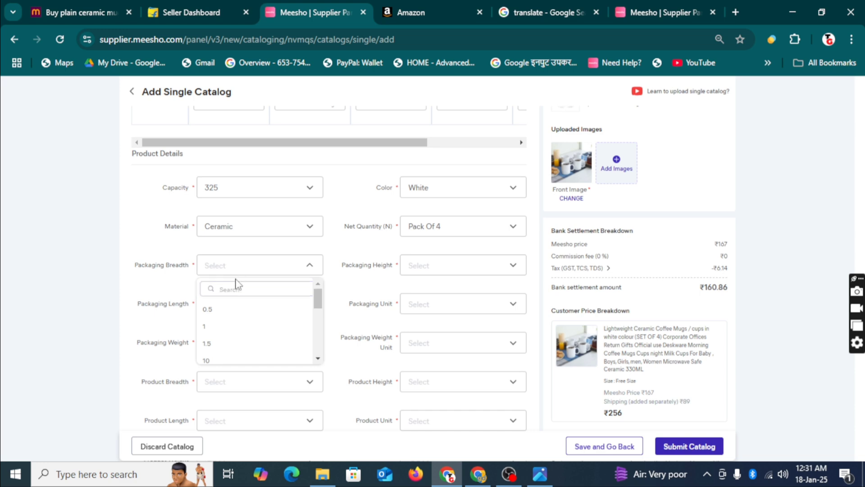
pyautogui.click(238, 288)
pyautogui.write('22')
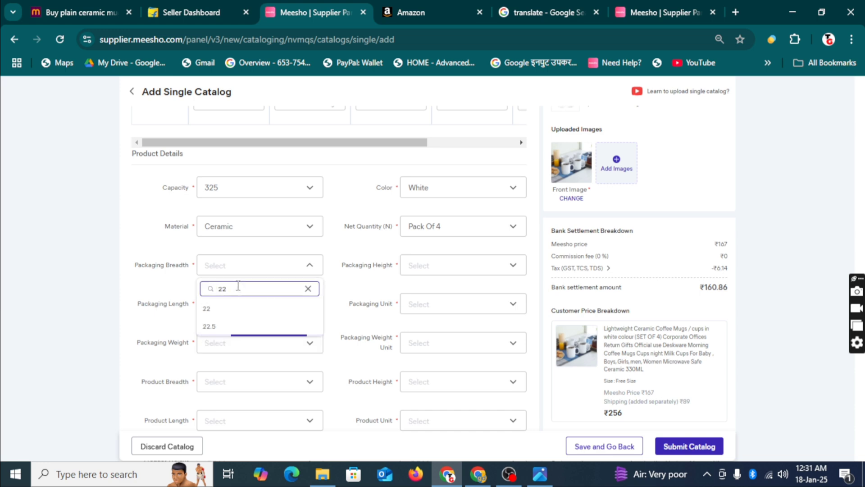
pyautogui.click(224, 327)
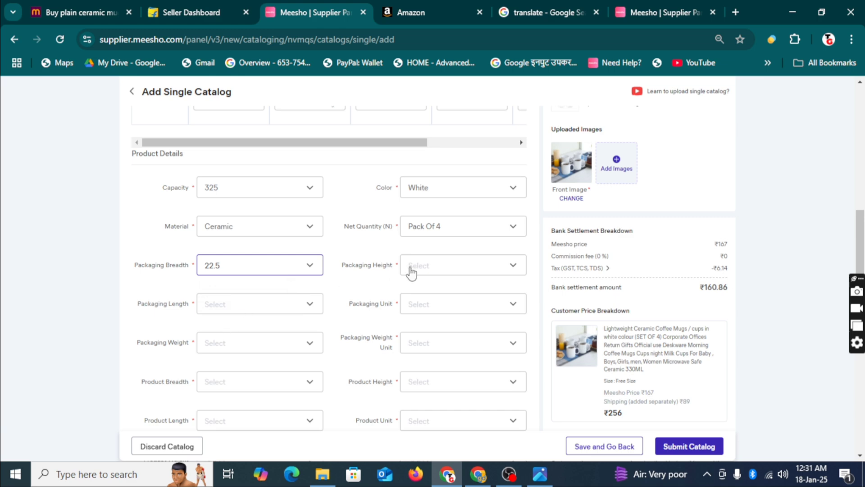
# Step: Set Product 3's Packaging Height to 14.5
pyautogui.click(431, 270)
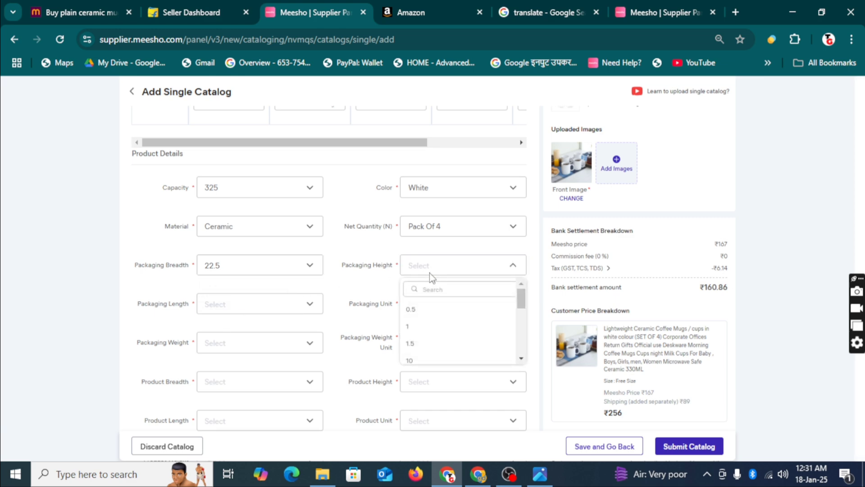
pyautogui.click(432, 287)
pyautogui.write('14.')
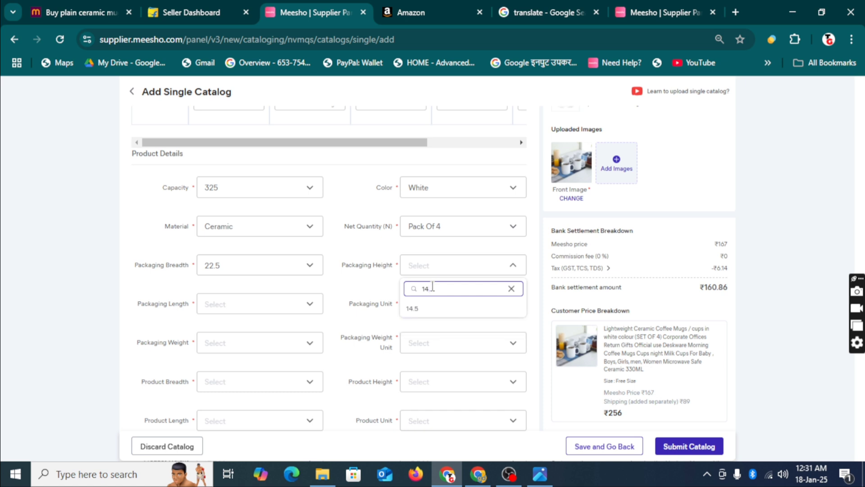
pyautogui.click(411, 309)
# Step: Set Product 3's Packaging Length to 24 and its Packaging Unit to Cm
pyautogui.click(231, 311)
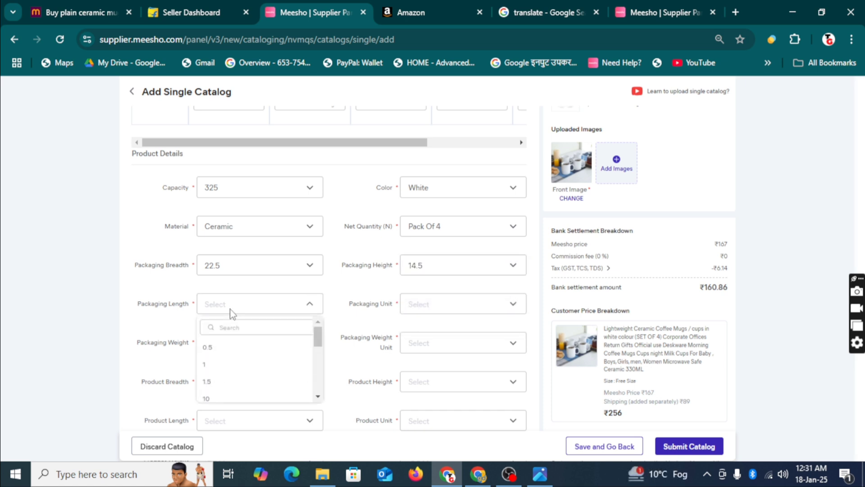
pyautogui.click(238, 328)
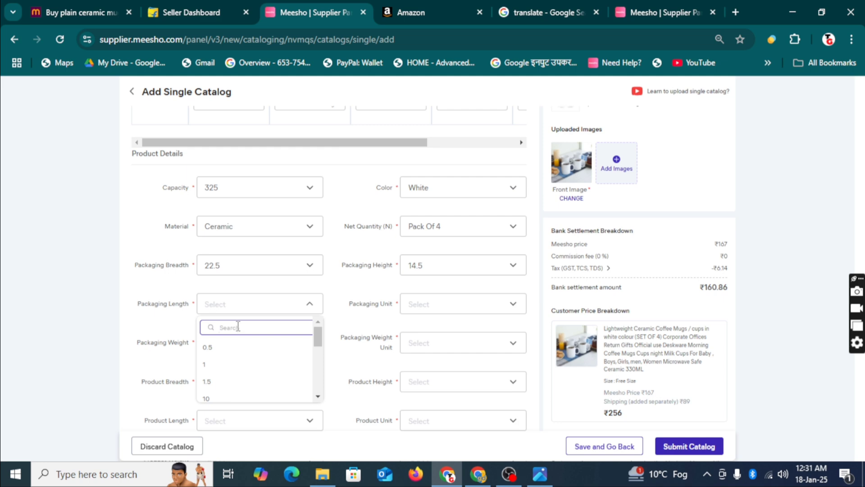
pyautogui.write('24')
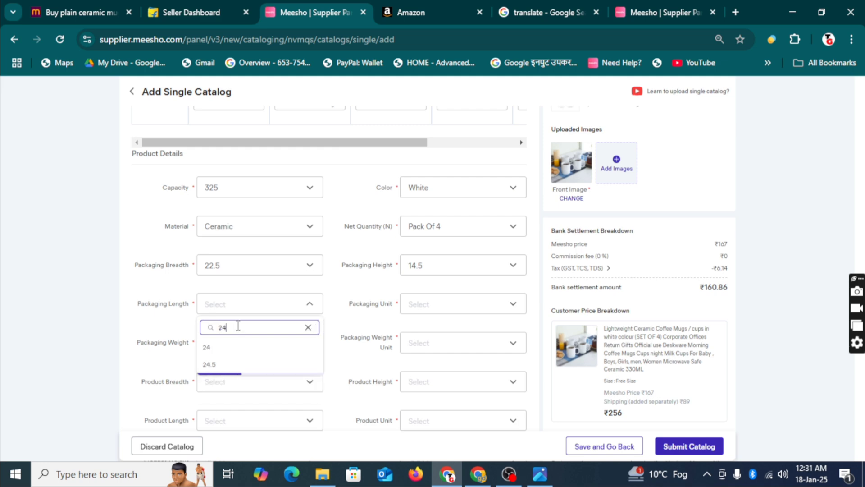
pyautogui.click(214, 354)
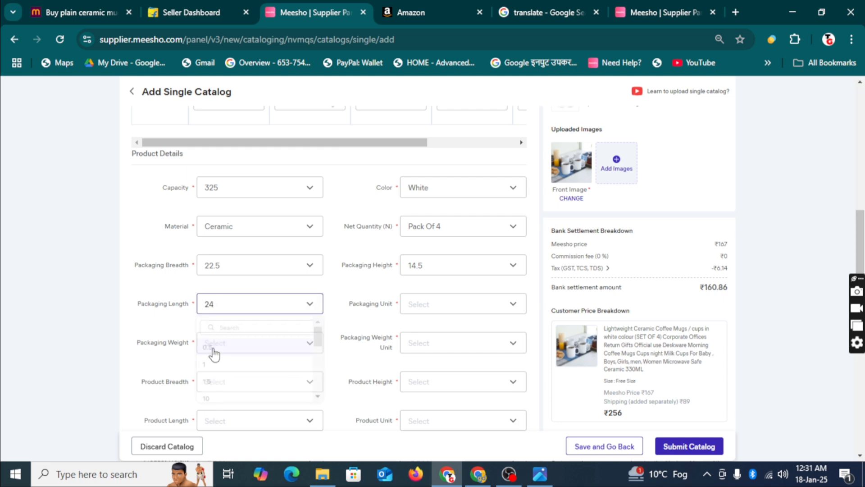
pyautogui.click(462, 310)
pyautogui.click(415, 349)
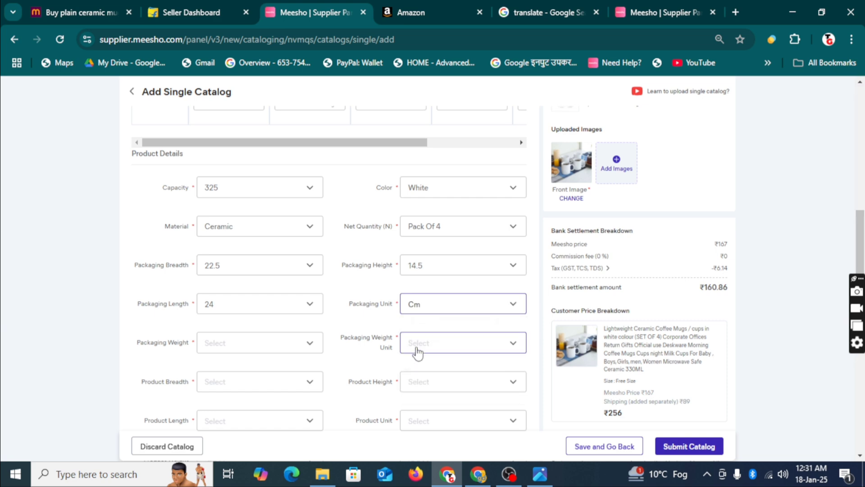
# Step: Set Product 3's Packaging Weight to 300 and its Packaging Weight Unit to G
pyautogui.click(288, 347)
pyautogui.click(272, 365)
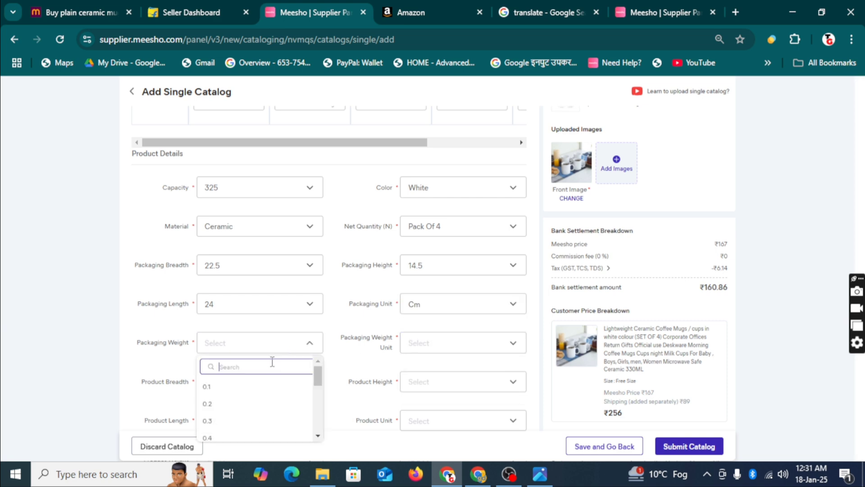
pyautogui.write('375')
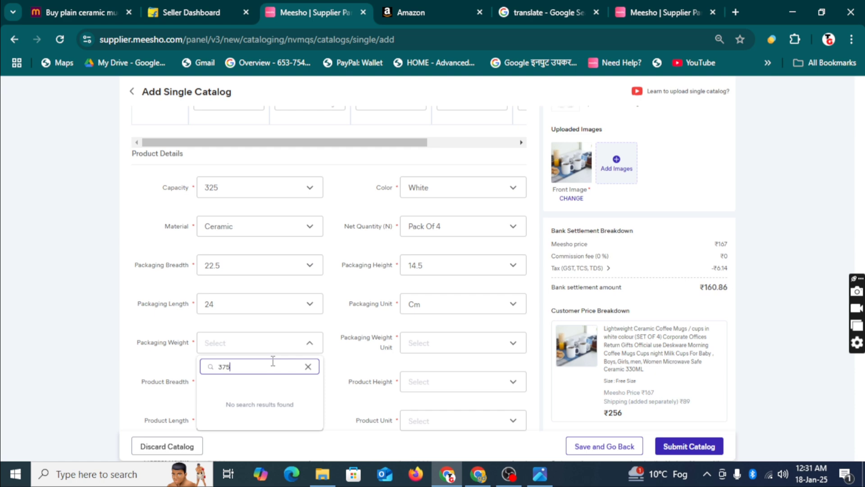
pyautogui.press('BackSpace')
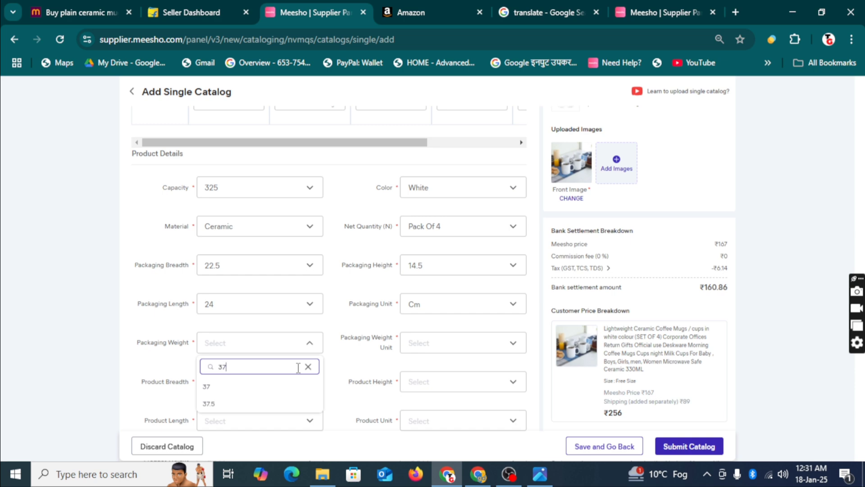
pyautogui.press('BackSpace')
pyautogui.press('BackSpace')
pyautogui.write('300')
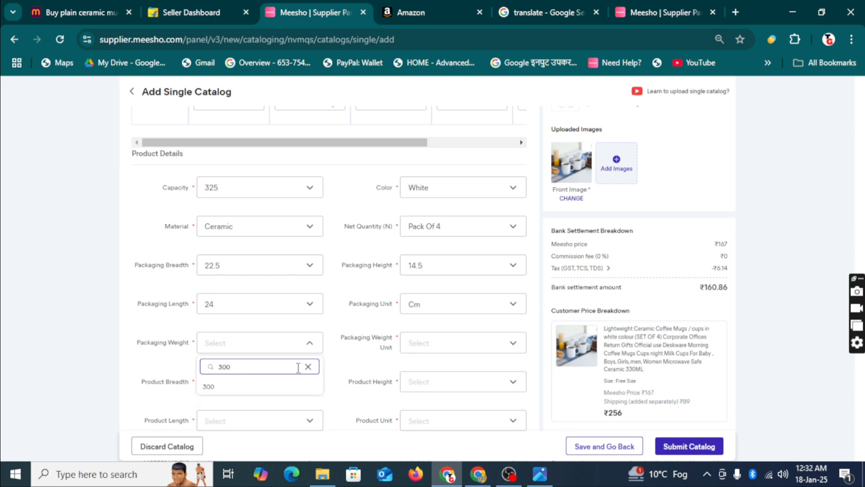
pyautogui.click(254, 390)
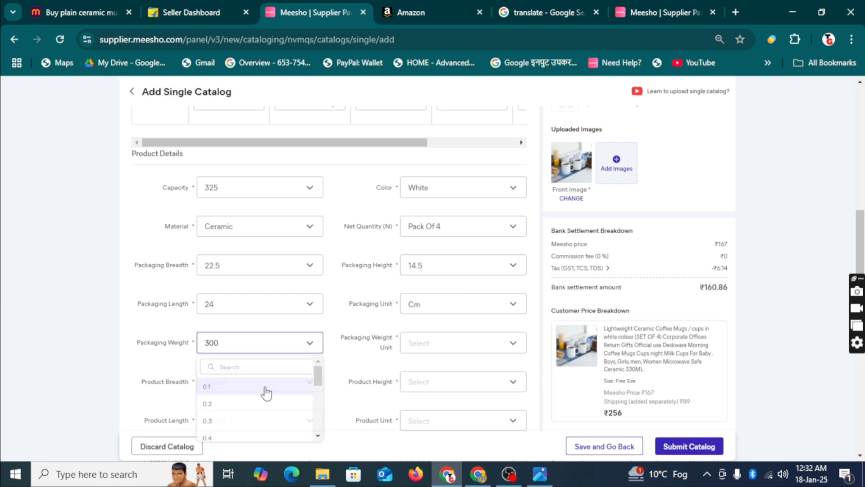
pyautogui.click(433, 350)
pyautogui.click(410, 389)
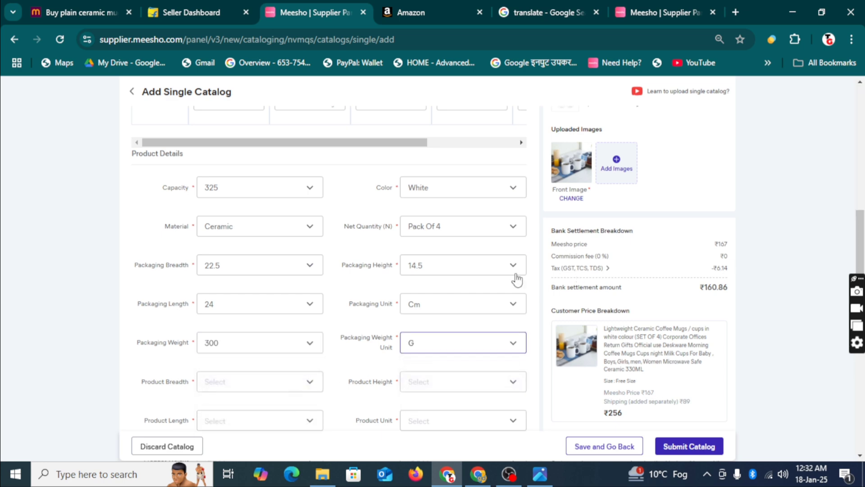
# Step: Set both the Product Breadth and the Product Length of Product 3 to 3.5
pyautogui.scroll(-3, 516, 278)
pyautogui.click(213, 263)
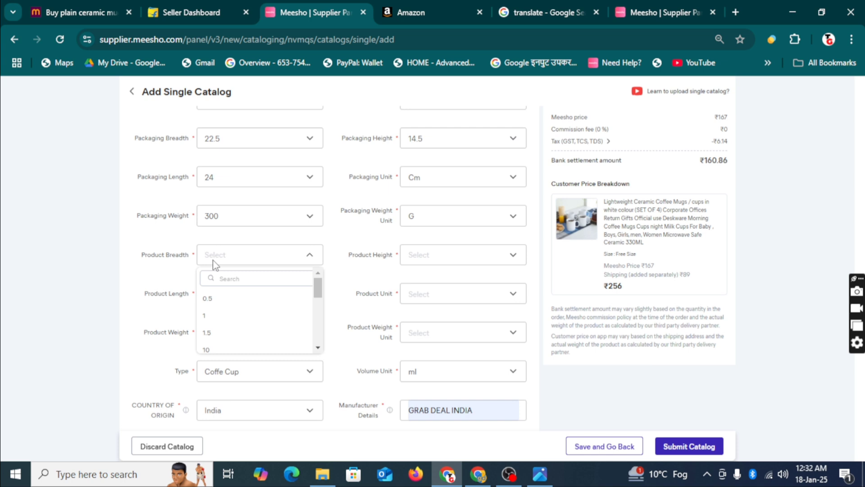
pyautogui.click(224, 278)
pyautogui.write('3')
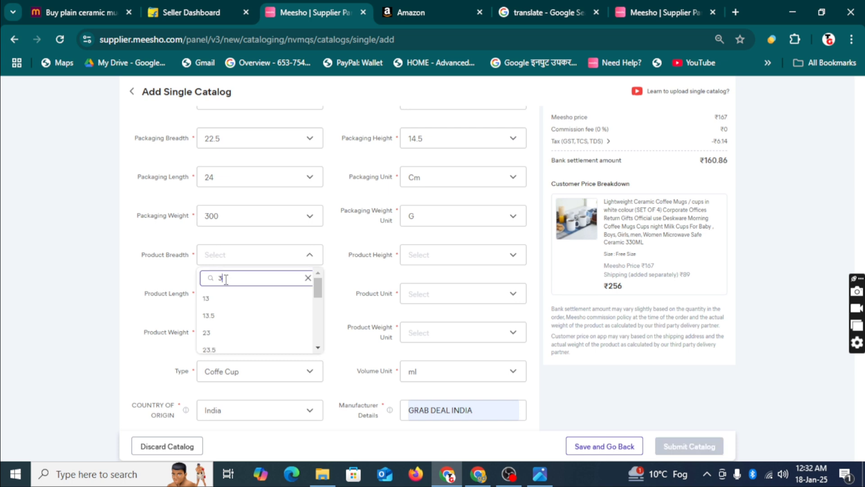
pyautogui.write('.5')
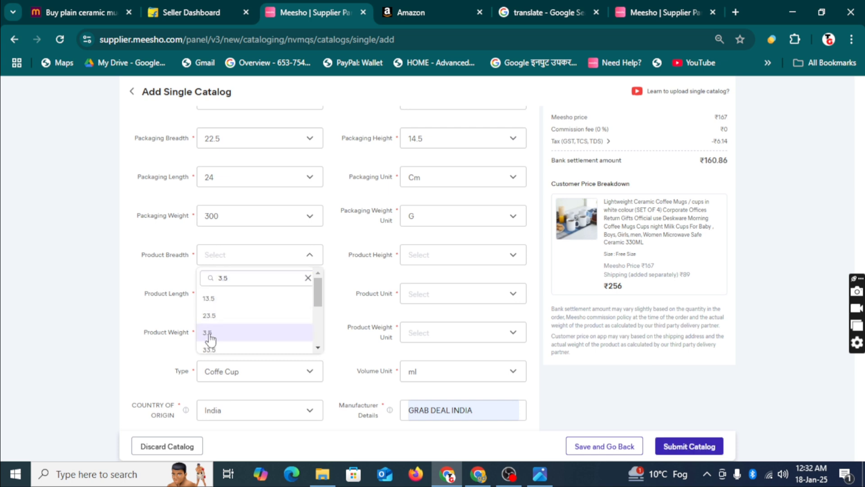
pyautogui.click(210, 335)
pyautogui.click(234, 299)
pyautogui.click(228, 321)
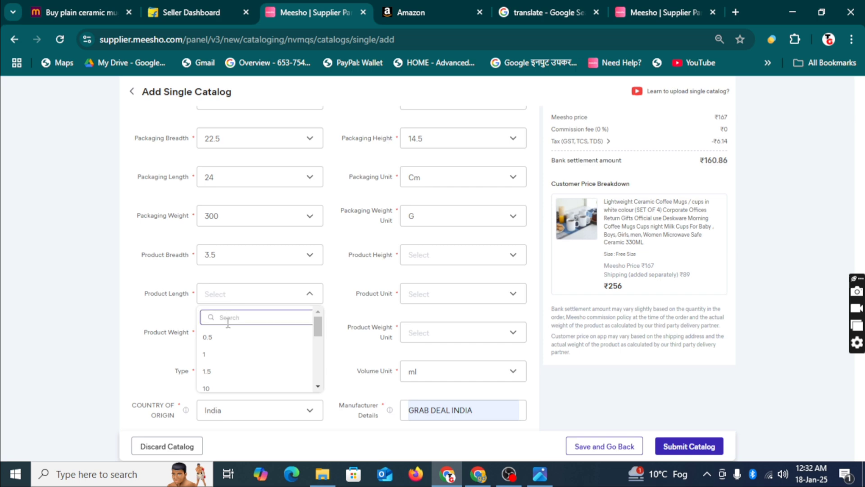
pyautogui.write('3.5')
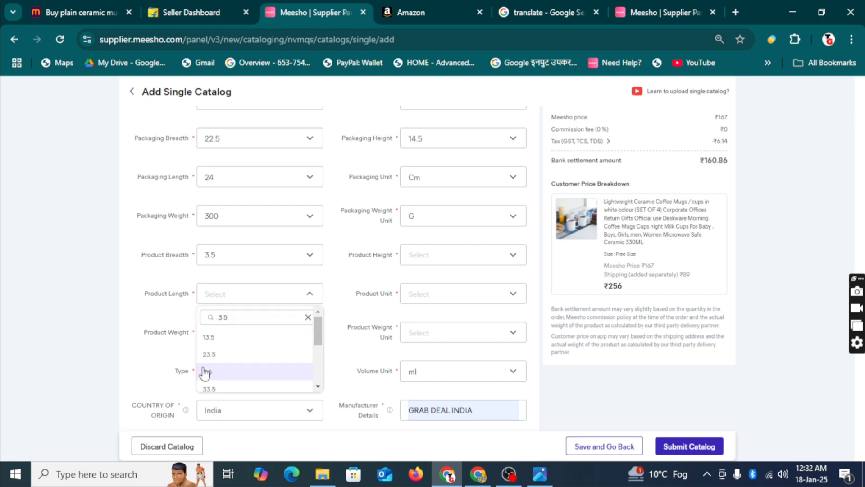
pyautogui.click(225, 371)
# Step: Set Product 3's Product Height to 4 and its Product Unit to Inch
pyautogui.click(434, 264)
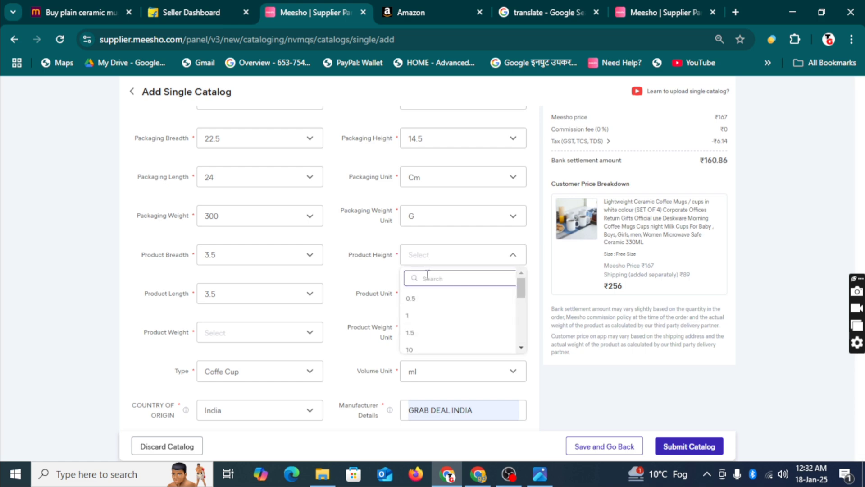
pyautogui.write('4')
pyautogui.scroll(-4, 421, 328)
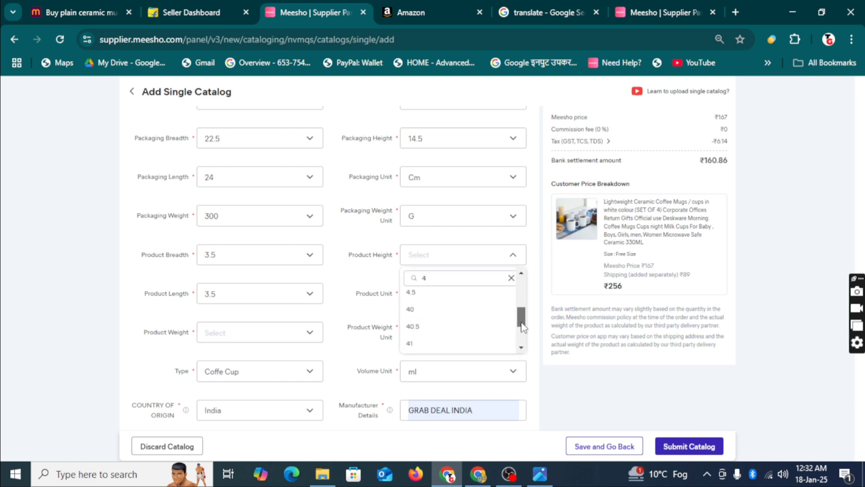
pyautogui.scroll(-1, 521, 336)
pyautogui.scroll(5, 520, 329)
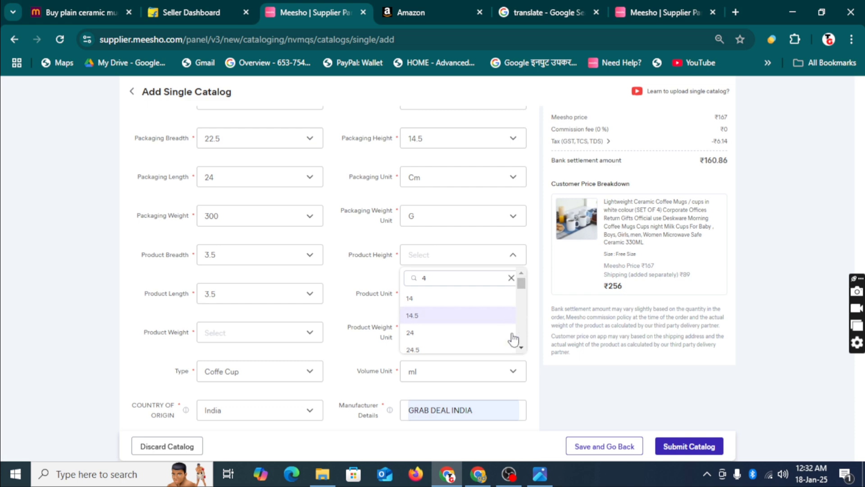
pyautogui.scroll(-2, 521, 349)
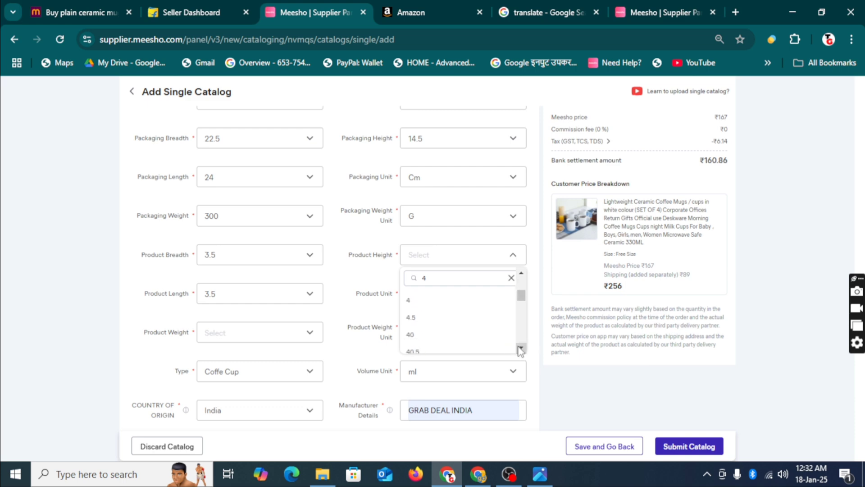
pyautogui.click(418, 301)
pyautogui.click(413, 299)
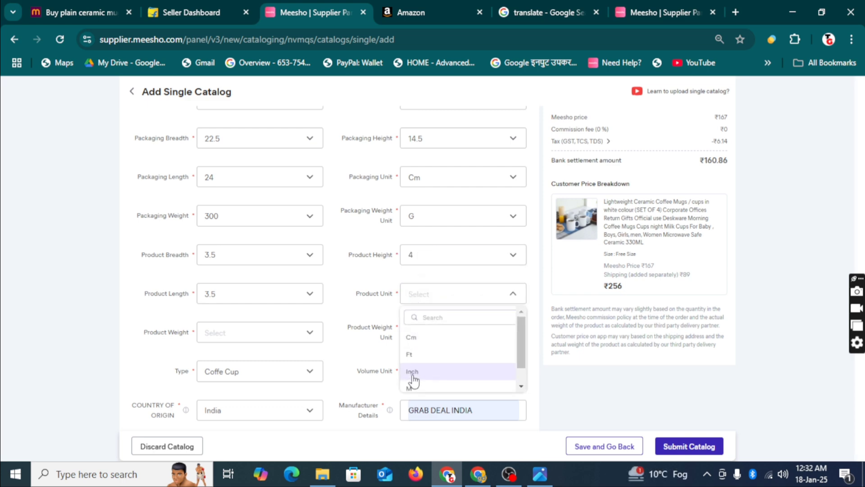
pyautogui.click(411, 372)
# Step: Set Product 3's Product Weight to 300 and its Product Weight Unit to G
pyautogui.click(228, 342)
pyautogui.click(226, 357)
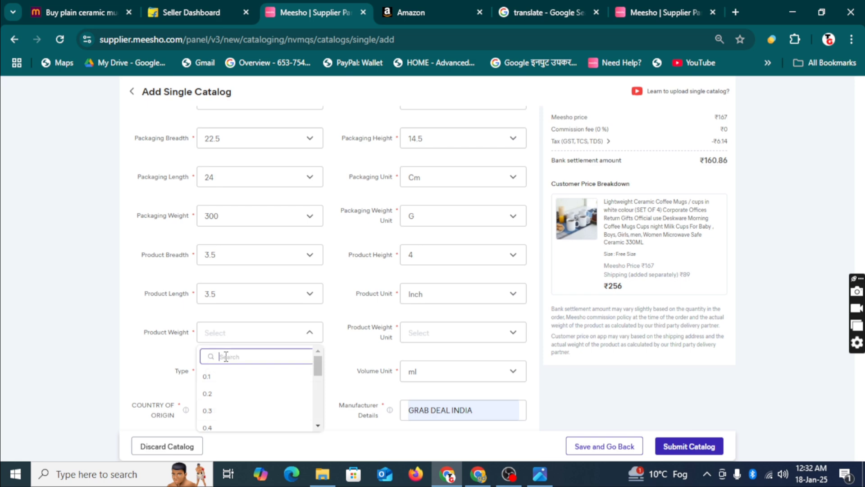
pyautogui.write('300')
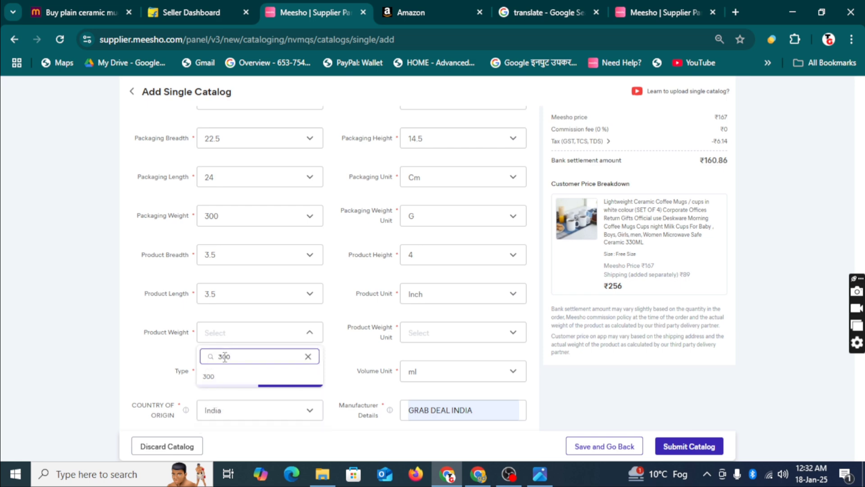
pyautogui.click(212, 377)
pyautogui.click(411, 339)
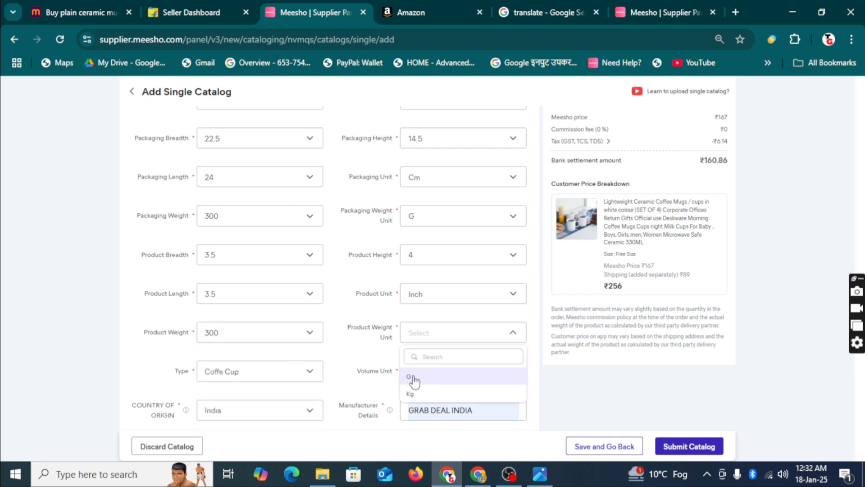
pyautogui.click(413, 382)
pyautogui.scroll(-2, 266, 313)
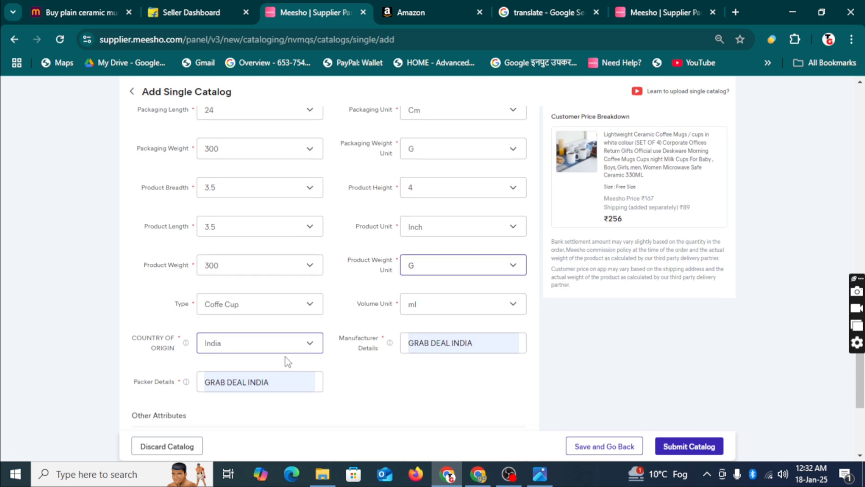
pyautogui.scroll(-2, 298, 360)
pyautogui.scroll(-2, 312, 365)
pyautogui.scroll(10, 335, 366)
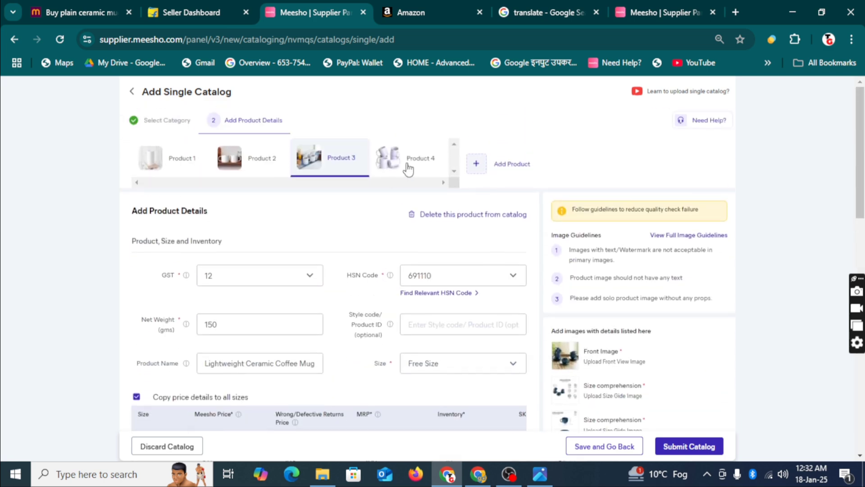
# Step: Open Product 4's details, then check the recording in OBS and return to the catalog form
pyautogui.click(408, 169)
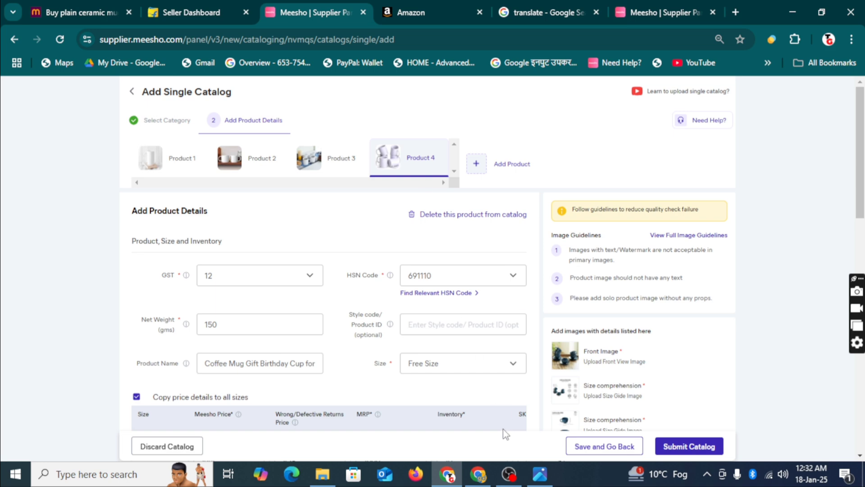
pyautogui.click(507, 471)
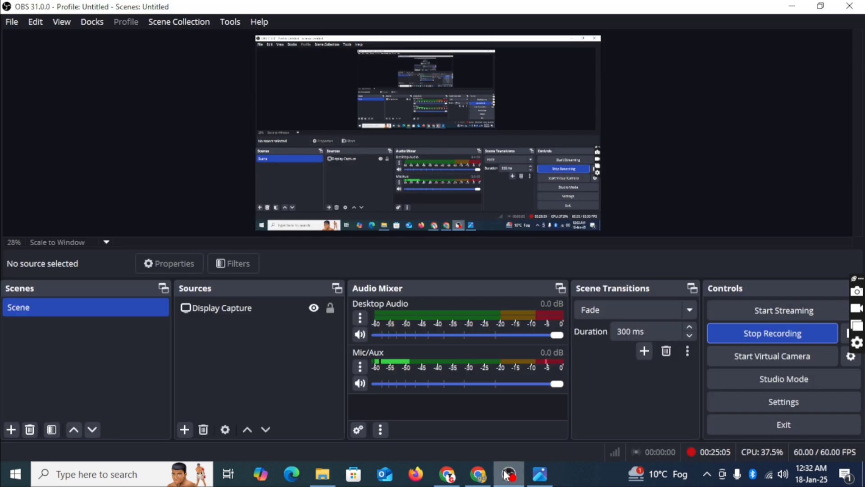
pyautogui.click(448, 477)
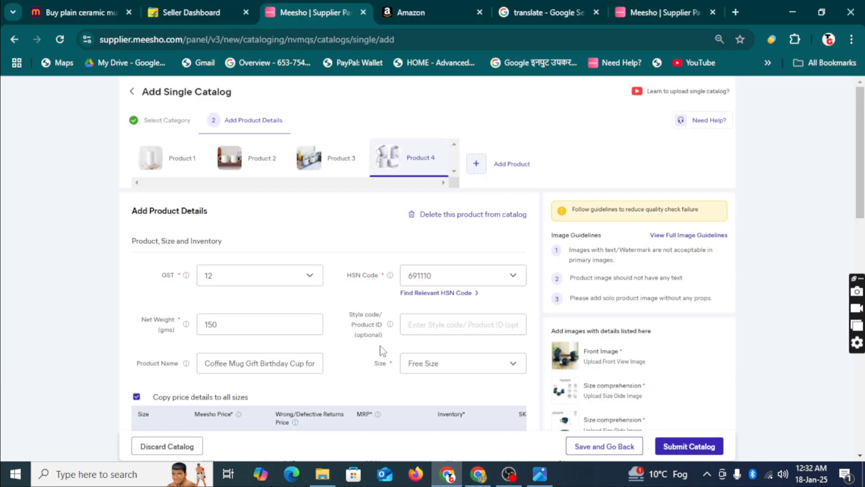
# Step: Re-enter Product 4's Meesho Price as 444 and check its shipping charge in the Customer Price Breakdown
pyautogui.scroll(-4, 360, 330)
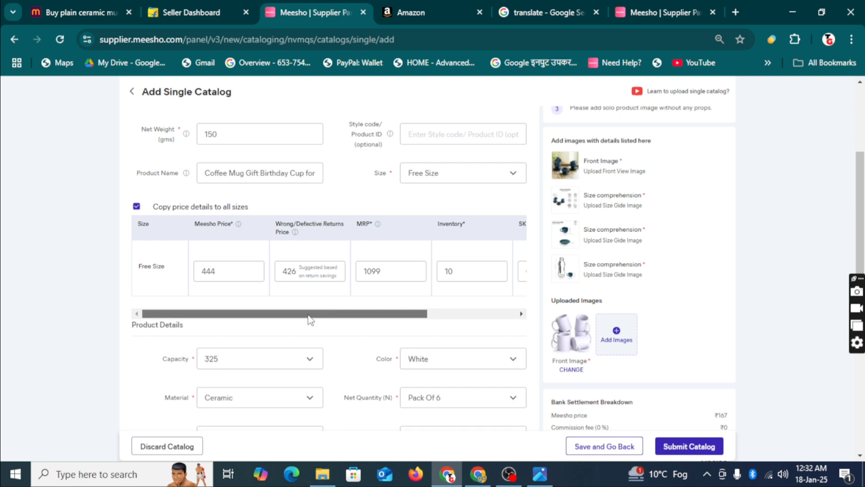
pyautogui.scroll(-4, 528, 306)
pyautogui.scroll(-1, 582, 334)
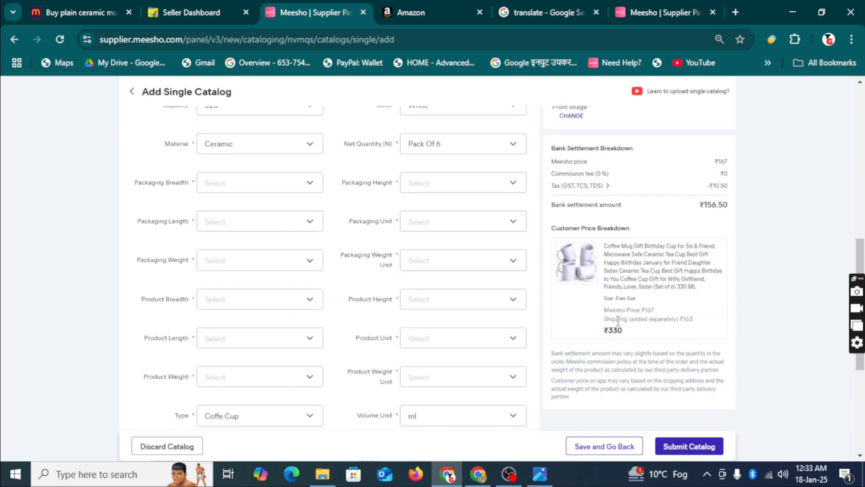
pyautogui.scroll(-1, 626, 306)
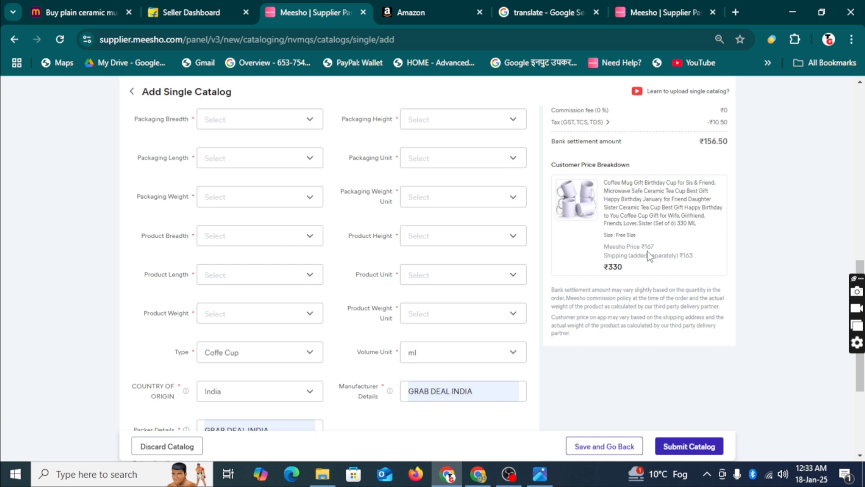
pyautogui.scroll(8, 562, 271)
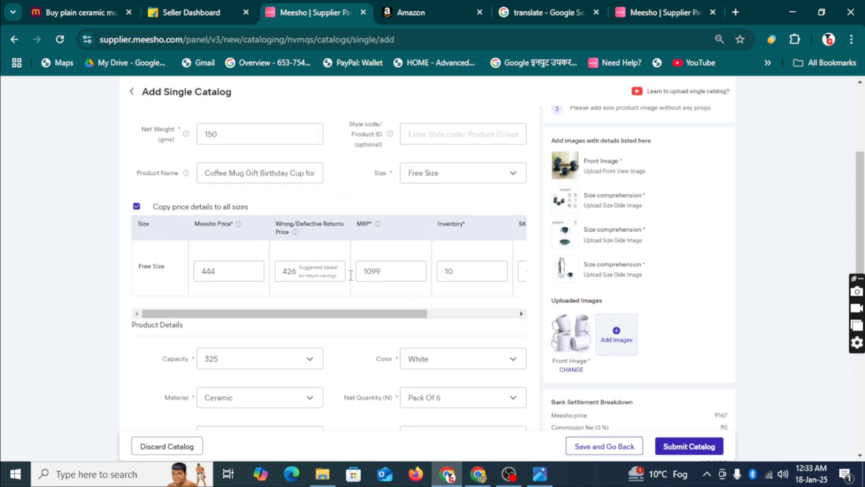
pyautogui.click(221, 273)
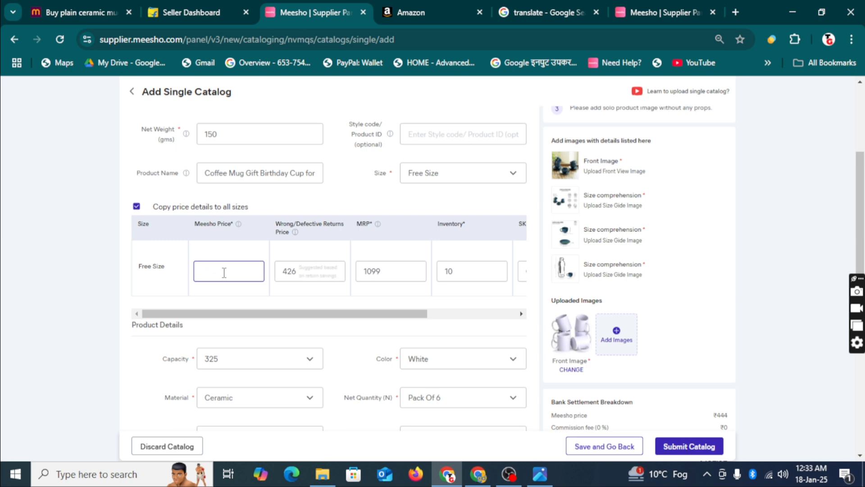
pyautogui.scroll(-5, 656, 299)
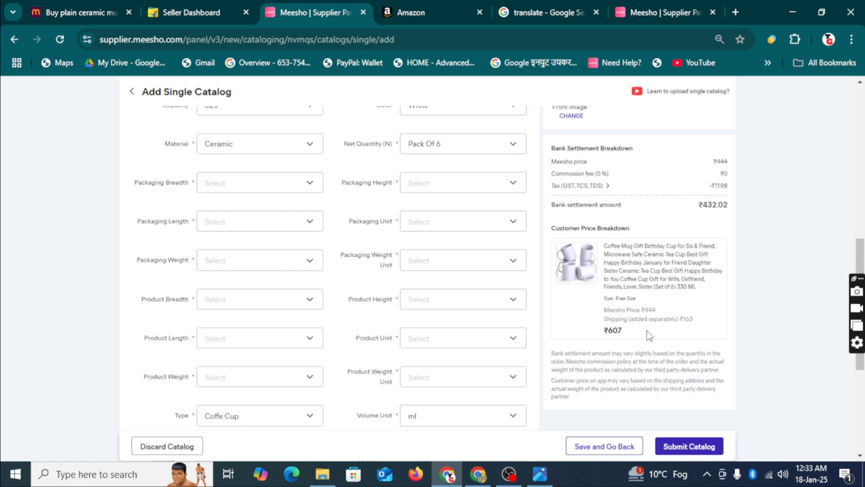
pyautogui.doubleClick(686, 318)
pyautogui.scroll(2, 261, 320)
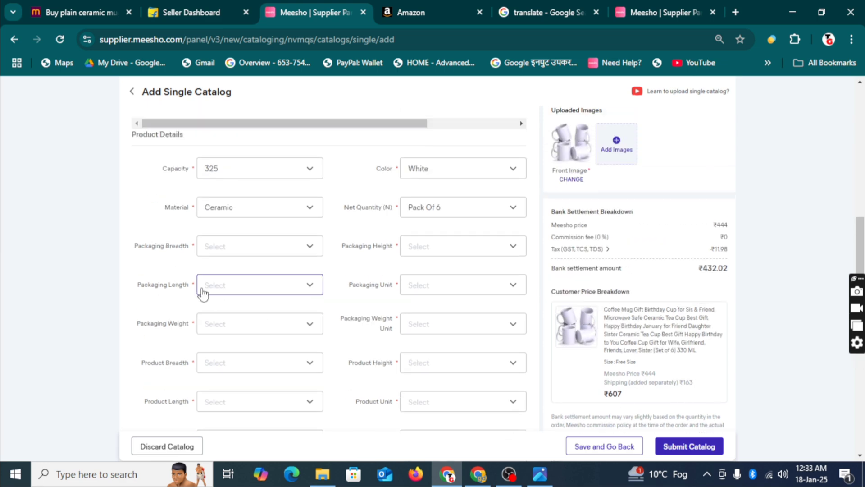
# Step: Set Product 4's Packaging Breadth to 22.5 and its Packaging Height to 14.5
pyautogui.click(226, 255)
pyautogui.click(227, 269)
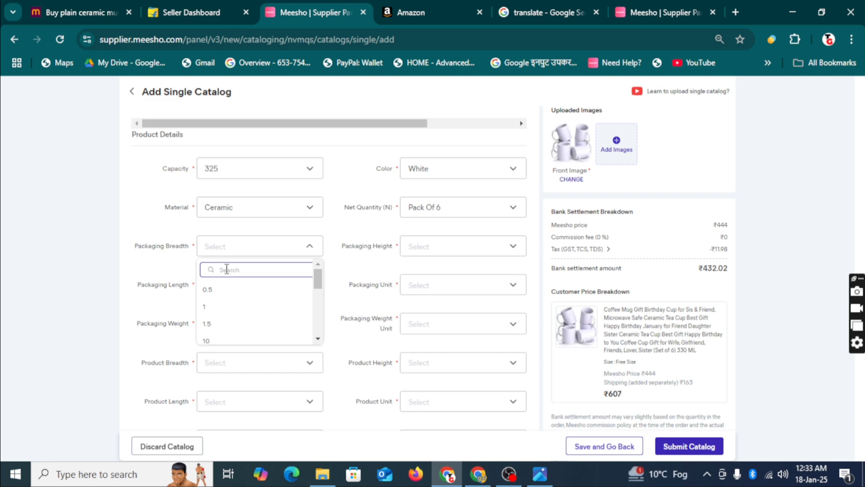
pyautogui.write('22')
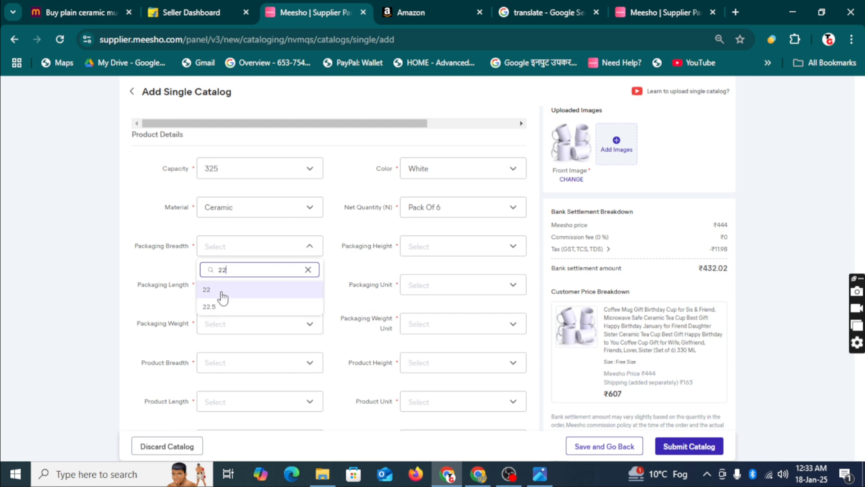
pyautogui.click(221, 308)
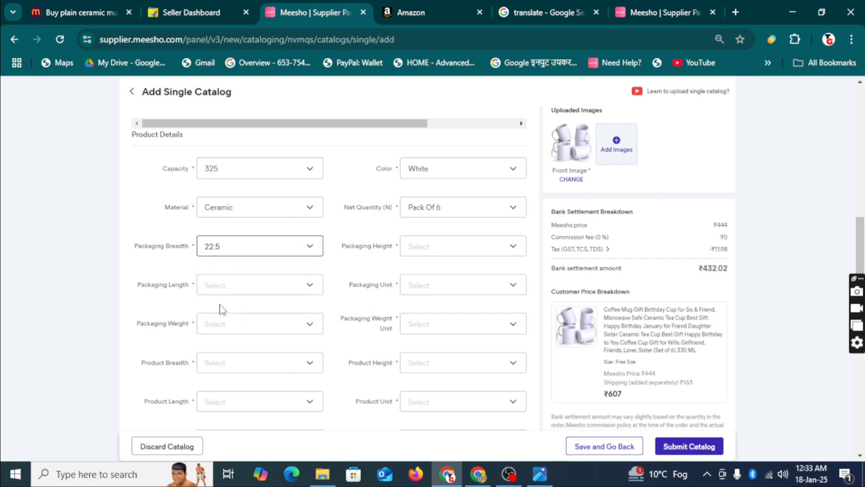
pyautogui.click(453, 253)
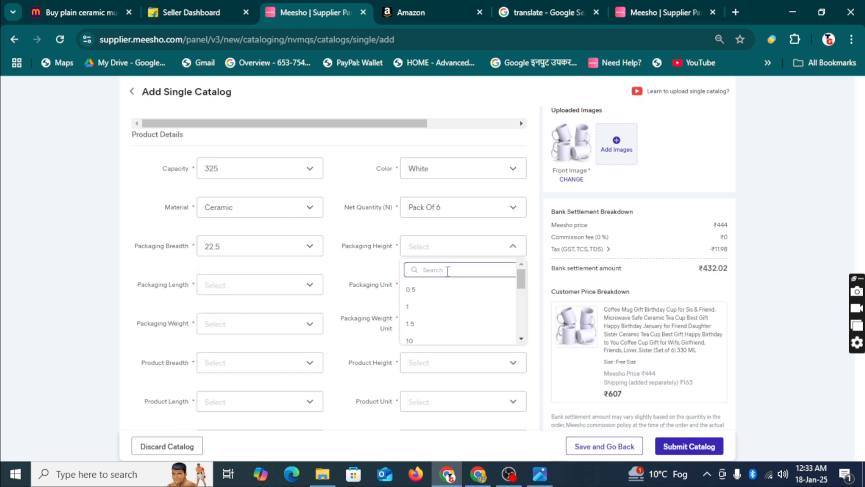
pyautogui.write('14.')
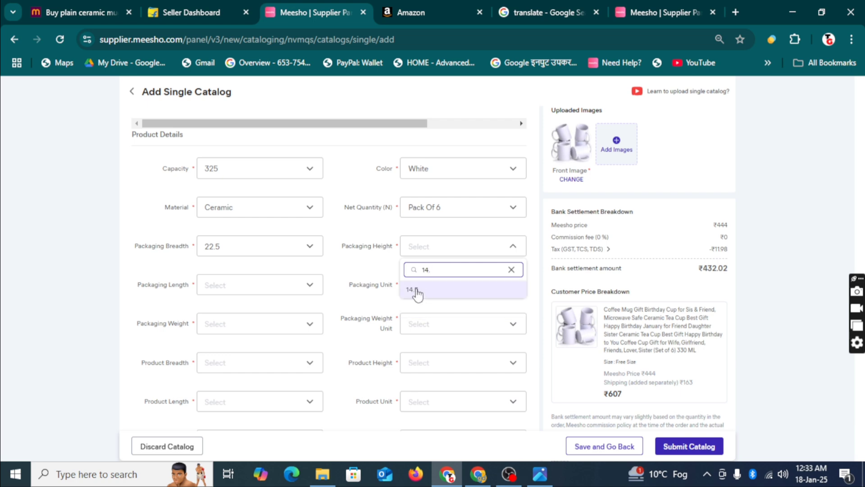
pyautogui.click(413, 290)
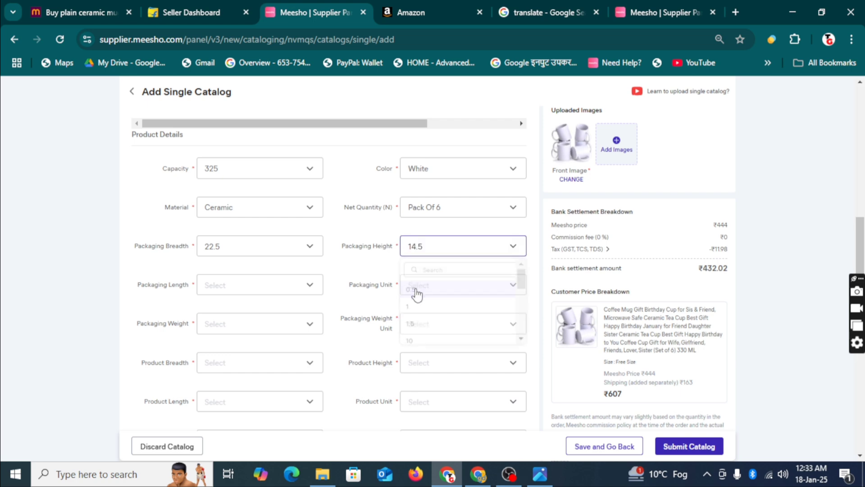
# Step: Set Product 4's Packaging Length to 34 and its Packaging Unit to Cm
pyautogui.click(269, 291)
pyautogui.click(268, 309)
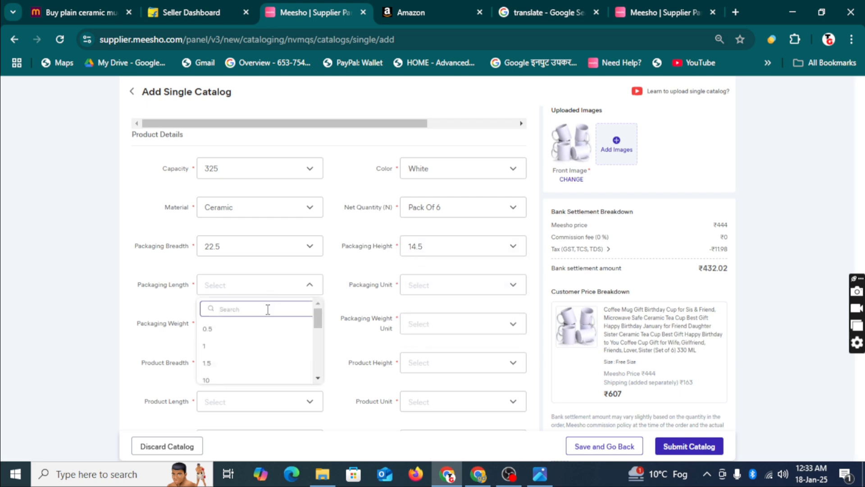
pyautogui.write('34')
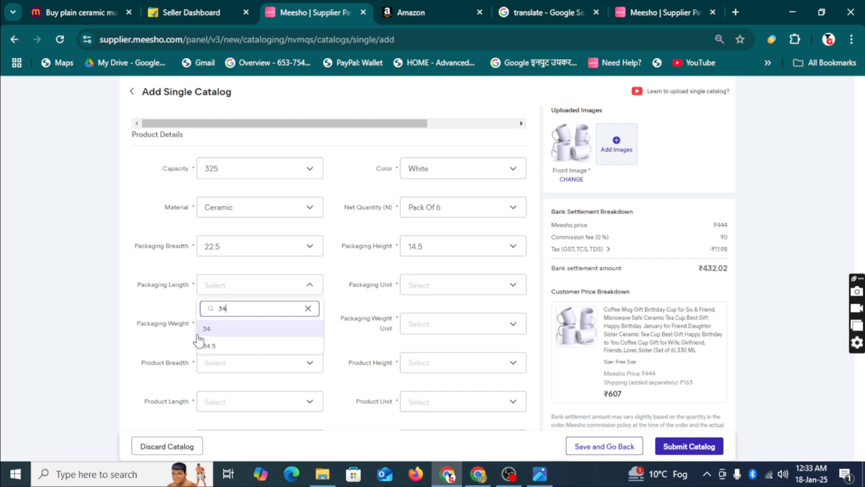
pyautogui.click(206, 331)
pyautogui.click(448, 291)
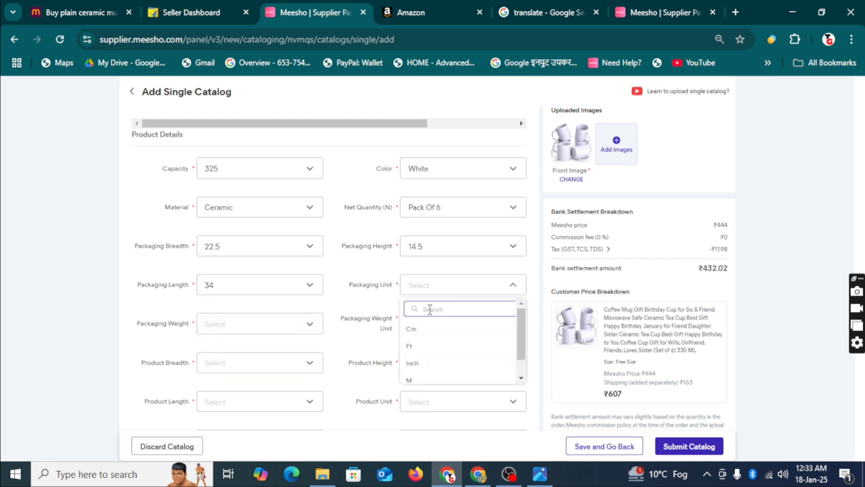
pyautogui.click(413, 329)
# Step: Set Product 4's Packaging Weight to 300 and its Packaging Weight Unit to G
pyautogui.click(229, 331)
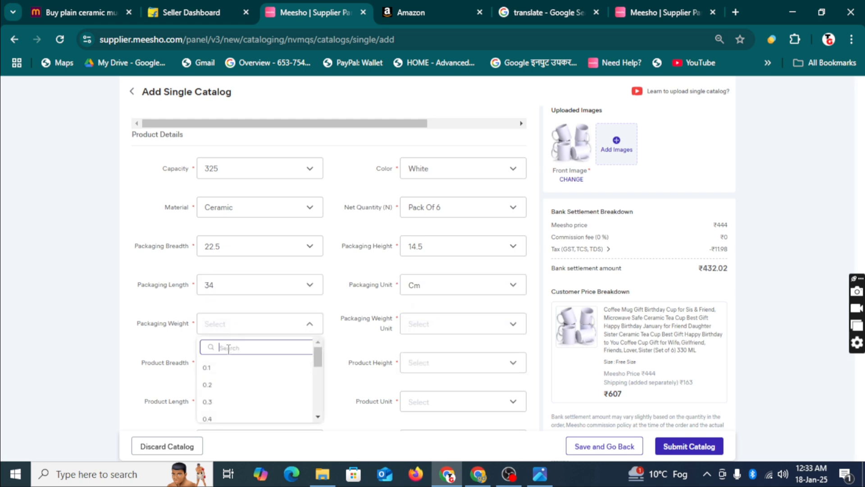
pyautogui.write('300')
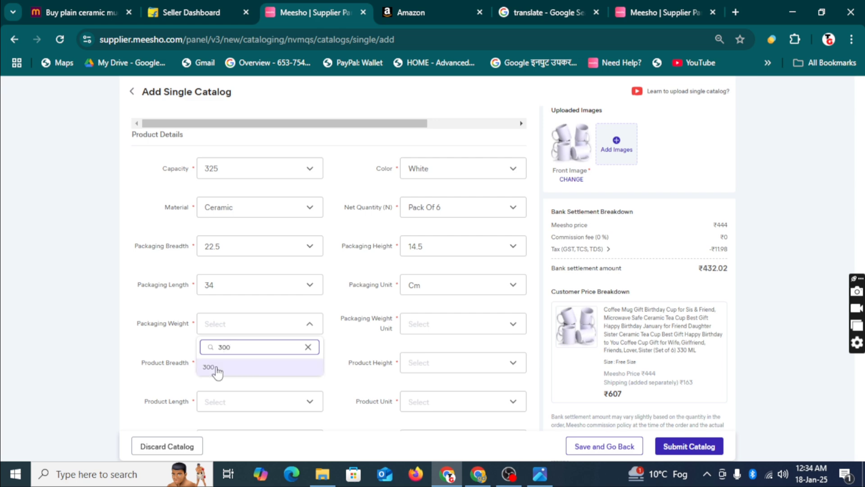
pyautogui.click(211, 369)
pyautogui.click(412, 330)
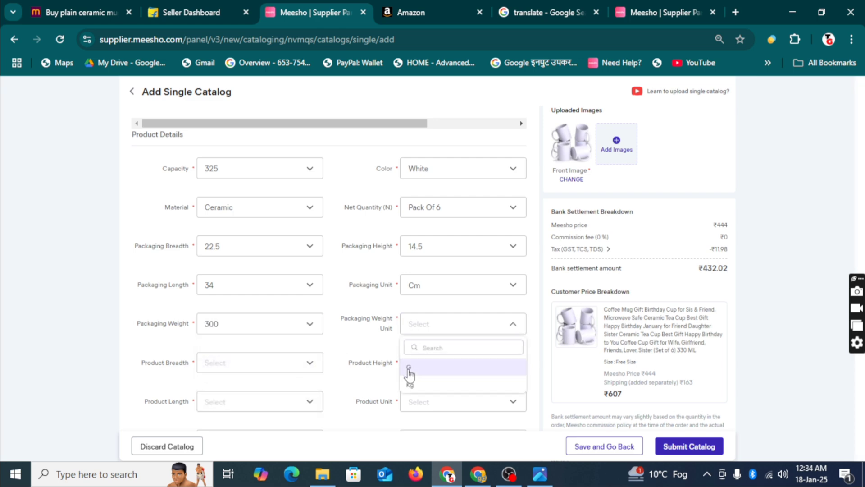
pyautogui.click(410, 375)
# Step: Set both the Product Breadth and the Product Length of Product 4 to 3.5
pyautogui.scroll(-1, 321, 327)
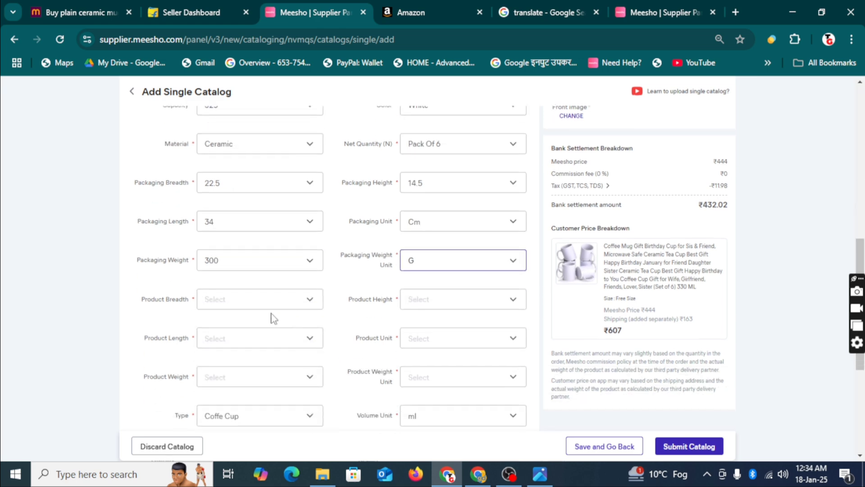
pyautogui.click(229, 306)
pyautogui.write('3')
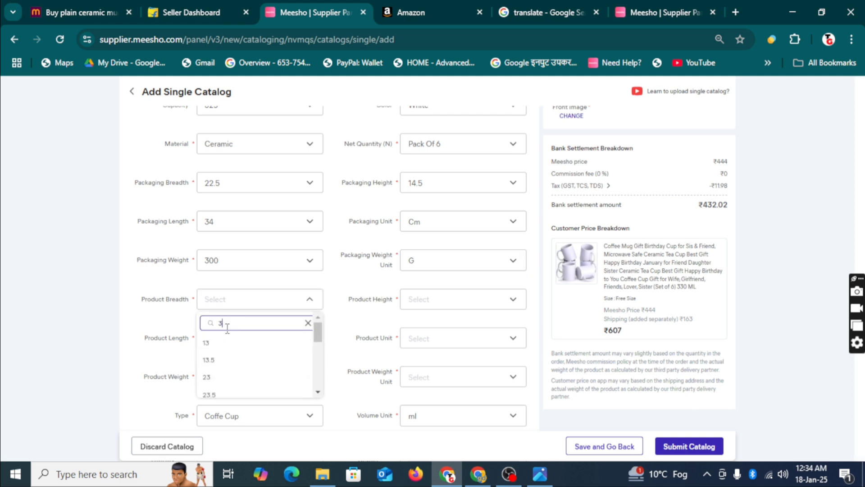
pyautogui.write('.5')
pyautogui.click(211, 377)
pyautogui.click(238, 338)
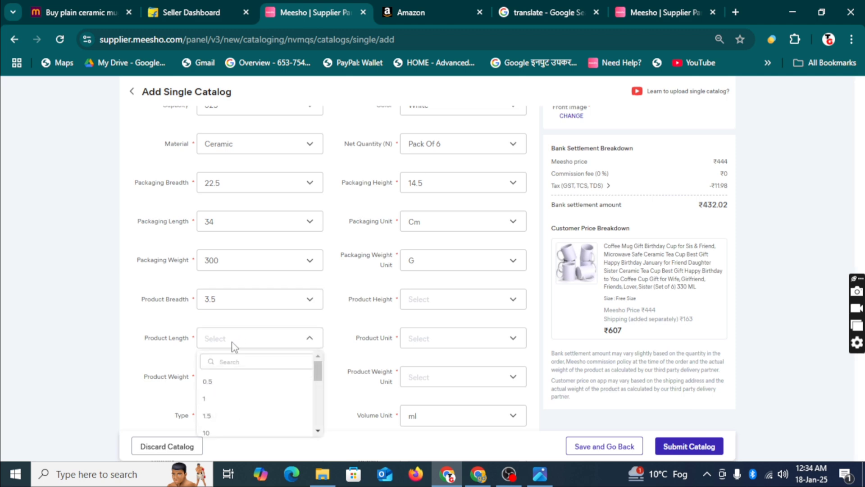
pyautogui.write('3.')
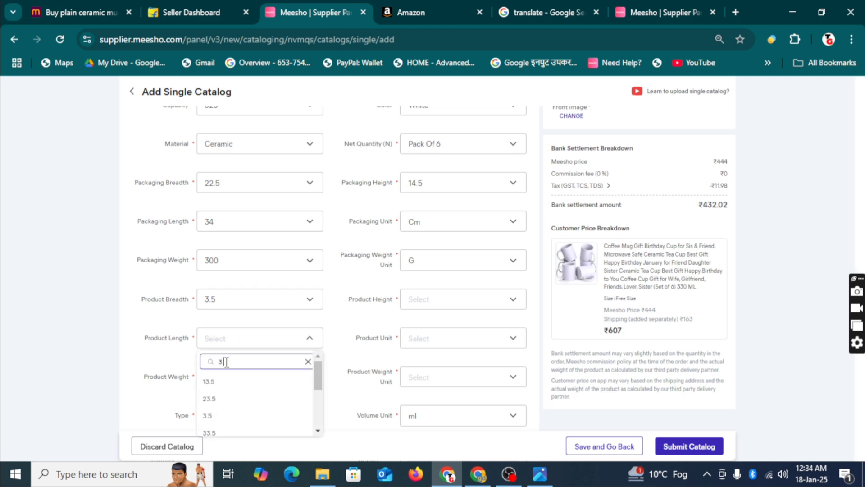
pyautogui.write('5')
pyautogui.click(208, 416)
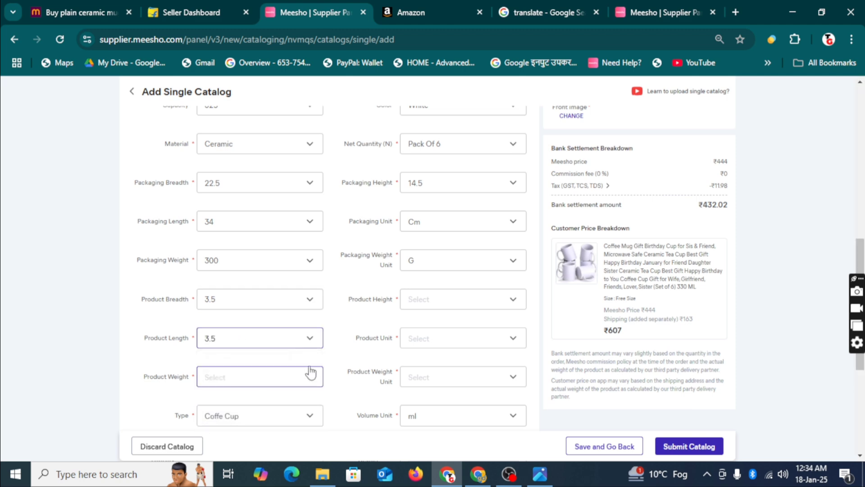
# Step: Set Product 4's Product Height to 4 and its Product Unit to Inch
pyautogui.click(427, 316)
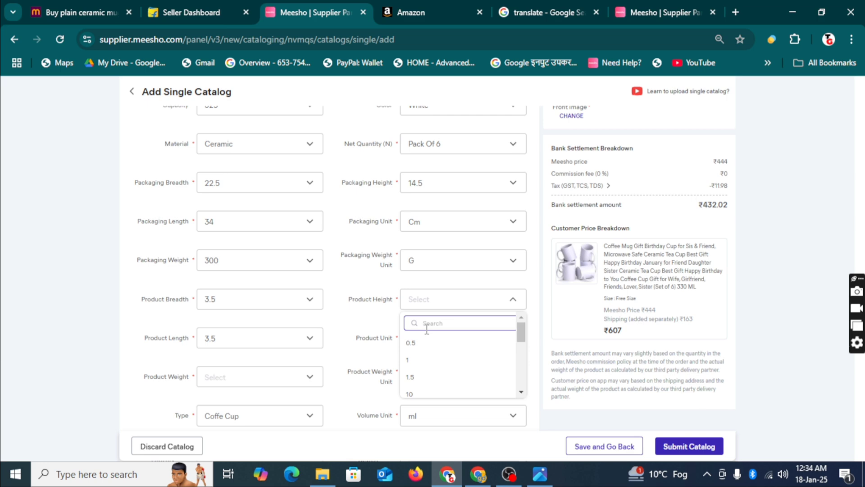
pyautogui.write('4')
pyautogui.click(521, 392)
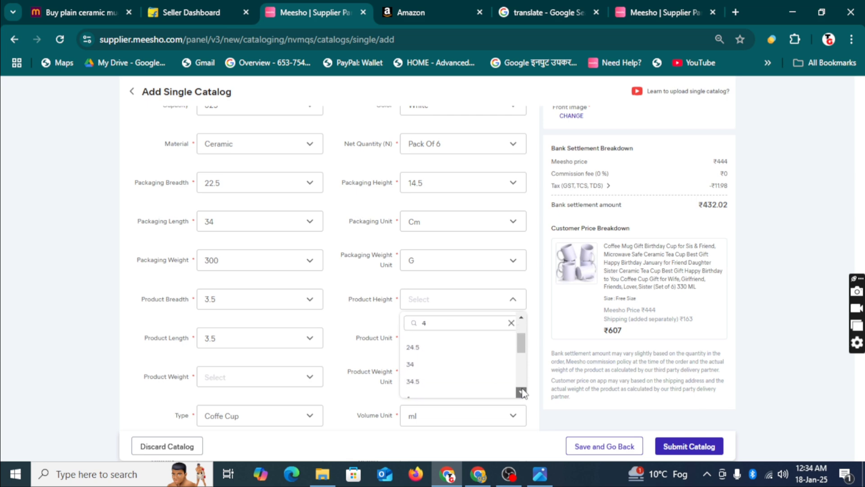
pyautogui.click(409, 372)
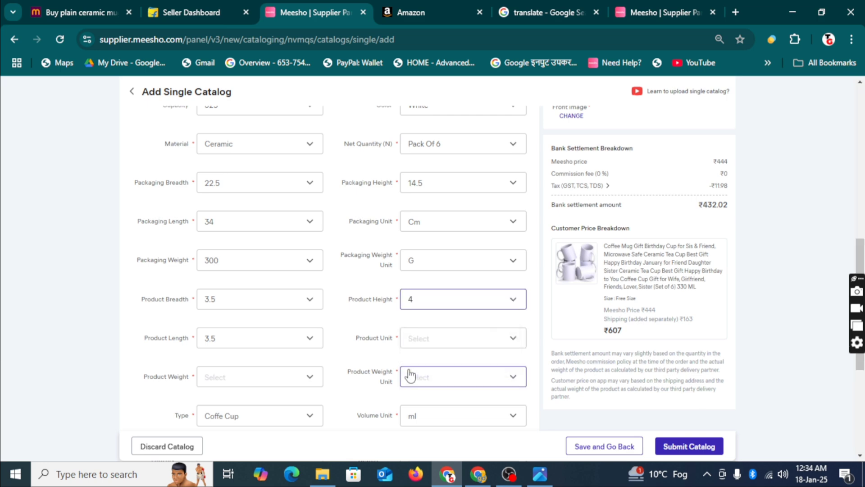
pyautogui.click(416, 343)
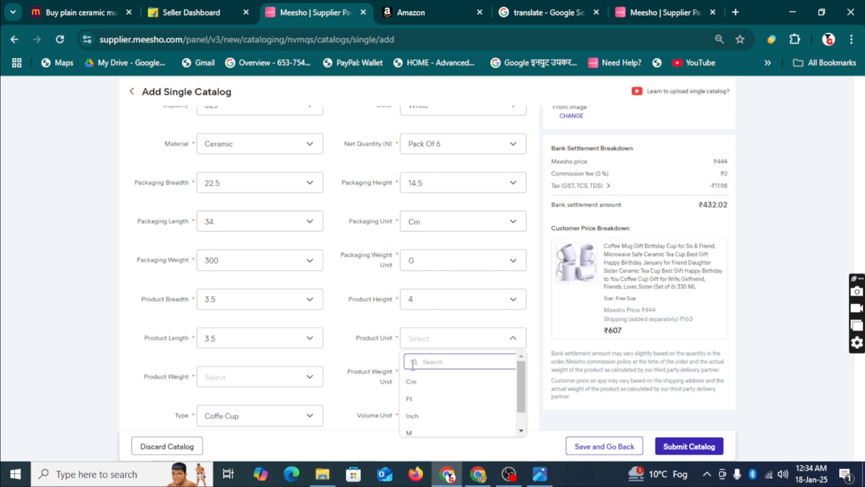
pyautogui.click(411, 422)
# Step: Set Product 4's Product Weight to 300 and its Product Weight Unit to G
pyautogui.scroll(-1, 270, 325)
pyautogui.click(228, 321)
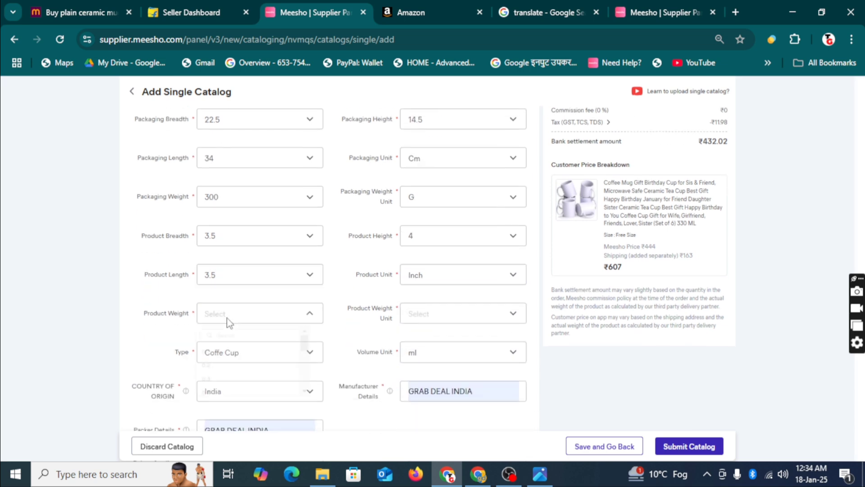
pyautogui.write('300')
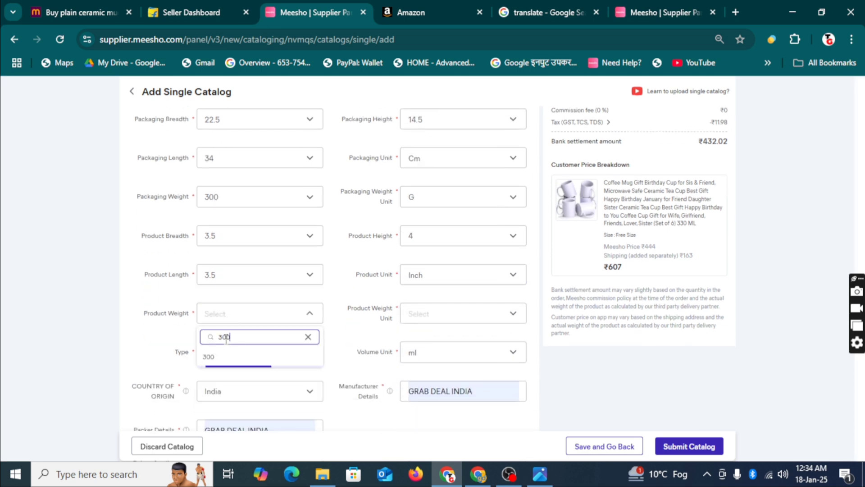
pyautogui.click(209, 358)
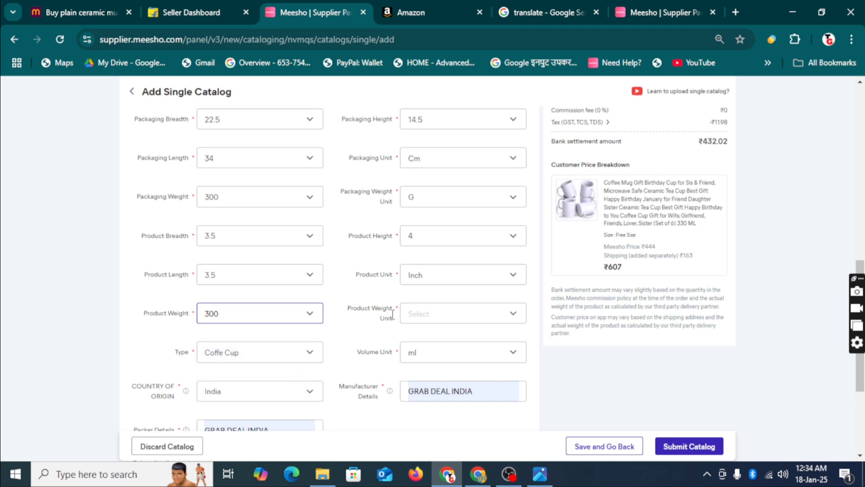
pyautogui.scroll(-1, 406, 274)
pyautogui.click(428, 261)
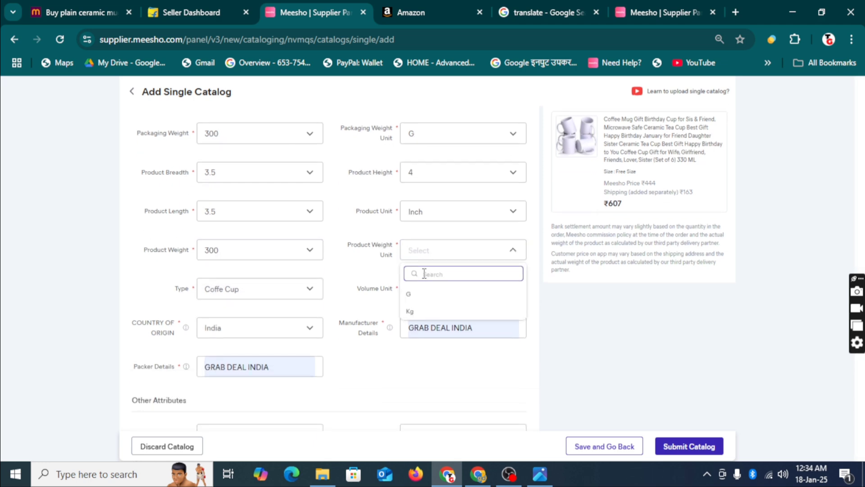
pyautogui.click(414, 299)
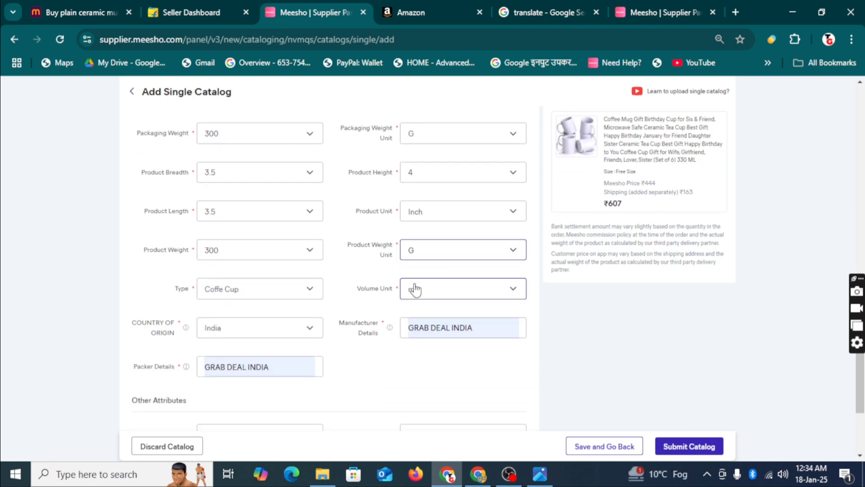
# Step: Review Product 4's completed details, uploaded image and price breakdown
pyautogui.scroll(-2, 413, 282)
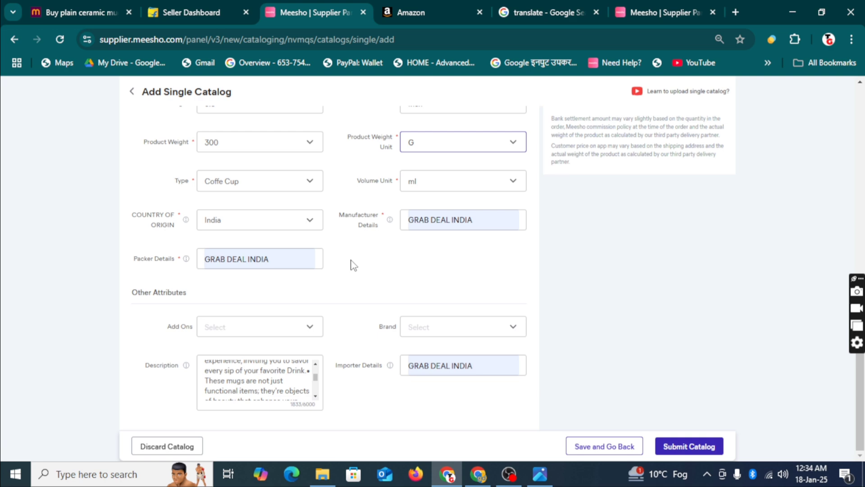
pyautogui.scroll(4, 354, 265)
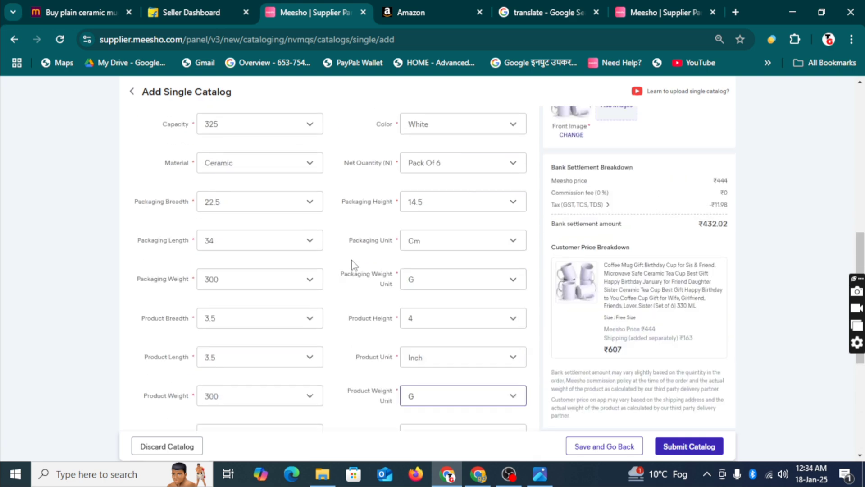
pyautogui.scroll(-2, 591, 276)
pyautogui.scroll(10, 596, 275)
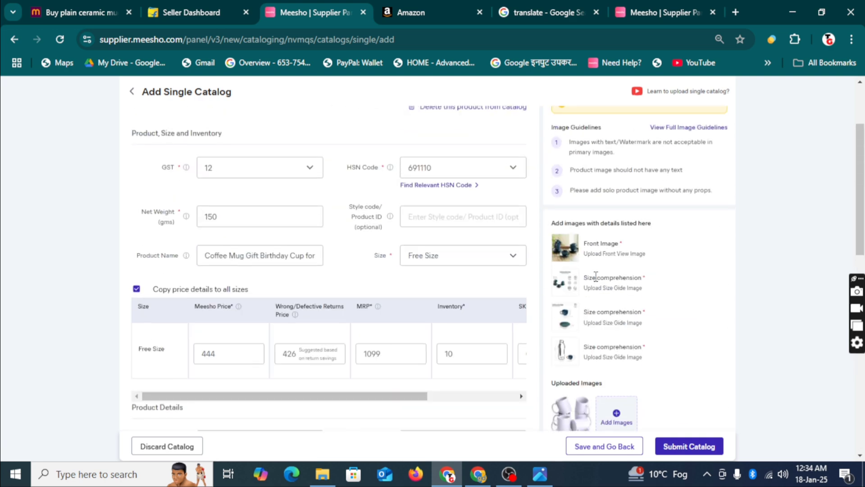
pyautogui.scroll(-4, 579, 252)
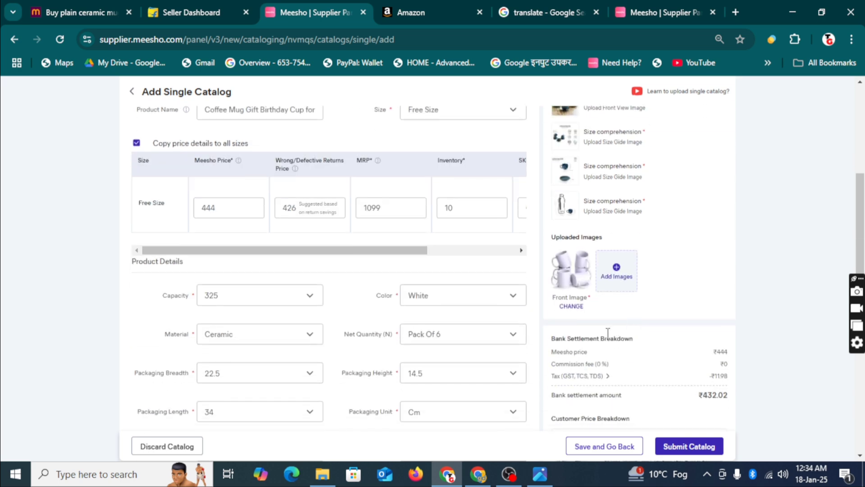
pyautogui.scroll(-2, 626, 366)
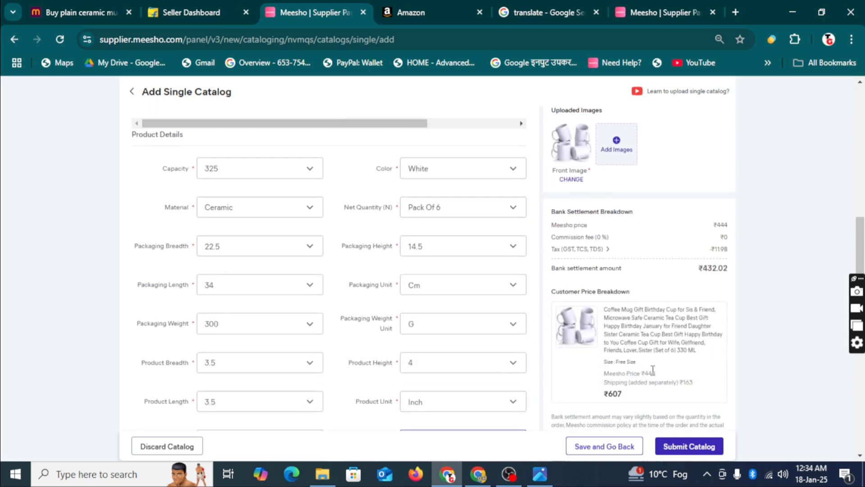
pyautogui.scroll(1, 621, 288)
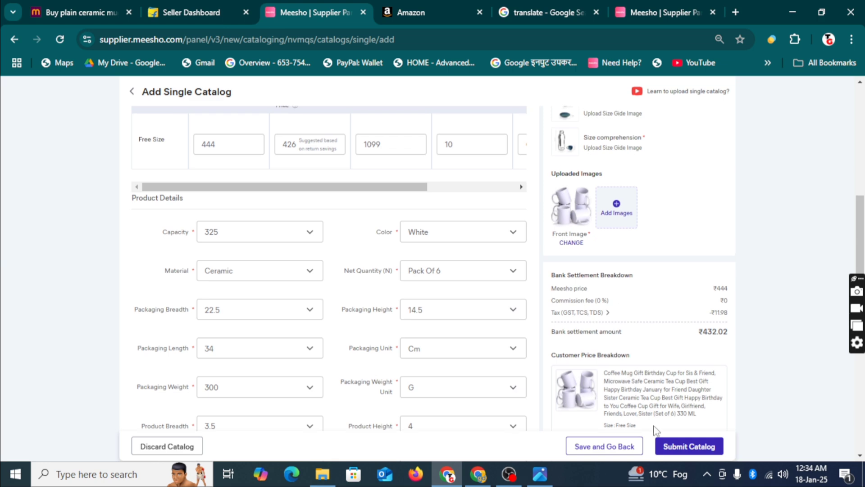
# Step: Add the picture 6pcs from the Pictures folder to Product 4 as Image 2
pyautogui.click(617, 208)
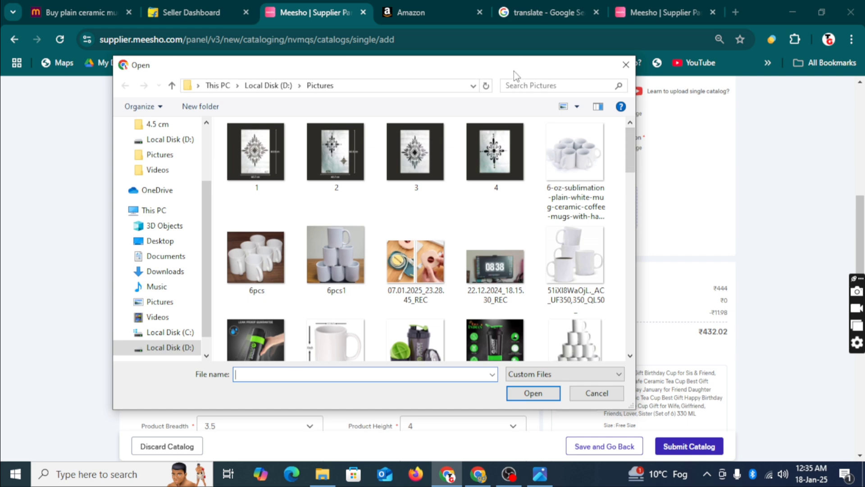
pyautogui.moveTo(514, 73); pyautogui.dragTo(394, 67)
pyautogui.click(147, 288)
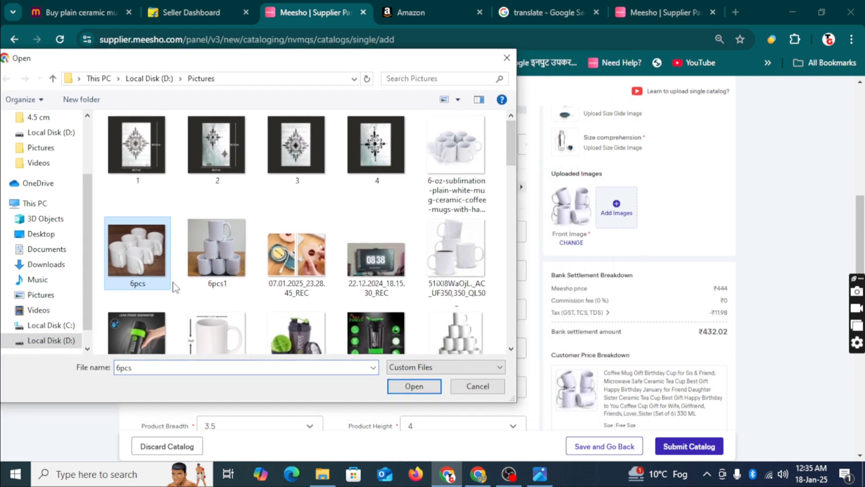
pyautogui.click(437, 390)
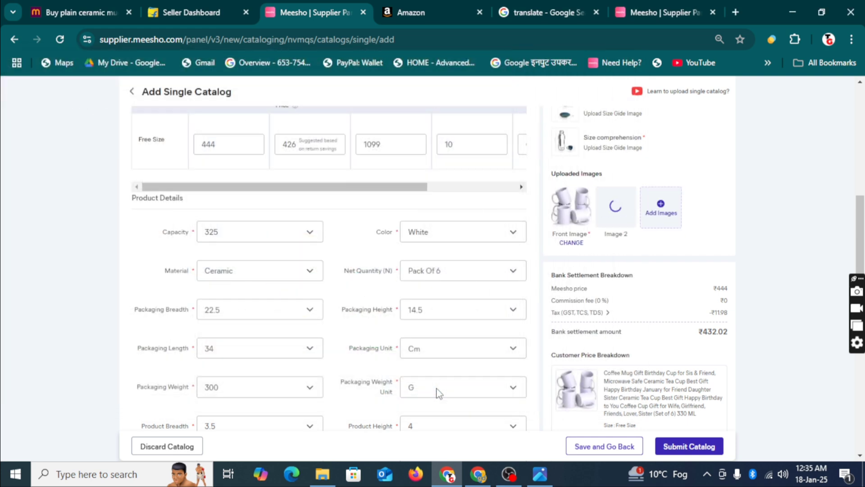
# Step: Add the pictures 61nKW8ZKyNL and 6pcs1 to Product 4 as Image 3 and Image 4
pyautogui.click(656, 215)
pyautogui.moveTo(522, 125); pyautogui.dragTo(520, 188)
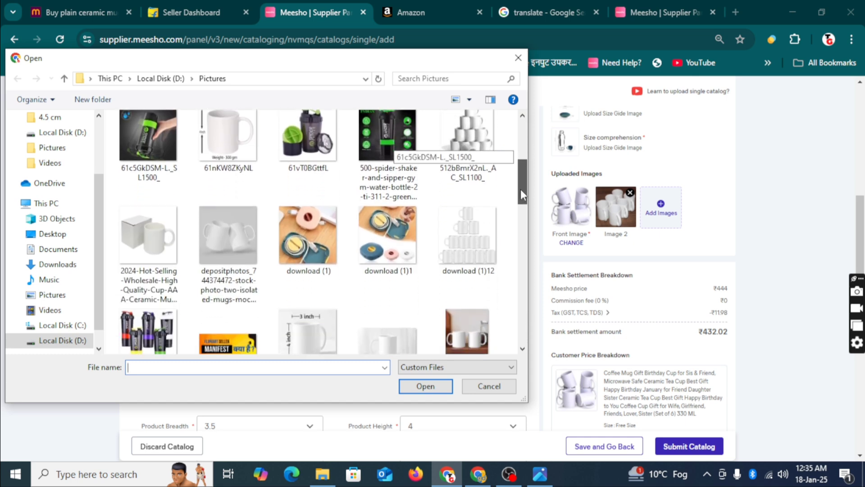
pyautogui.click(240, 171)
pyautogui.click(428, 389)
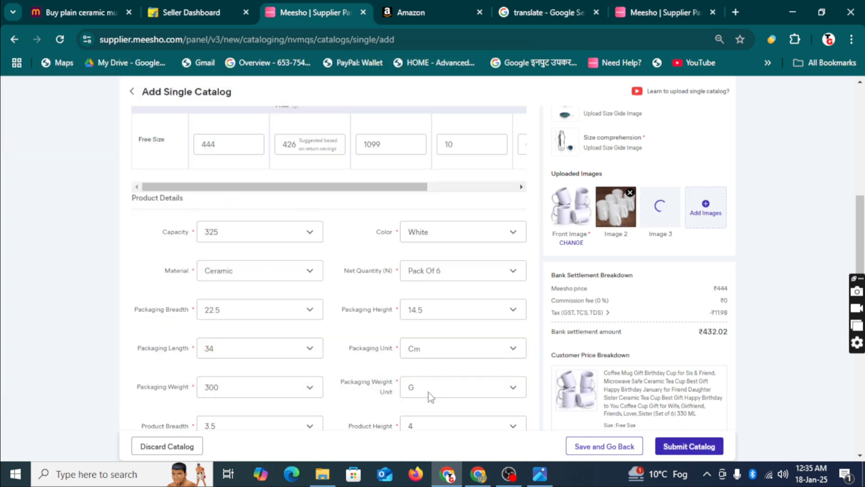
pyautogui.click(707, 217)
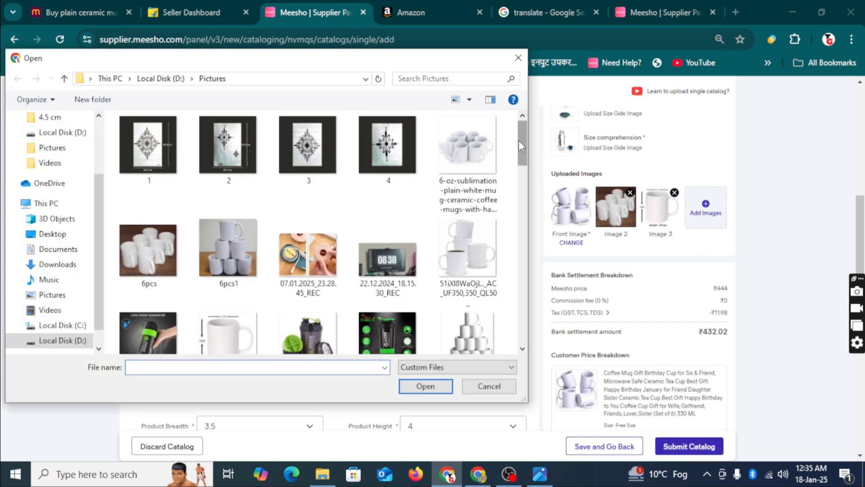
pyautogui.click(228, 250)
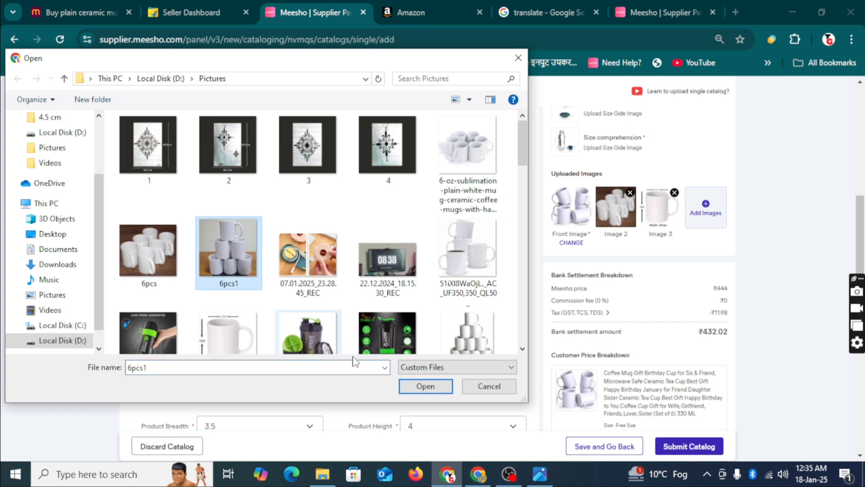
pyautogui.click(437, 390)
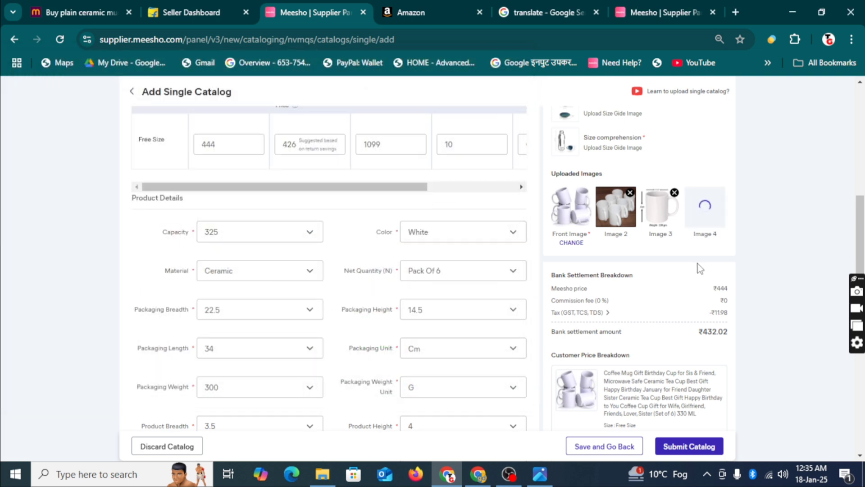
# Step: Switch to Product 3 and add the picture 51iXI8WaOjL._AC_UF350,350_QL50_ as its Image 2
pyautogui.scroll(8, 334, 225)
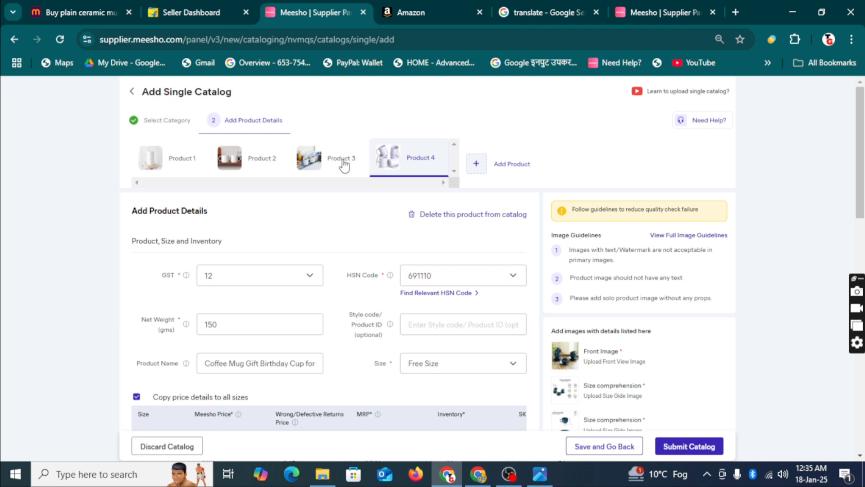
pyautogui.click(344, 165)
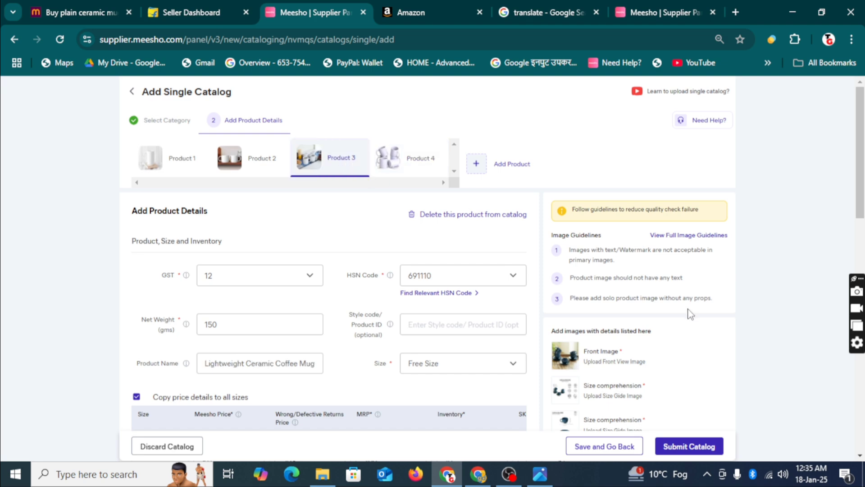
pyautogui.scroll(-5, 691, 314)
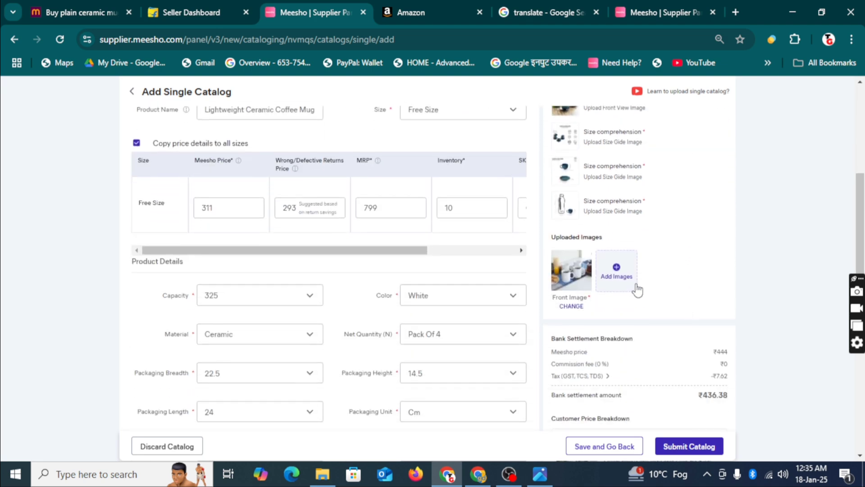
pyautogui.click(631, 279)
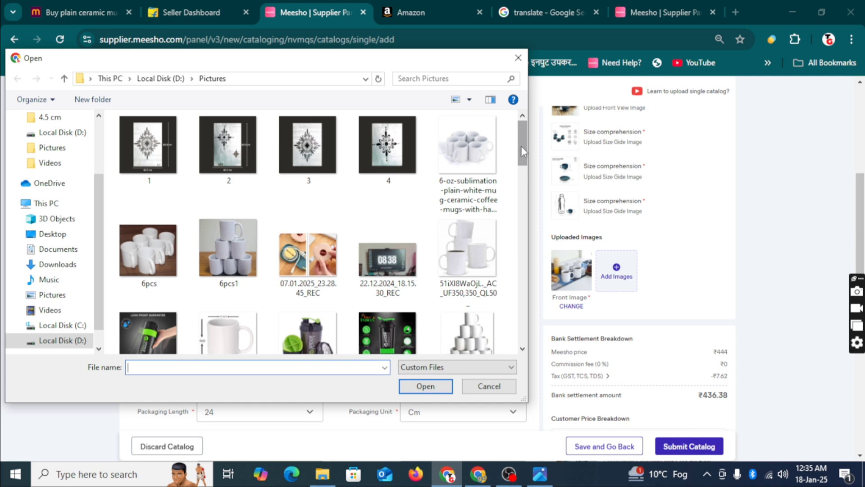
pyautogui.scroll(-1, 522, 148)
pyautogui.click(482, 202)
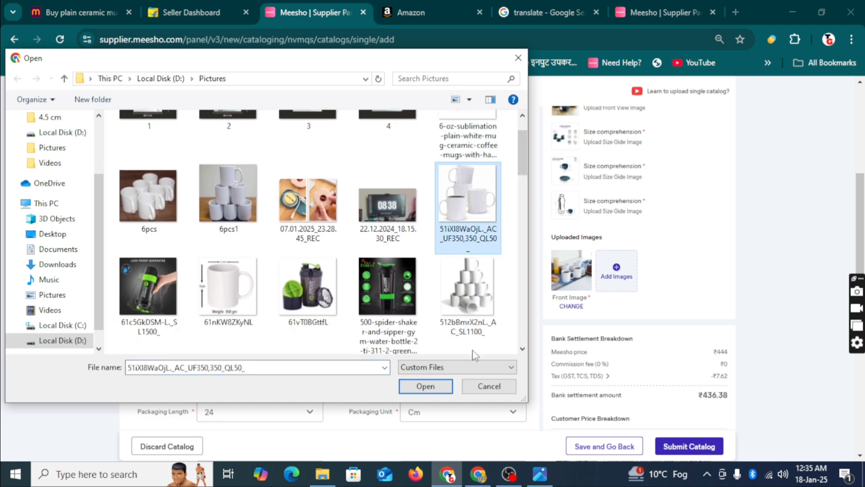
pyautogui.click(449, 386)
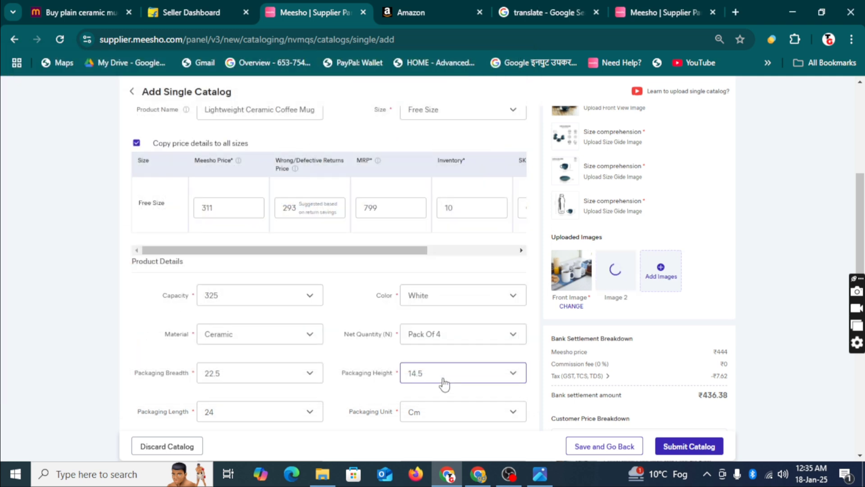
# Step: Add the pictures 61nKW8ZKyNL and images (1)222 to Product 3 as Image 3 and Image 4
pyautogui.click(659, 275)
pyautogui.click(230, 336)
pyautogui.scroll(-1, 230, 315)
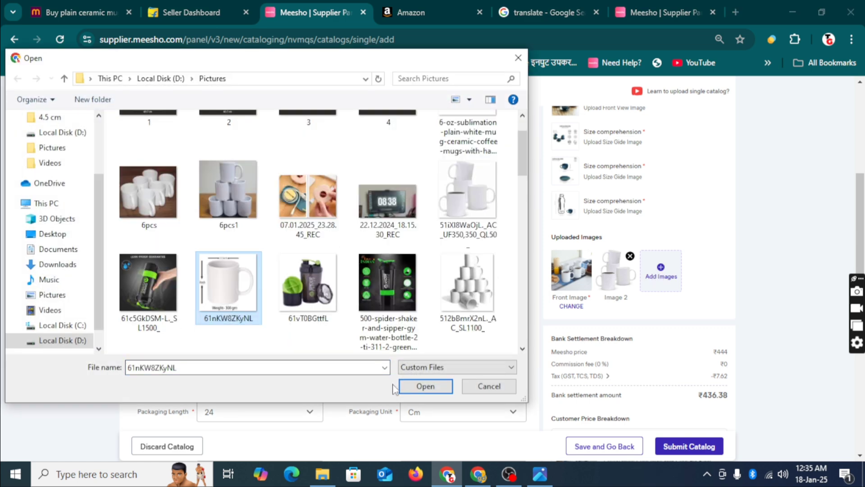
pyautogui.click(425, 386)
pyautogui.click(704, 272)
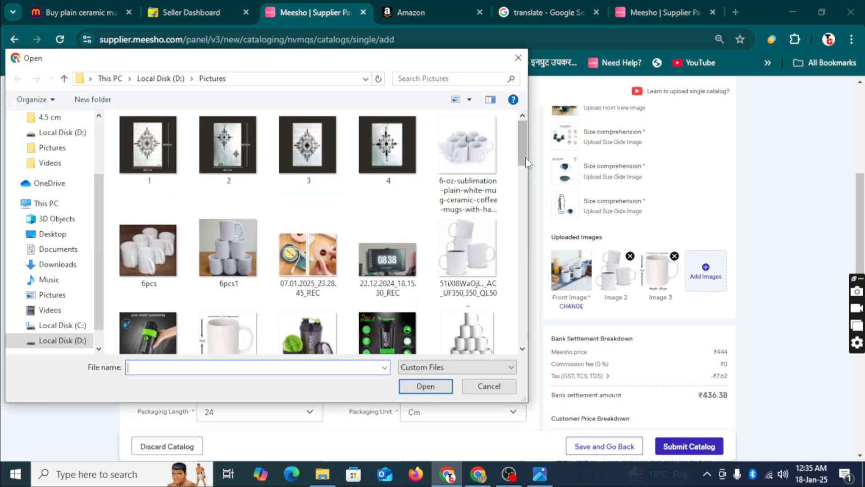
pyautogui.moveTo(525, 160); pyautogui.dragTo(522, 236)
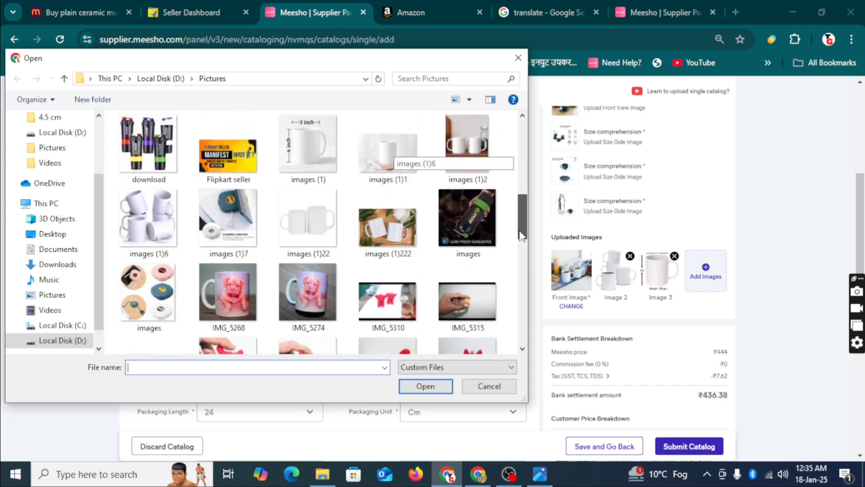
pyautogui.click(420, 250)
pyautogui.click(426, 391)
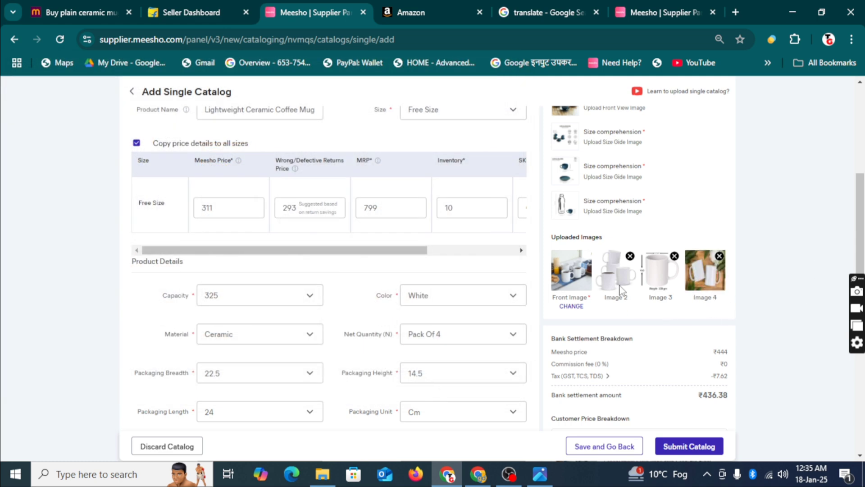
# Step: Switch to Product 2 and add the picture 61nKW8ZKyNL as its Image 2
pyautogui.scroll(5, 606, 311)
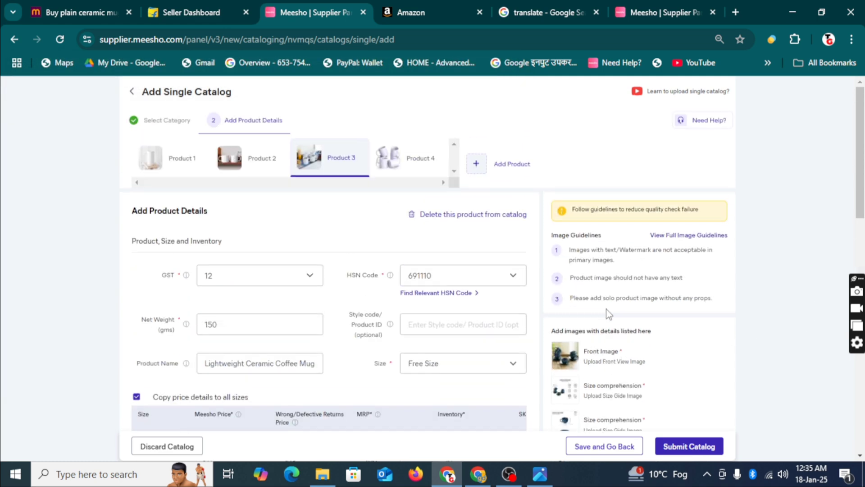
pyautogui.click(267, 164)
pyautogui.scroll(-4, 267, 164)
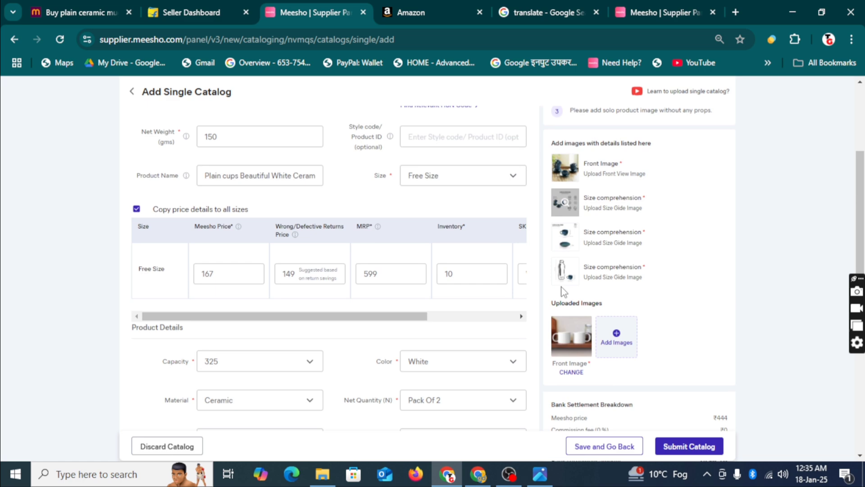
pyautogui.click(615, 335)
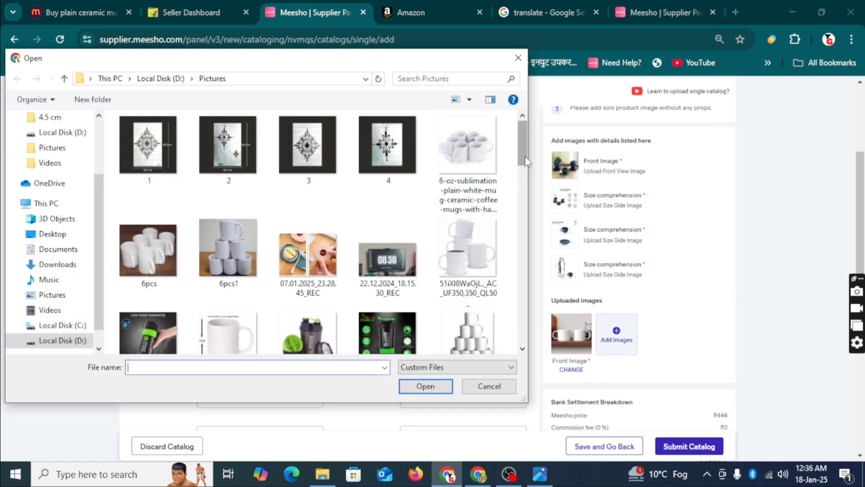
pyautogui.scroll(-3, 525, 156)
pyautogui.click(258, 239)
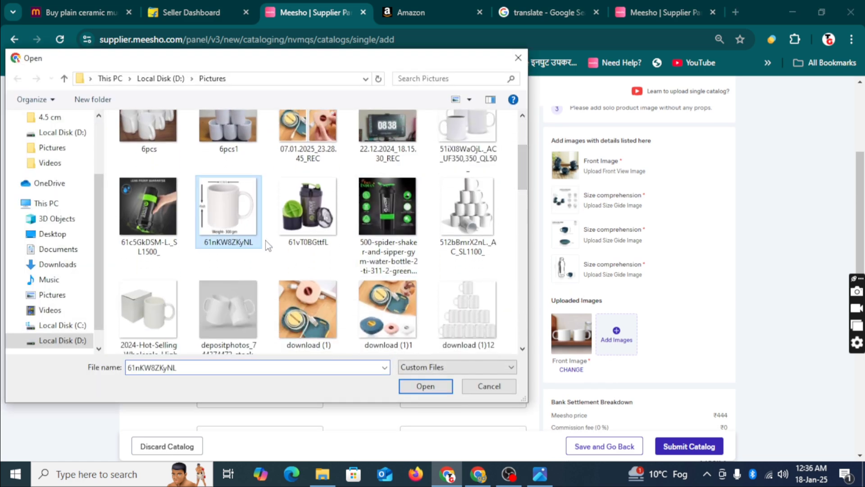
pyautogui.click(410, 391)
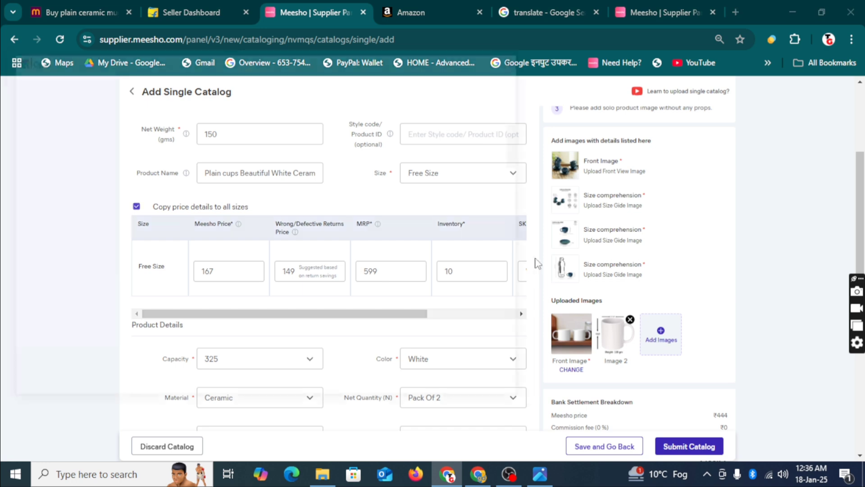
# Step: Add the depositphotos_744374472 picture of two isolated mugs and images (1)22 to Product 2 as Image 3 and Image 4
pyautogui.moveTo(521, 148); pyautogui.dragTo(520, 201)
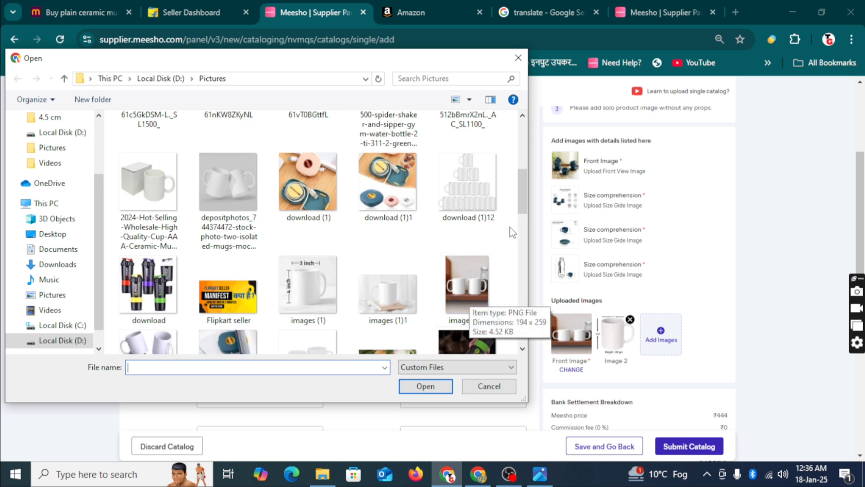
pyautogui.moveTo(523, 210); pyautogui.dragTo(506, 217)
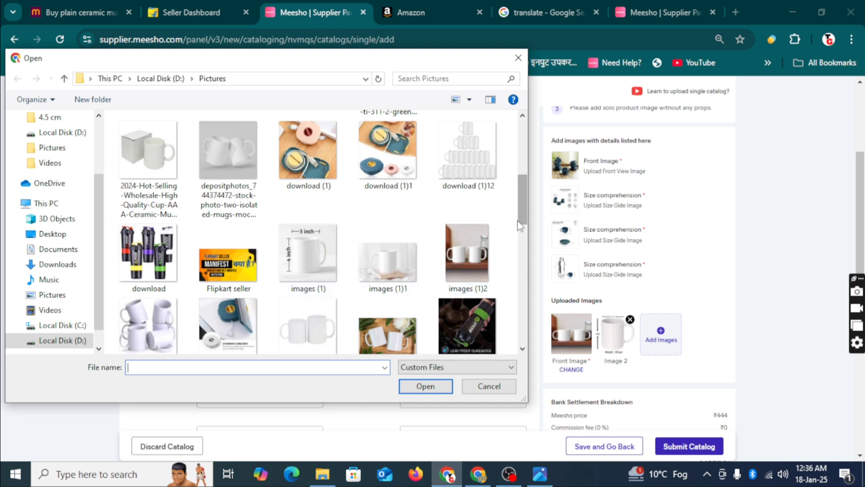
pyautogui.moveTo(521, 224)
pyautogui.mouseDown()
pyautogui.moveTo(526, 166)
pyautogui.moveTo(517, 222)
pyautogui.mouseUp()
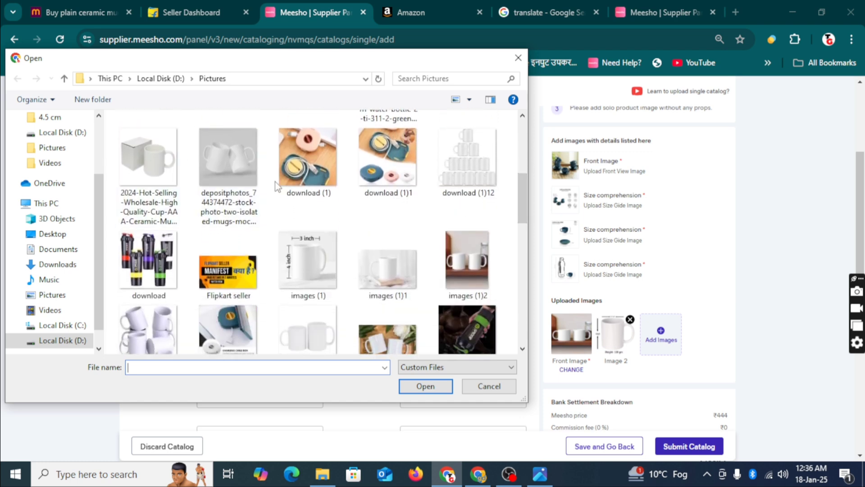
pyautogui.click(242, 169)
pyautogui.click(406, 390)
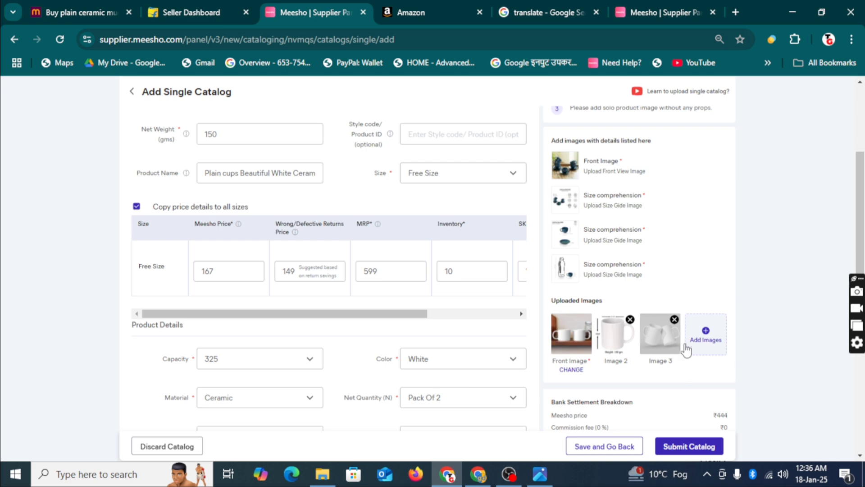
pyautogui.click(704, 336)
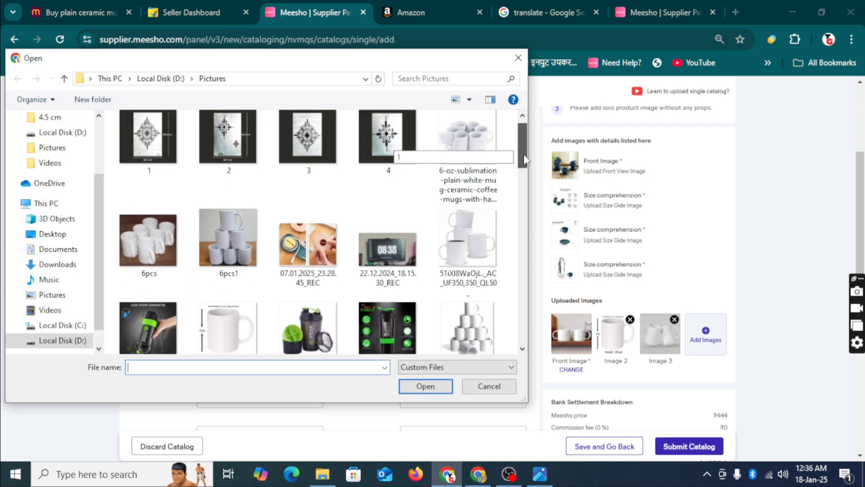
pyautogui.moveTo(523, 155); pyautogui.dragTo(516, 229)
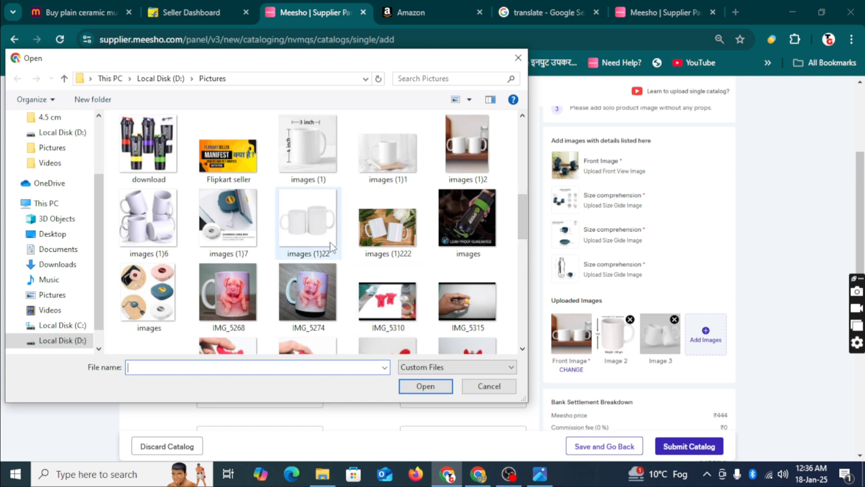
pyautogui.click(316, 232)
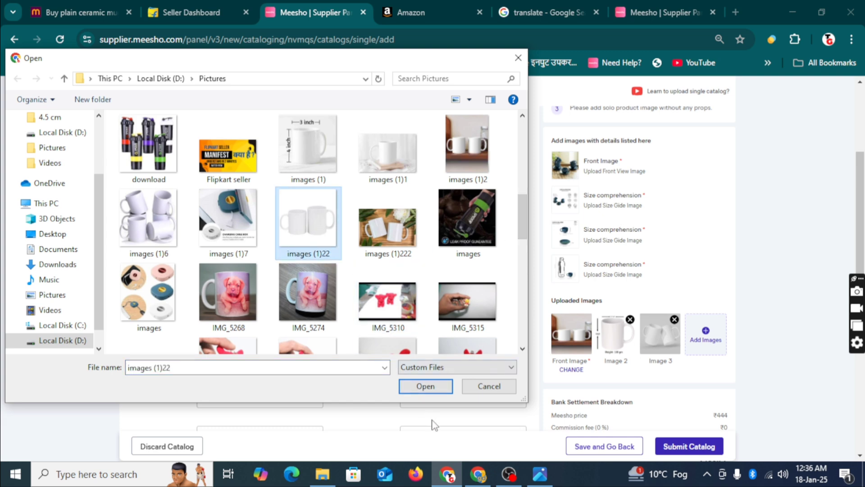
pyautogui.click(425, 387)
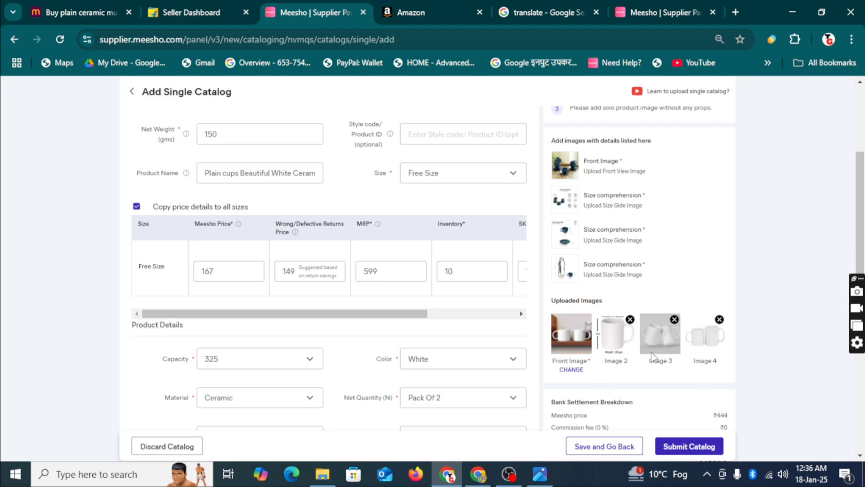
# Step: Switch to Product 1 and add the picture 61nKW8ZKyNL as its Image 2
pyautogui.scroll(5, 567, 328)
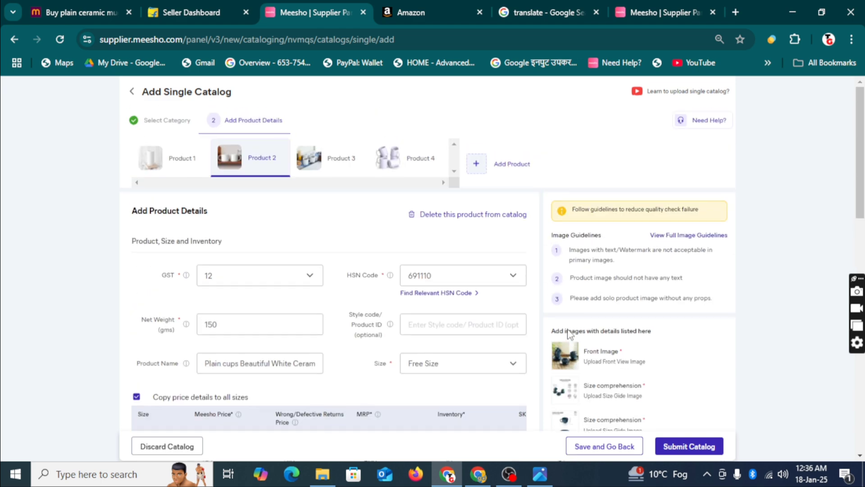
pyautogui.click(187, 168)
pyautogui.scroll(-3, 407, 244)
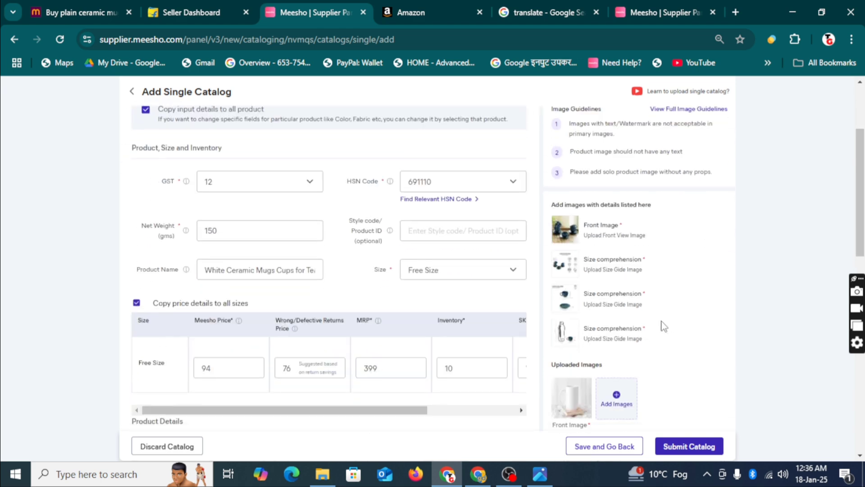
pyautogui.click(616, 400)
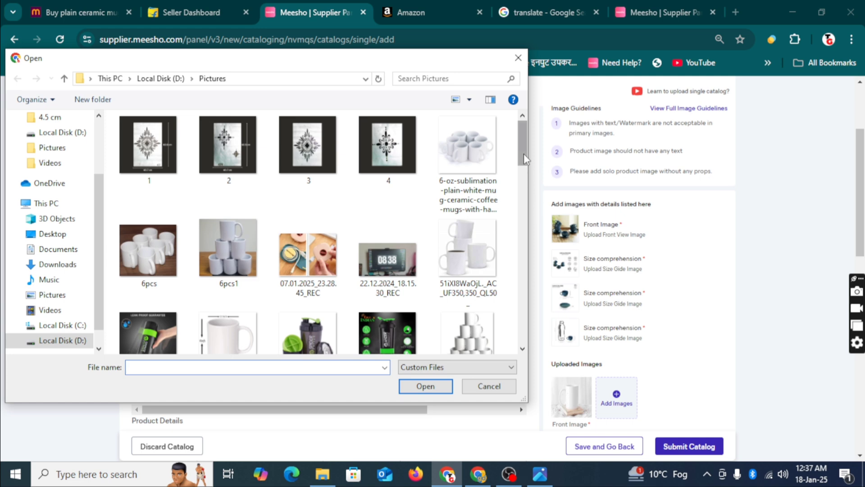
pyautogui.scroll(-3, 525, 158)
pyautogui.click(229, 205)
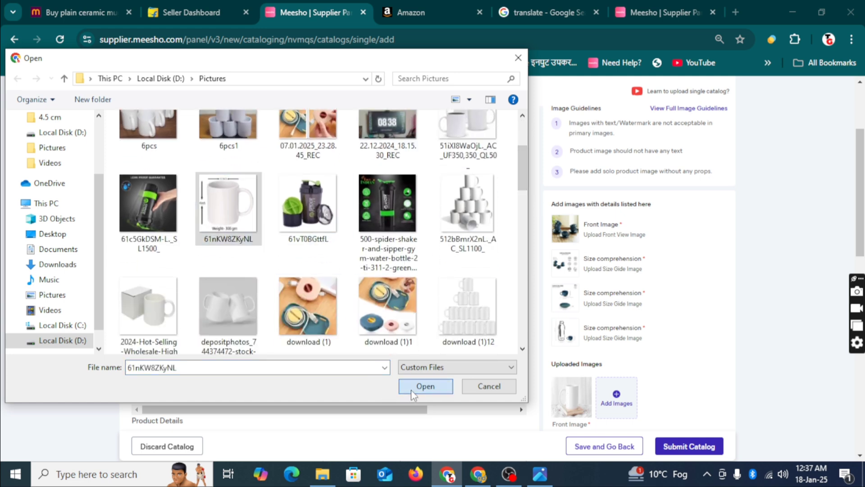
pyautogui.click(425, 386)
pyautogui.click(661, 399)
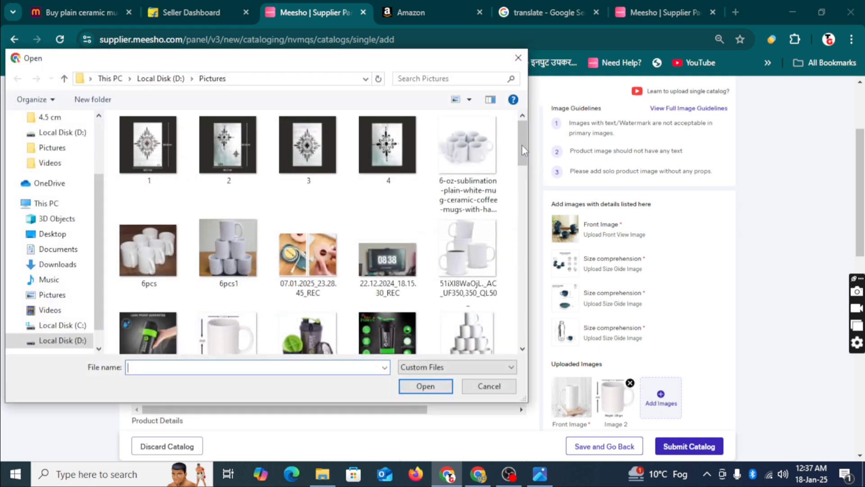
pyautogui.scroll(-5, 397, 145)
pyautogui.click(149, 144)
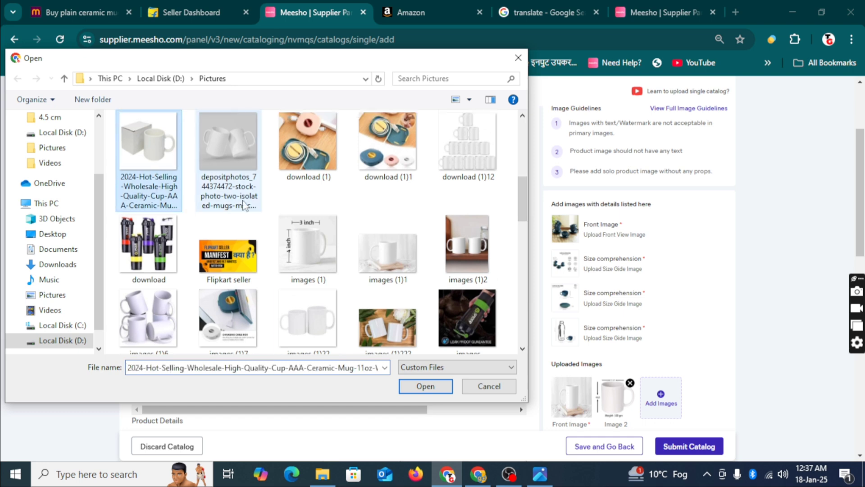
pyautogui.click(425, 386)
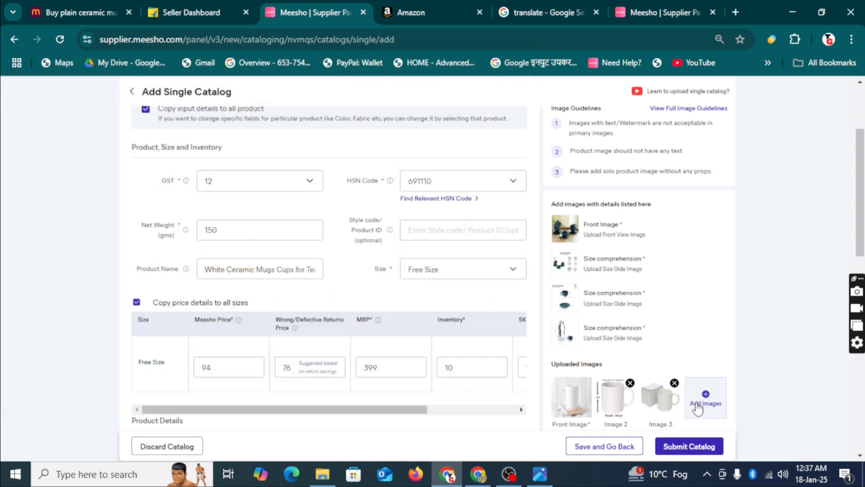
pyautogui.click(697, 408)
pyautogui.moveTo(523, 158); pyautogui.dragTo(521, 325)
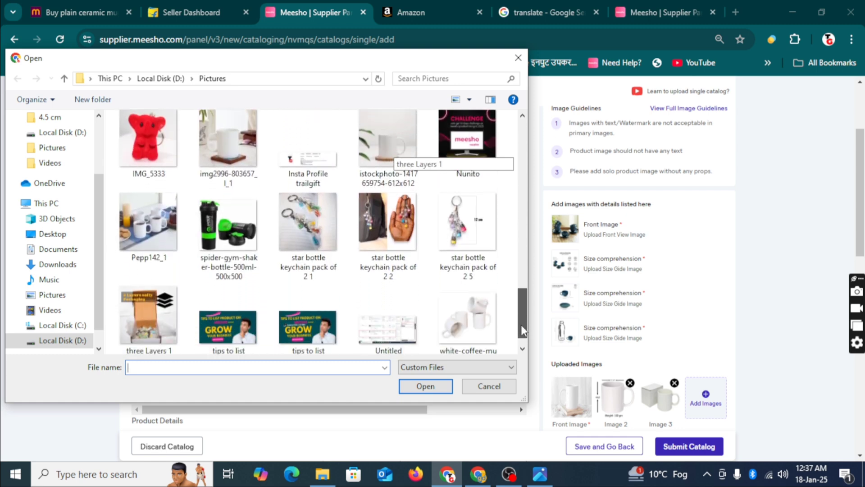
pyautogui.click(228, 140)
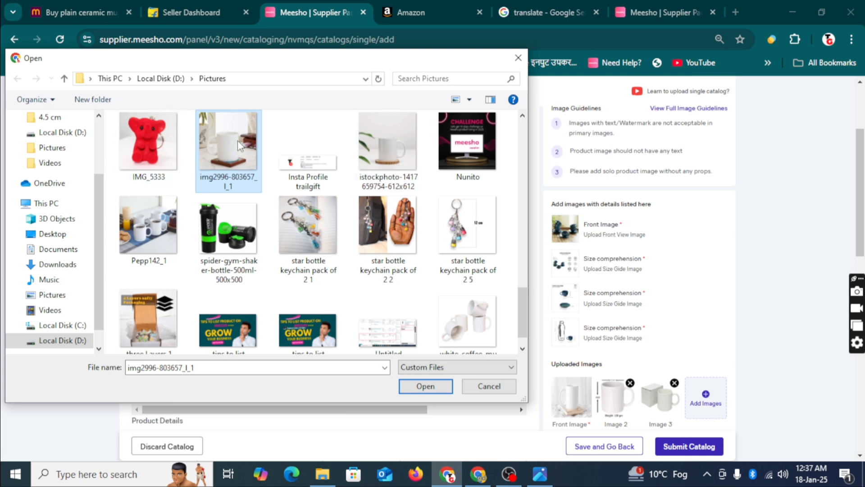
pyautogui.click(425, 386)
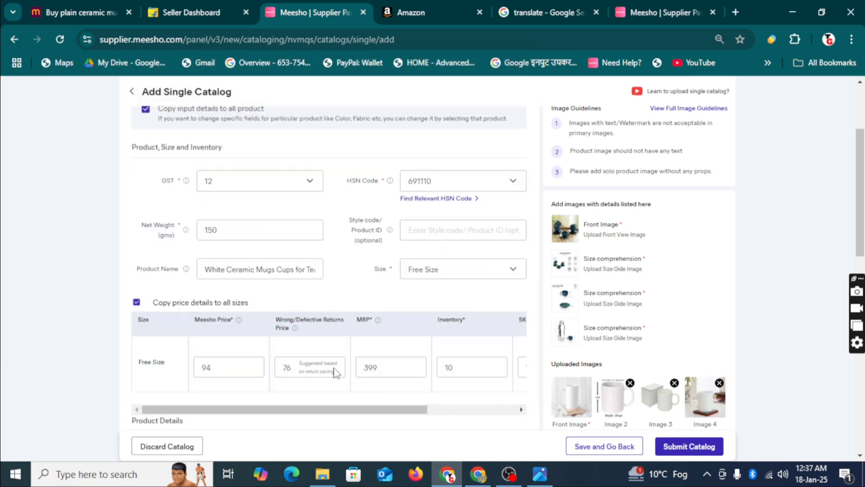
# Step: Set Product 1's Meesho price to 95 and back to 94, and check its settlement and customer price breakdown
pyautogui.scroll(-1, 640, 348)
pyautogui.scroll(4, 647, 348)
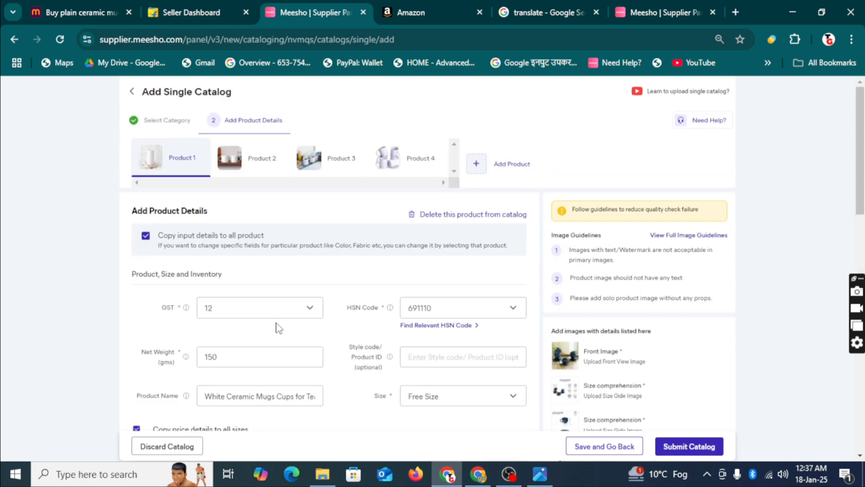
pyautogui.scroll(-5, 589, 338)
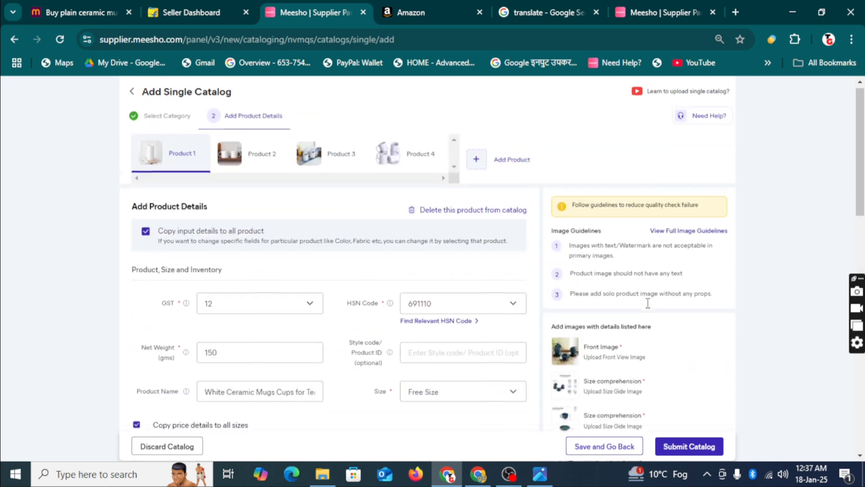
pyautogui.scroll(-5, 483, 302)
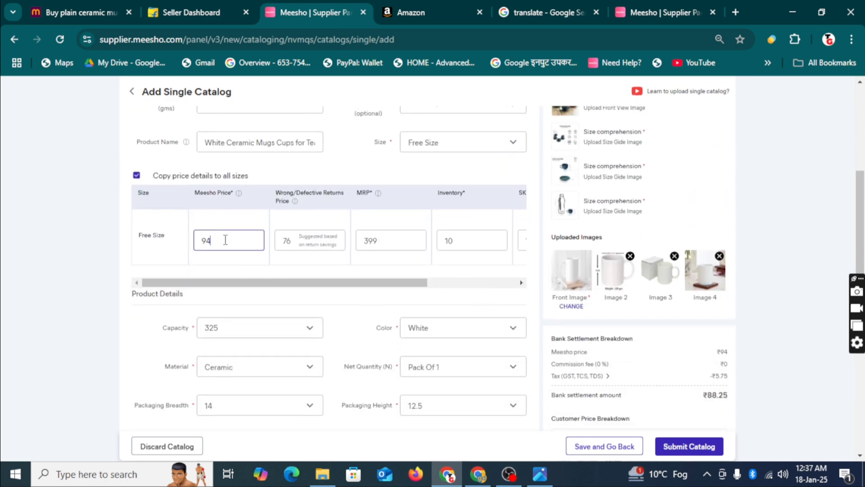
pyautogui.scroll(1, 225, 239)
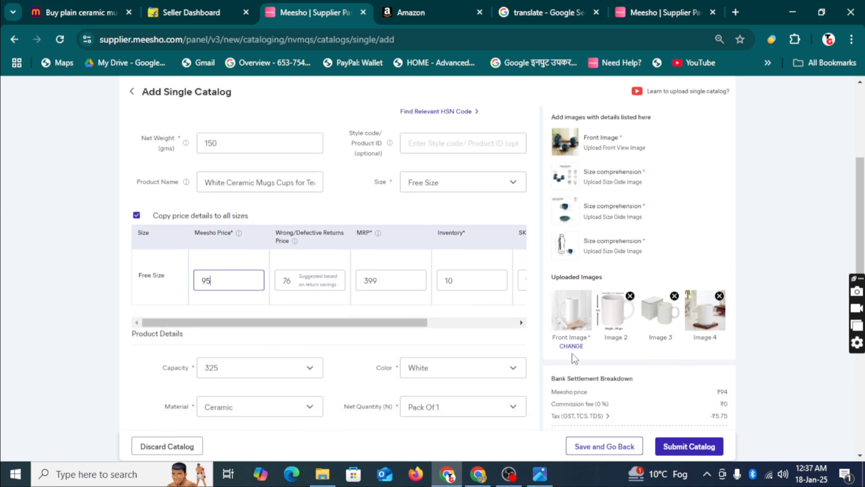
pyautogui.scroll(-5, 596, 344)
pyautogui.scroll(6, 392, 305)
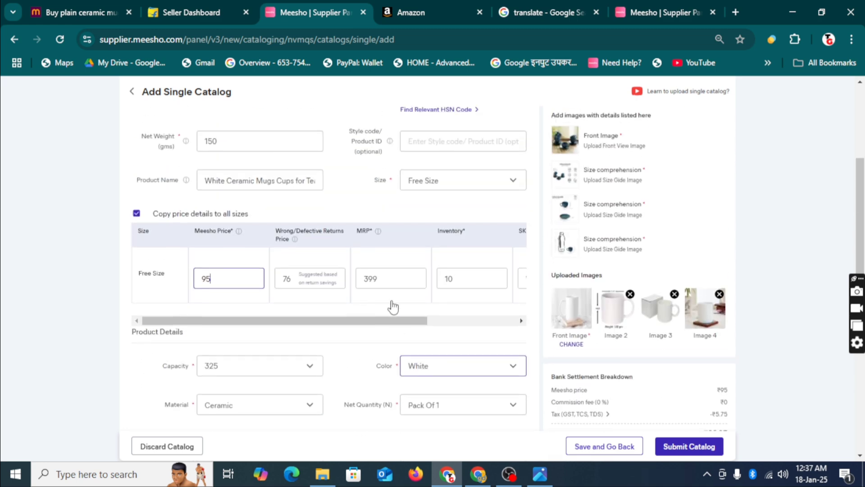
pyautogui.press('BackSpace')
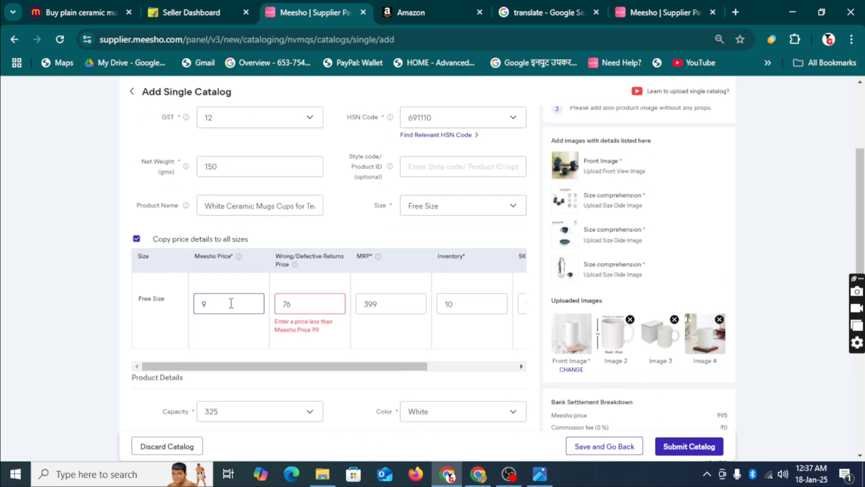
pyautogui.write('4')
pyautogui.scroll(-4, 715, 354)
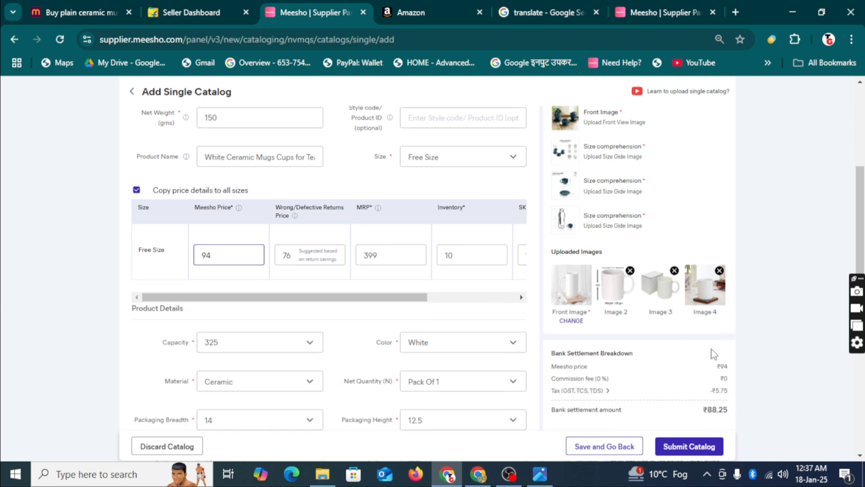
# Step: Switch to Product 2, re-enter its Meesho price of 167 and check its bank settlement and customer price breakdown
pyautogui.scroll(8, 206, 185)
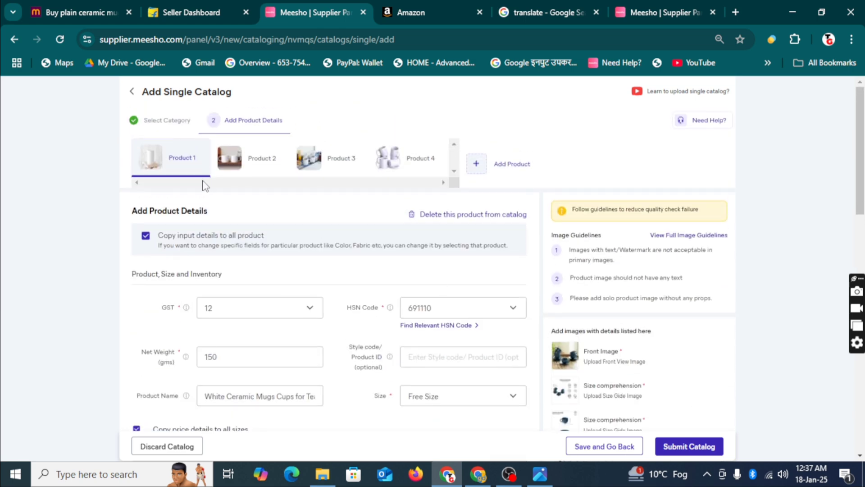
pyautogui.click(264, 161)
pyautogui.scroll(-6, 242, 298)
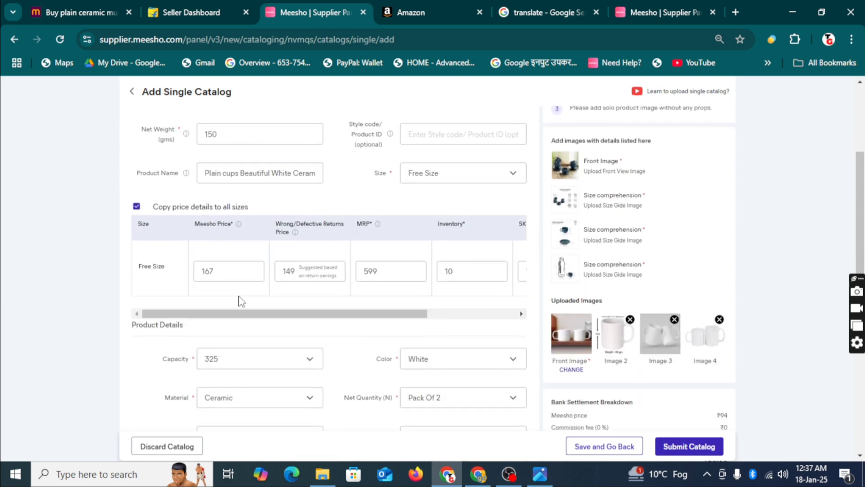
pyautogui.scroll(-3, 241, 301)
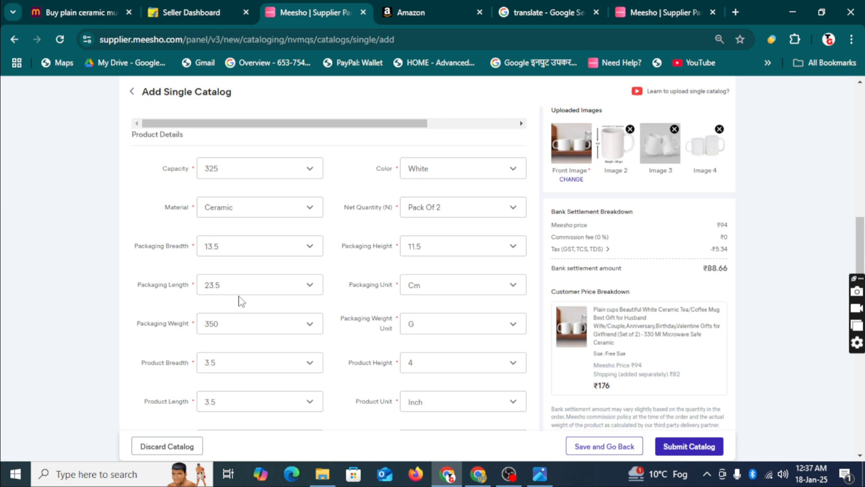
pyautogui.scroll(4, 242, 301)
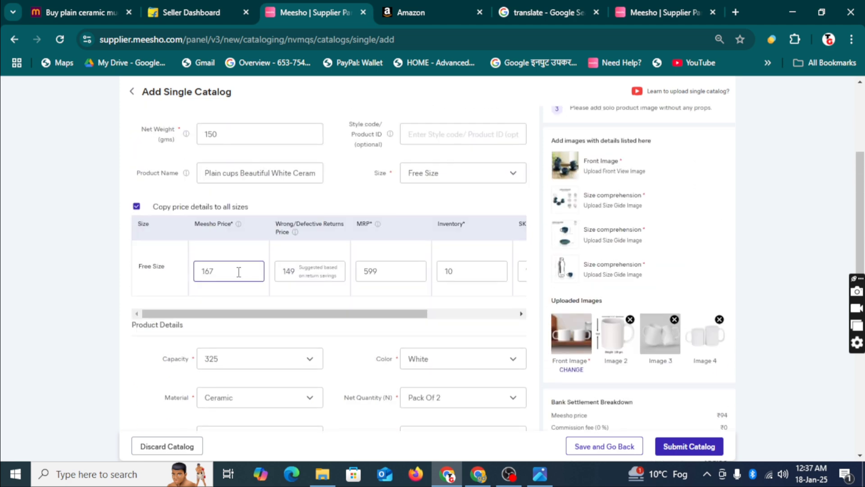
pyautogui.press('BackSpace')
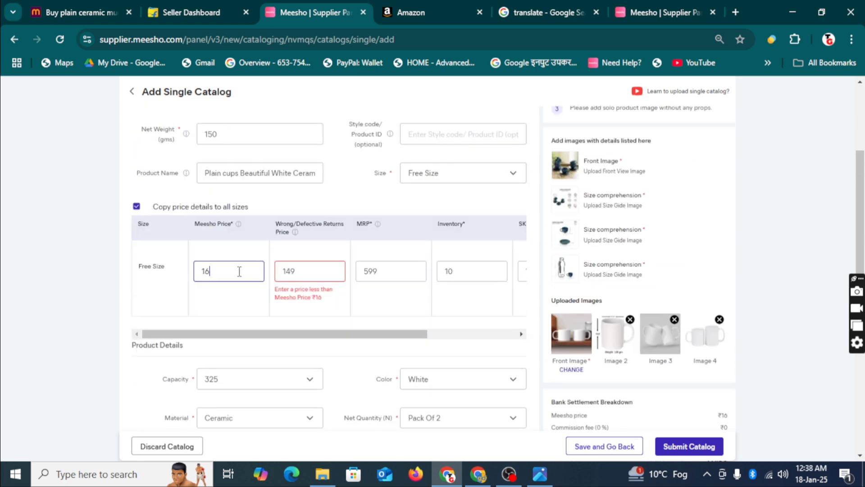
pyautogui.write('7')
pyautogui.scroll(-3, 662, 358)
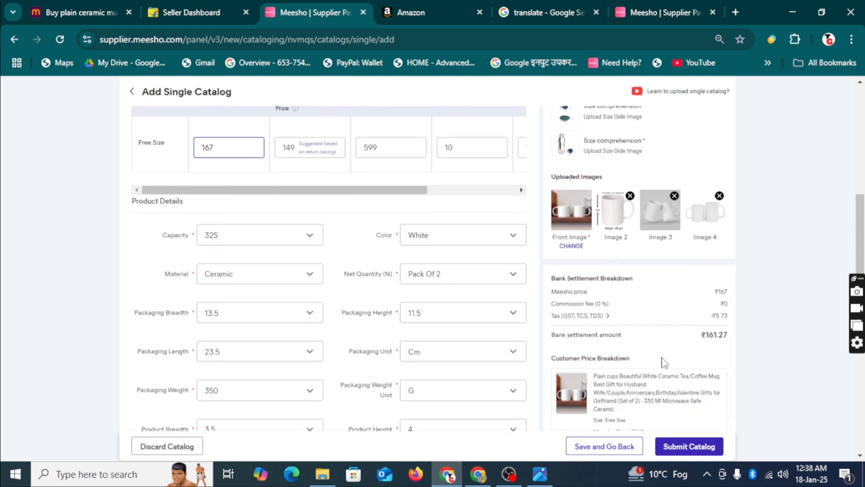
pyautogui.scroll(-3, 608, 306)
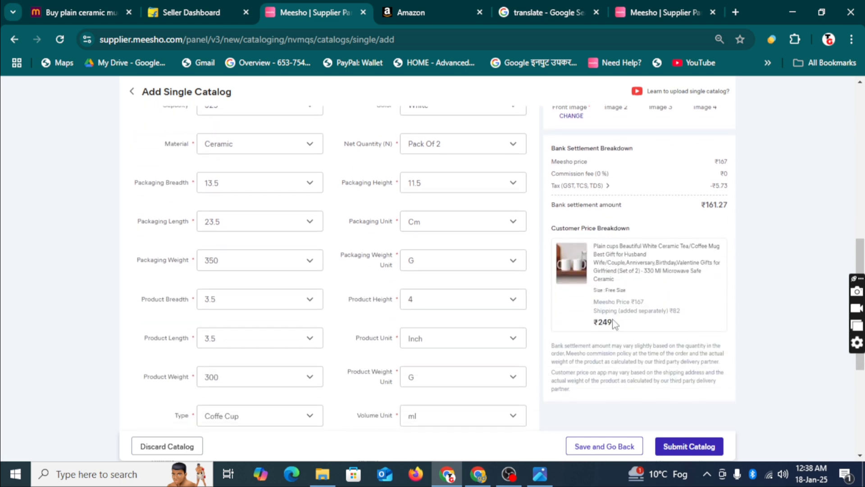
# Step: Switch to Product 3, re-enter its Meesho price of 311 and check its bank settlement and customer price breakdown
pyautogui.scroll(10, 305, 296)
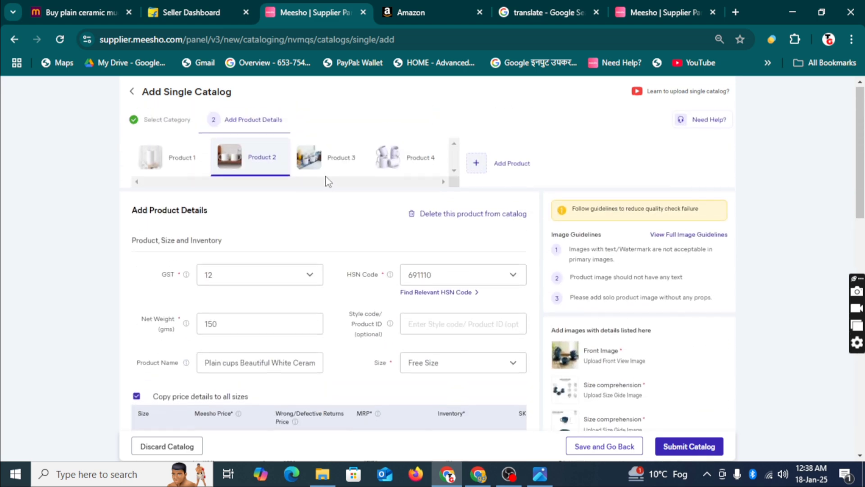
pyautogui.click(336, 162)
pyautogui.scroll(-10, 421, 210)
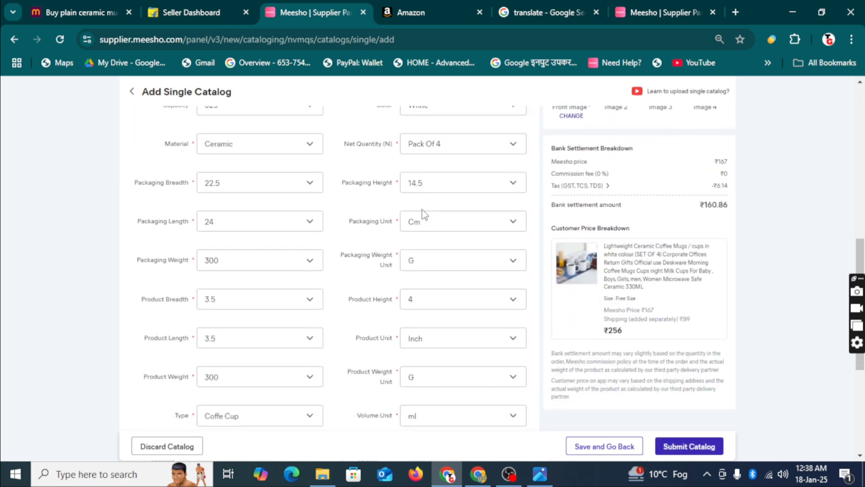
pyautogui.scroll(10, 410, 306)
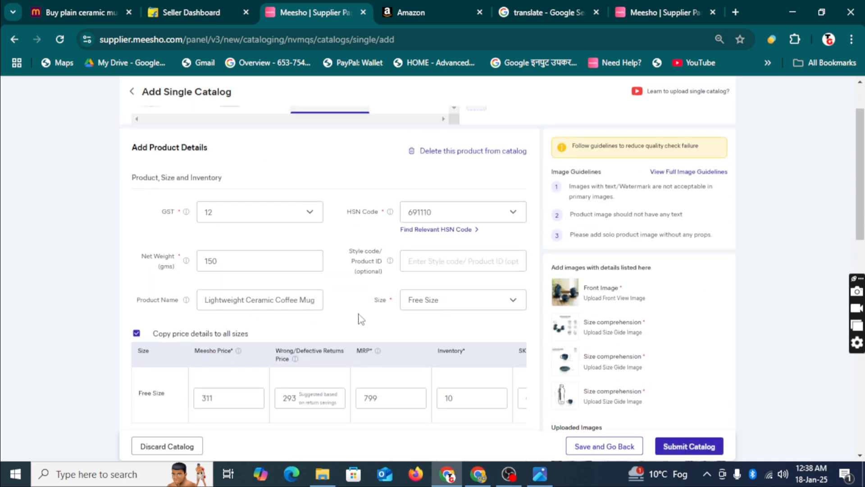
pyautogui.scroll(-1, 361, 319)
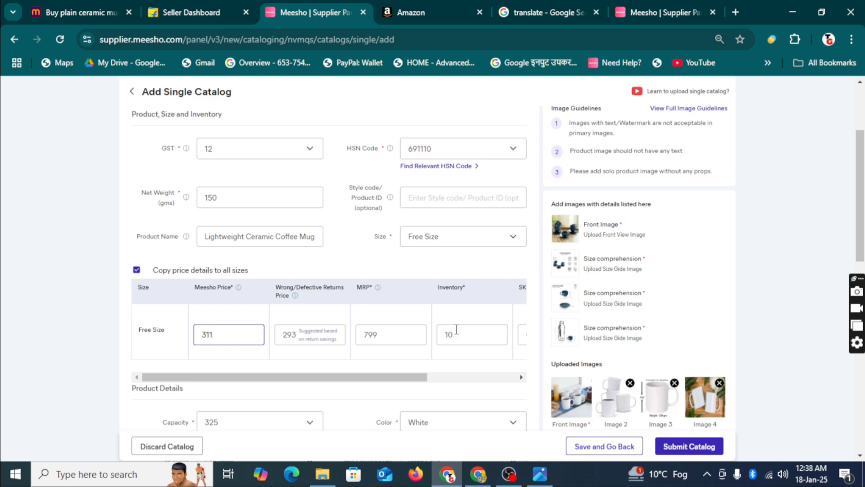
pyautogui.scroll(-5, 456, 330)
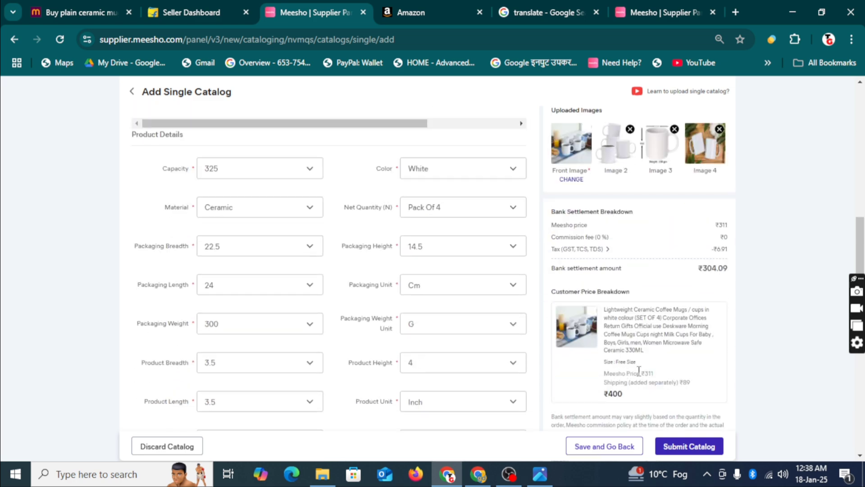
pyautogui.scroll(1, 634, 372)
pyautogui.scroll(-2, 618, 354)
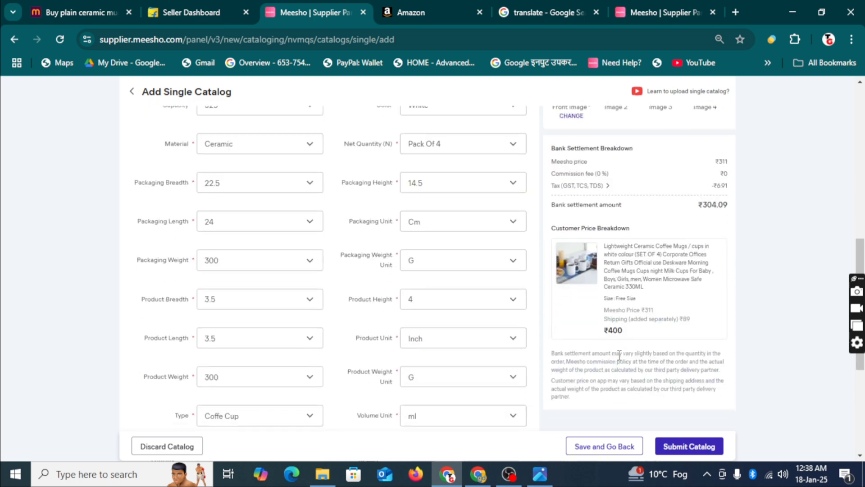
# Step: Set Product 3's Meesho price to 310 and check its updated settlement and customer price breakdown
pyautogui.scroll(4, 302, 324)
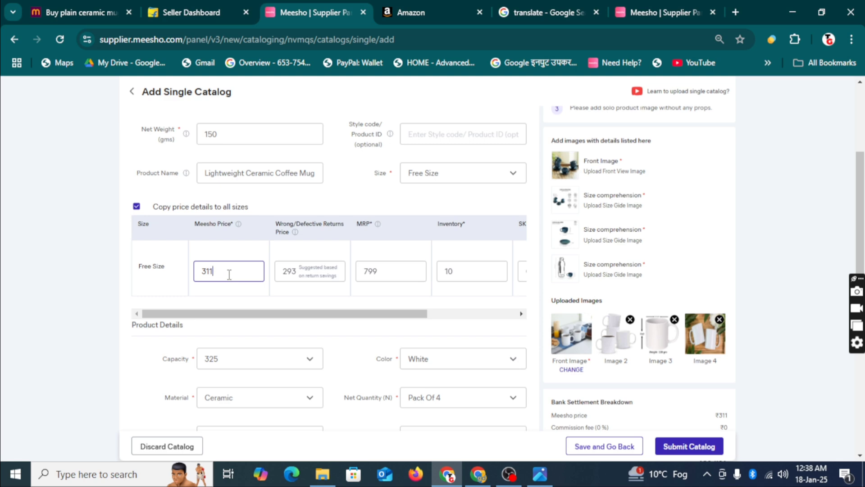
pyautogui.press('BackSpace')
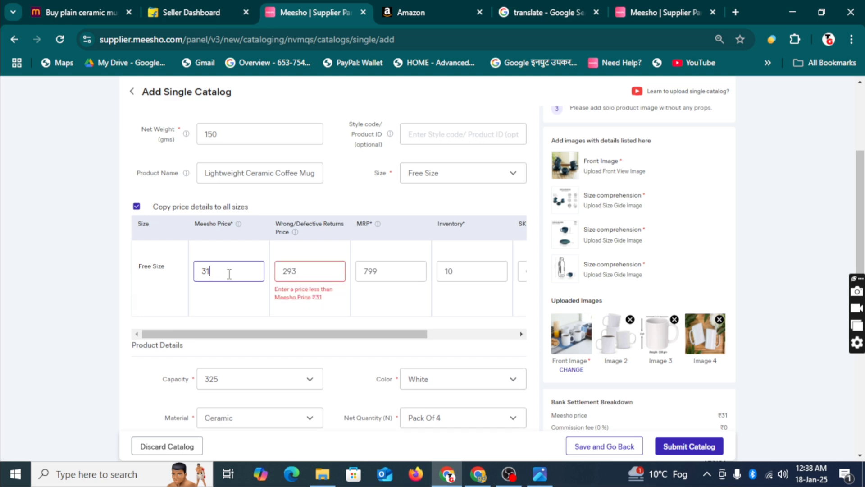
pyautogui.write('0')
pyautogui.scroll(-4, 651, 317)
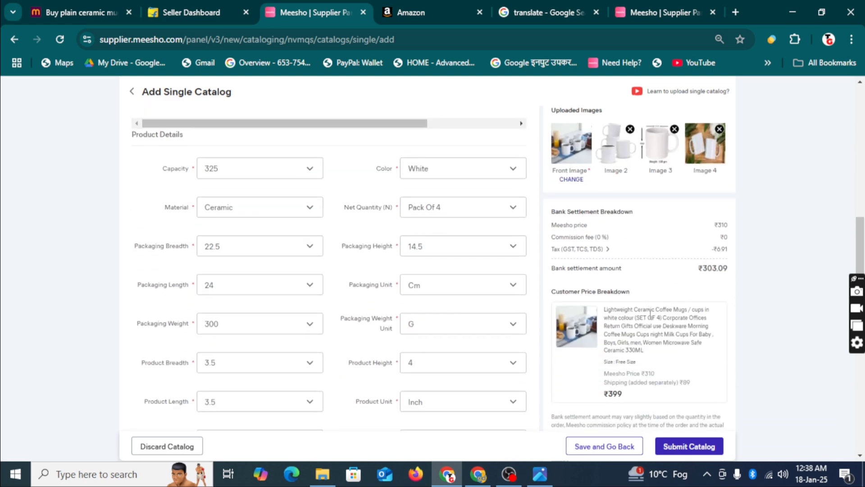
pyautogui.scroll(3, 437, 318)
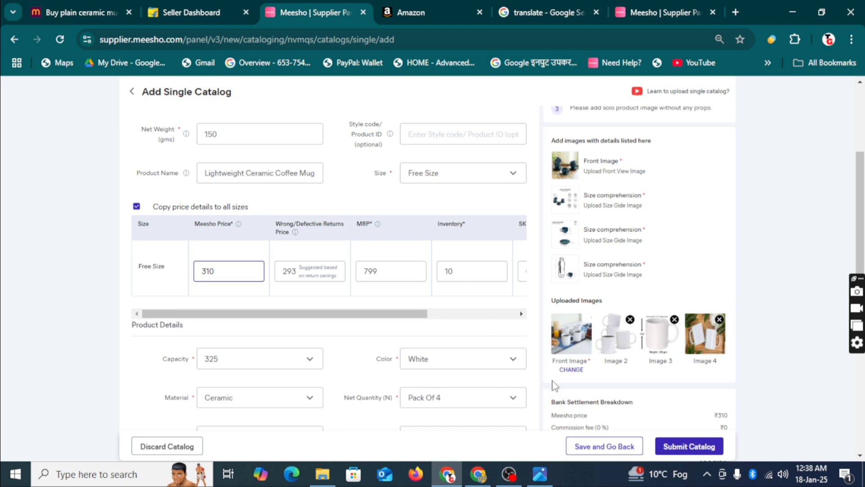
pyautogui.scroll(-2, 592, 371)
pyautogui.scroll(-3, 592, 372)
# Step: Switch to Product 4 and check the bank settlement and customer price breakdown for its Meesho price of 444
pyautogui.scroll(8, 637, 315)
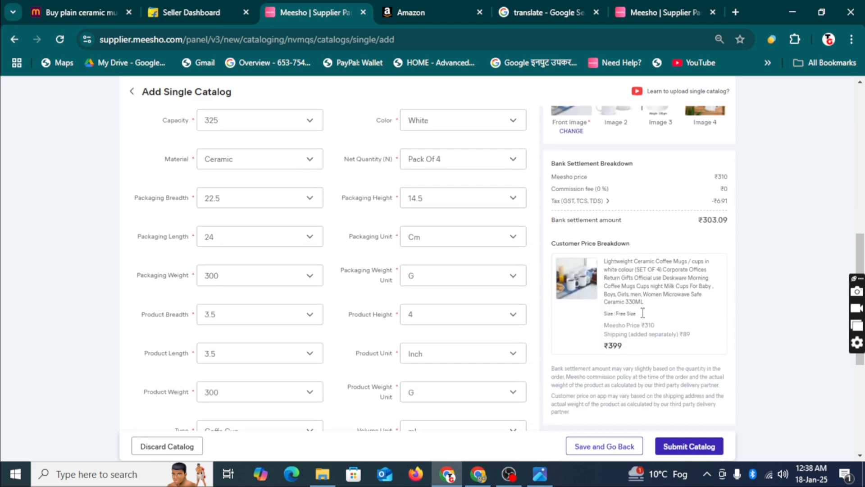
pyautogui.scroll(1, 644, 318)
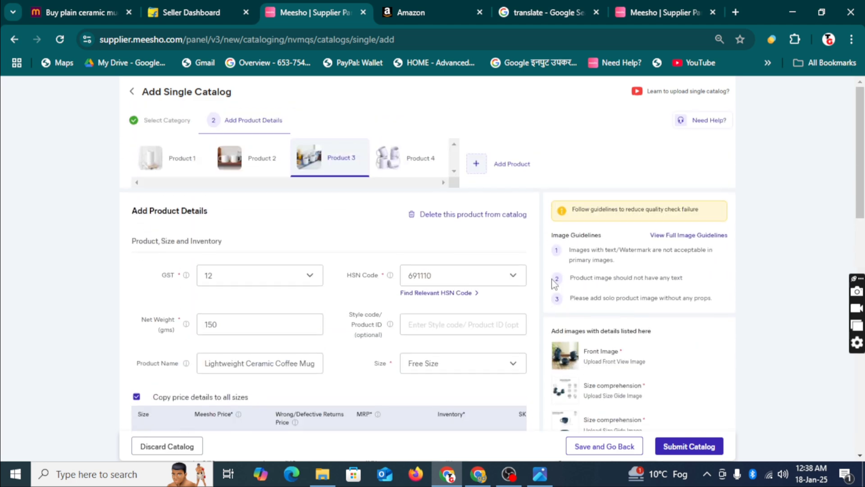
pyautogui.click(424, 165)
pyautogui.scroll(-8, 763, 342)
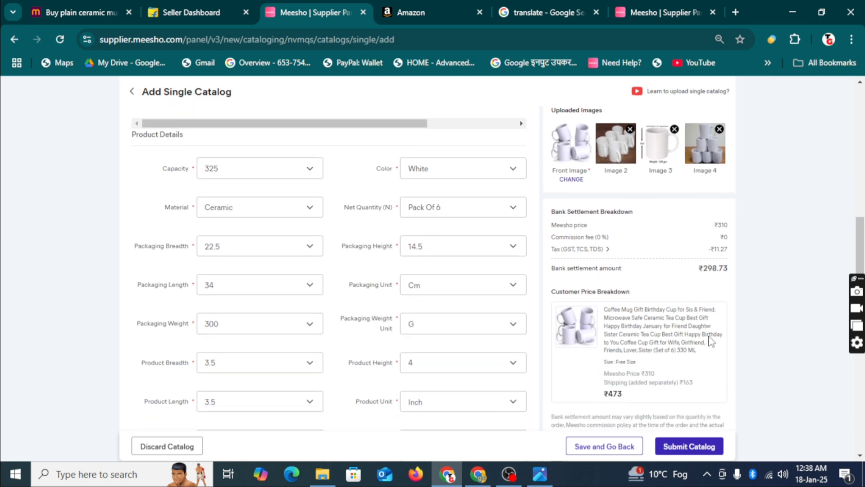
pyautogui.scroll(3, 469, 336)
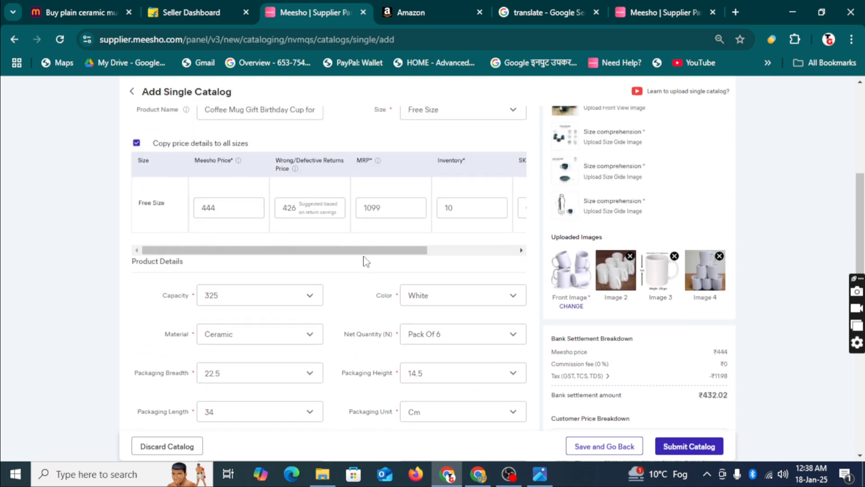
pyautogui.scroll(-3, 515, 298)
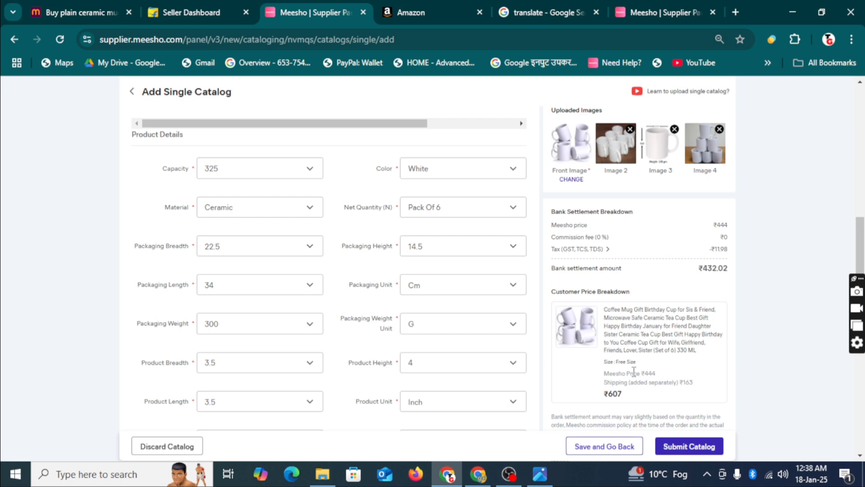
pyautogui.scroll(-2, 634, 371)
pyautogui.scroll(2, 634, 371)
pyautogui.scroll(5, 226, 275)
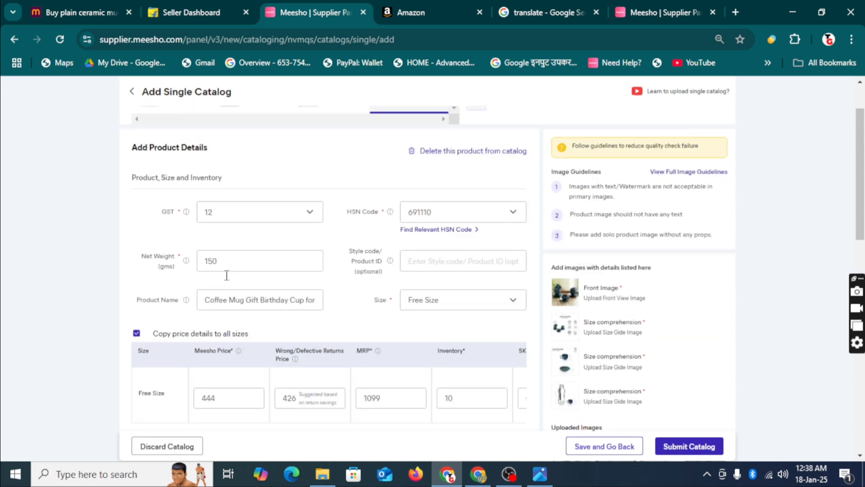
pyautogui.scroll(2, 227, 280)
pyautogui.scroll(-8, 226, 280)
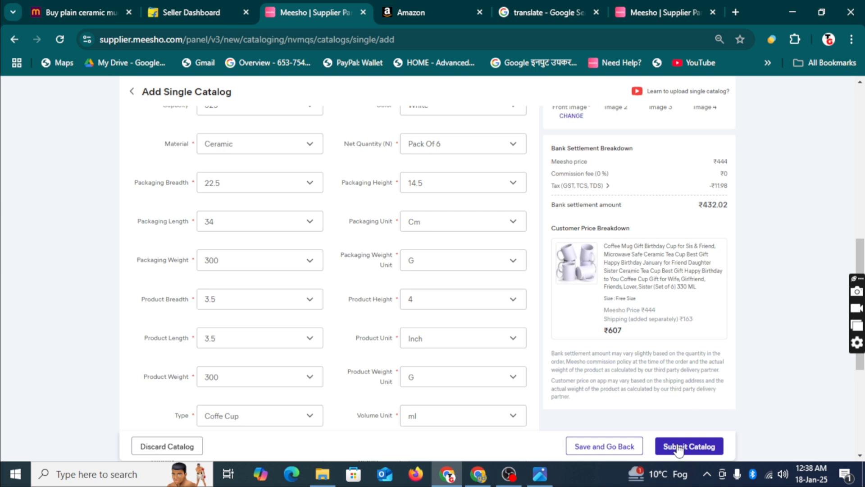
# Step: Submit the catalog and review the flagged word "an" in Product 1's description
pyautogui.click(680, 447)
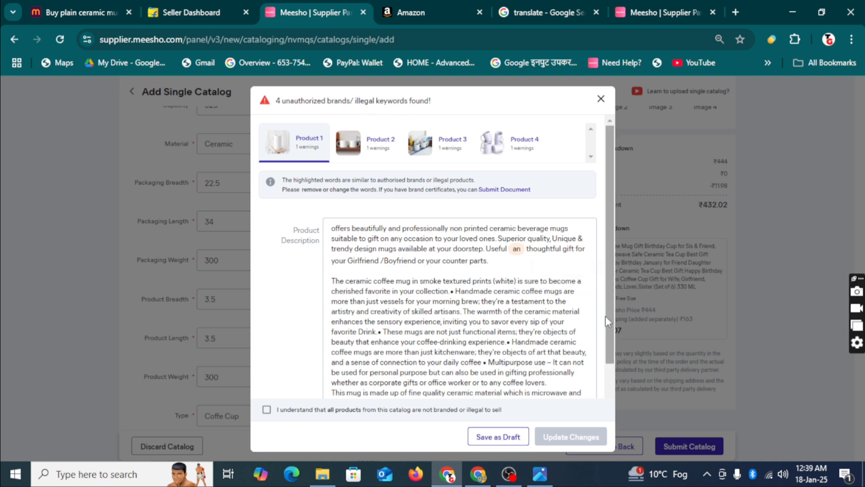
pyautogui.click(517, 249)
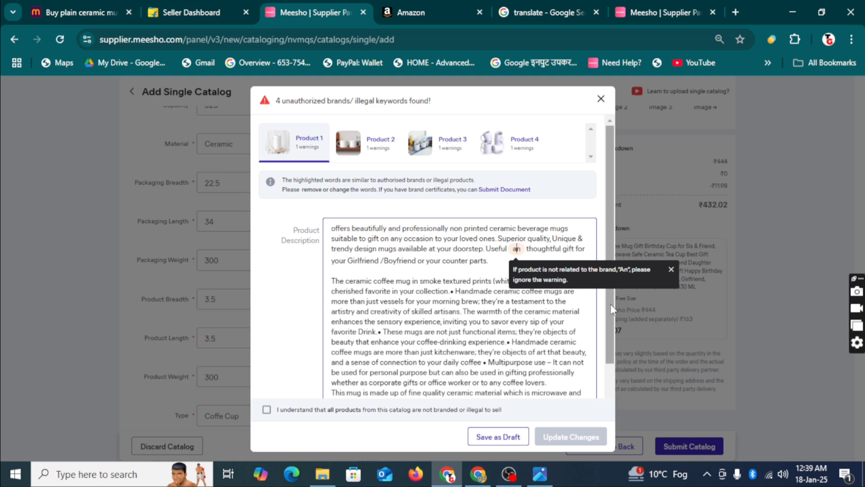
pyautogui.moveTo(611, 306); pyautogui.dragTo(607, 285)
pyautogui.scroll(-2, 464, 294)
pyautogui.scroll(3, 463, 294)
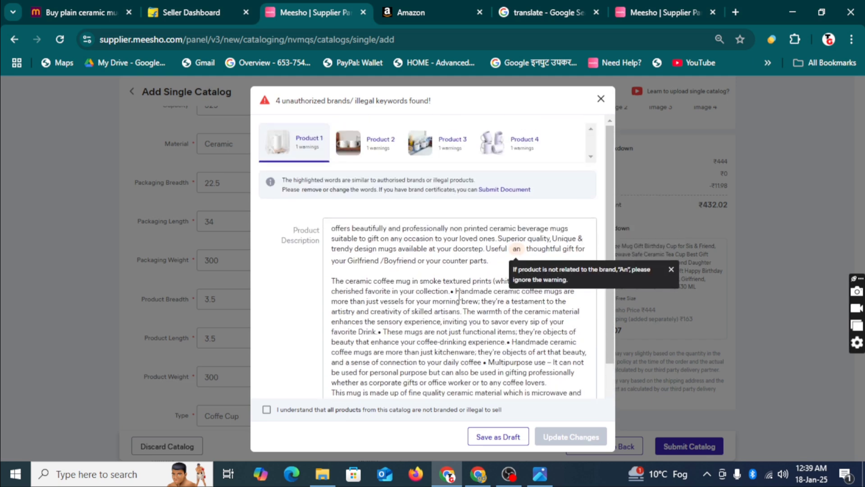
pyautogui.scroll(-2, 445, 342)
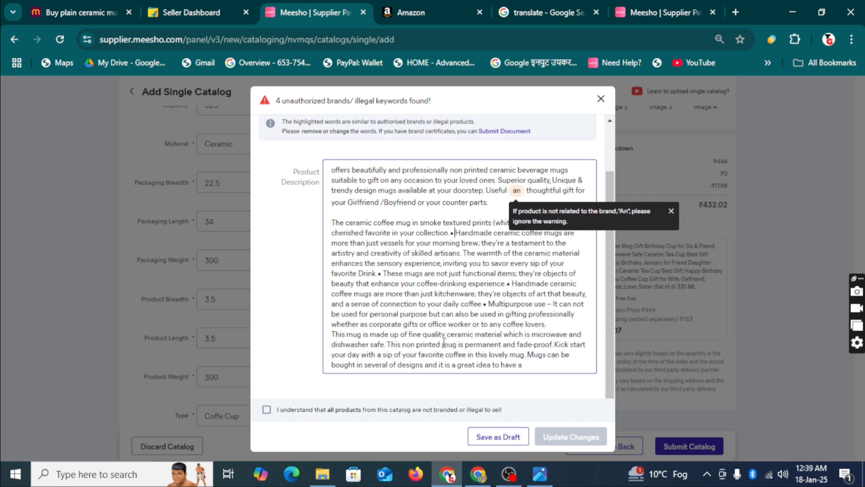
pyautogui.scroll(2, 448, 334)
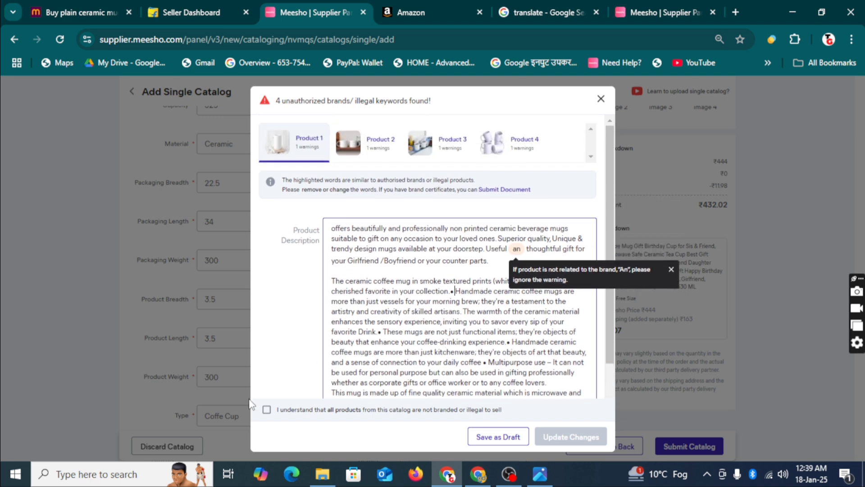
# Step: Declare that all products are not branded or illegal to sell, update the changes and submit the catalog for quality check
pyautogui.click(267, 409)
pyautogui.scroll(-2, 487, 387)
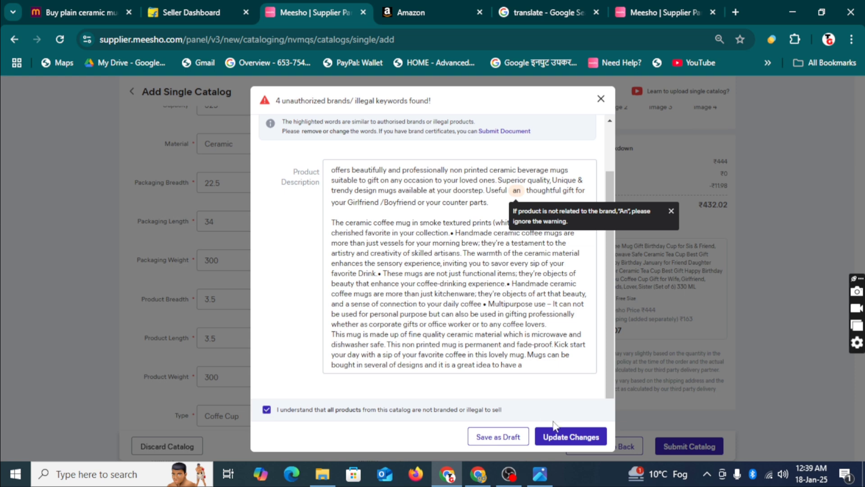
pyautogui.click(557, 440)
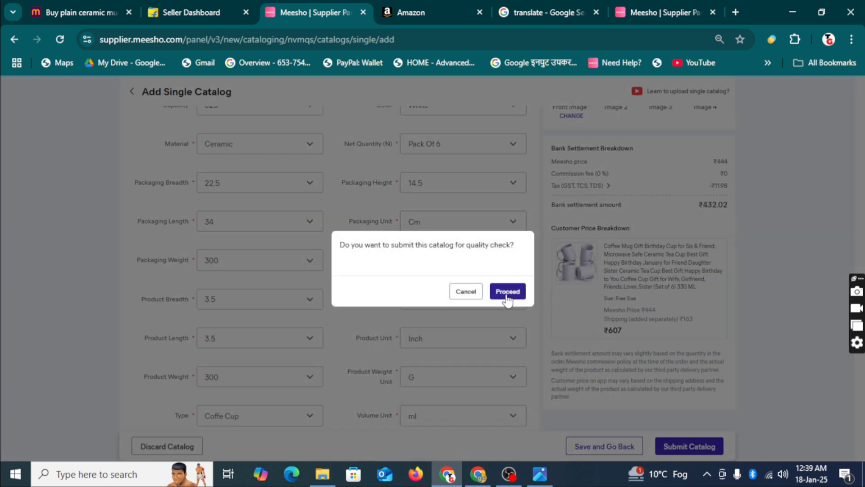
pyautogui.click(506, 298)
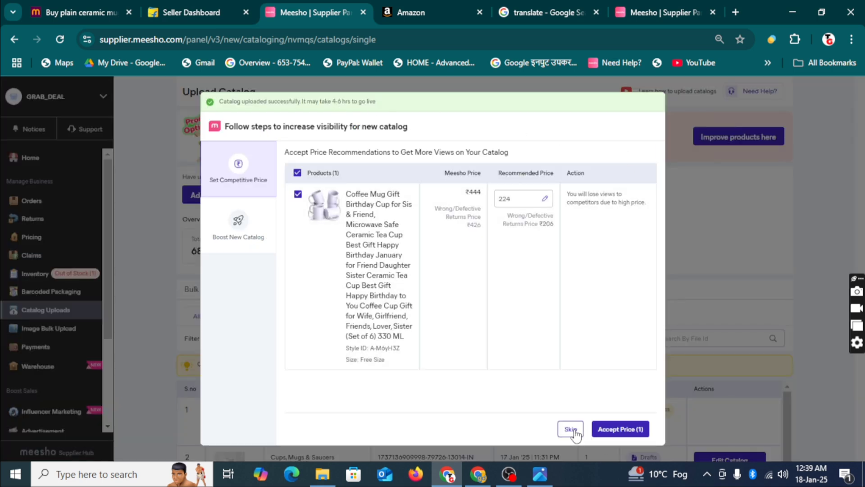
# Step: Skip the recommended price for the set of 6 mugs and close the new-catalog visibility steps
pyautogui.click(571, 430)
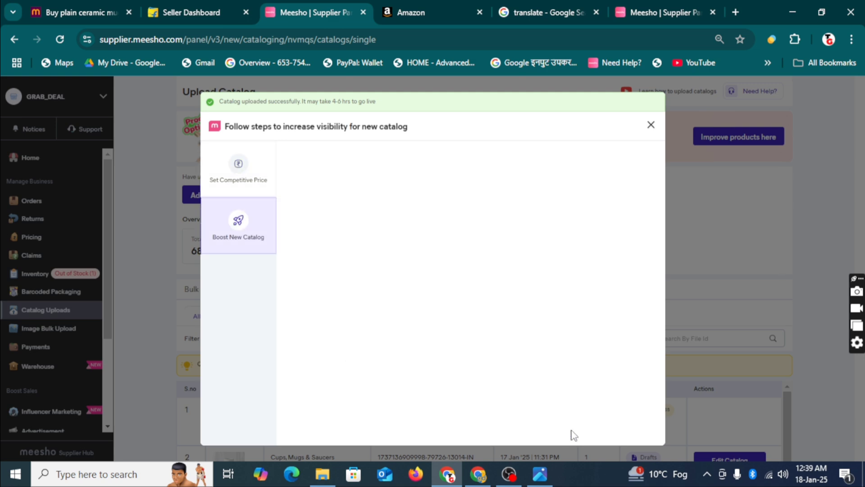
pyautogui.click(652, 125)
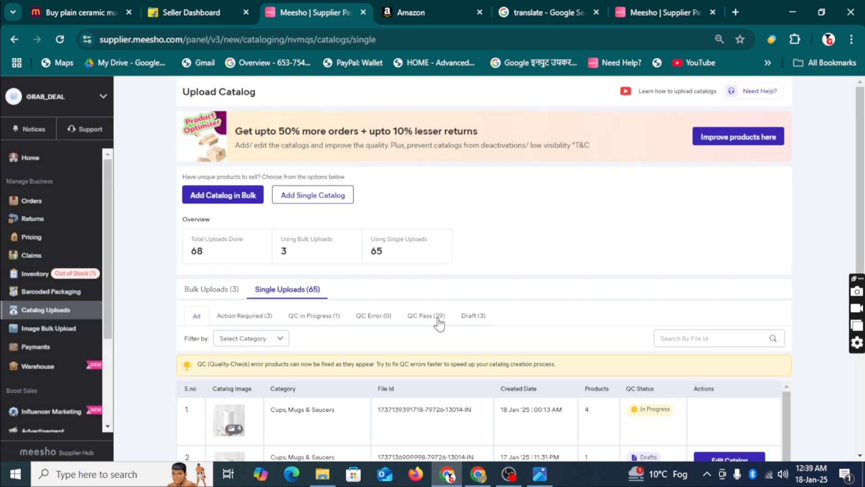
# Step: Look over the list of single catalog uploads and go to the supplier Home page
pyautogui.scroll(-5, 437, 322)
pyautogui.scroll(1, 550, 315)
pyautogui.scroll(4, 164, 168)
pyautogui.click(39, 161)
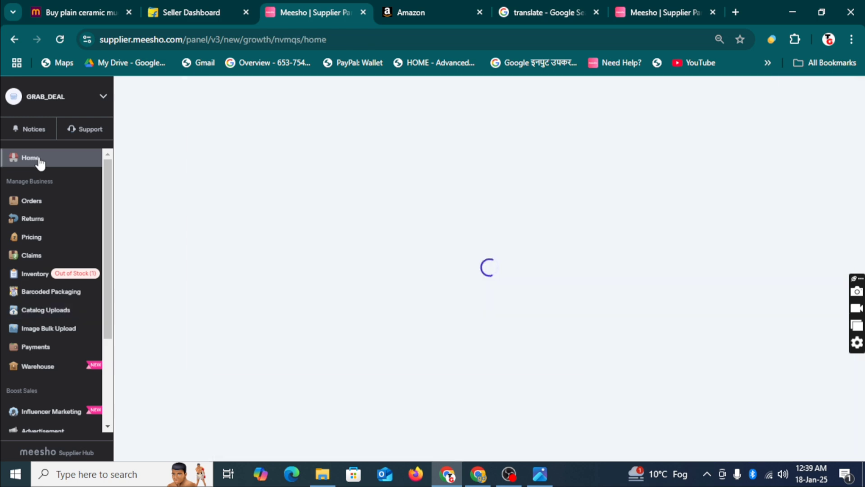